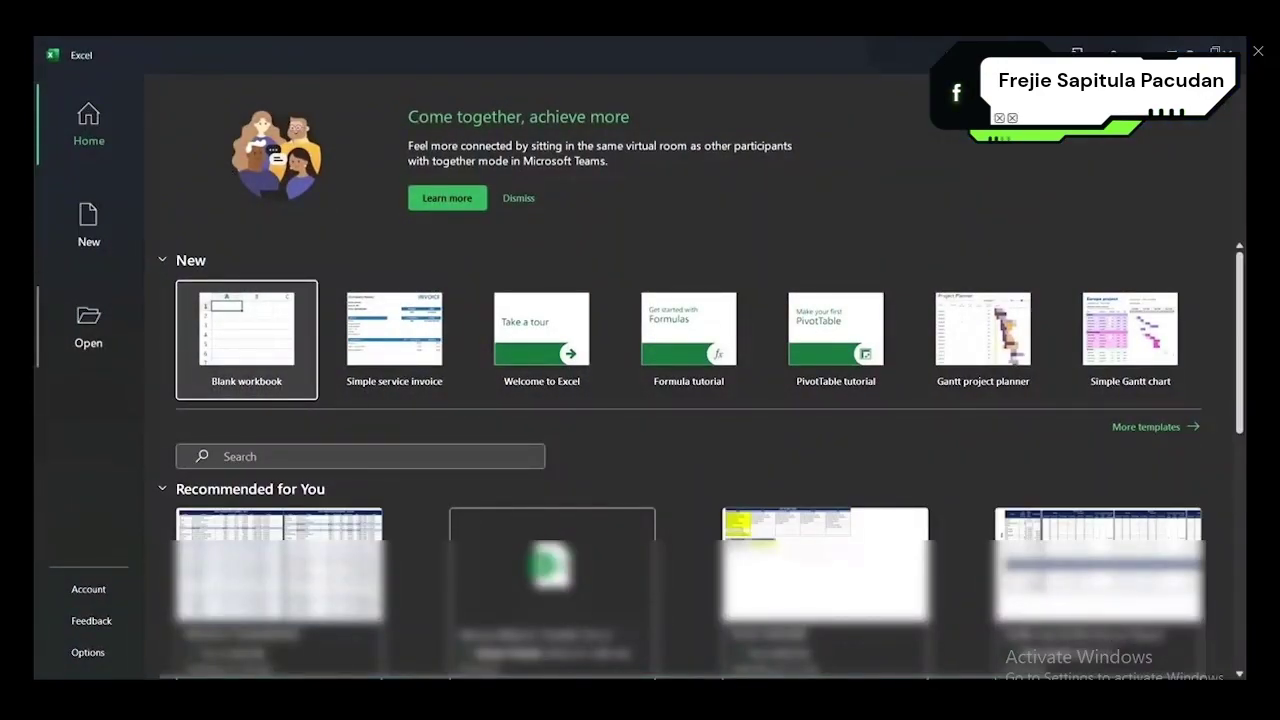
- Start a new blank workbook, Book1, from the Excel start screen
left_click(253, 349)
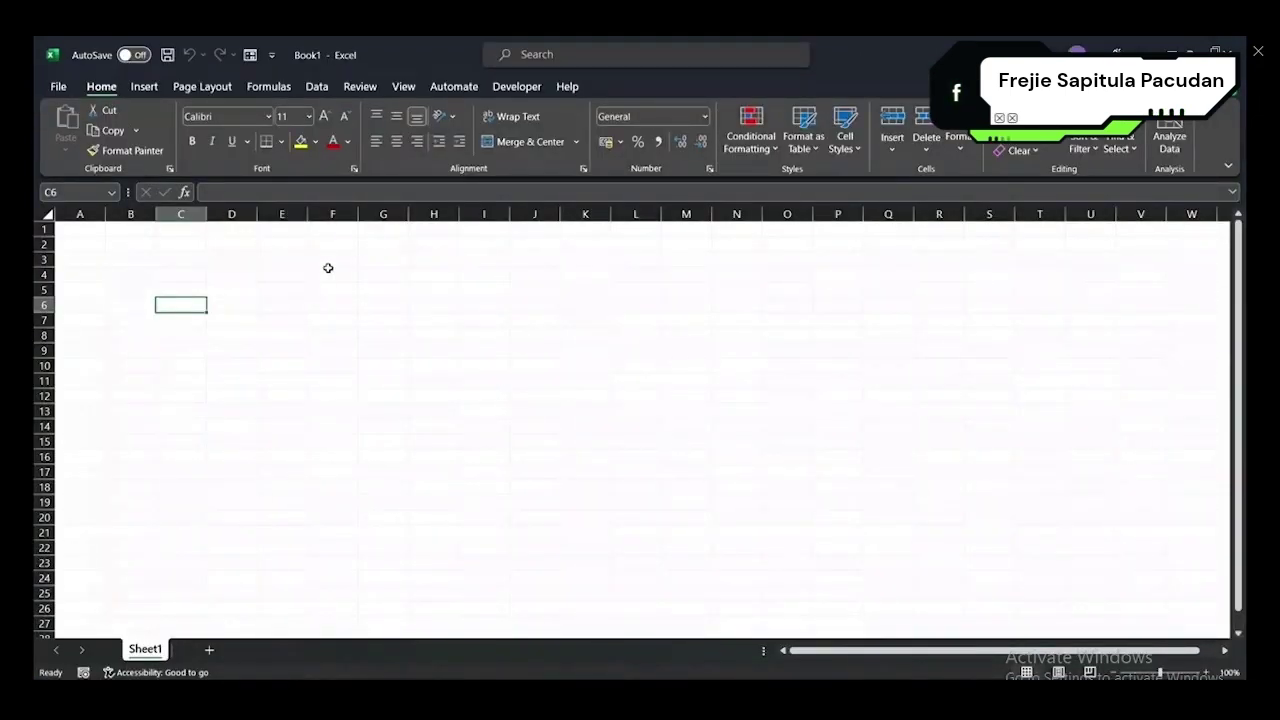
left_click(246, 260)
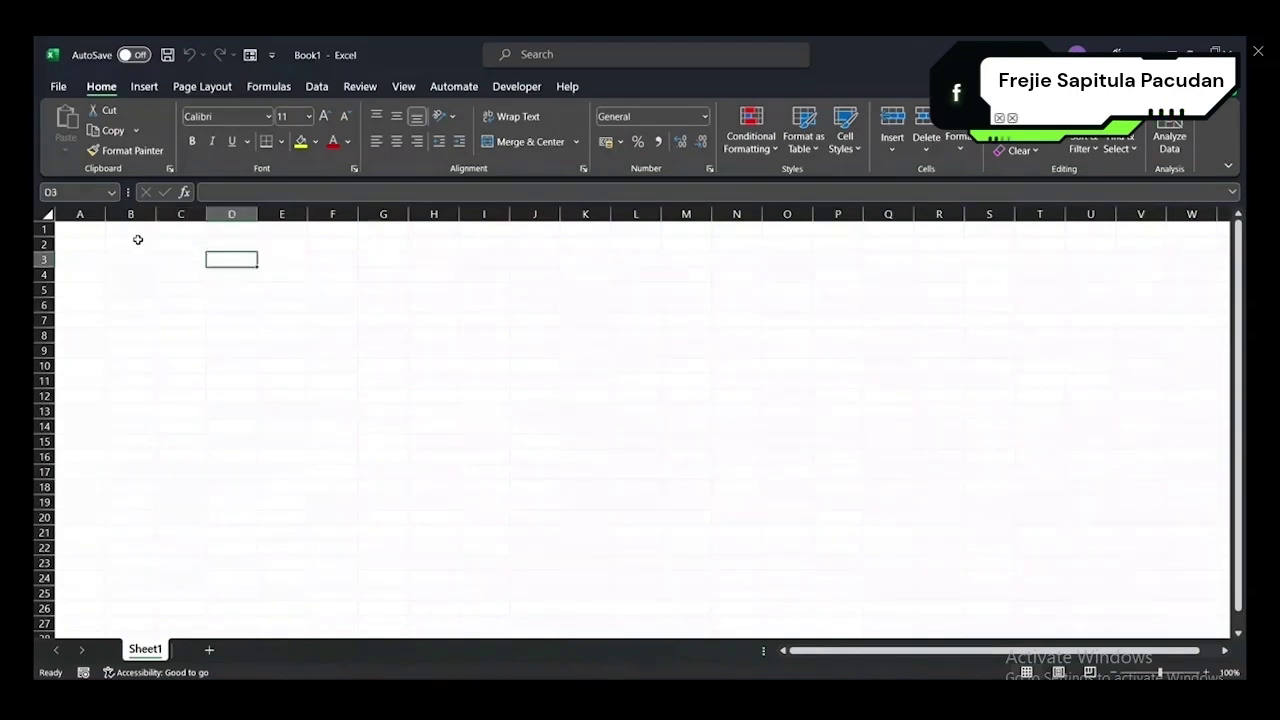
left_click_drag(80, 214, 560, 213)
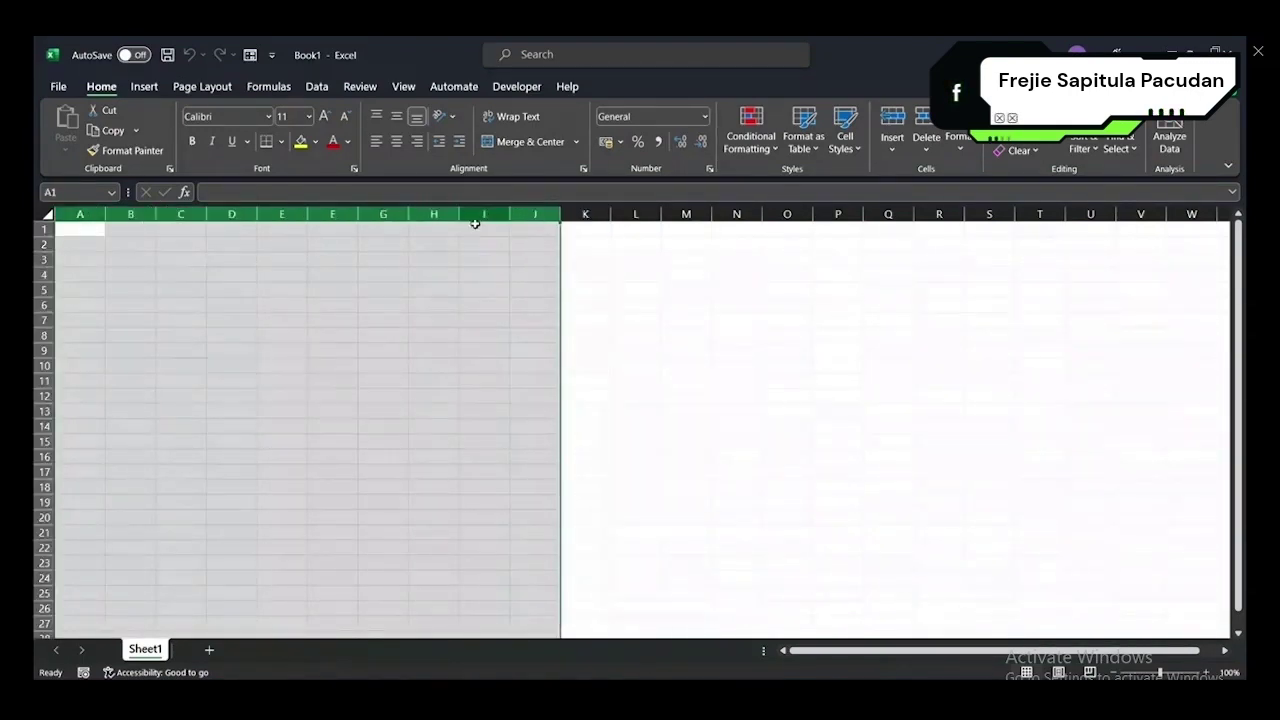
left_click(332, 259)
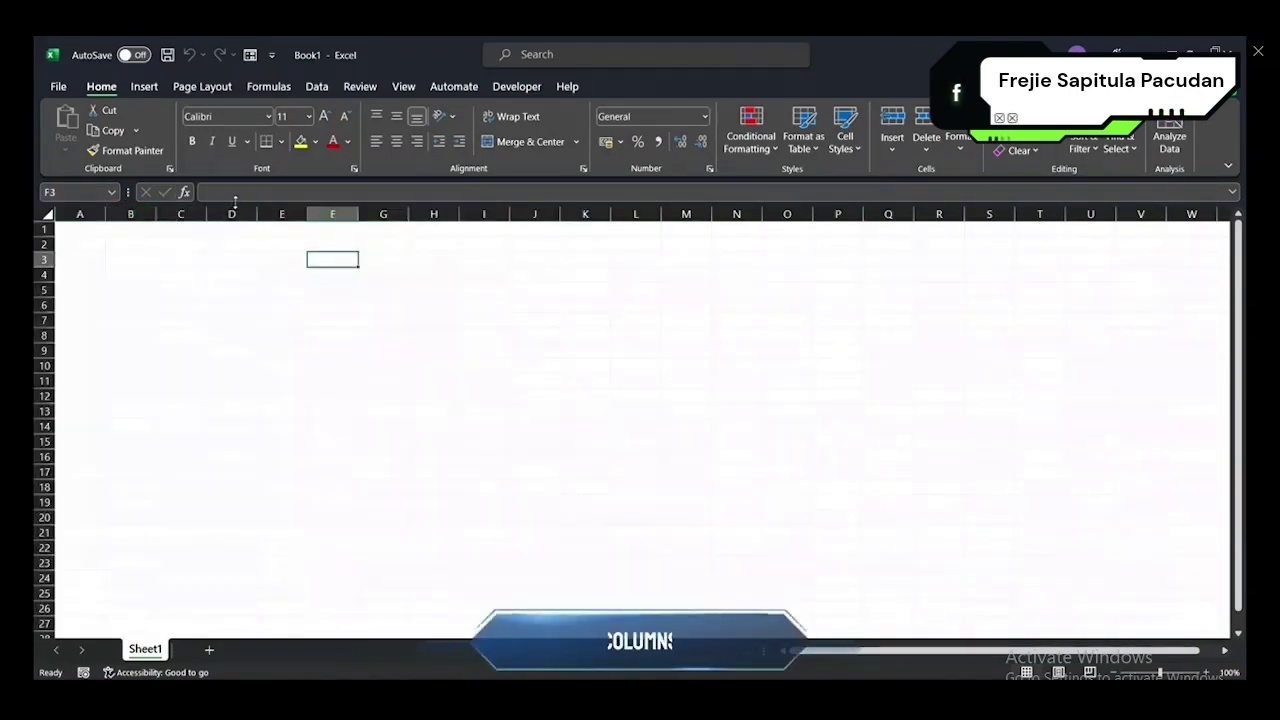
left_click(212, 215)
left_click_drag(44, 229, 40, 388)
left_click(80, 394)
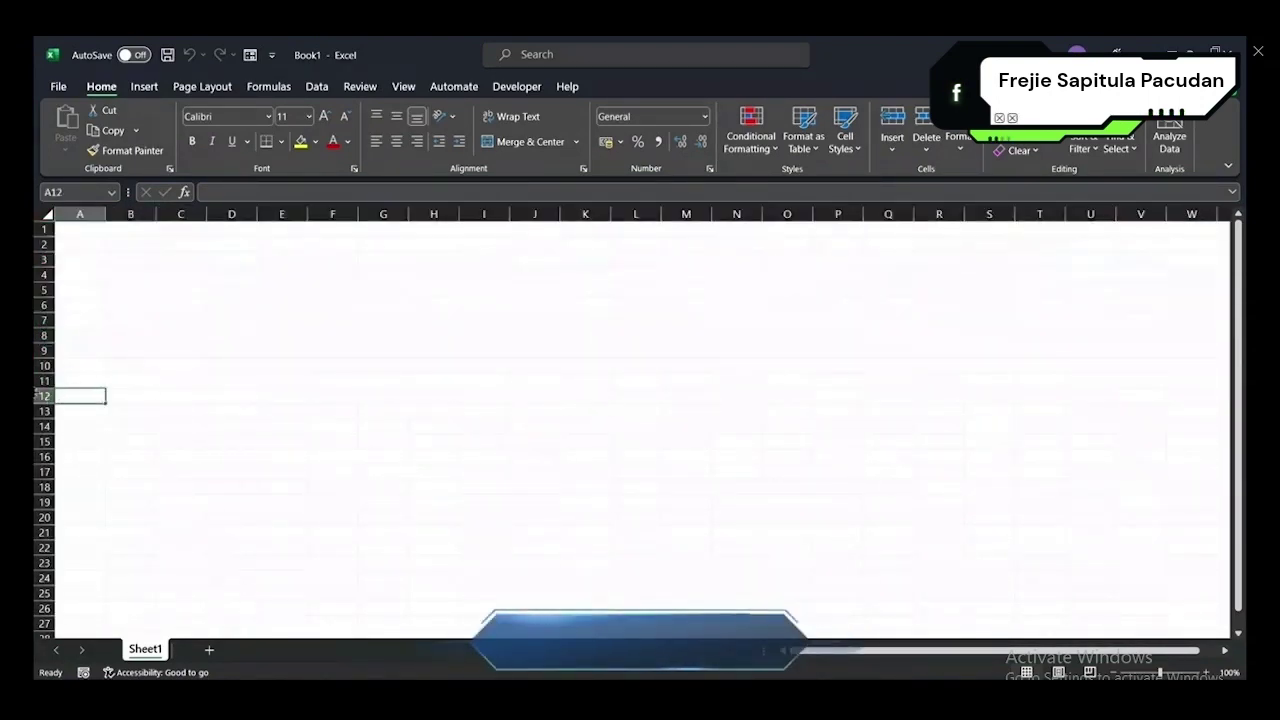
left_click(40, 335)
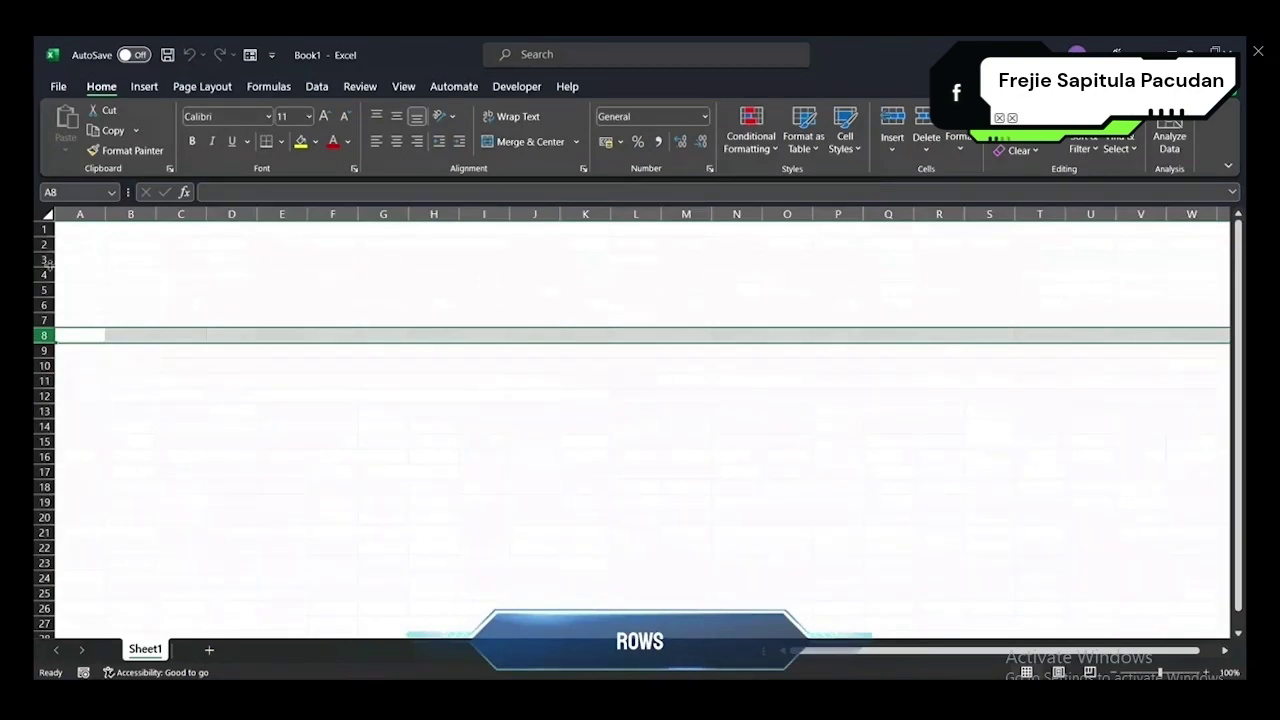
left_click(286, 336)
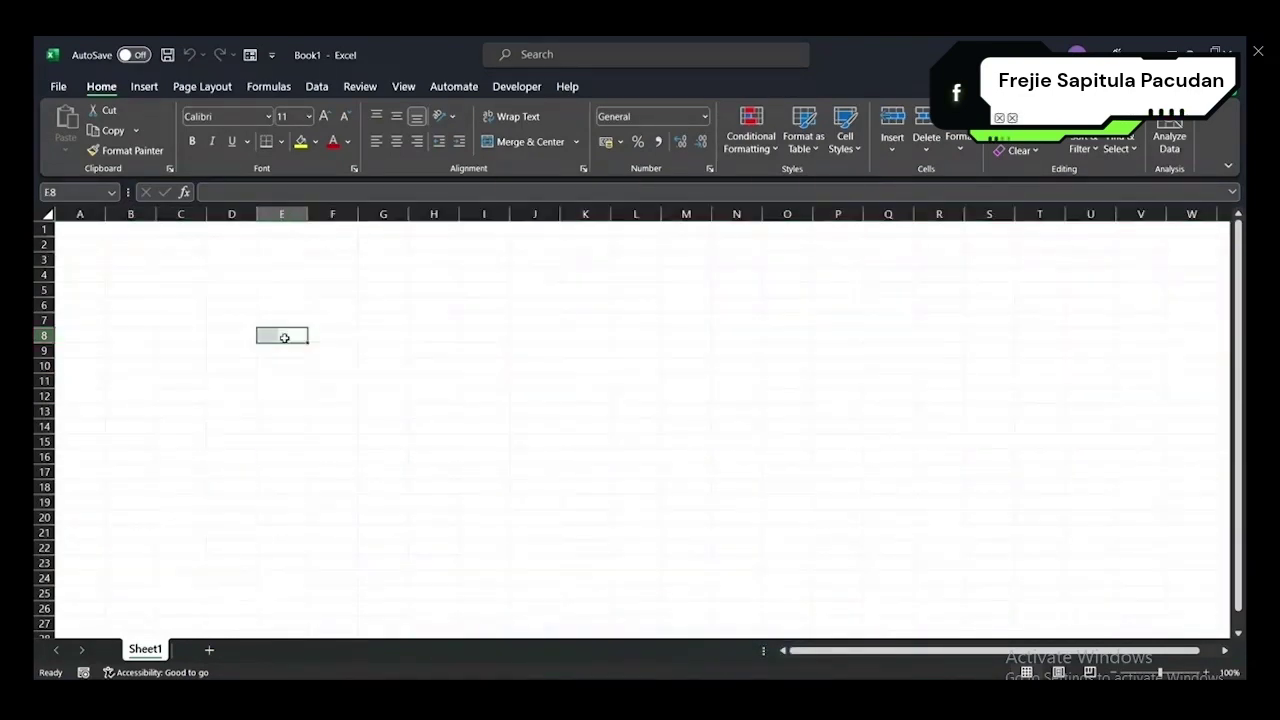
left_click(283, 289)
left_click(198, 286)
left_click(523, 320)
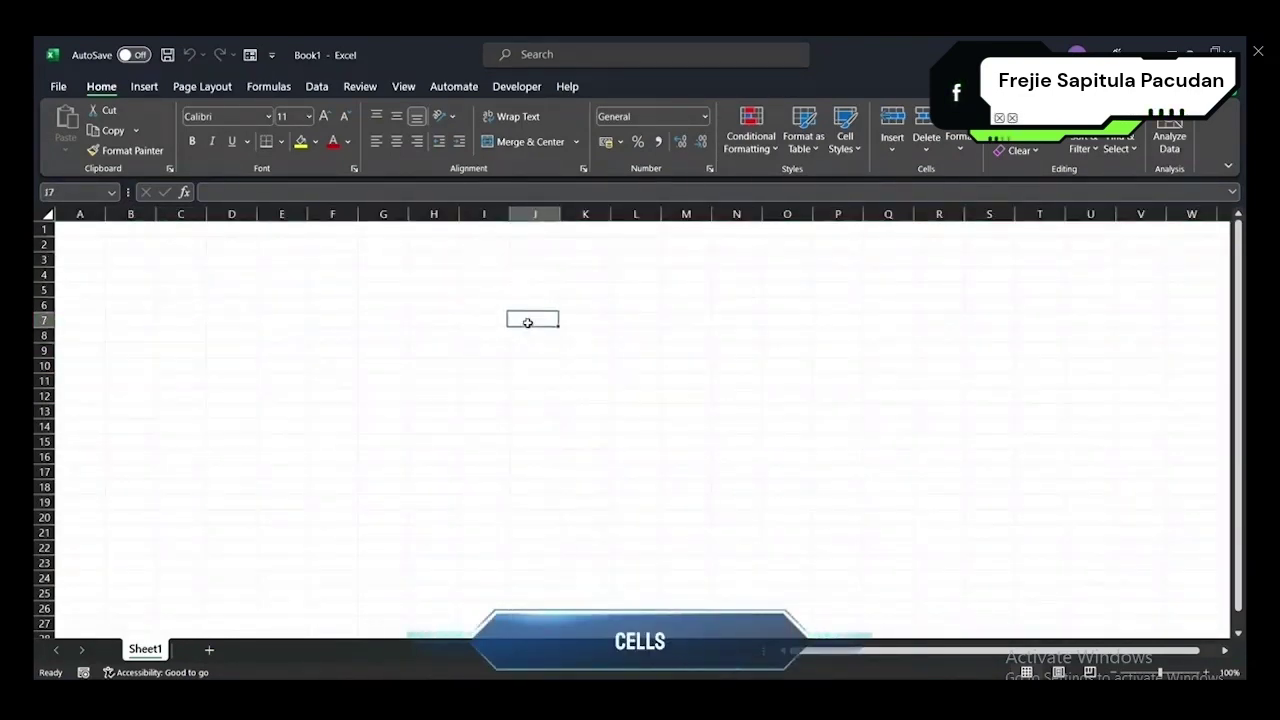
left_click(194, 317)
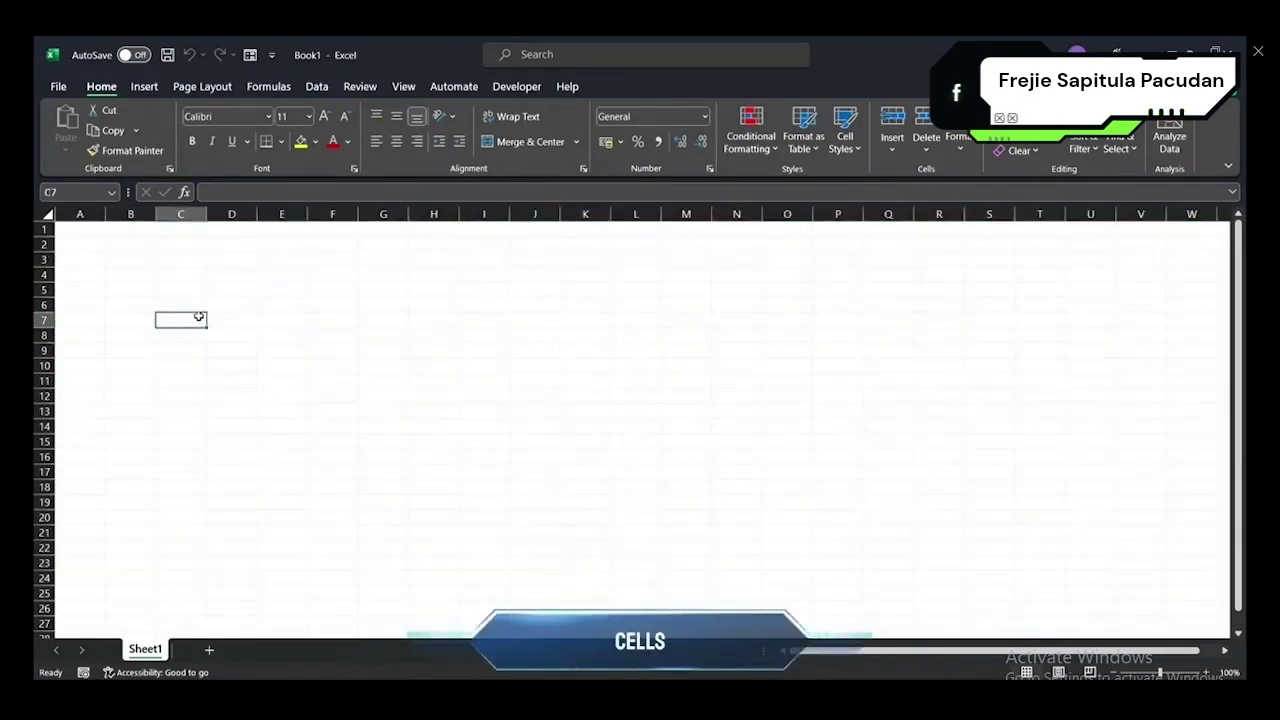
left_click(271, 260)
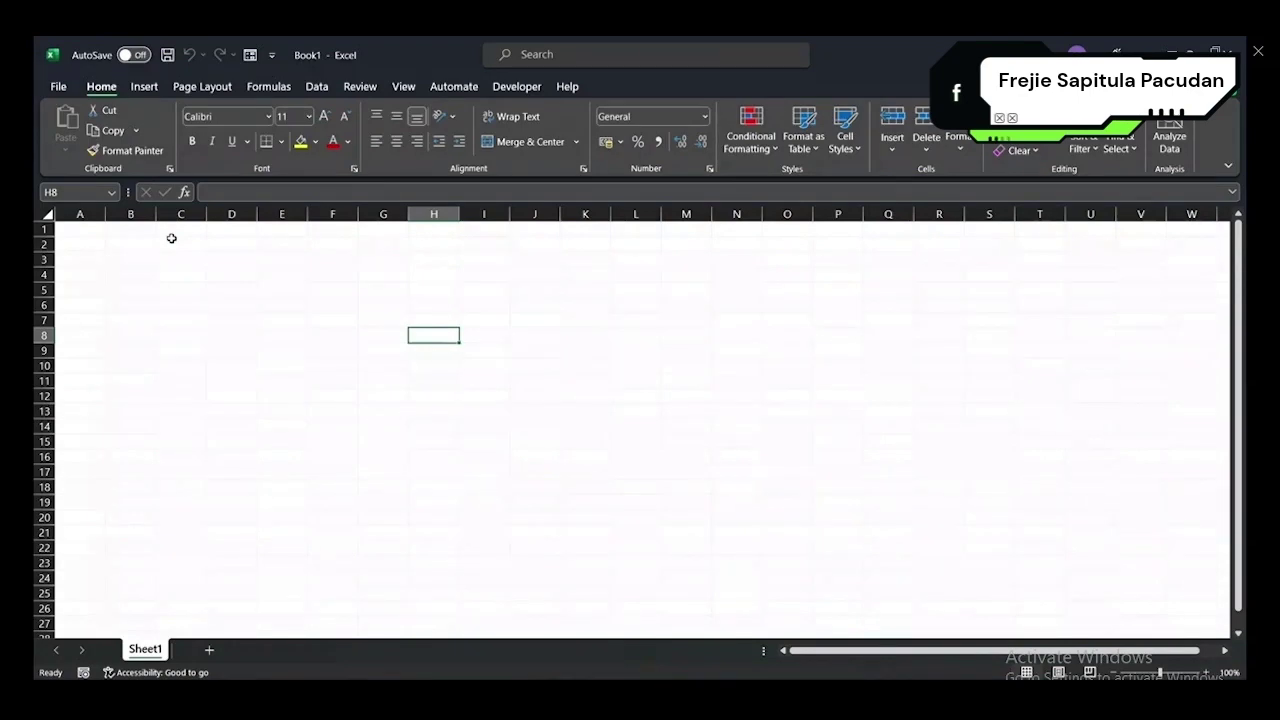
- Enter the headers Month, # of Orders, Price Per Product and Total Sales in A1:D1
left_click(93, 232)
type("M")
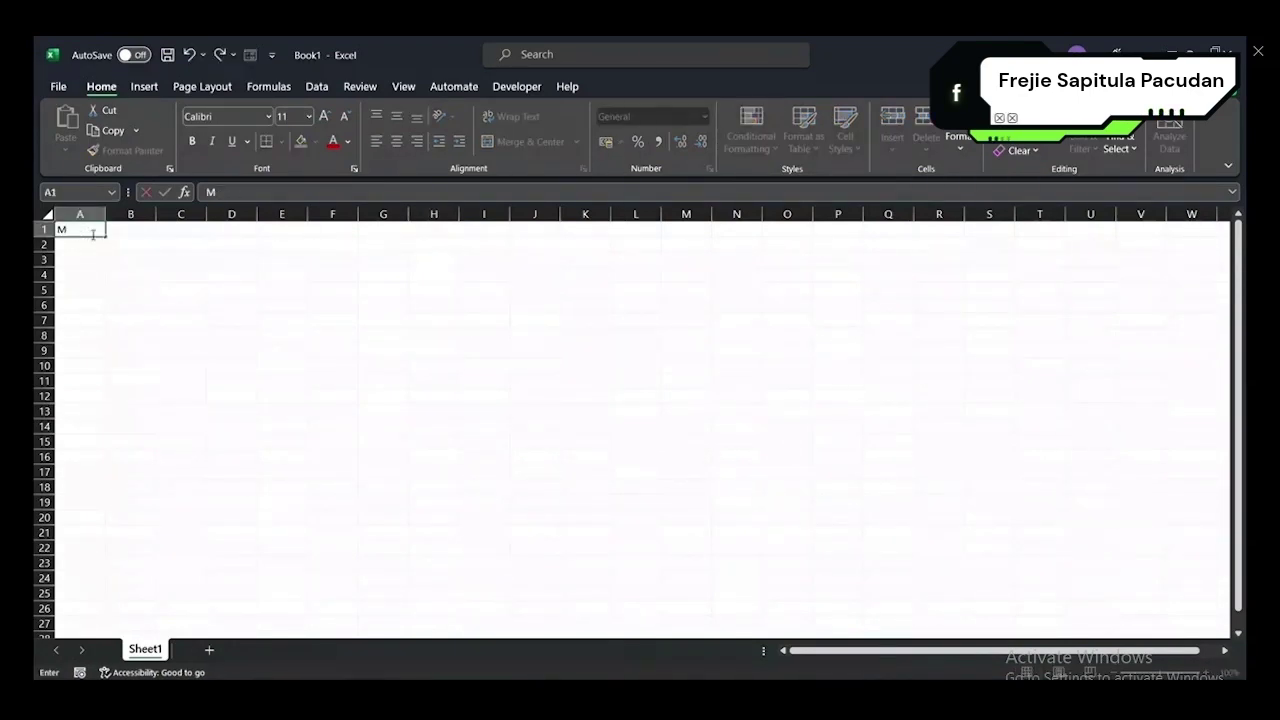
type("omnM")
double_click(145, 232)
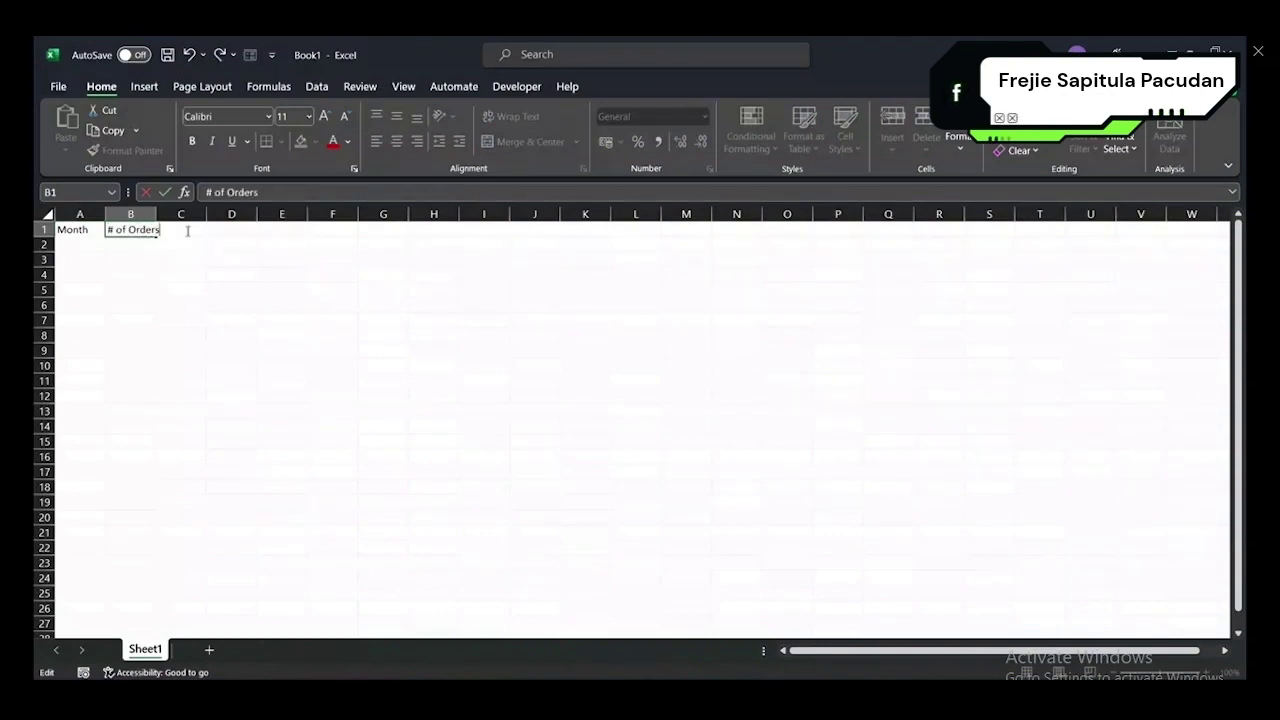
type("# of Orders")
left_click(180, 230)
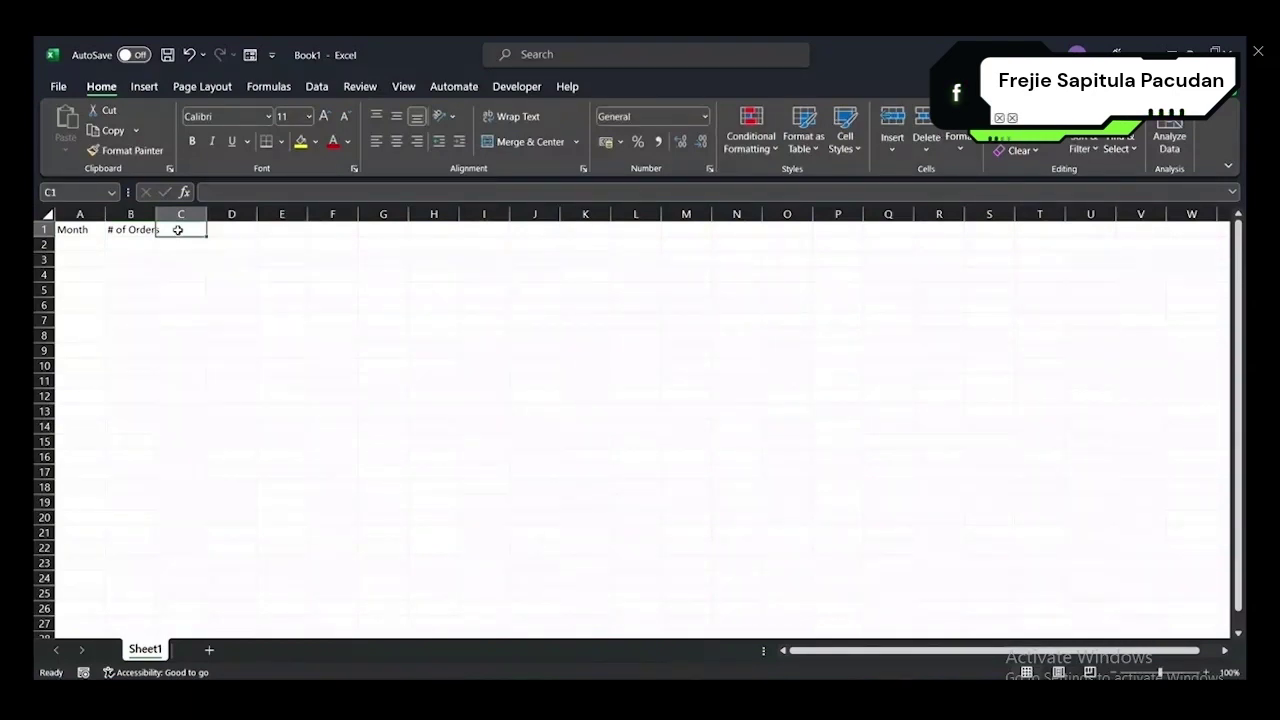
type("Price Per ")
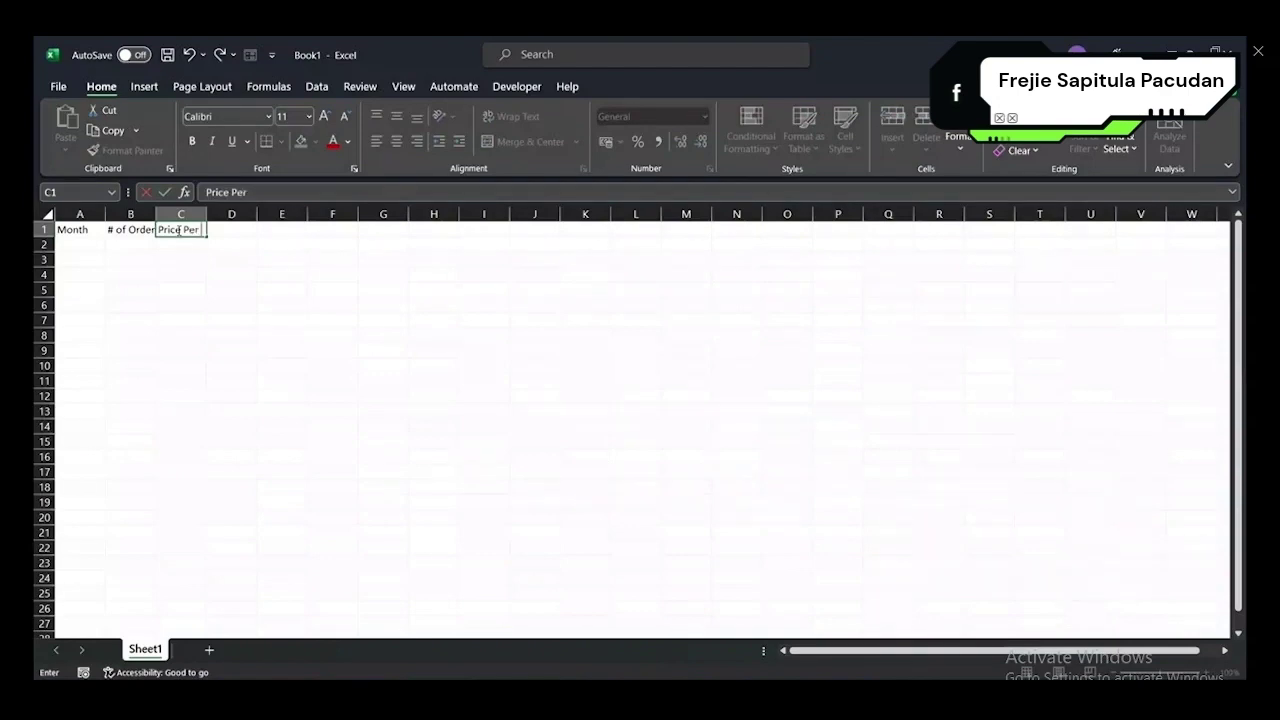
type("Product")
key("Tab")
type("Total Sal")
key("Return")
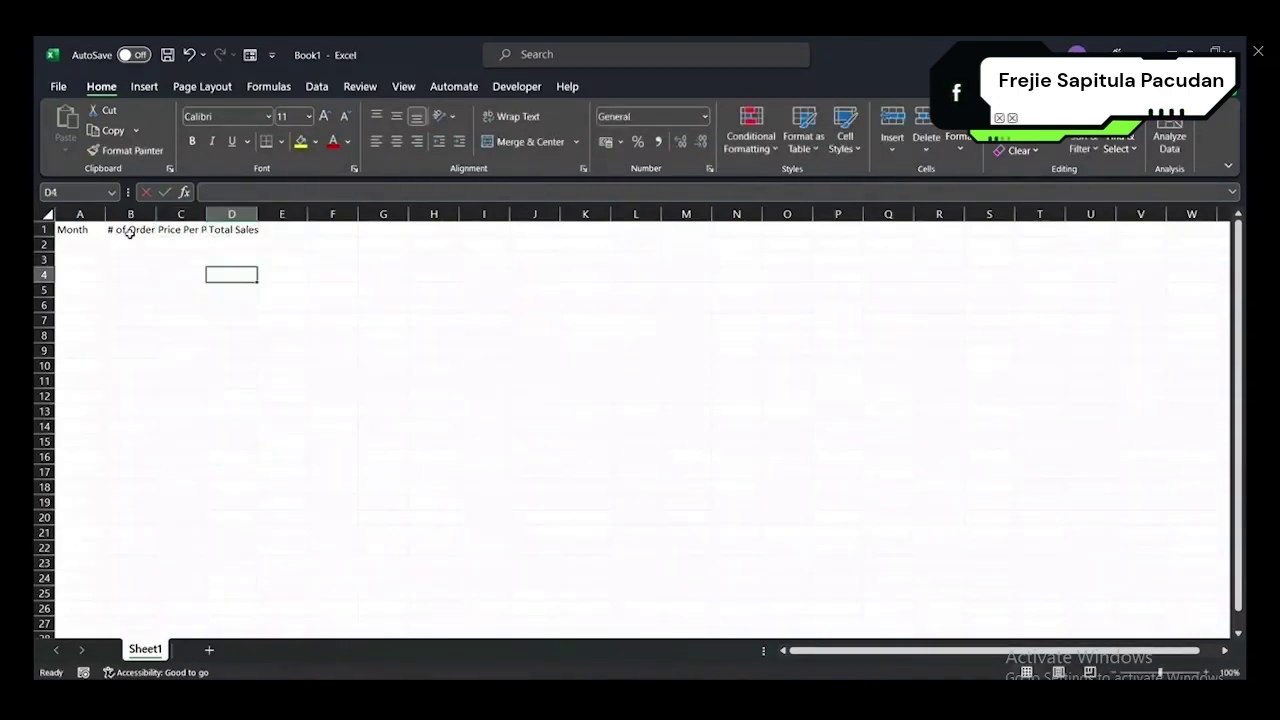
- Check the B1 to D1 header texts and autofit column B to its contents
left_click(130, 229)
left_click(180, 229)
left_click(231, 229)
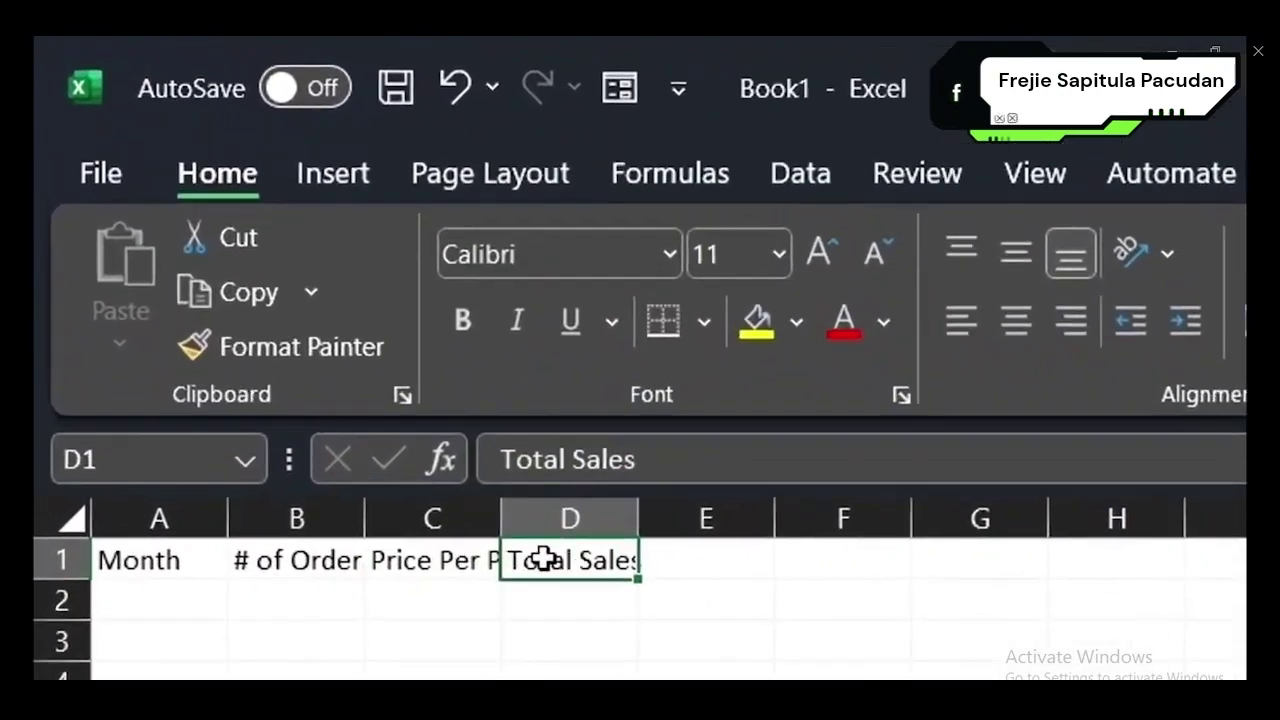
left_click(475, 559)
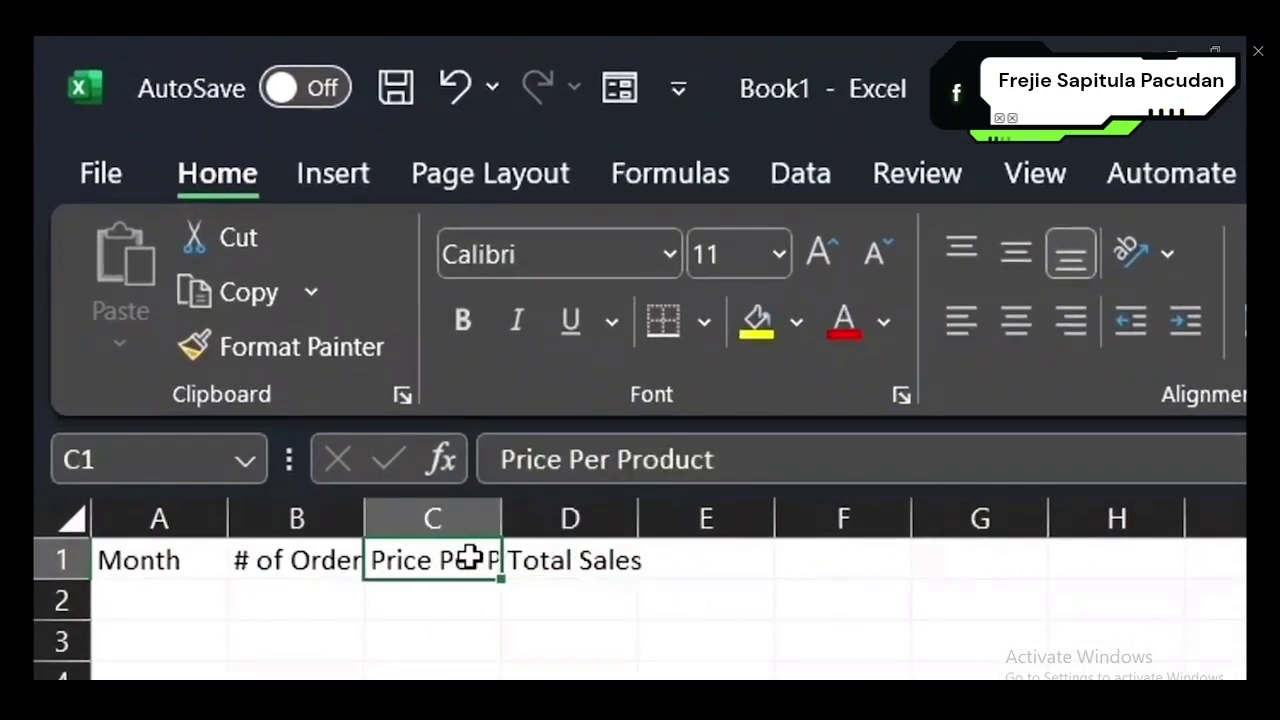
left_click(299, 560)
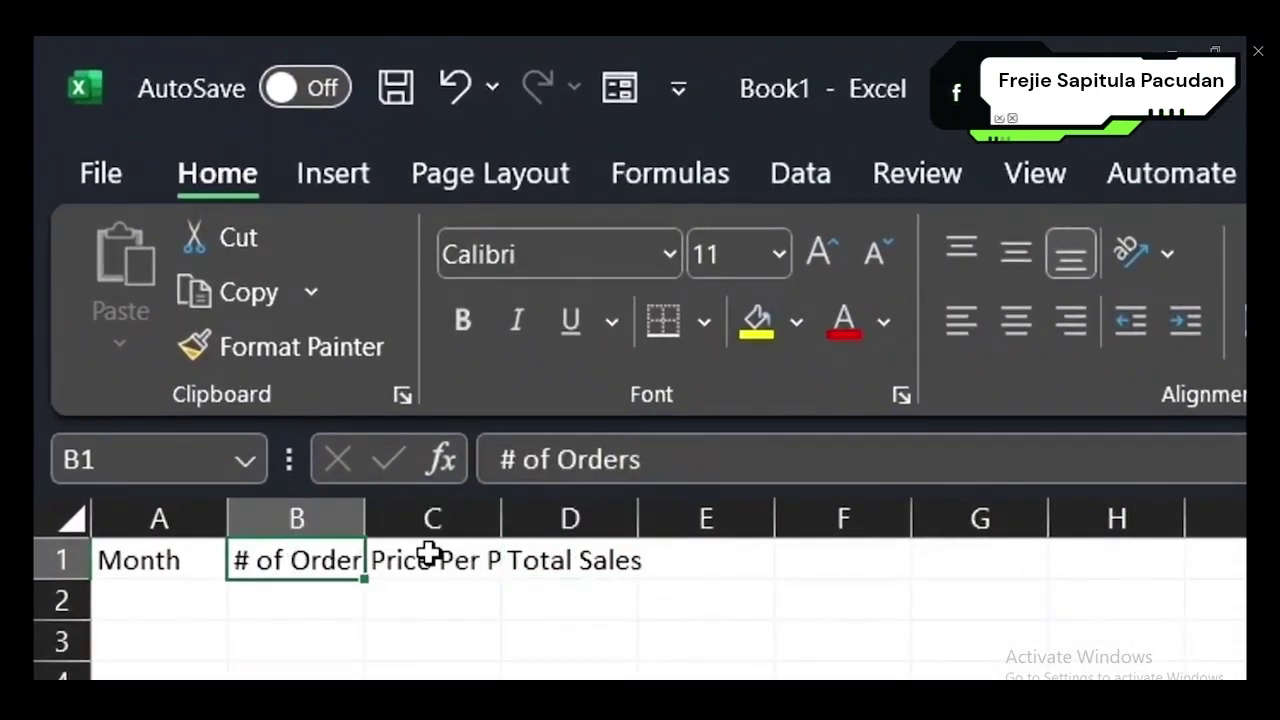
left_click(460, 595)
left_click(578, 562)
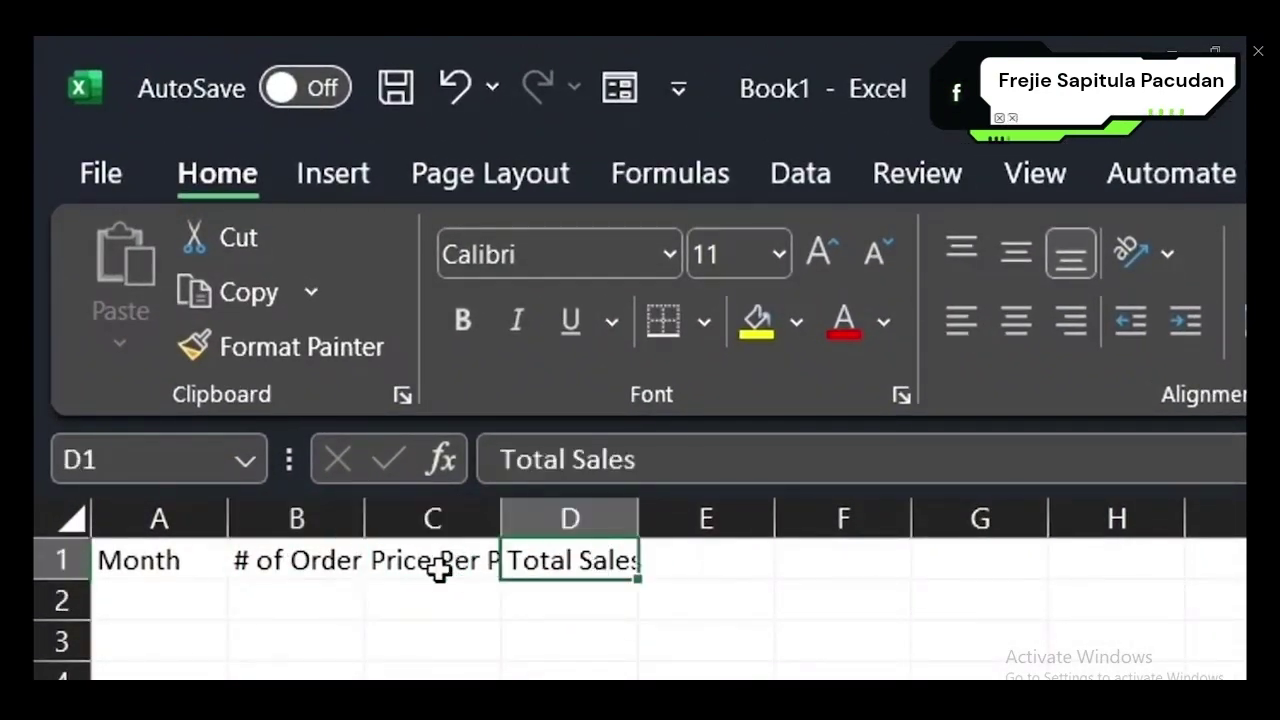
double_click(365, 512)
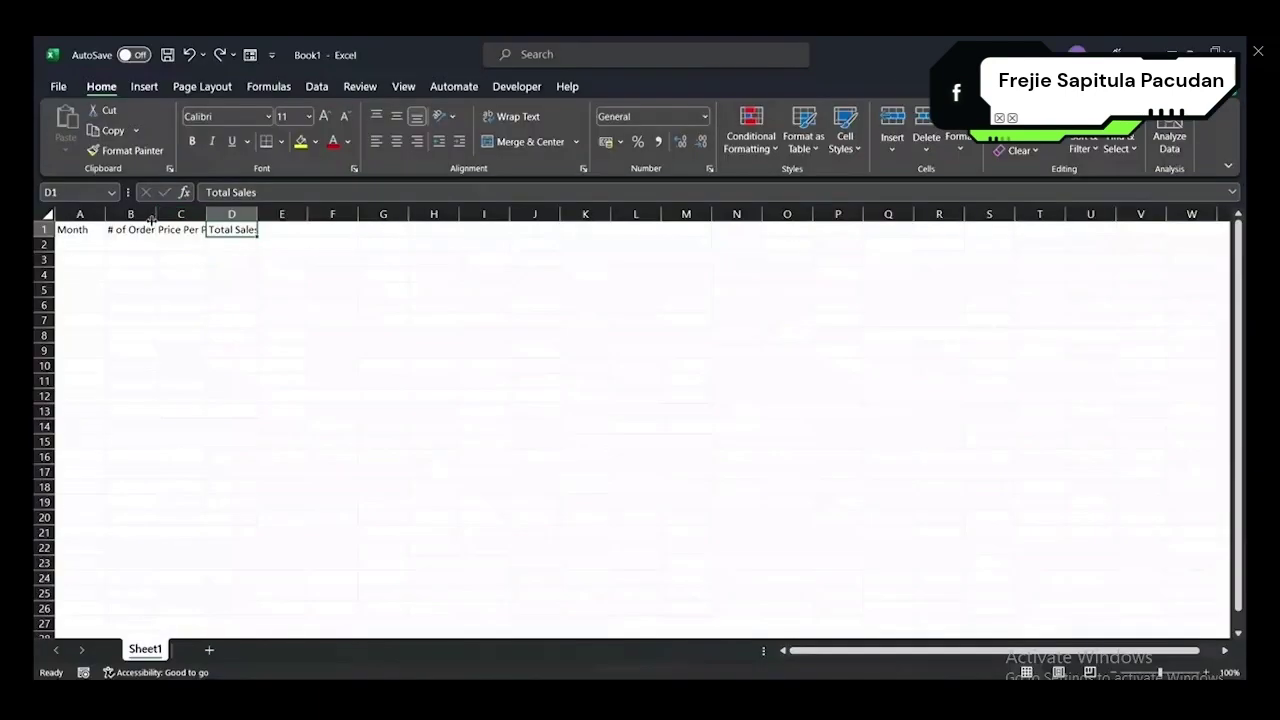
- Select columns B through D and autofit their widths to the header texts
left_click(207, 278)
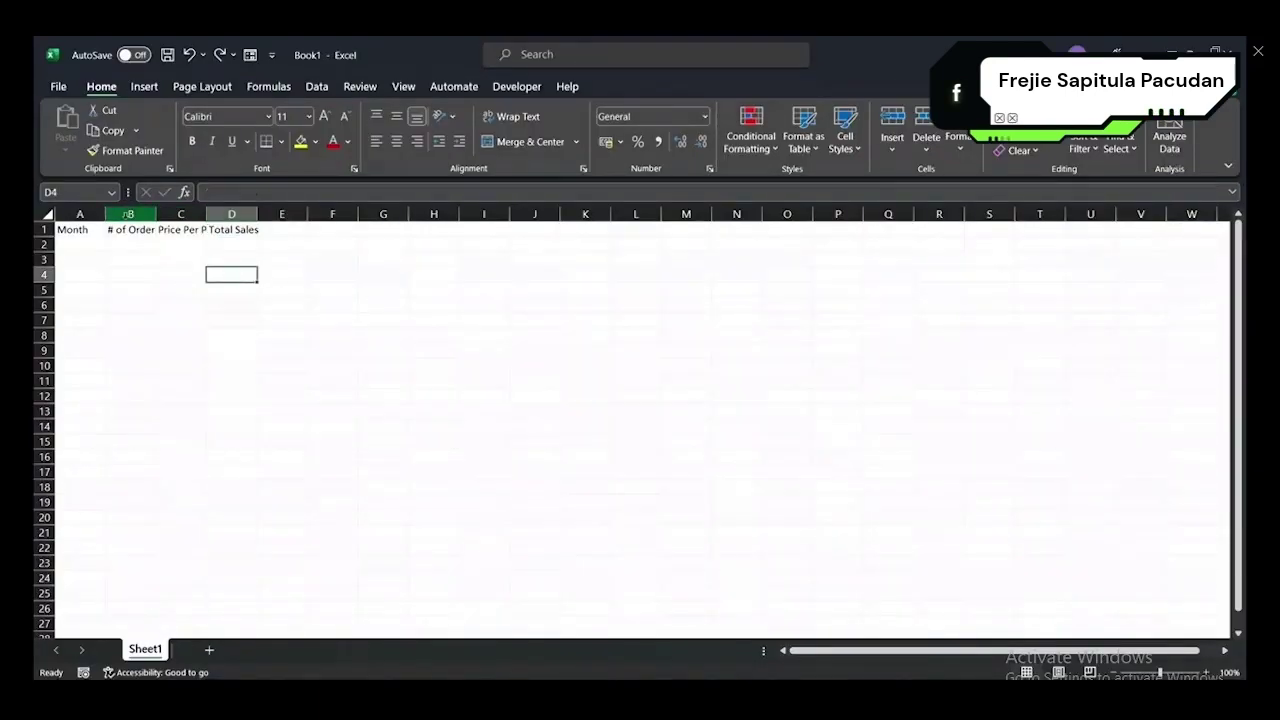
left_click(222, 216)
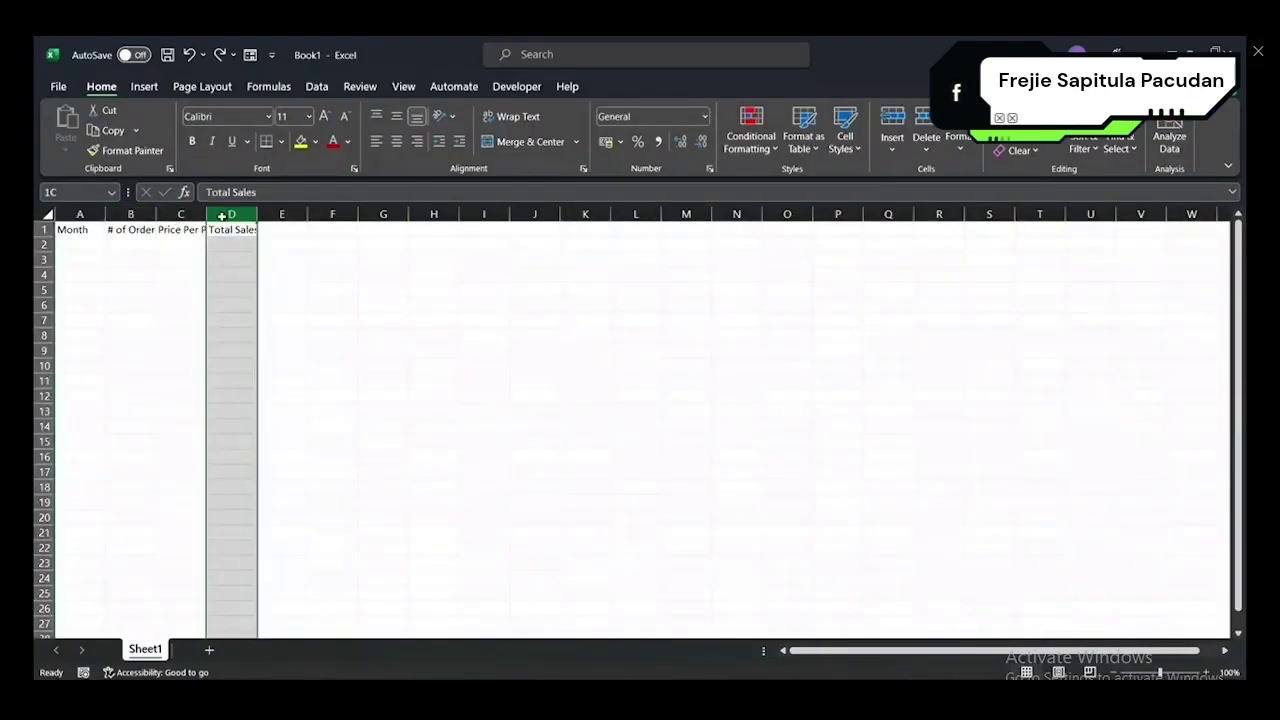
left_click_drag(218, 216, 152, 218)
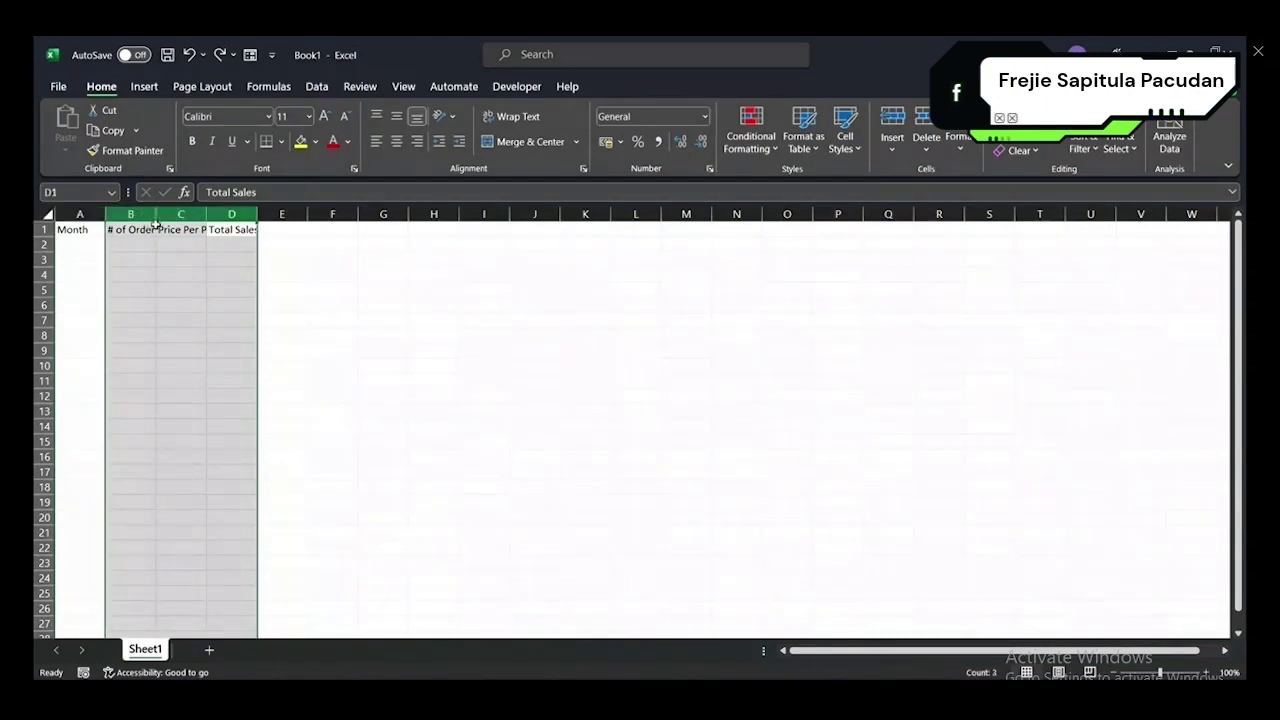
double_click(208, 206)
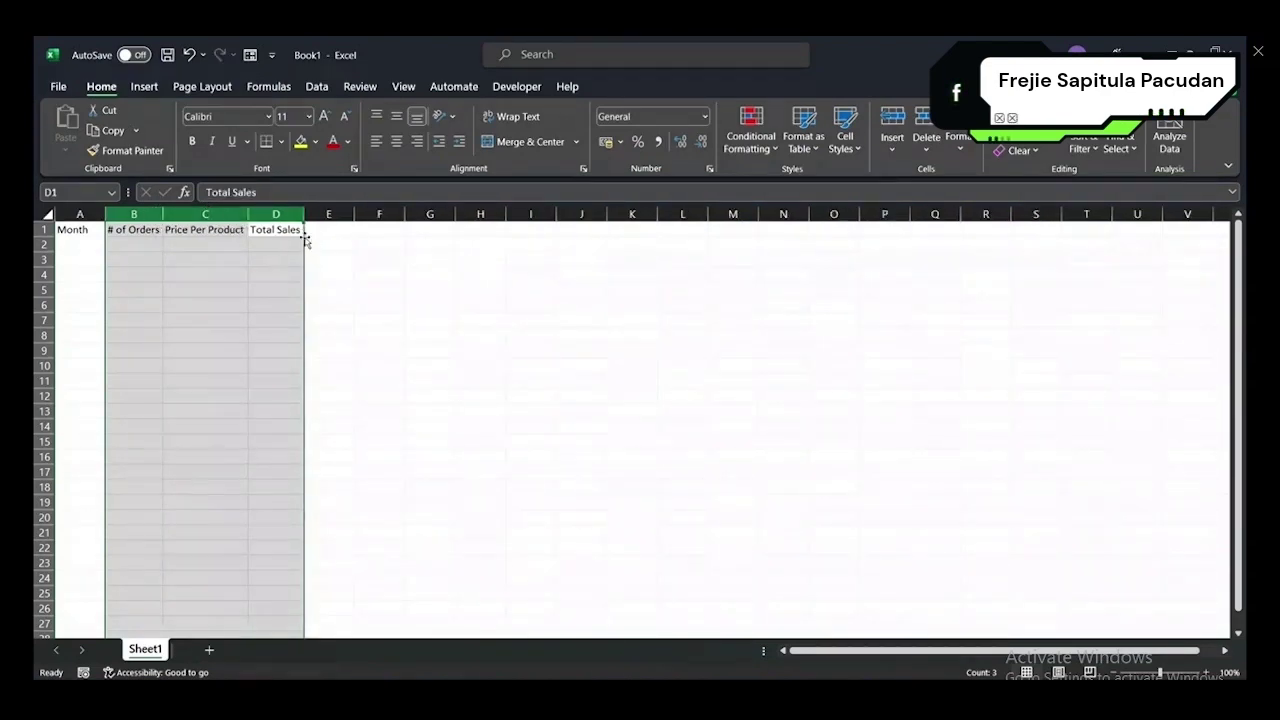
left_click(302, 234)
left_click(213, 224)
left_click(127, 229)
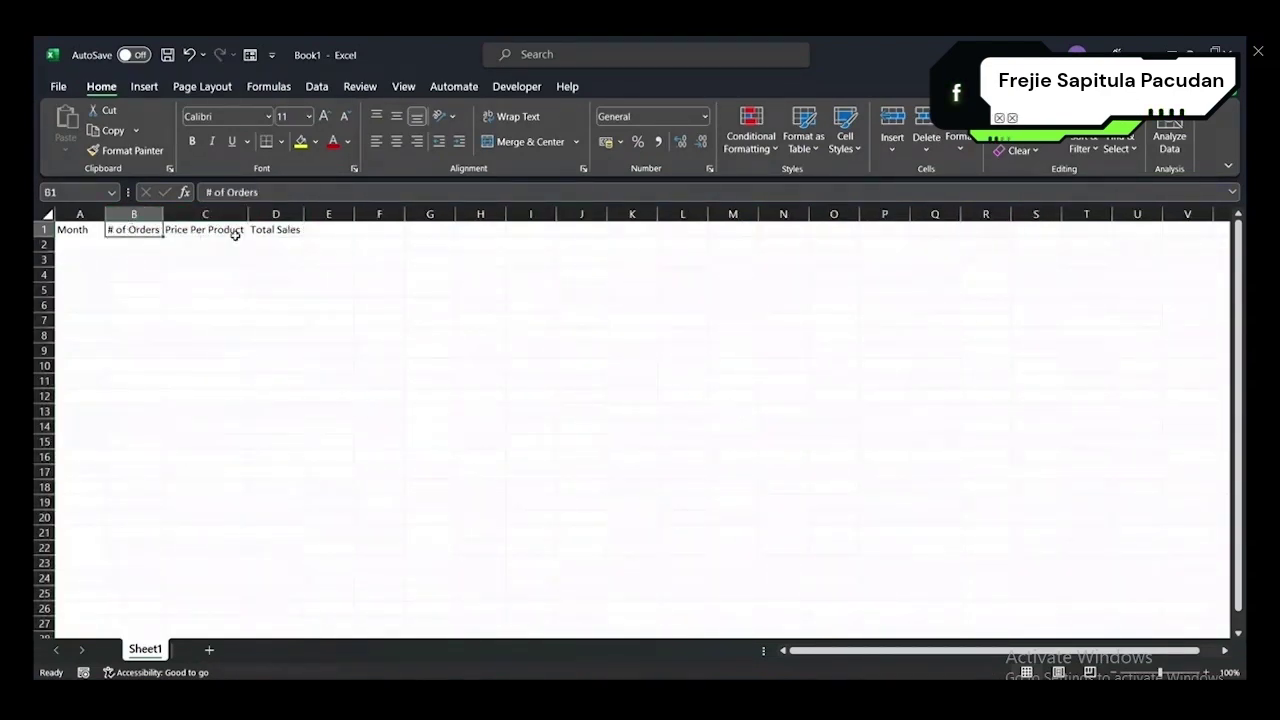
left_click(229, 229)
left_click(270, 230)
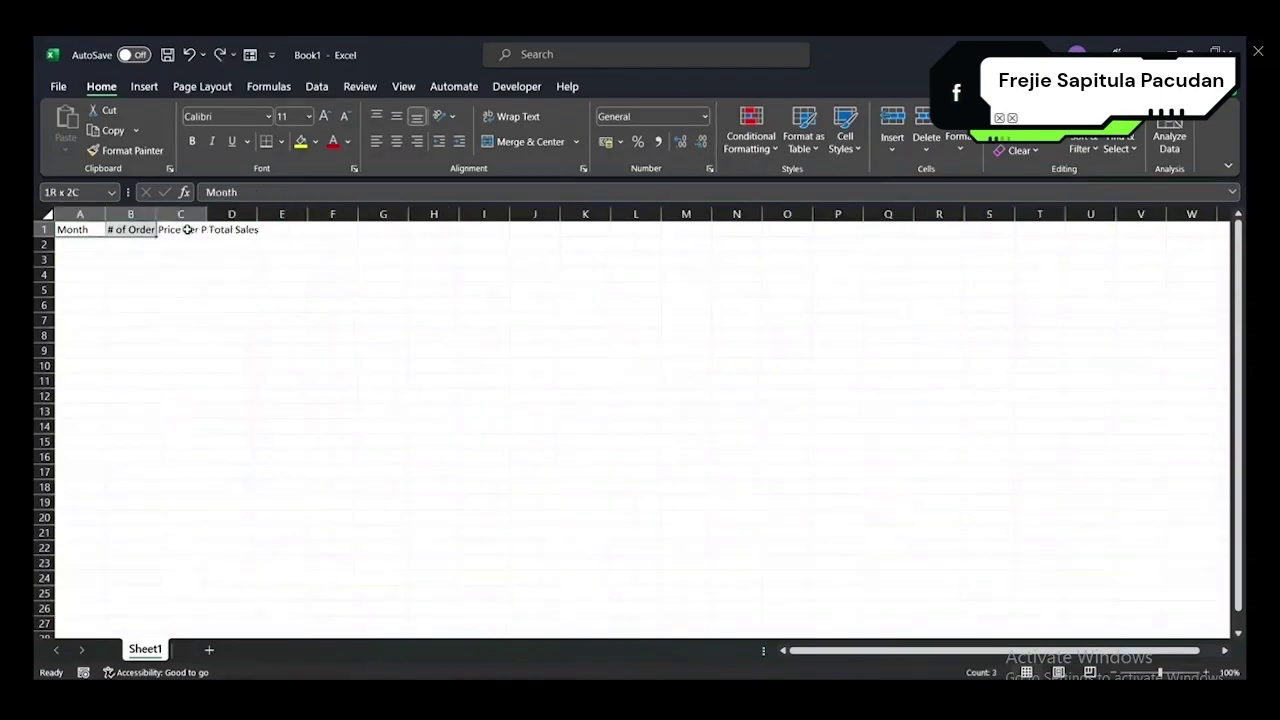
- Wrap the header text in A1:D1 onto two lines
left_click_drag(70, 229, 240, 229)
left_click_drag(101, 291, 305, 290)
left_click(225, 347)
left_click(114, 288)
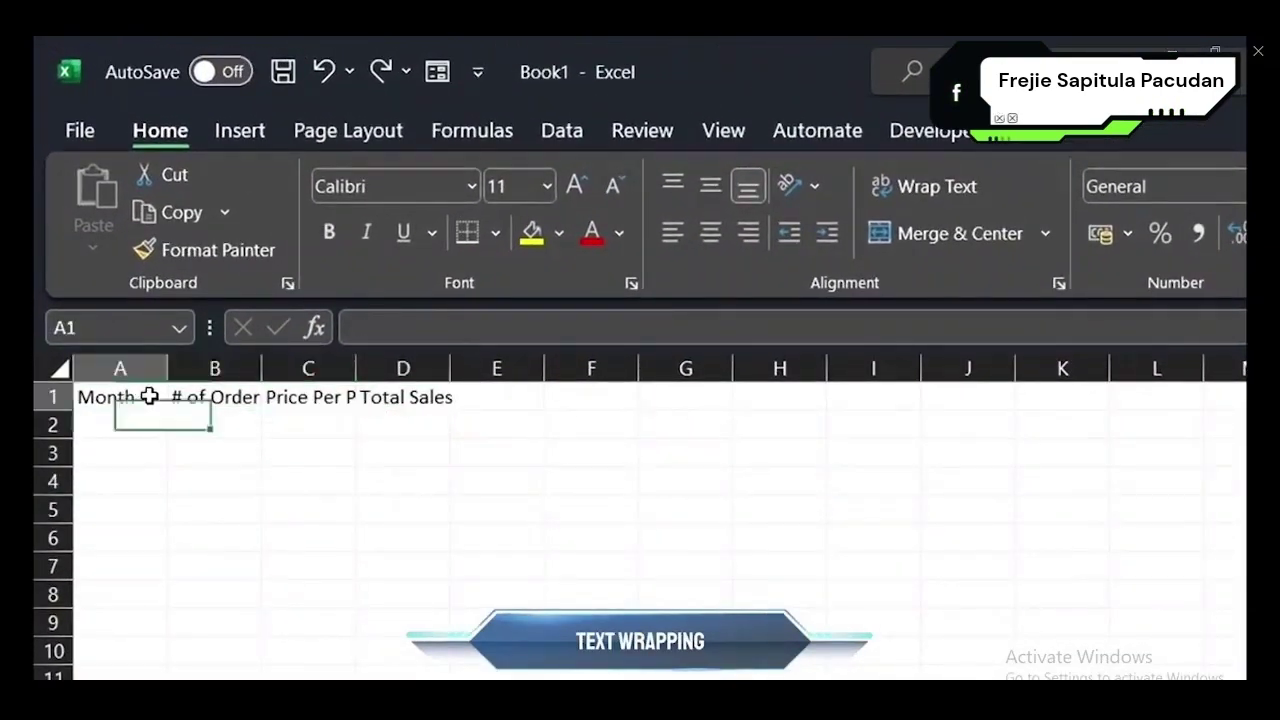
left_click_drag(148, 396, 417, 397)
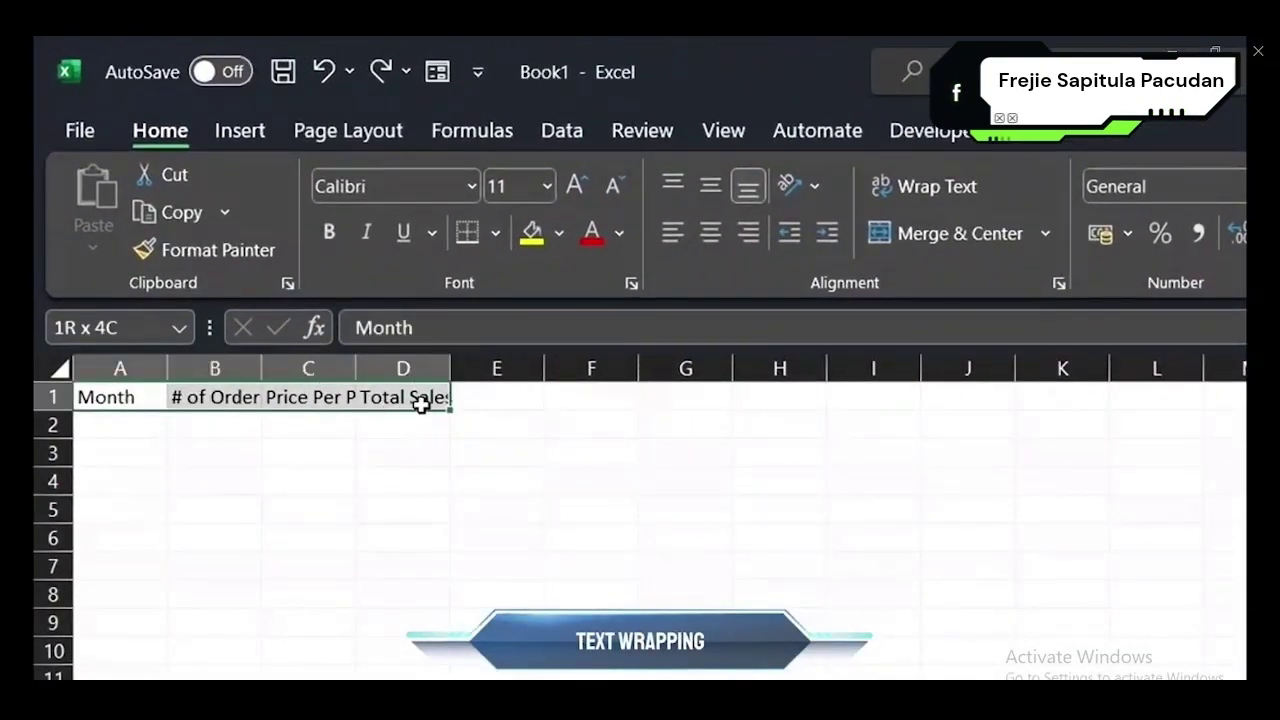
left_click(942, 185)
- Centre the headers both horizontally and vertically in their cells
left_click(290, 392)
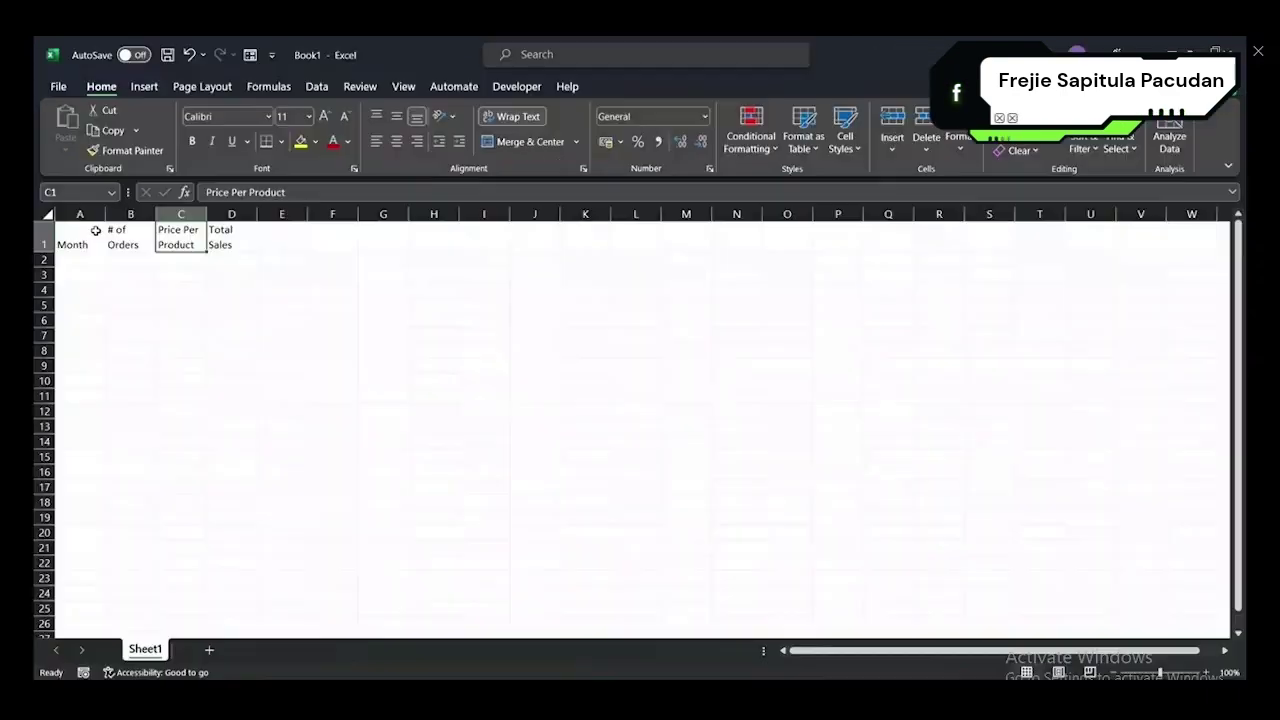
left_click_drag(130, 400, 376, 390)
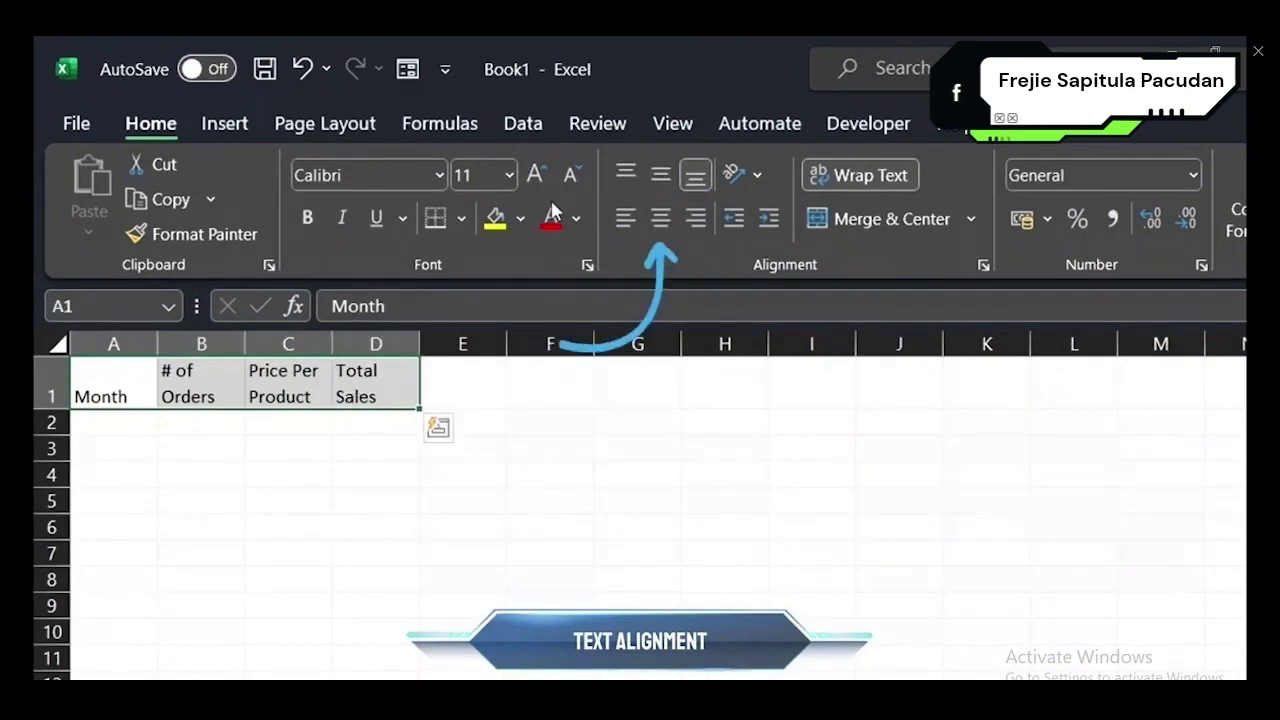
left_click(660, 218)
left_click(662, 175)
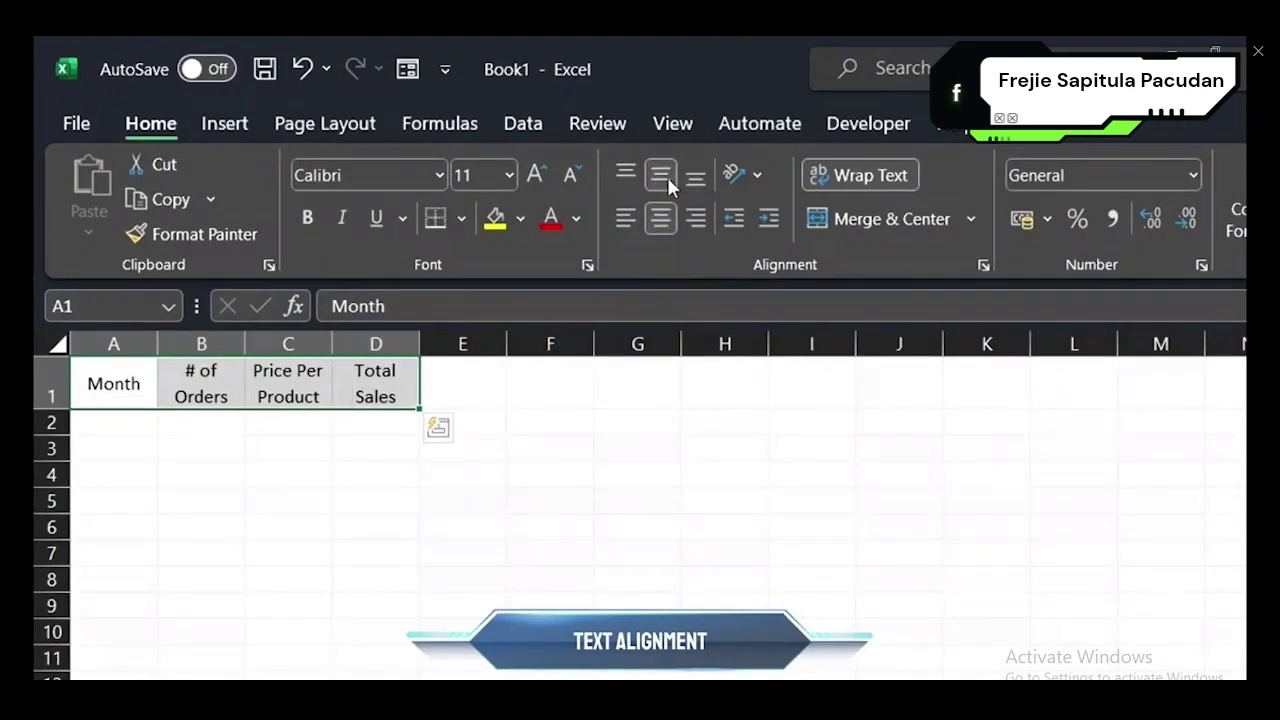
left_click(125, 426)
- Enter January in cell A2
type("J")
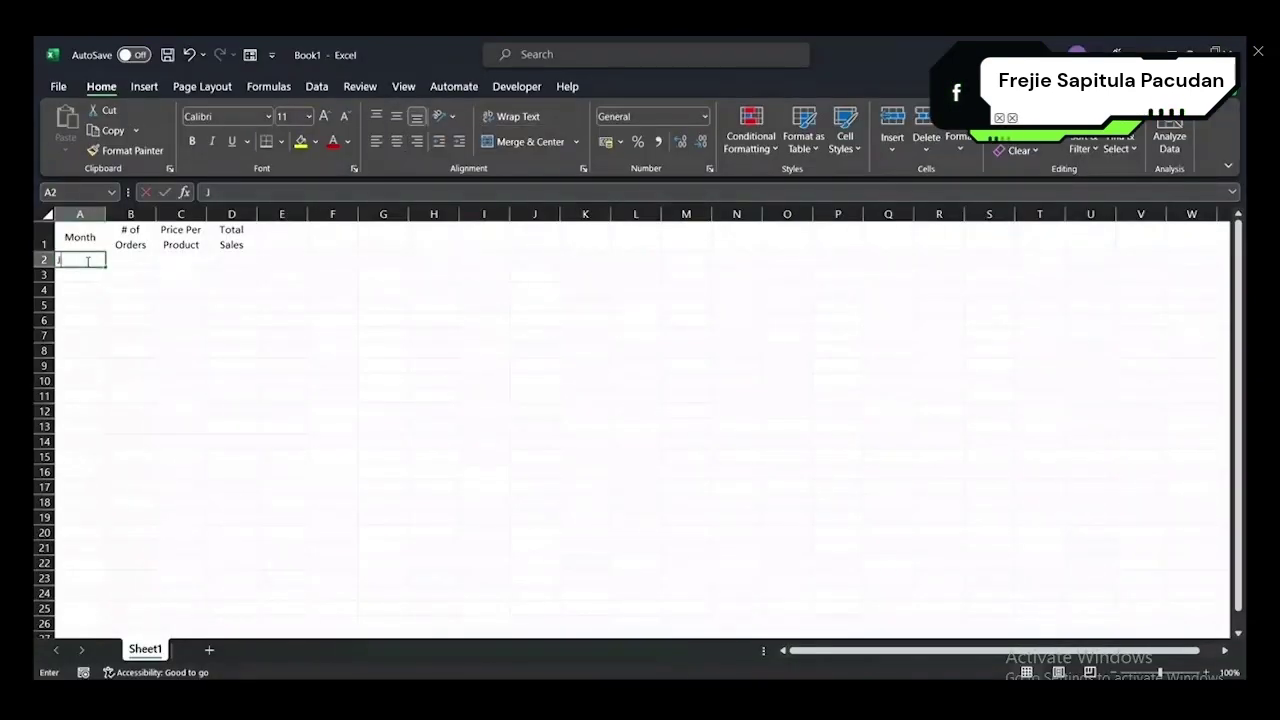
type("anuary")
left_click(120, 276)
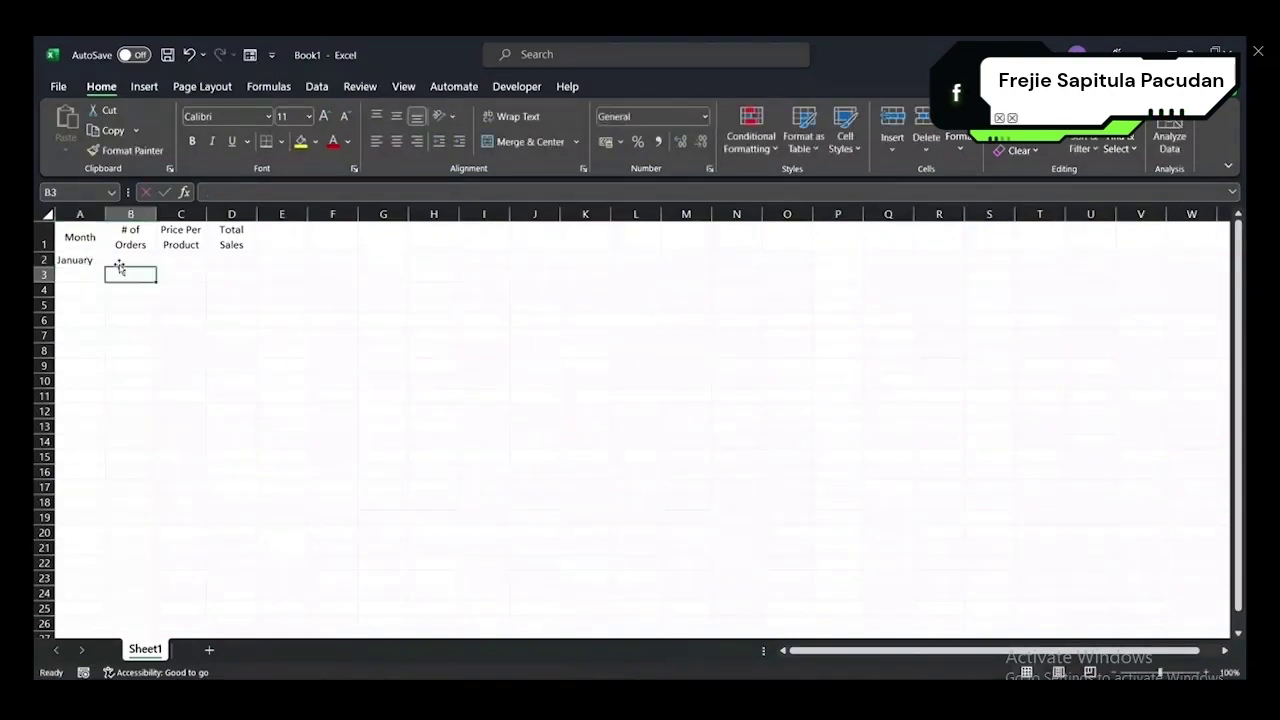
left_click(92, 258)
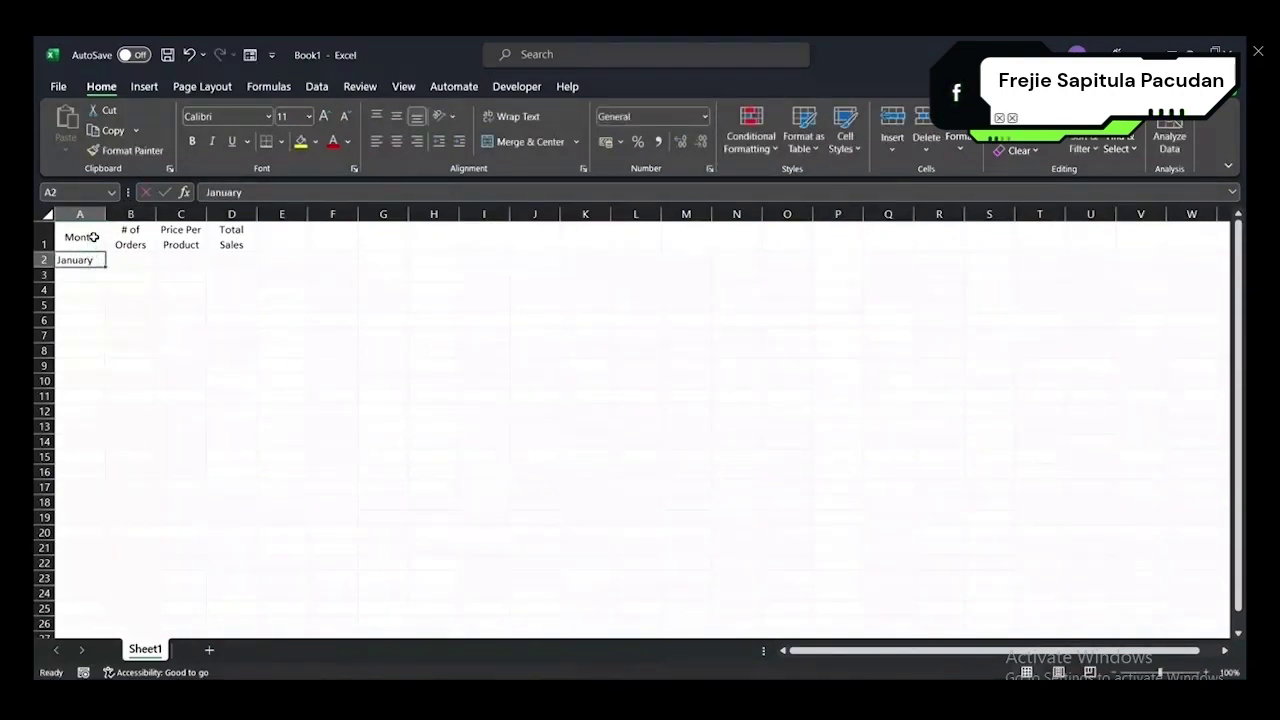
left_click(128, 254)
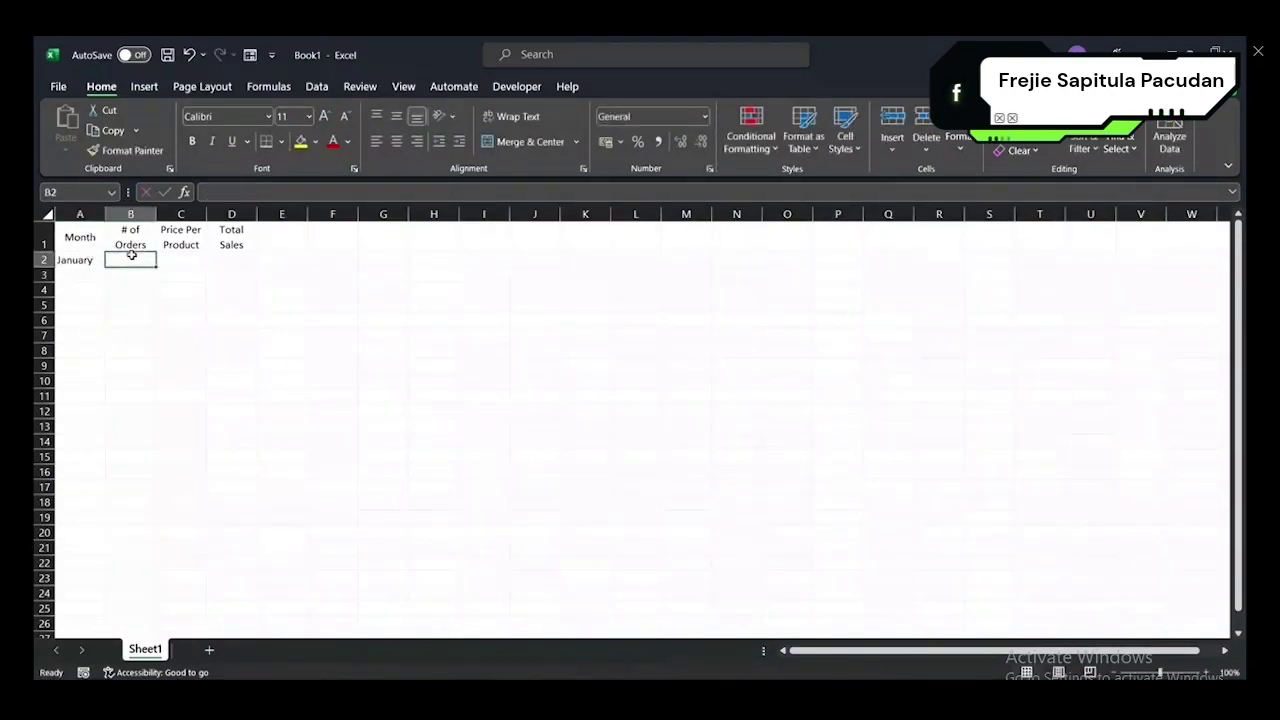
left_click(131, 237)
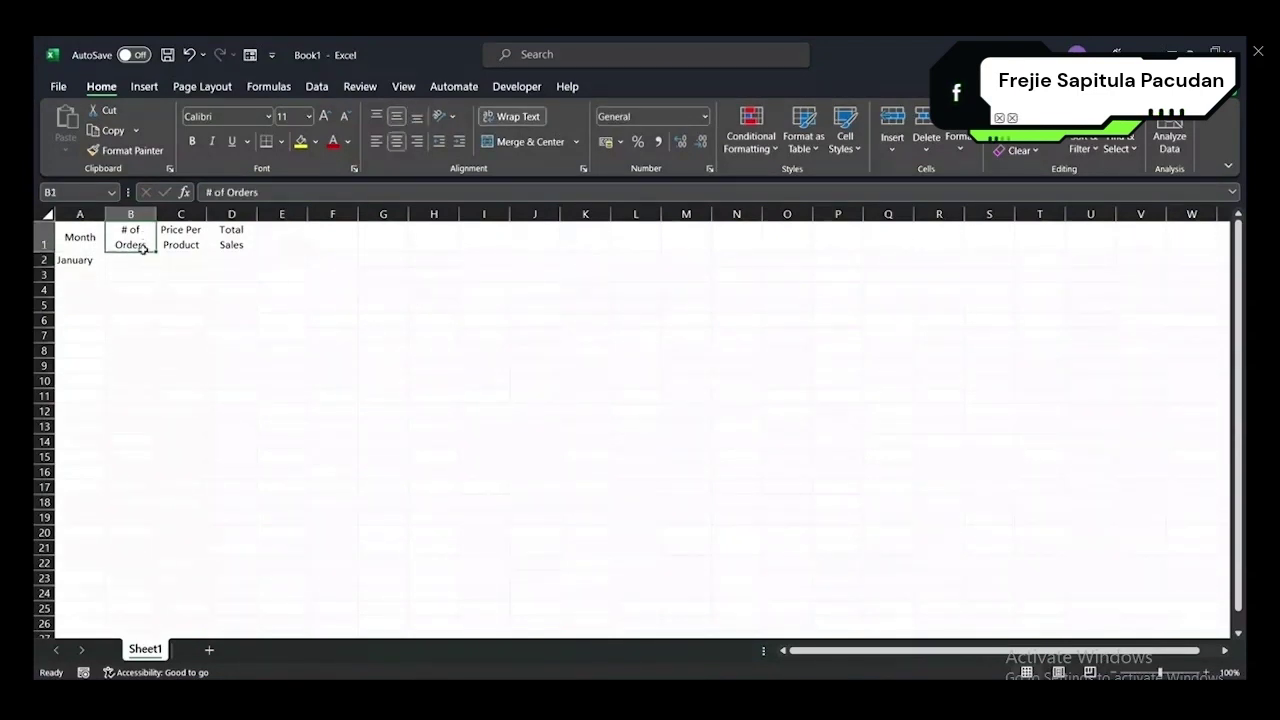
left_click(140, 259)
left_click(79, 260)
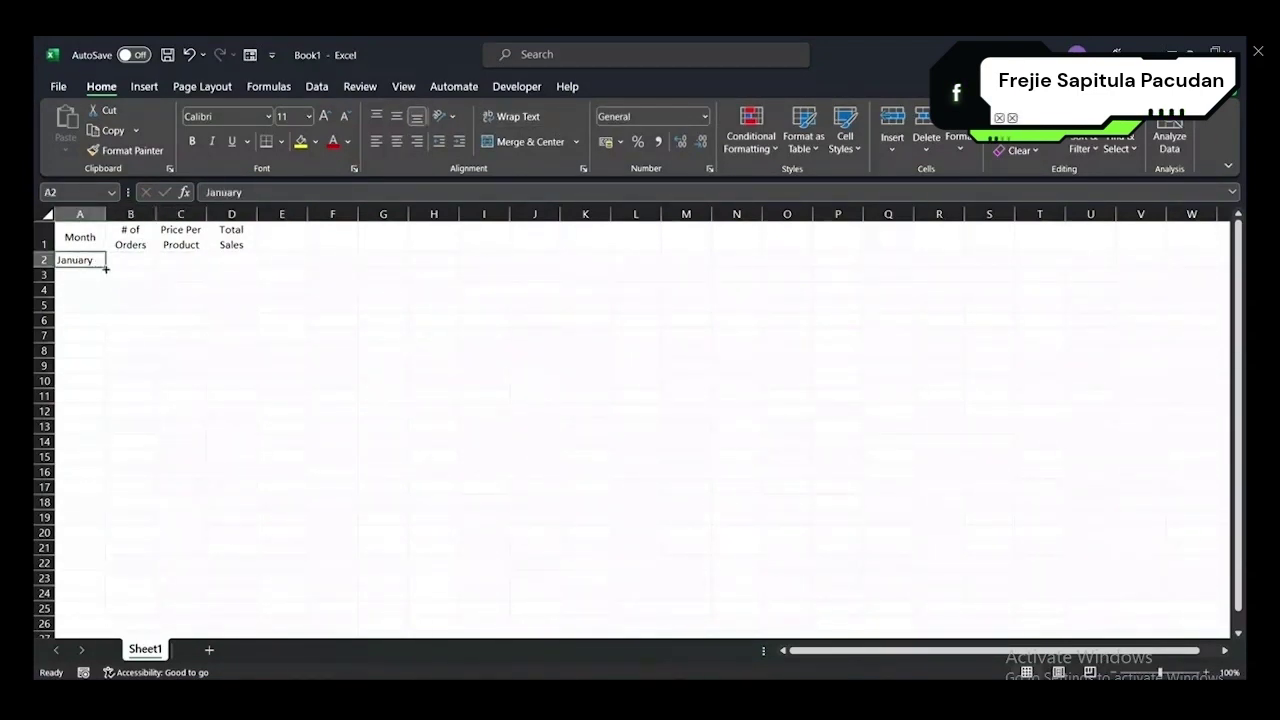
- Fill the months from A2 down to December in A13
left_click(88, 273)
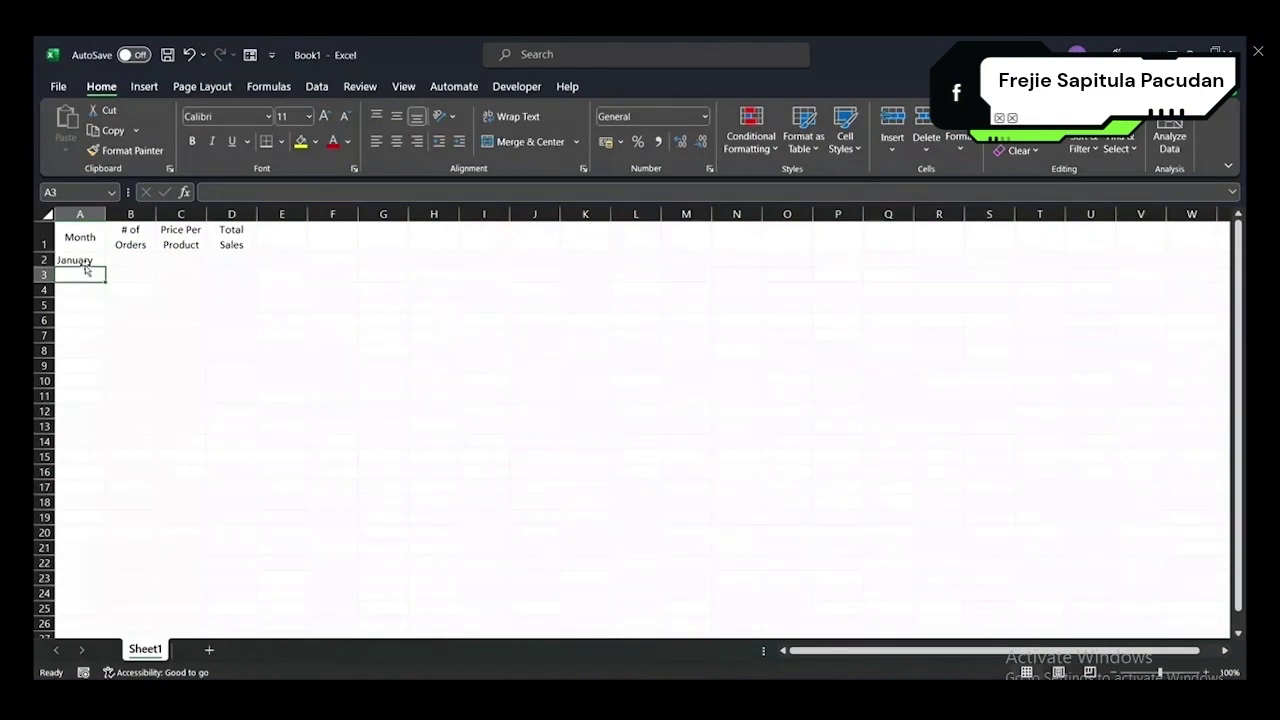
left_click(84, 260)
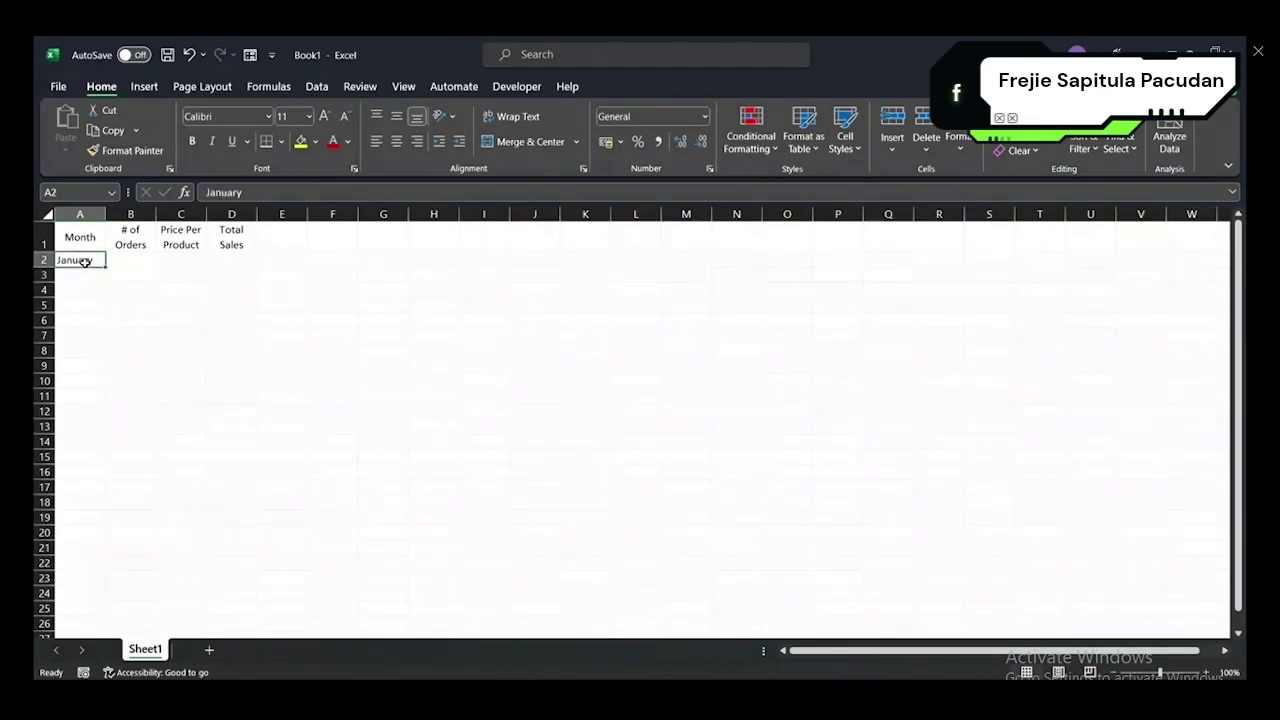
left_click(90, 273)
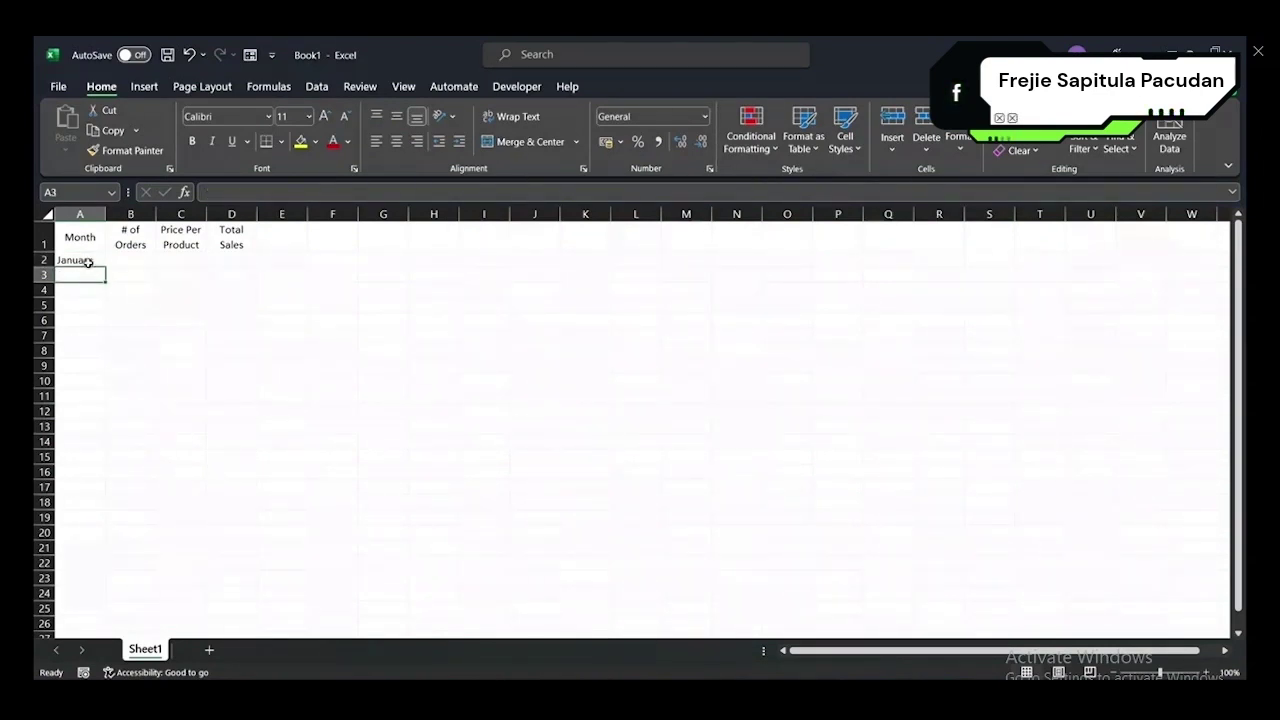
left_click(88, 262)
left_click(77, 277)
left_click(85, 258)
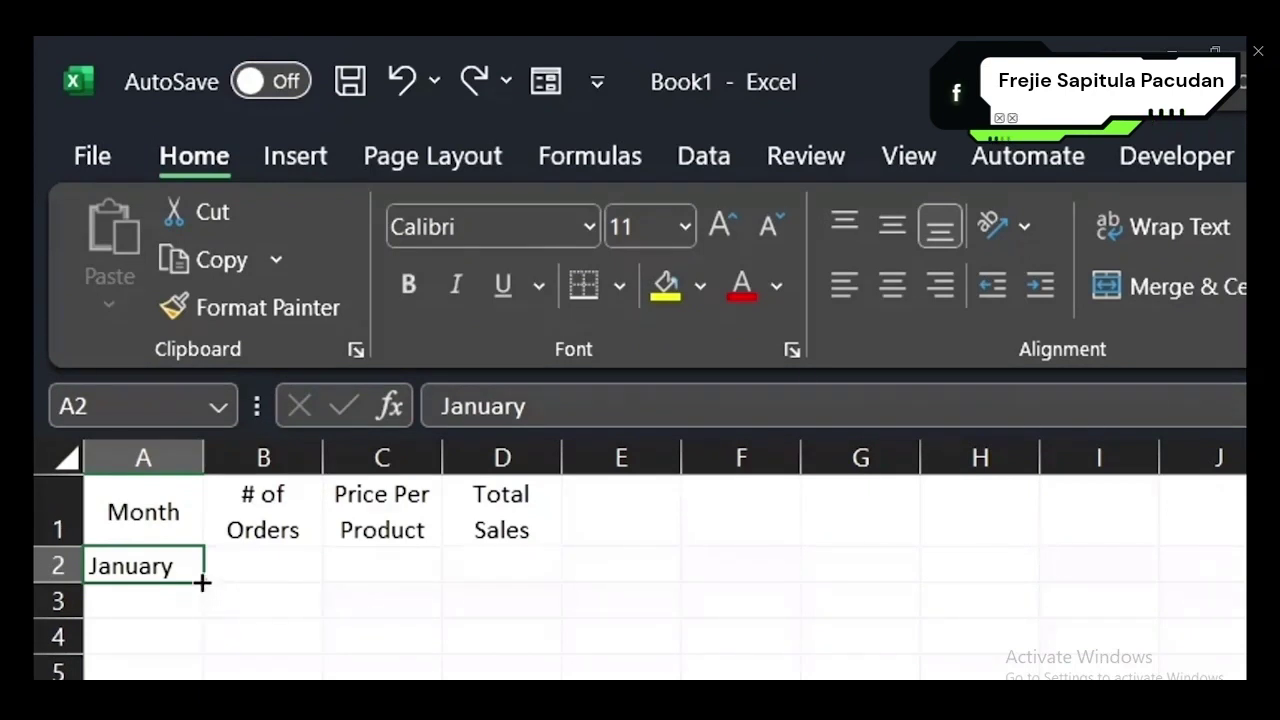
left_click_drag(202, 582, 160, 678)
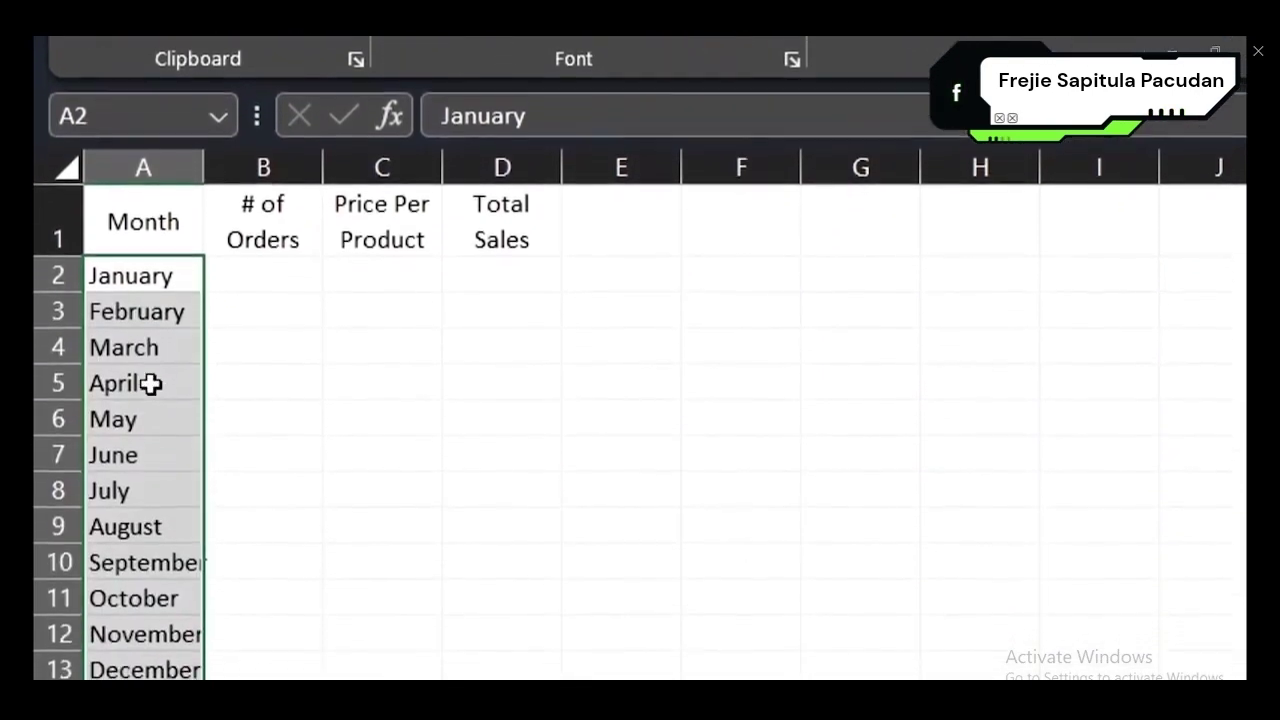
left_click(263, 258)
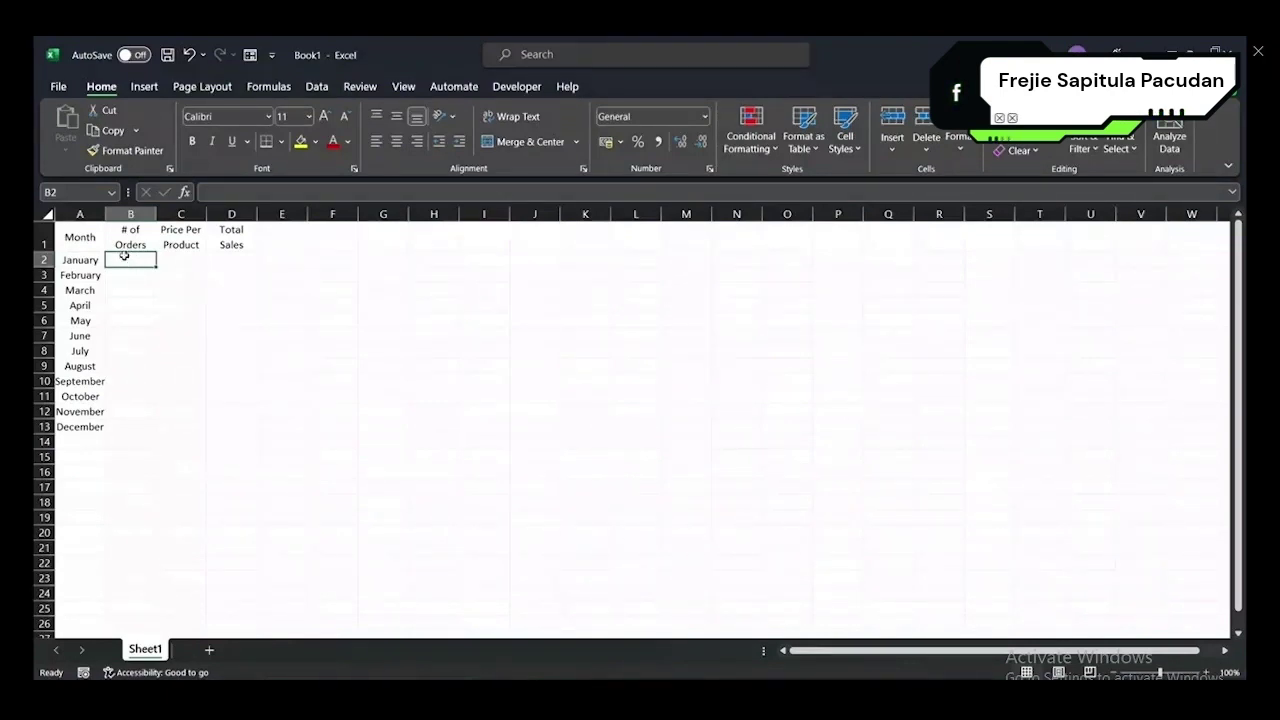
- Enter the monthly order counts in B2:B13, from 535 for January to 12589 for December
left_click_drag(124, 256, 191, 426)
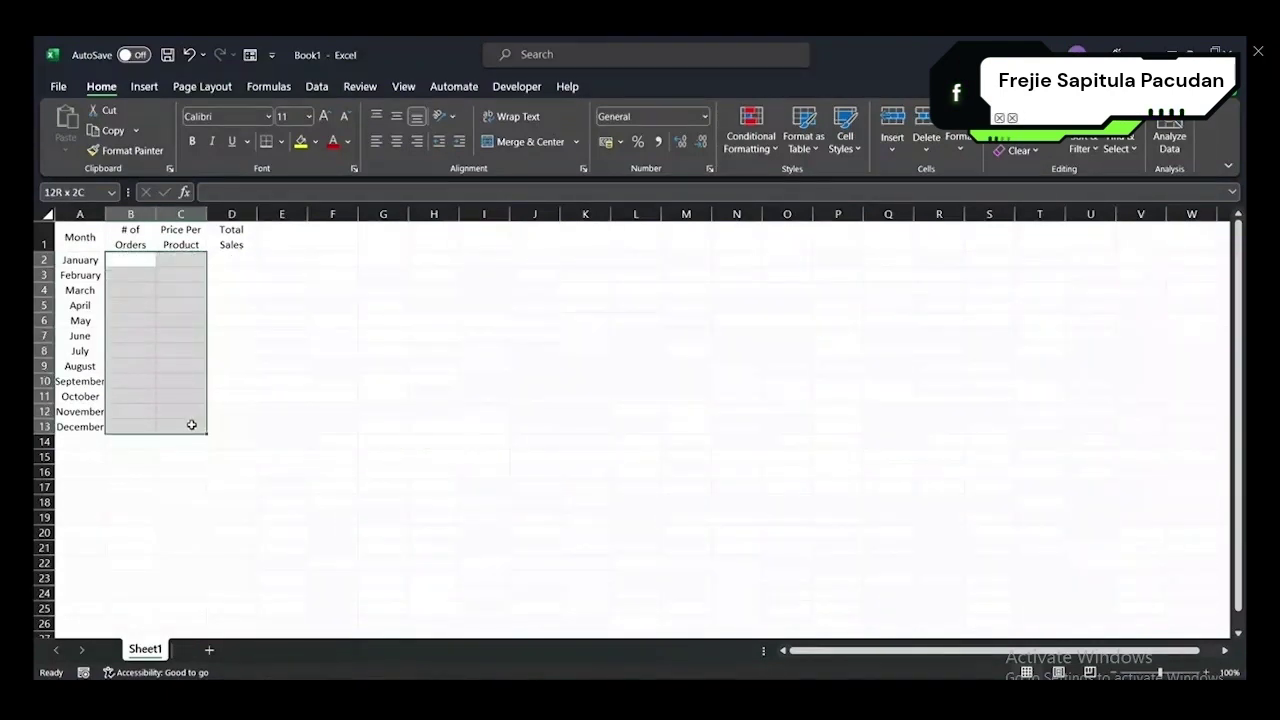
left_click(140, 264)
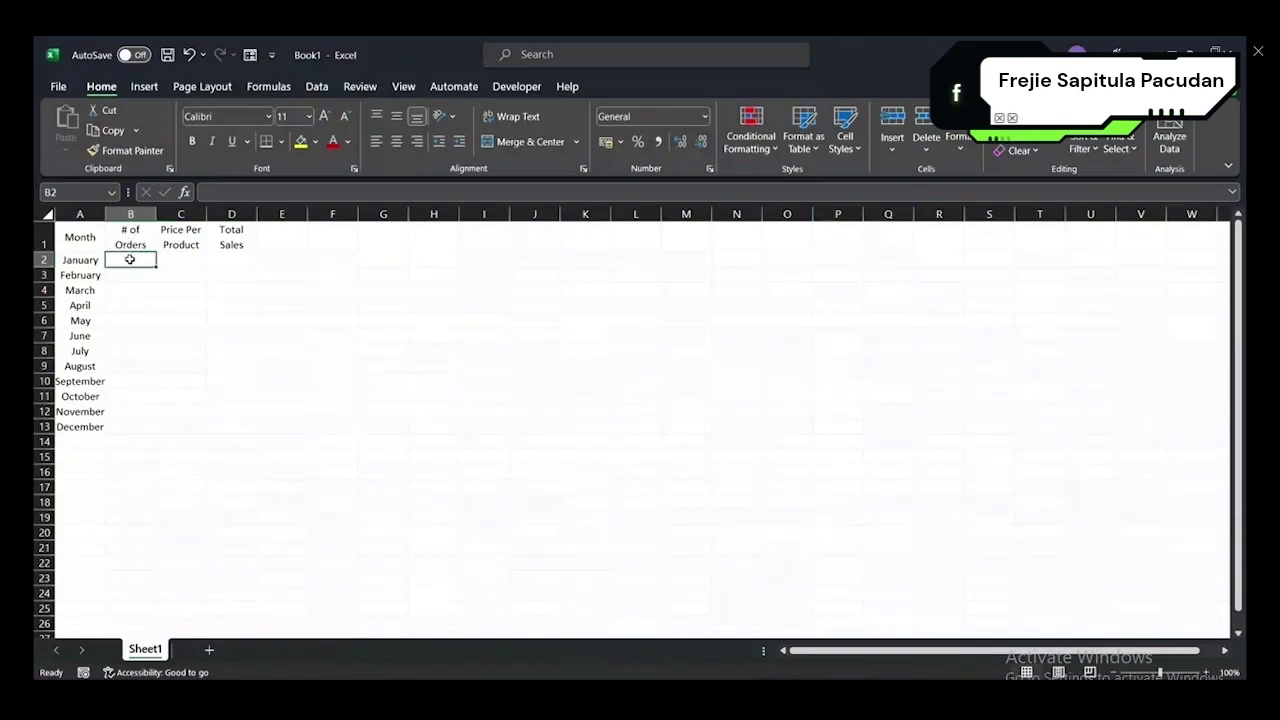
type("53")
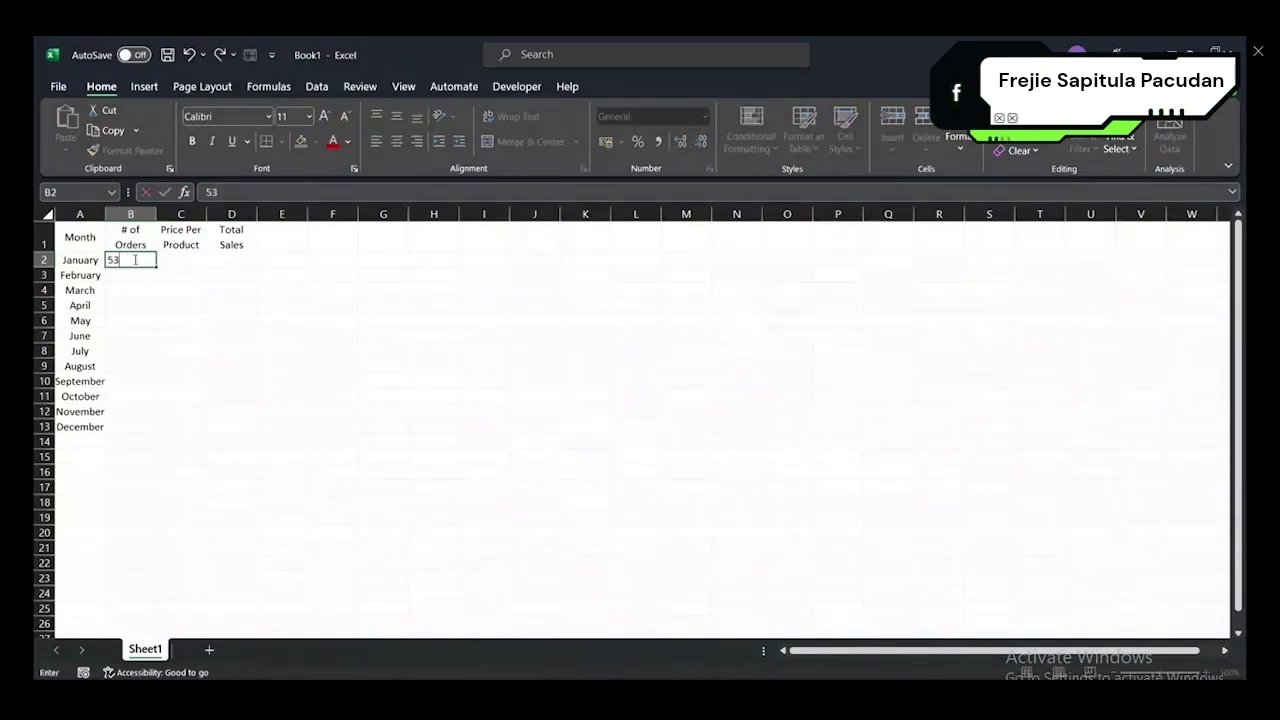
type("5")
left_click(124, 290)
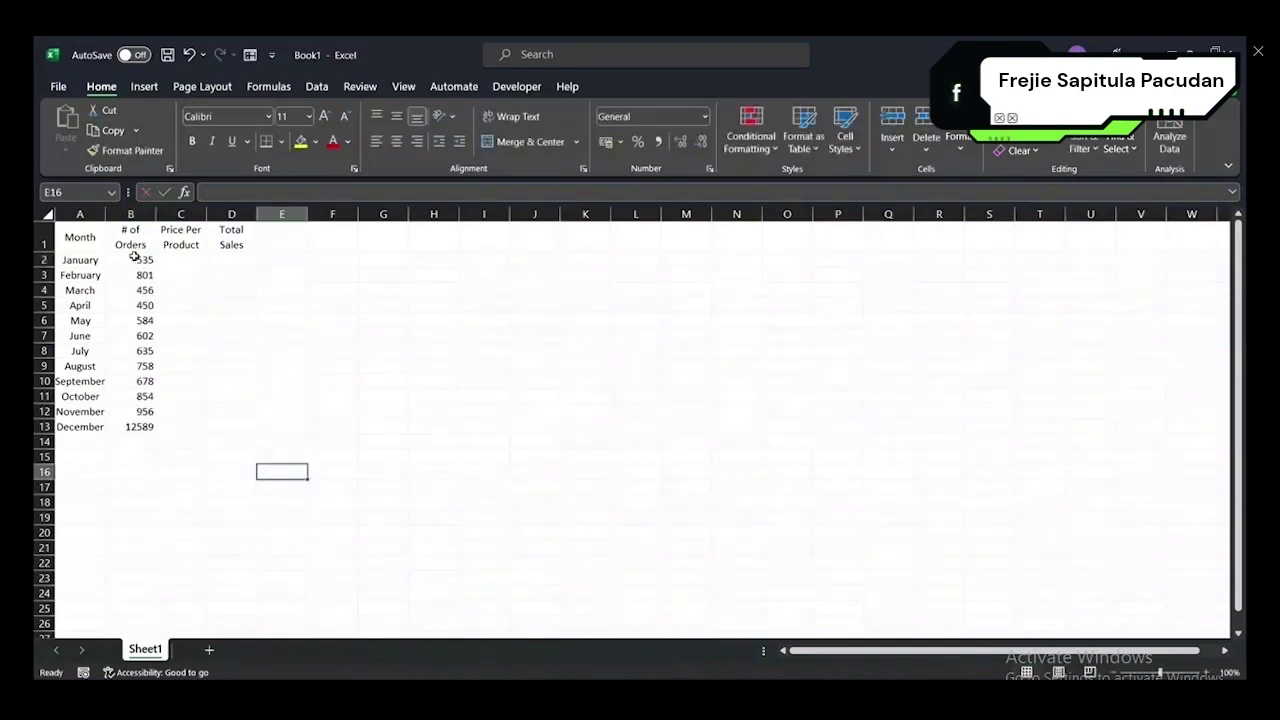
left_click_drag(134, 259, 141, 292)
left_click_drag(130, 398, 130, 412)
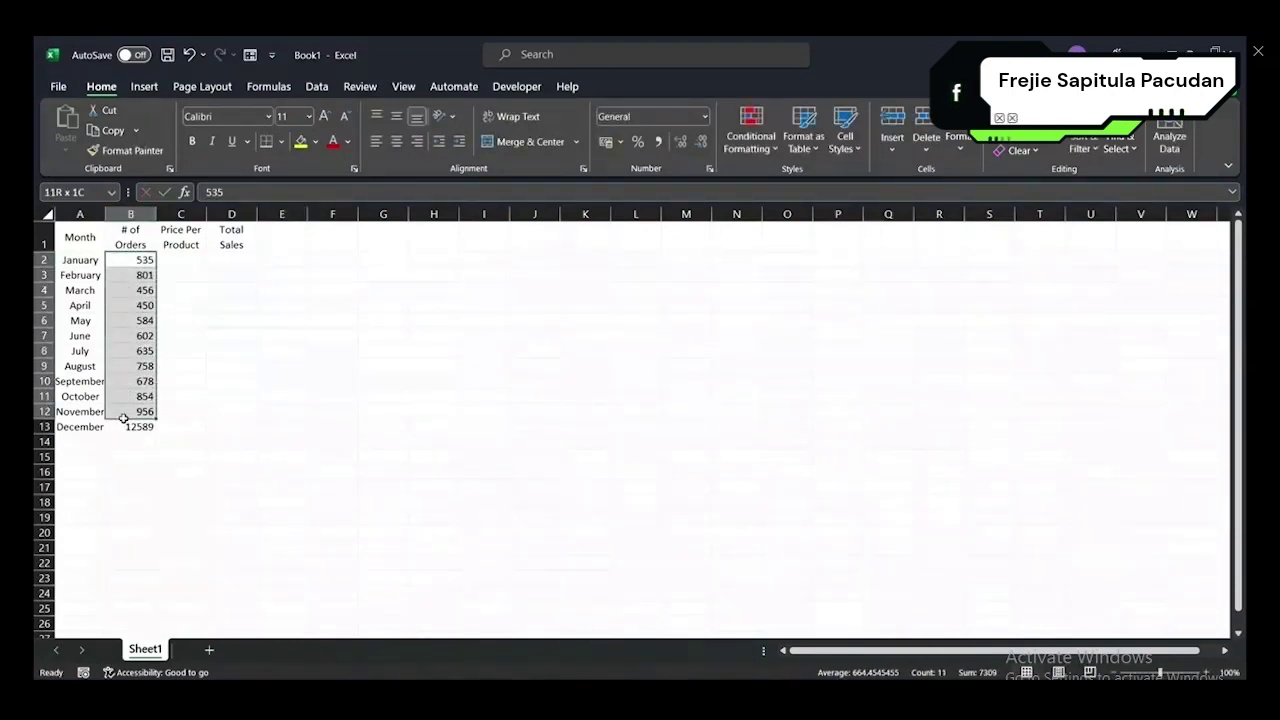
left_click(180, 350)
left_click(180, 259)
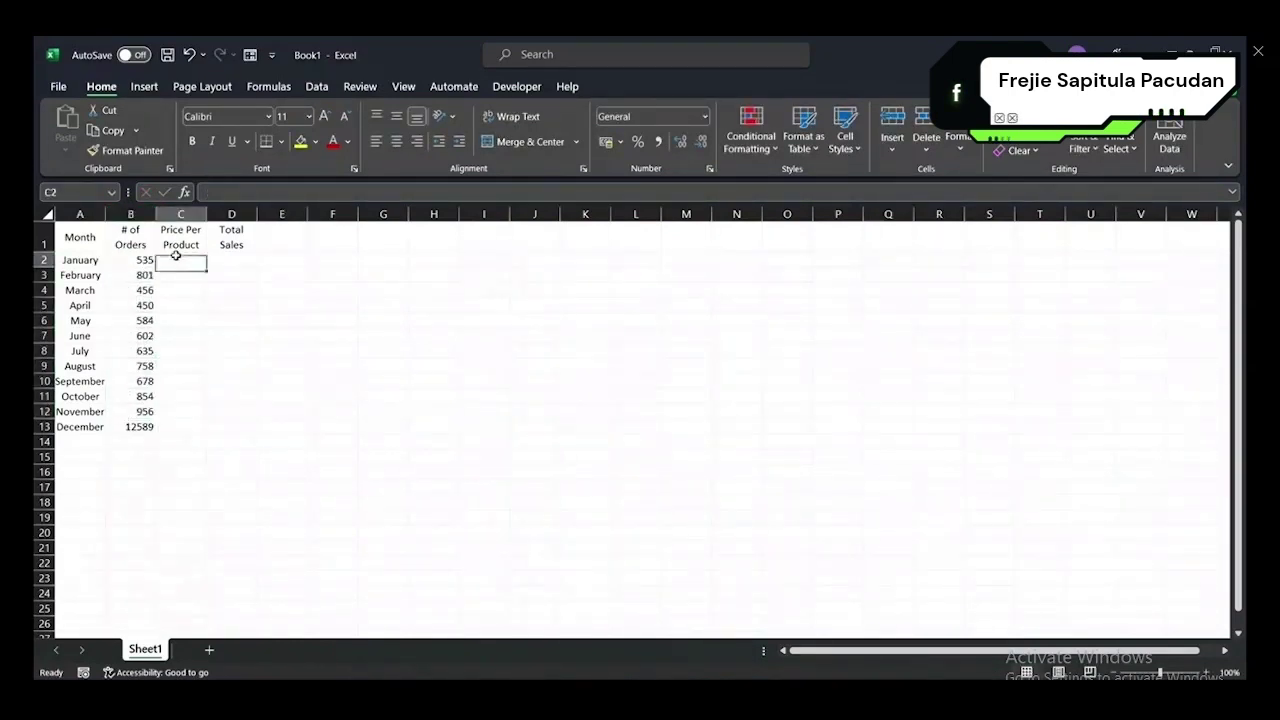
left_click_drag(130, 259, 130, 427)
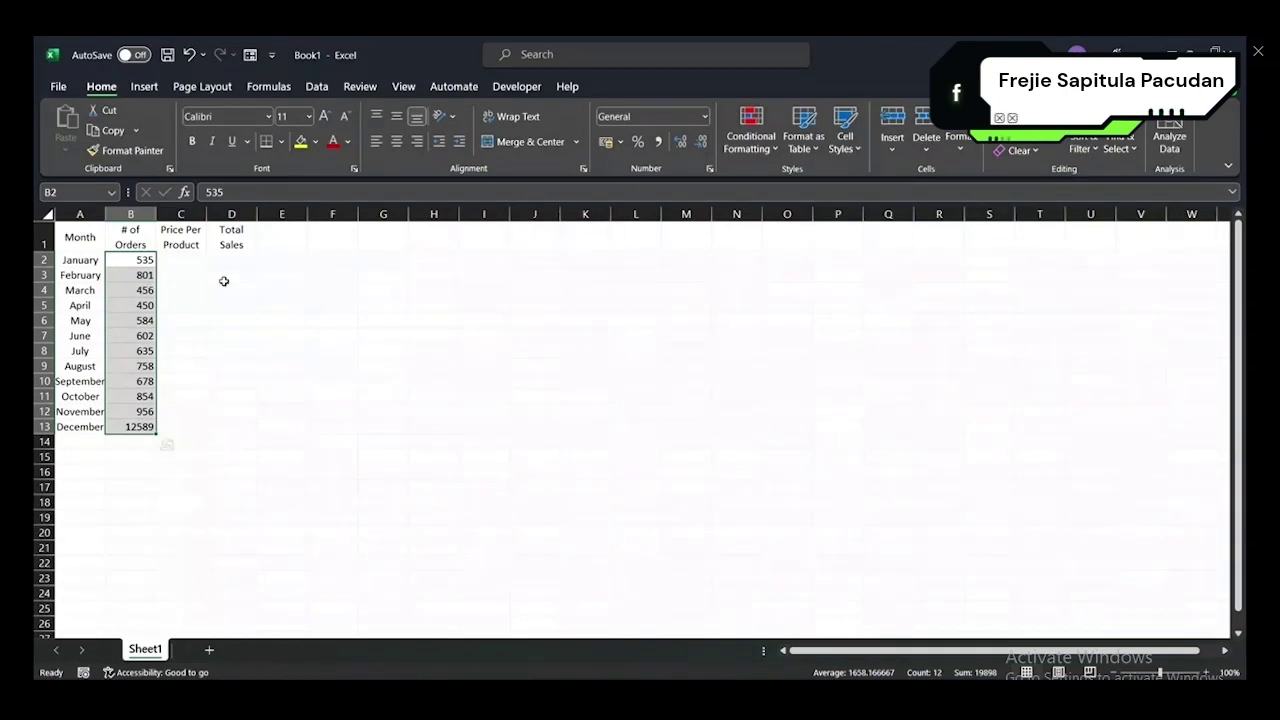
- Format B2:B13 with Comma Style and zero decimal places, e.g. 12,589
left_click(184, 303)
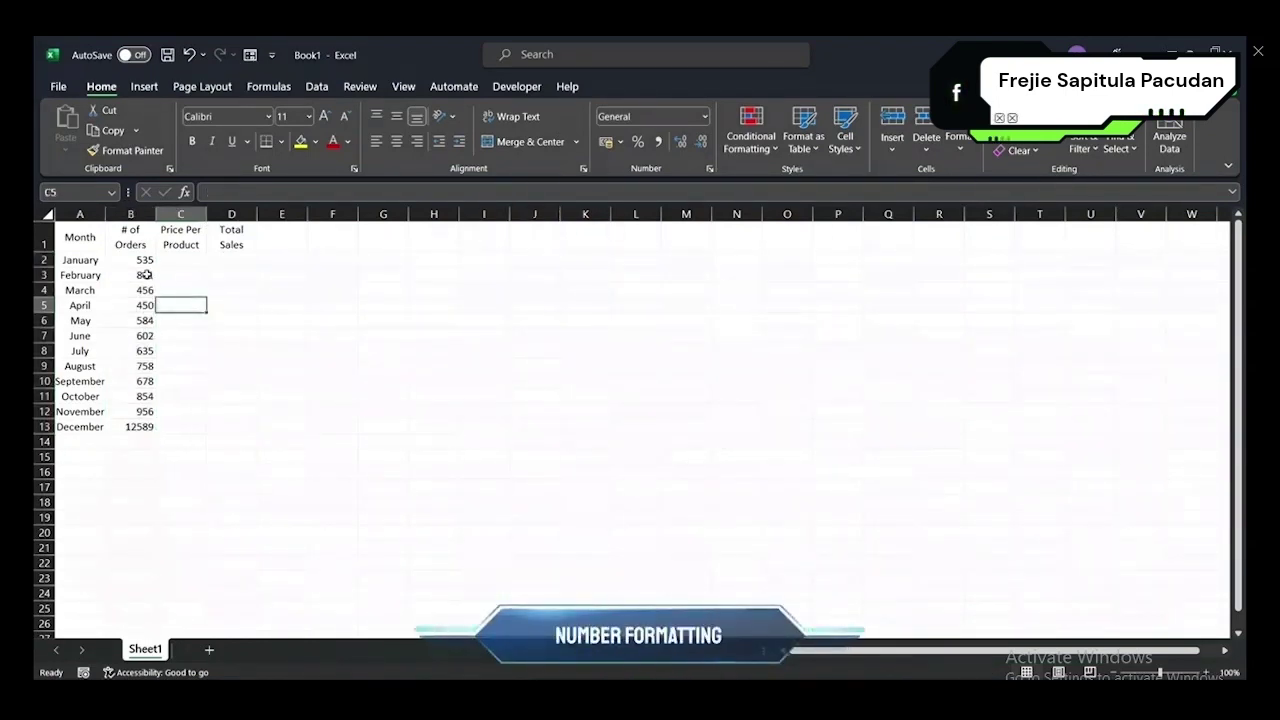
left_click_drag(140, 259, 140, 427)
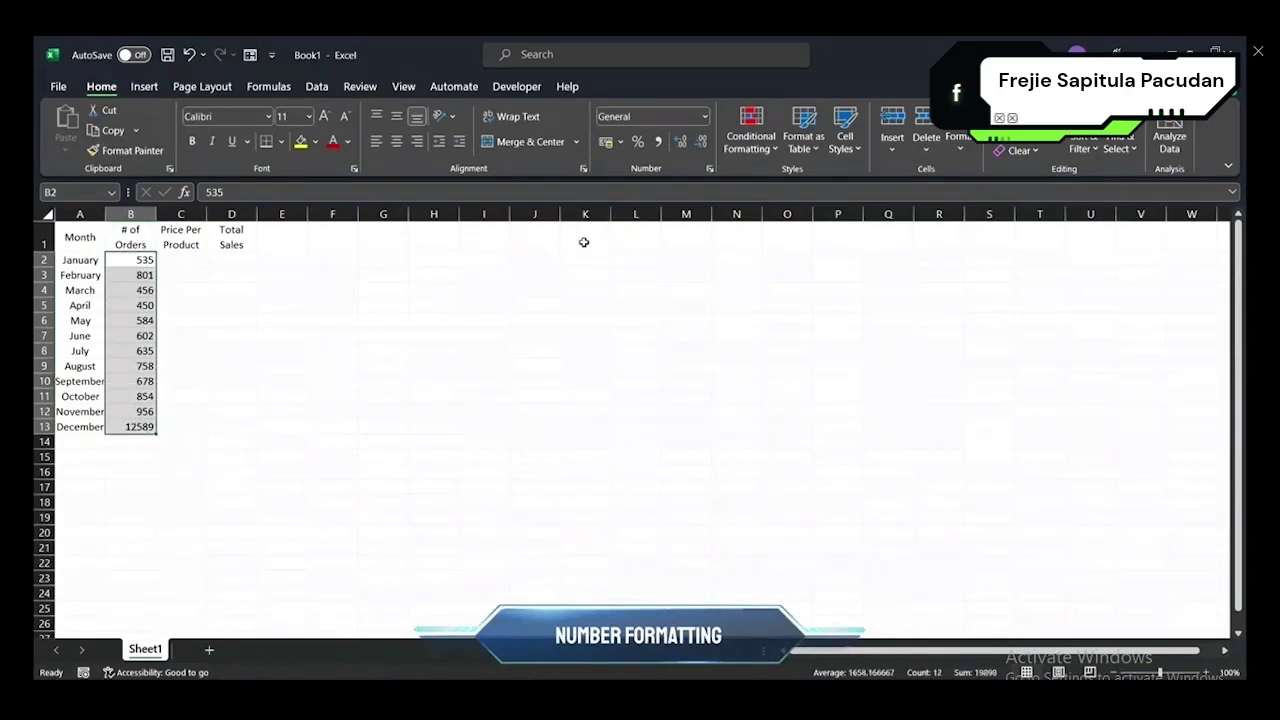
left_click(658, 142)
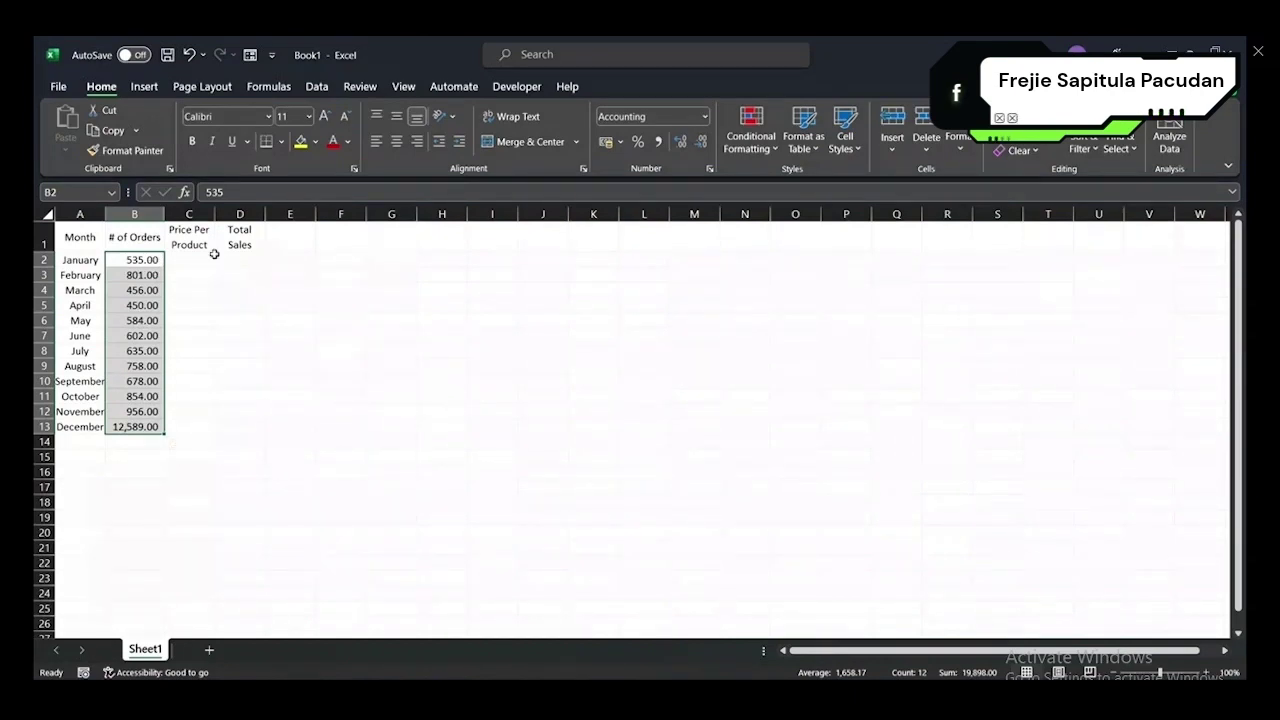
left_click(701, 142)
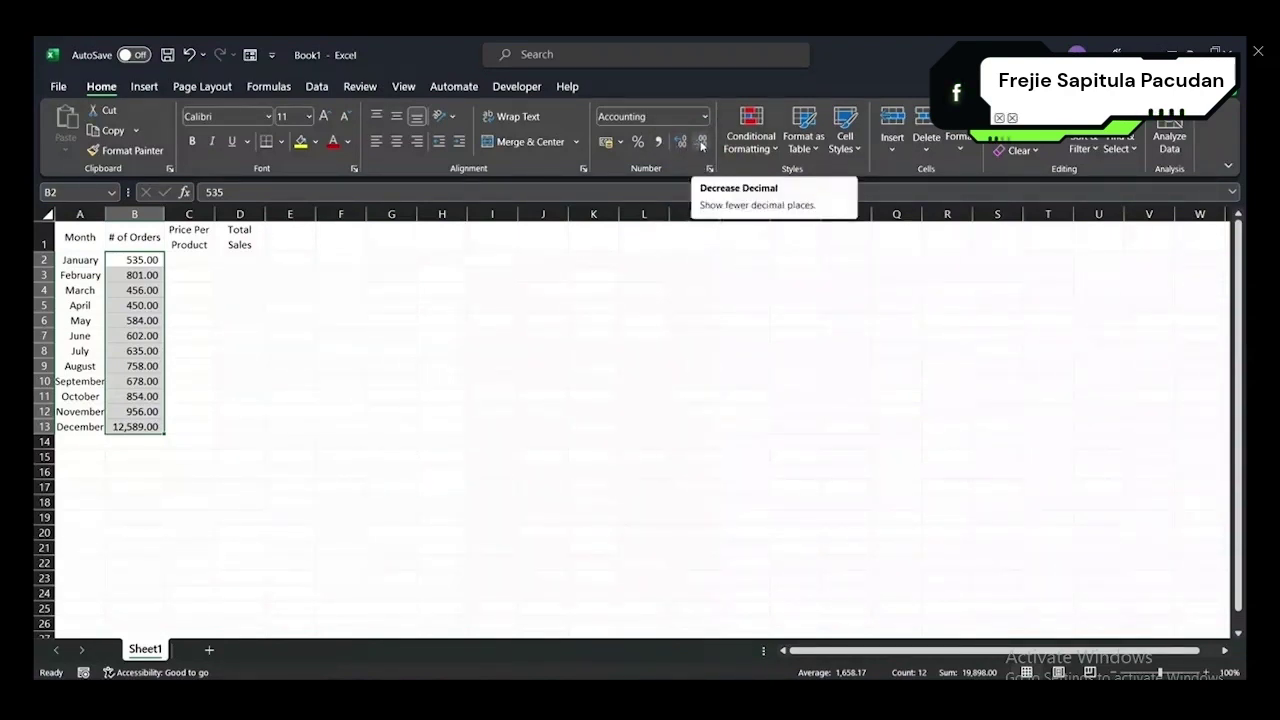
left_click(701, 146)
left_click(701, 146)
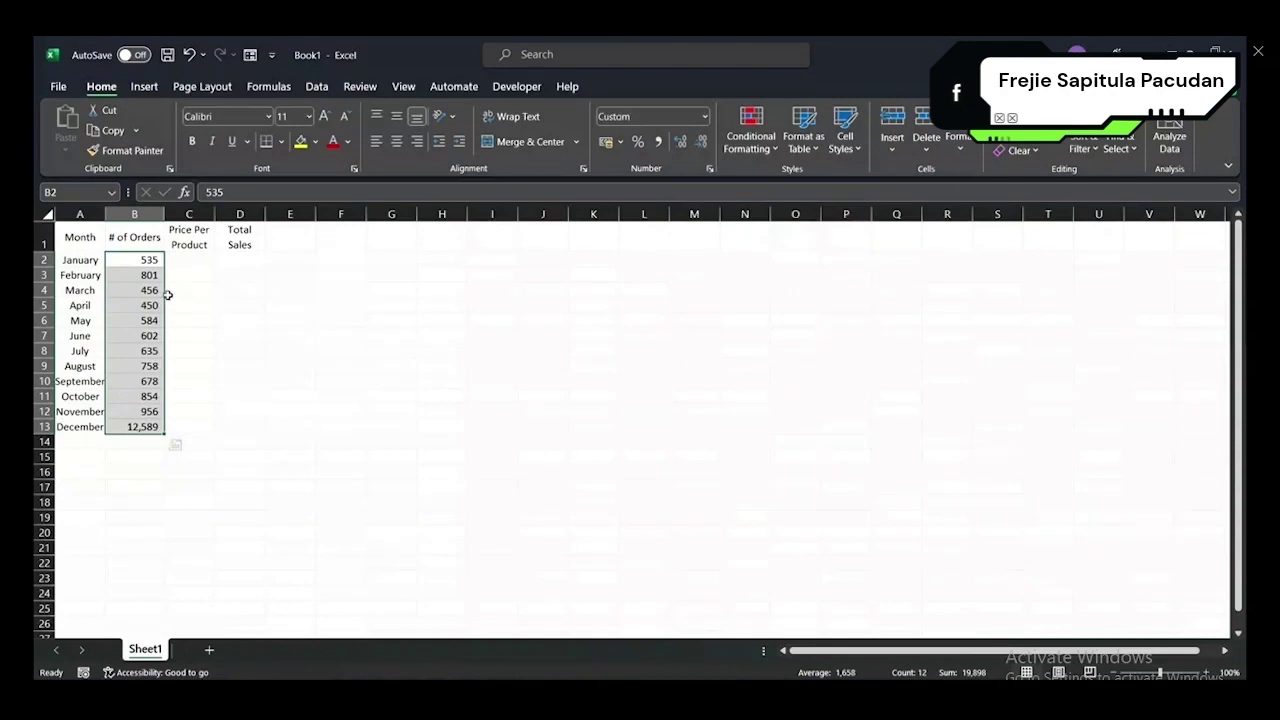
left_click(210, 260)
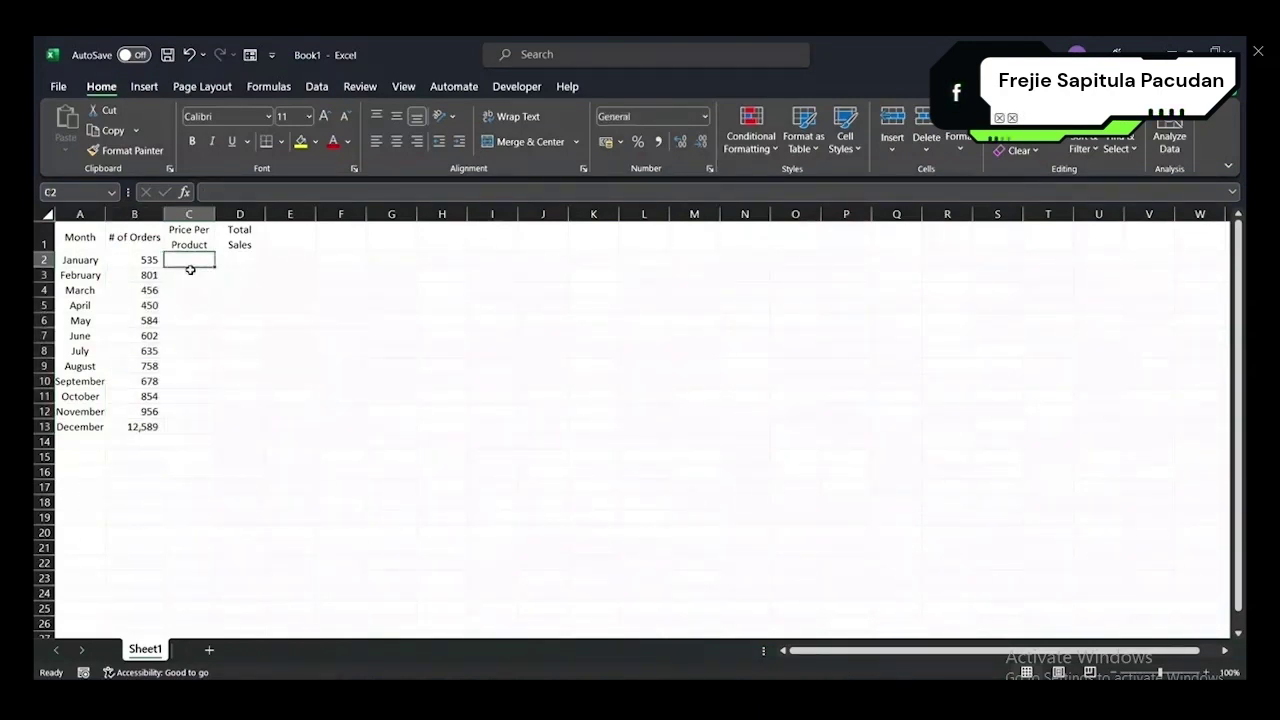
- Enter 59.99 in C2 and format it as US dollar accounting
type("59.99")
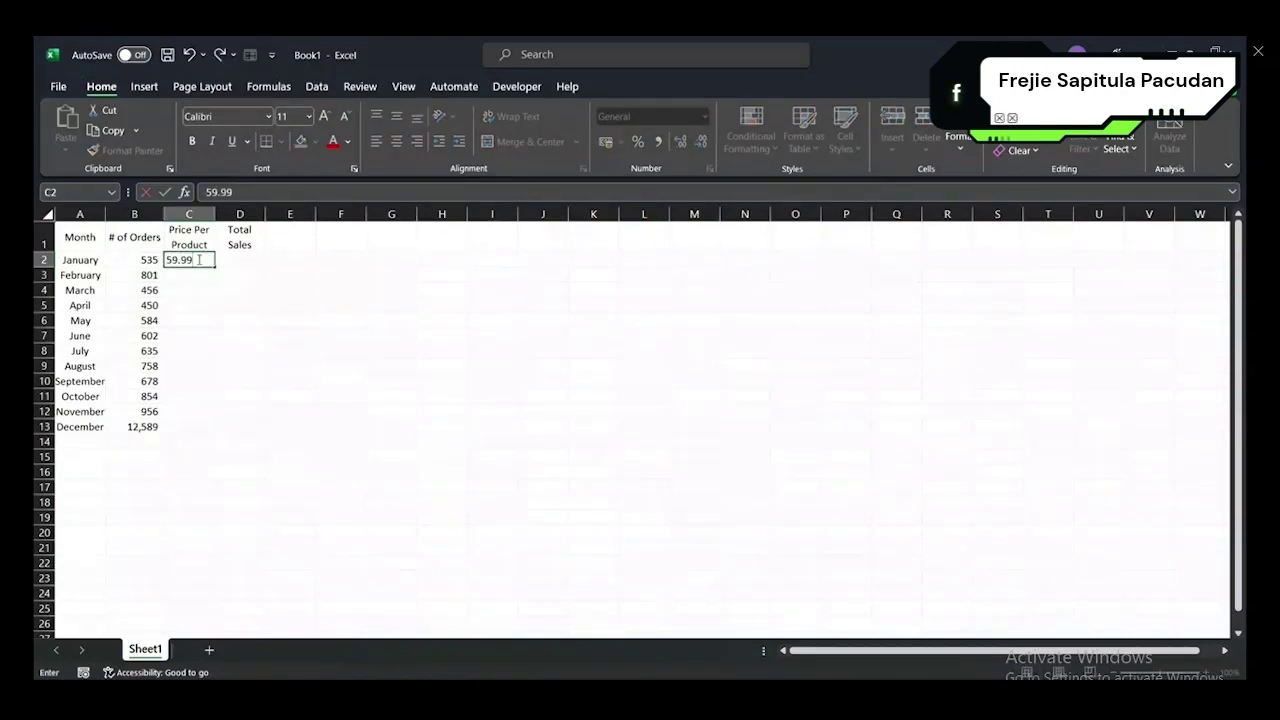
key("Return")
left_click(190, 260)
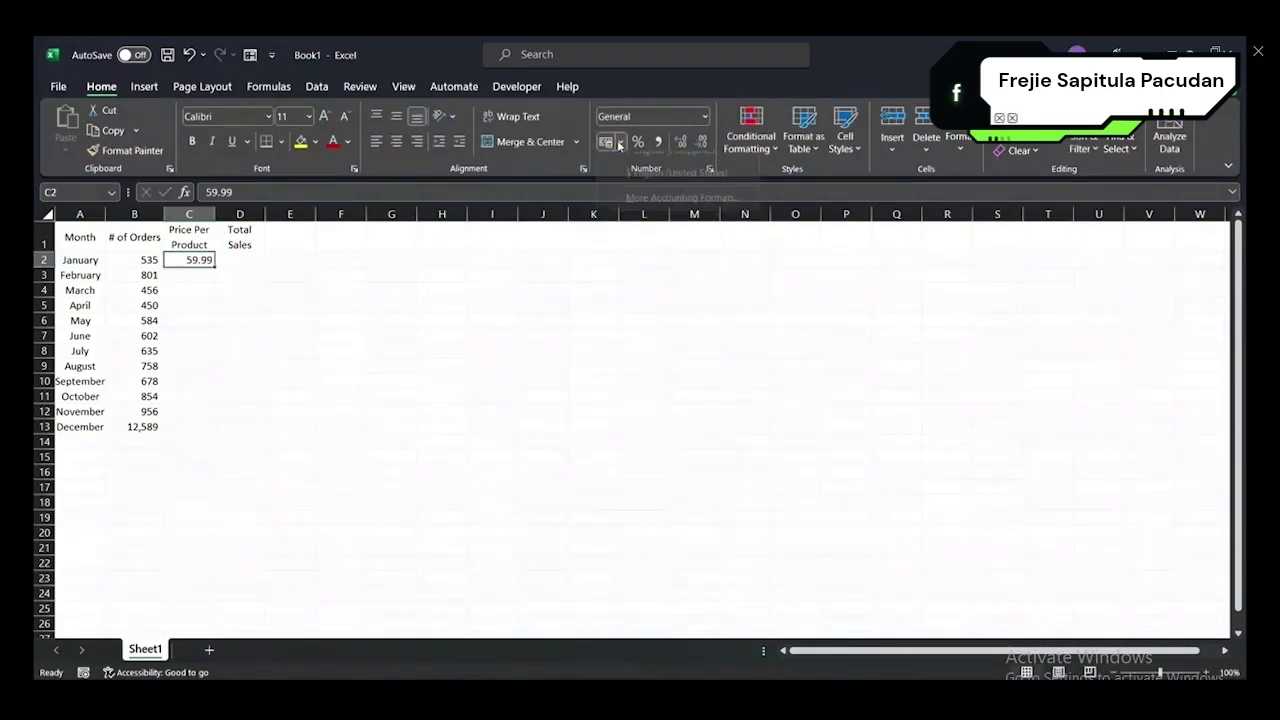
left_click(619, 143)
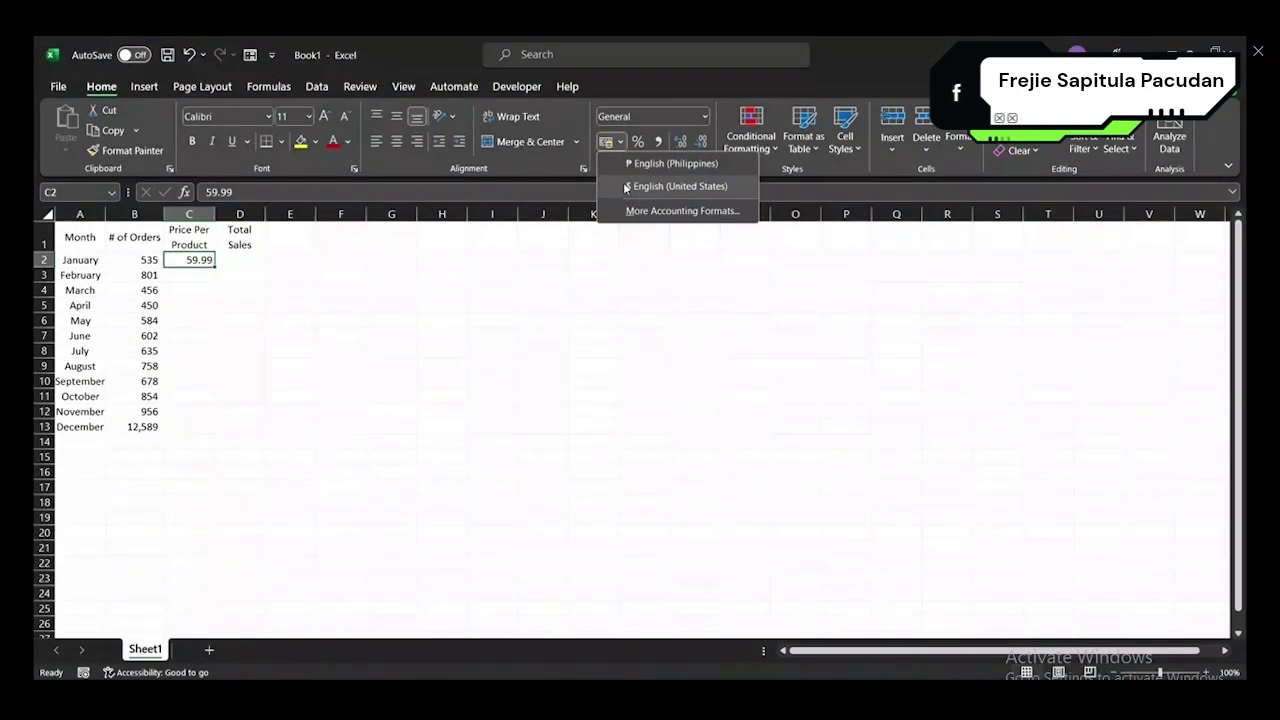
left_click(626, 187)
left_click(245, 272)
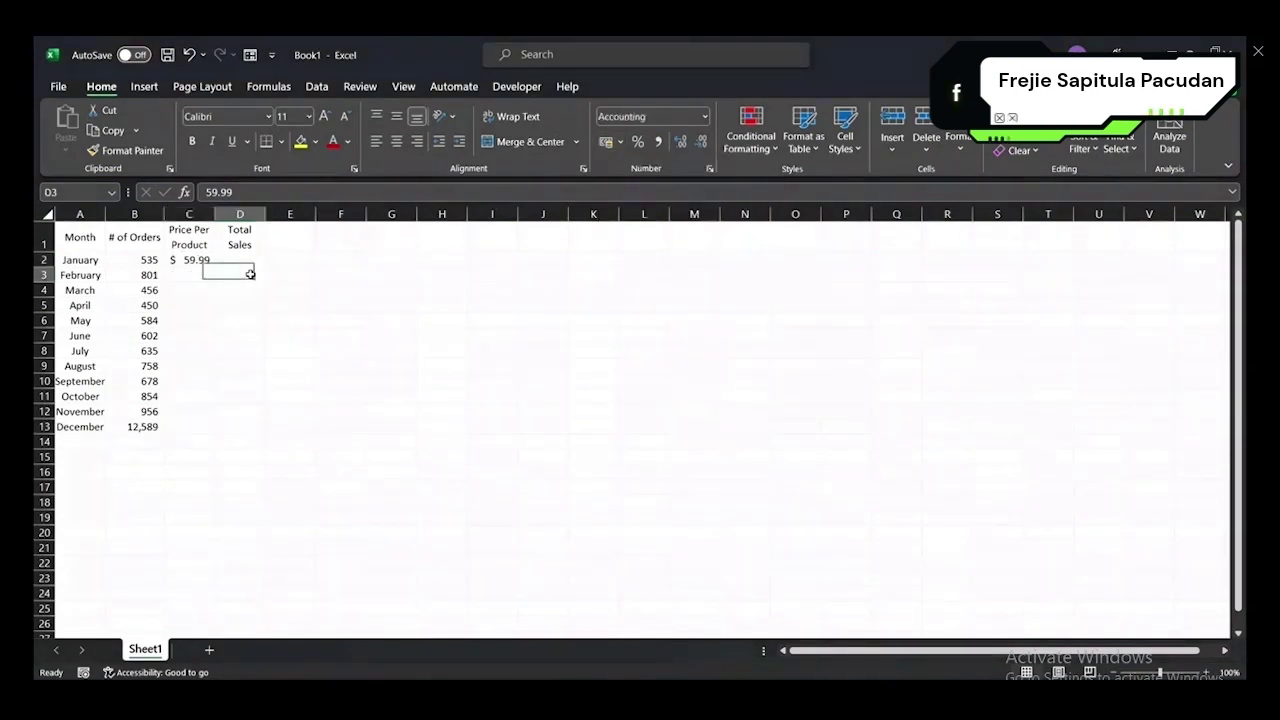
- Copy the $ 59.99 price from C2 into C3 through C13
left_click(191, 261)
key("ctrl+c")
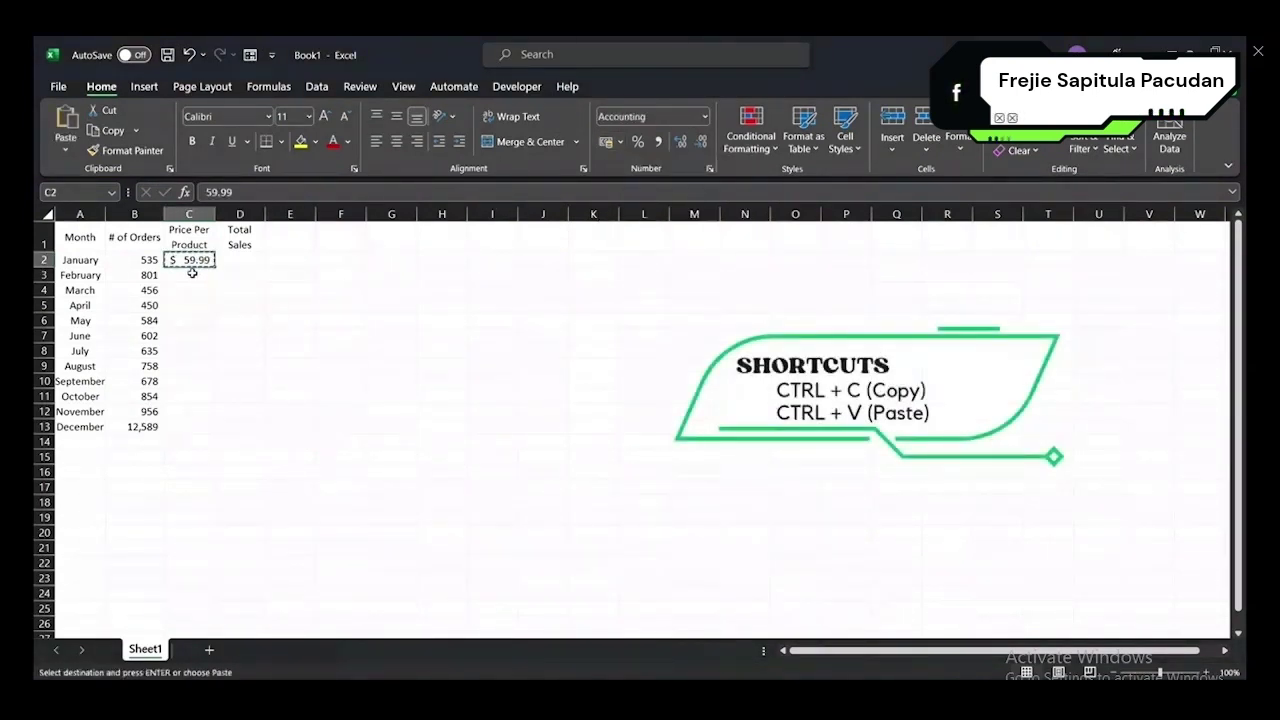
left_click_drag(190, 274, 191, 428)
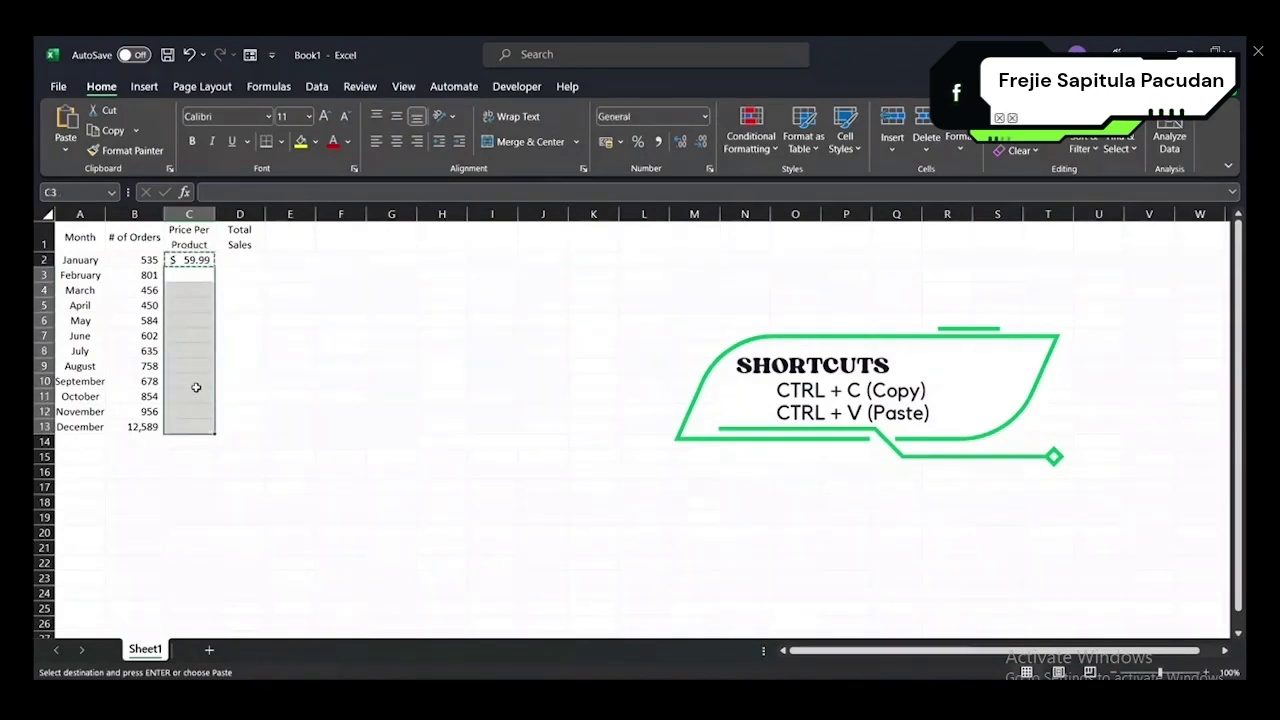
key("ctrl+v")
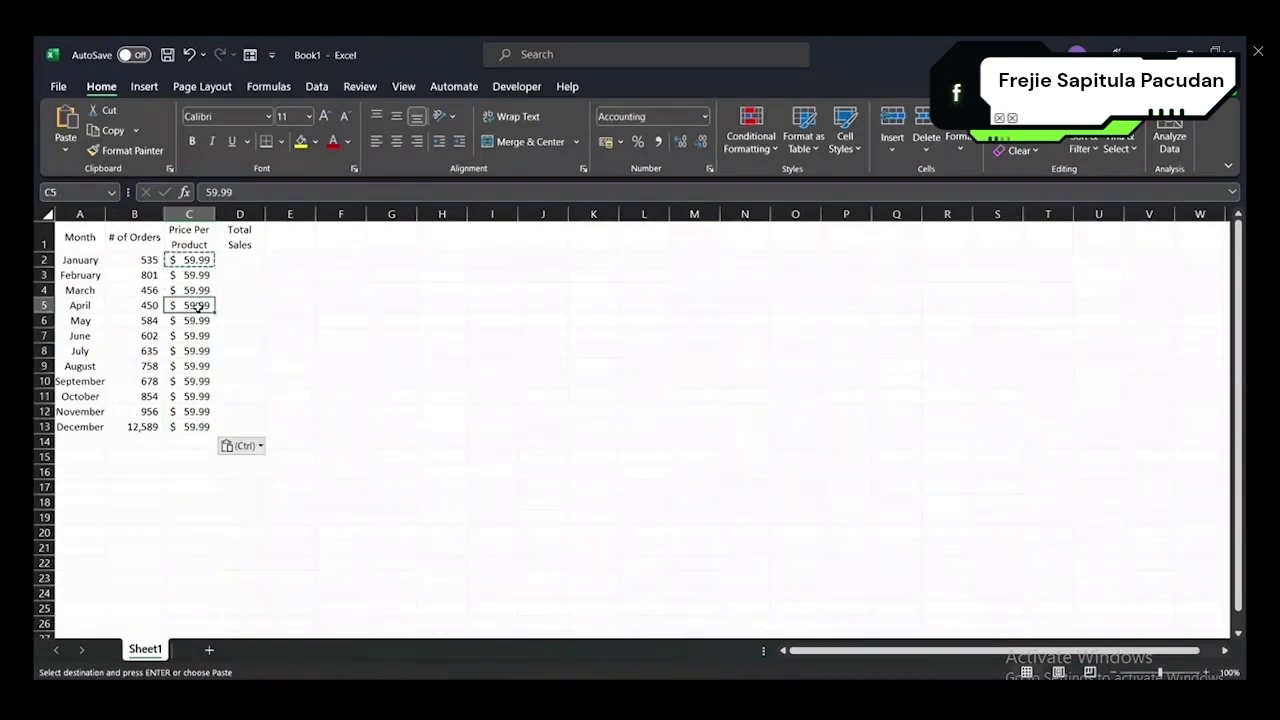
left_click(190, 336)
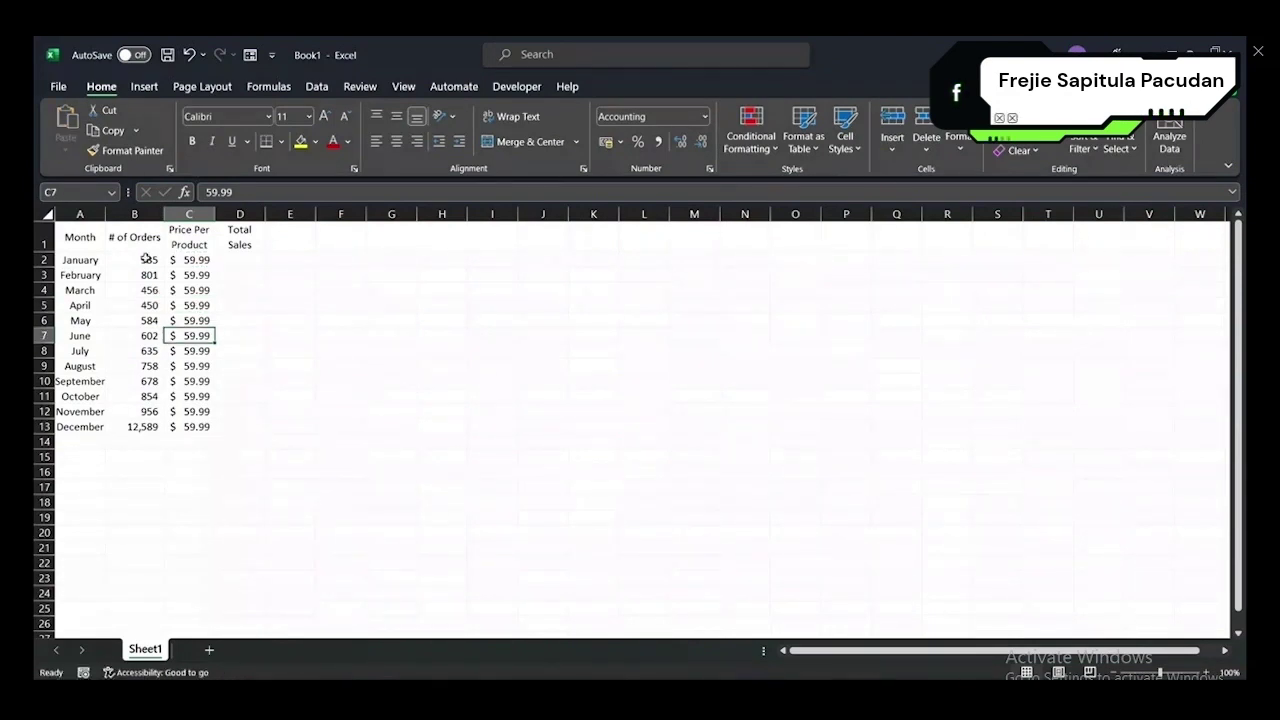
left_click_drag(139, 263, 148, 368)
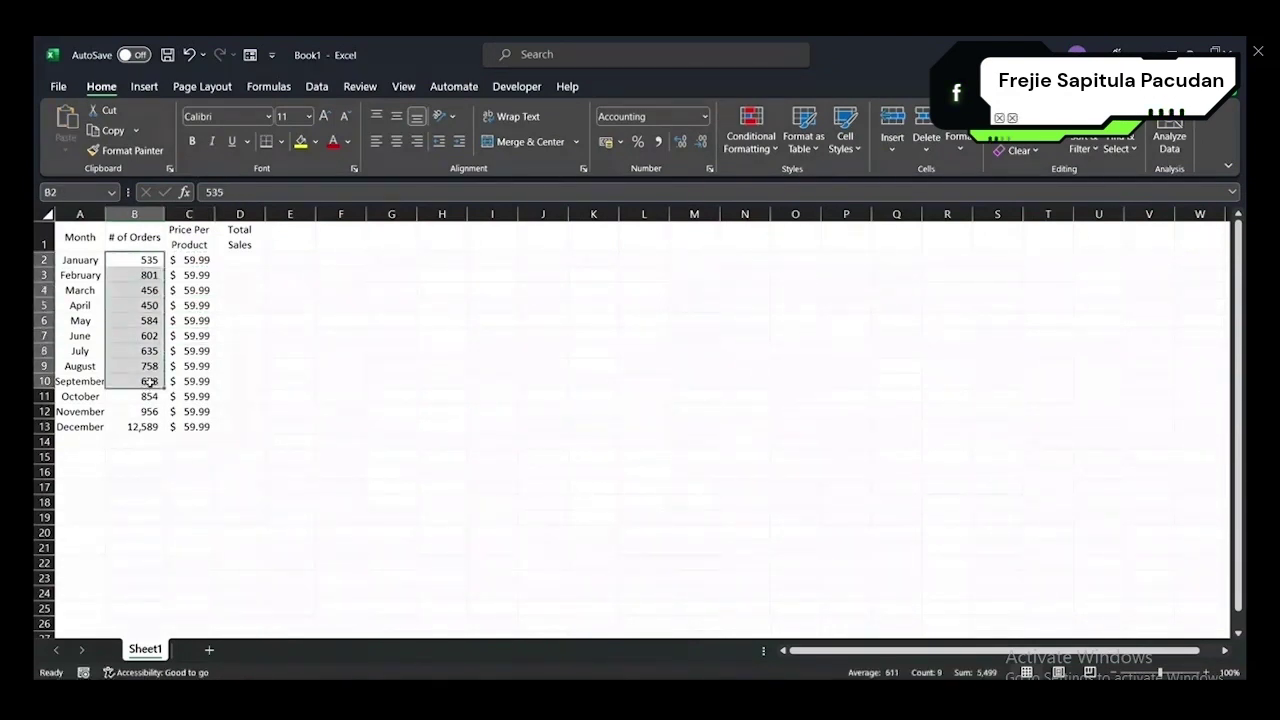
left_click(145, 336)
left_click_drag(139, 263, 149, 428)
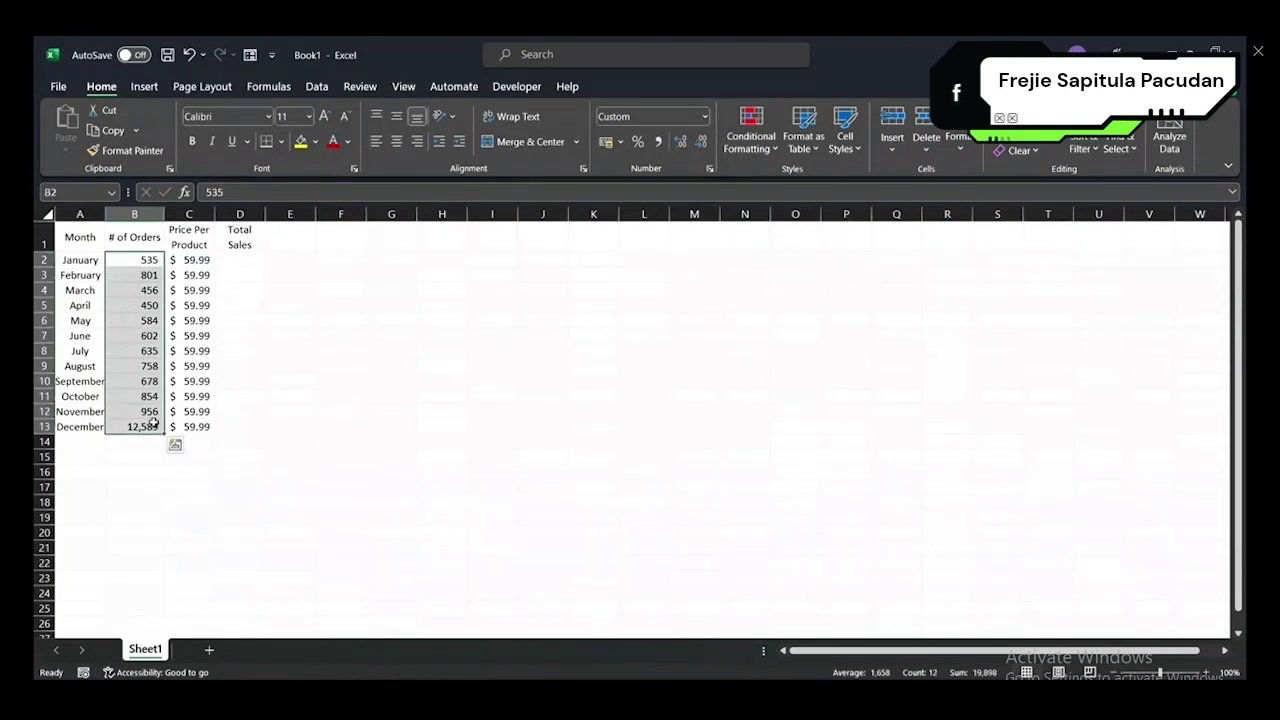
left_click(704, 117)
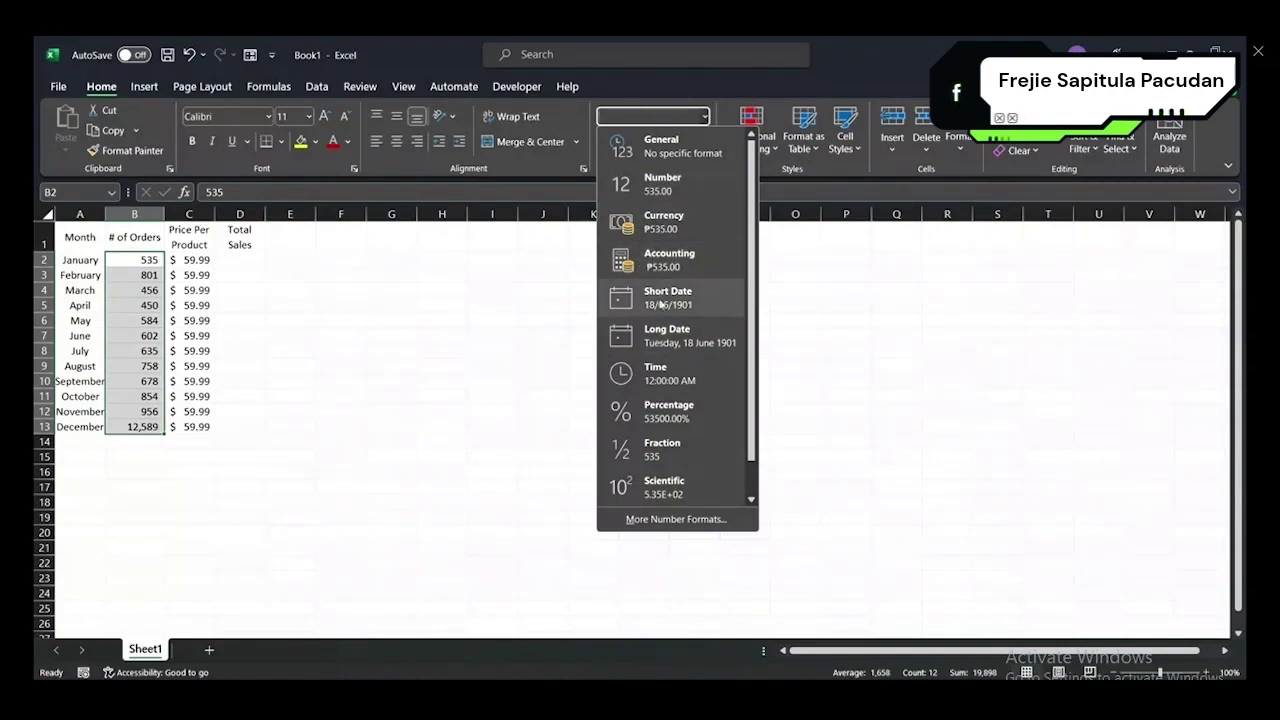
left_click(684, 522)
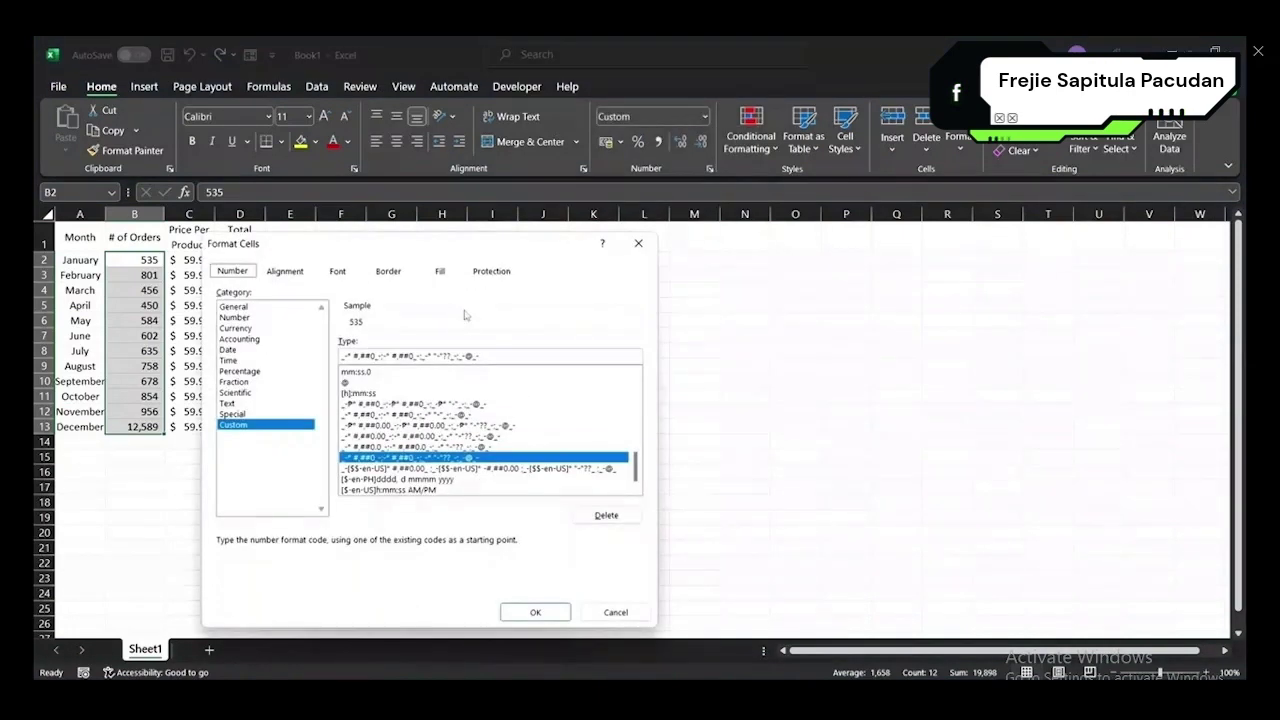
left_click_drag(438, 247, 546, 206)
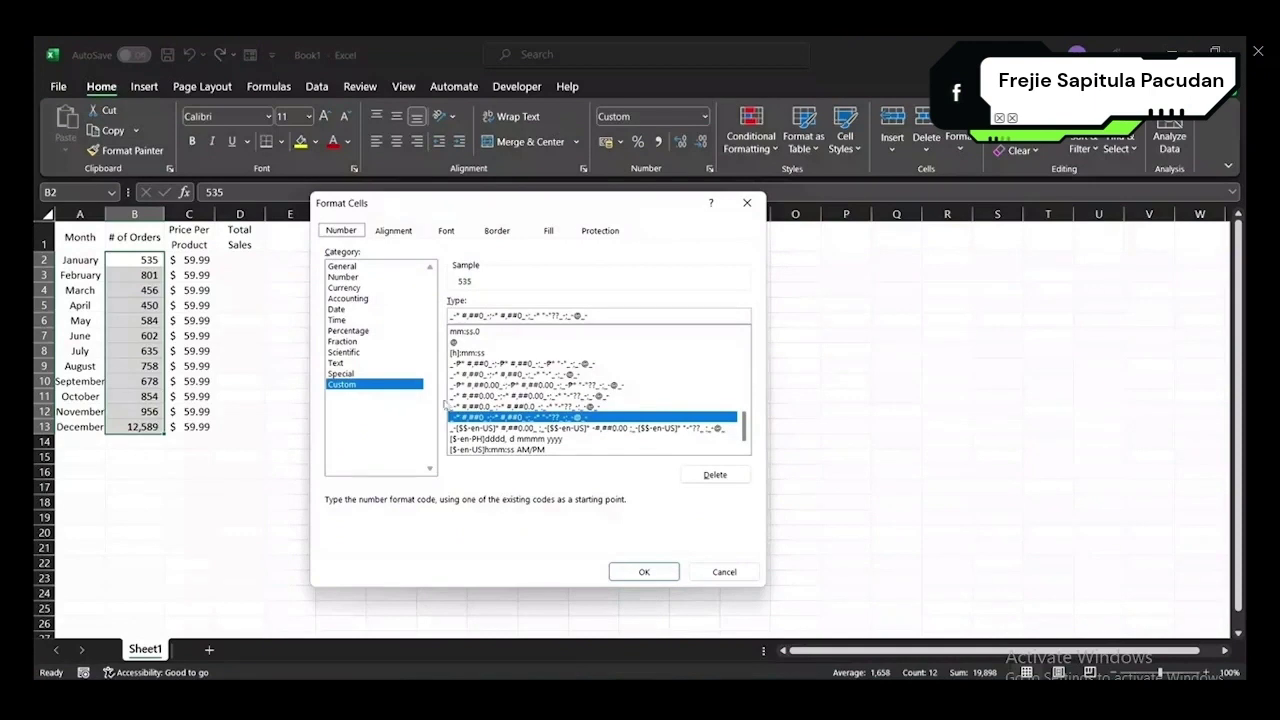
left_click(337, 310)
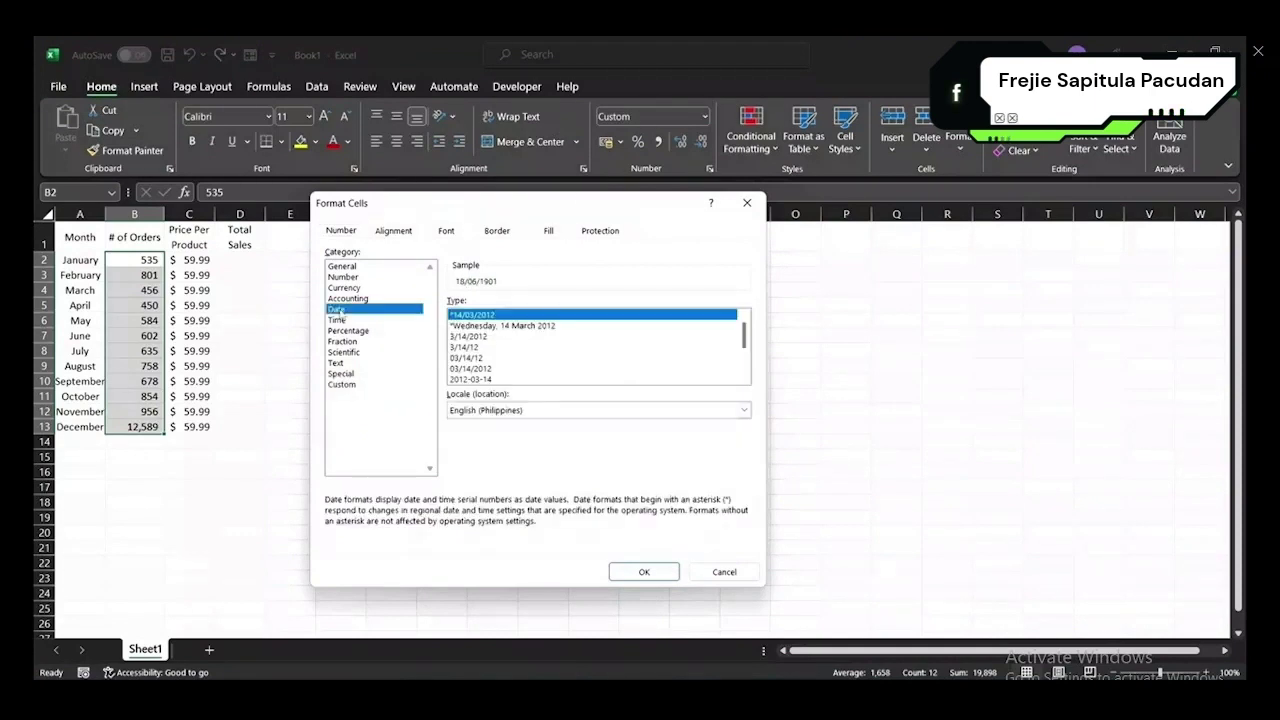
left_click(478, 326)
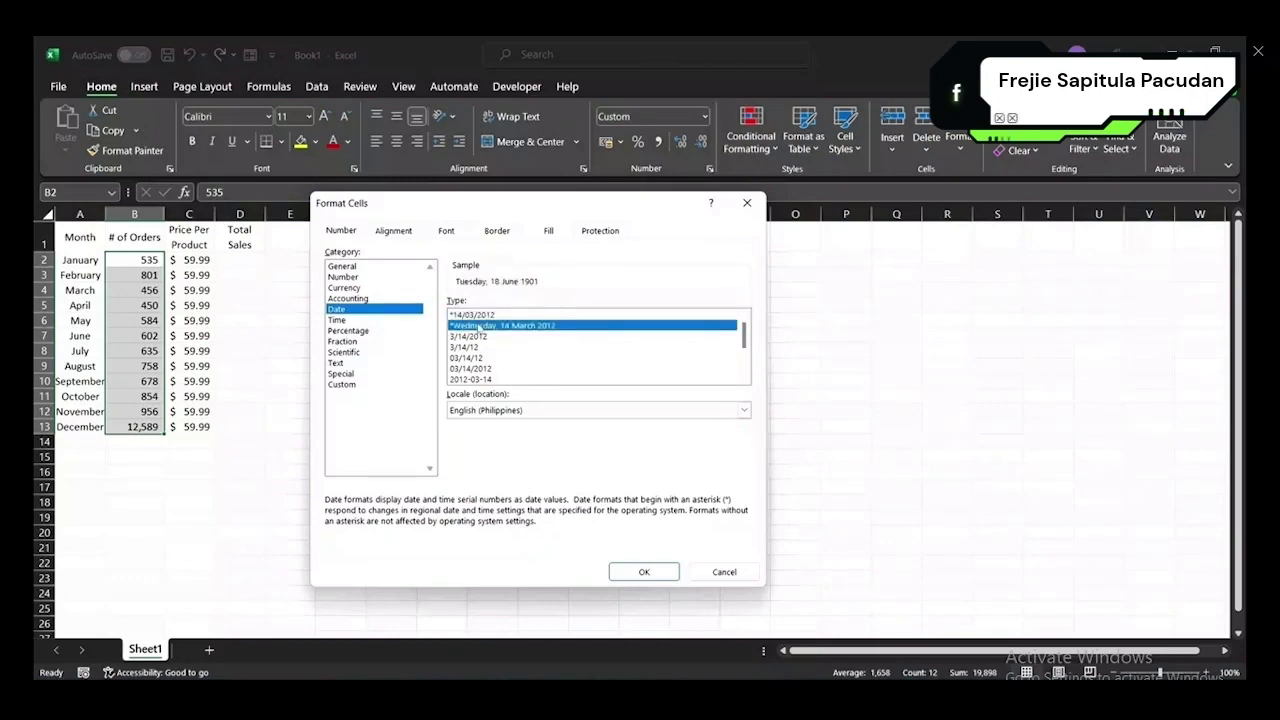
left_click(458, 337)
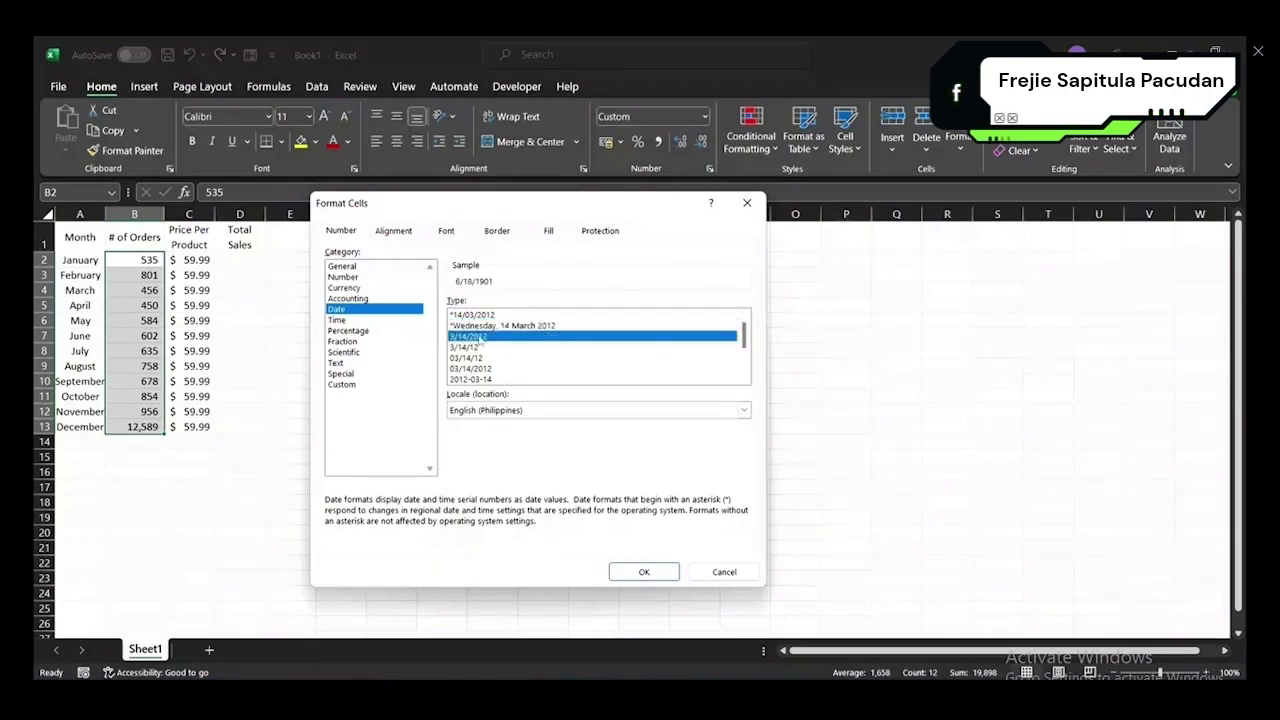
left_click(470, 347)
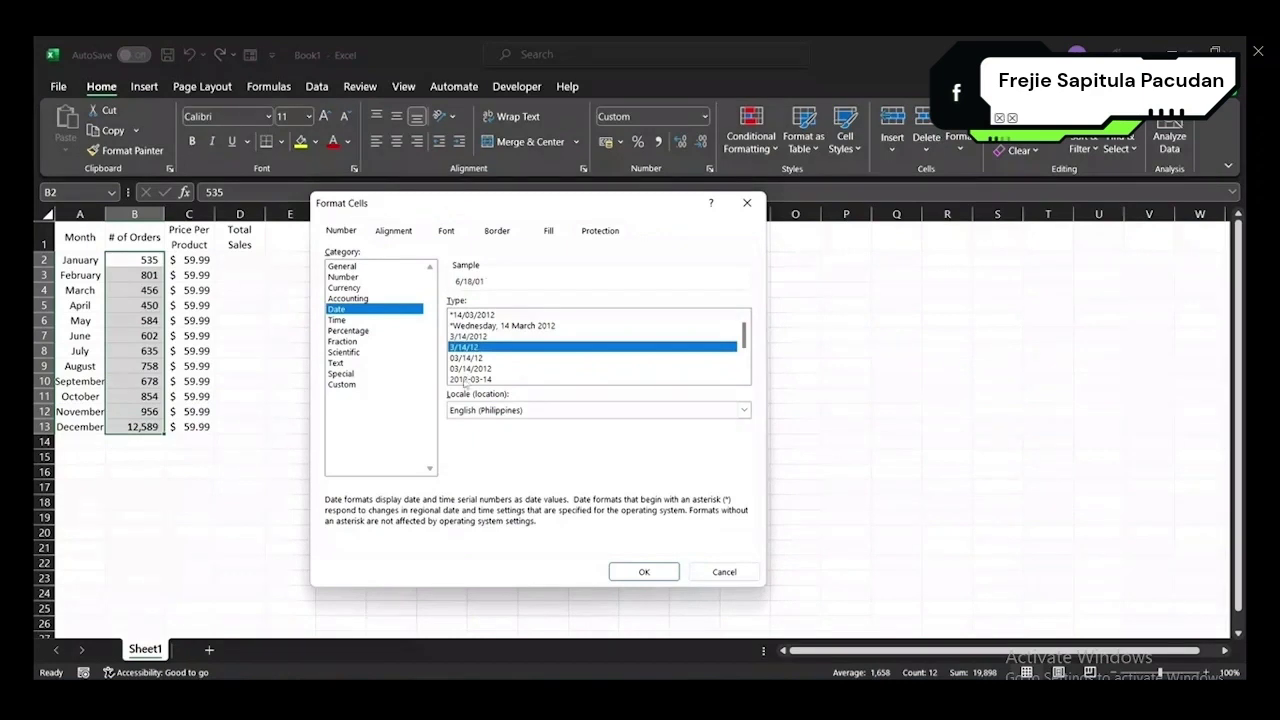
left_click(465, 380)
scroll(527, 360, "down", 2)
- Enter the formula =B2*C2 in D2 for January's total sales
key("Escape")
left_click(250, 258)
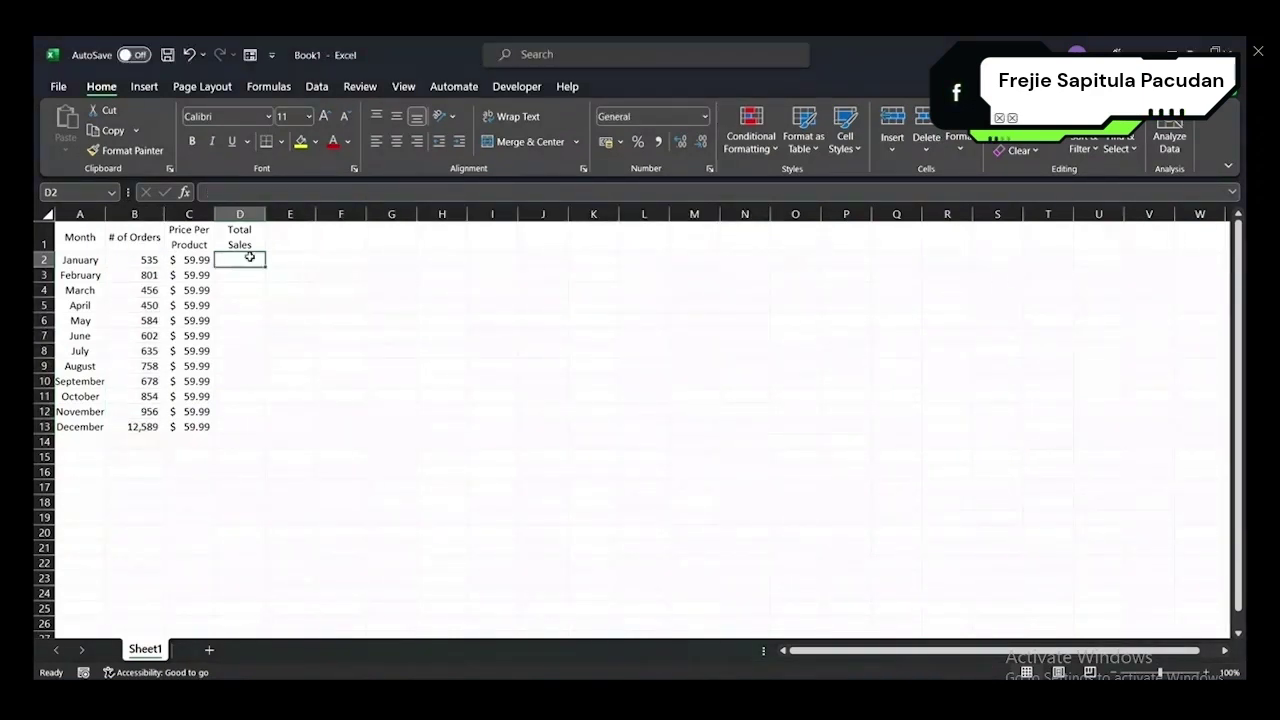
type("=")
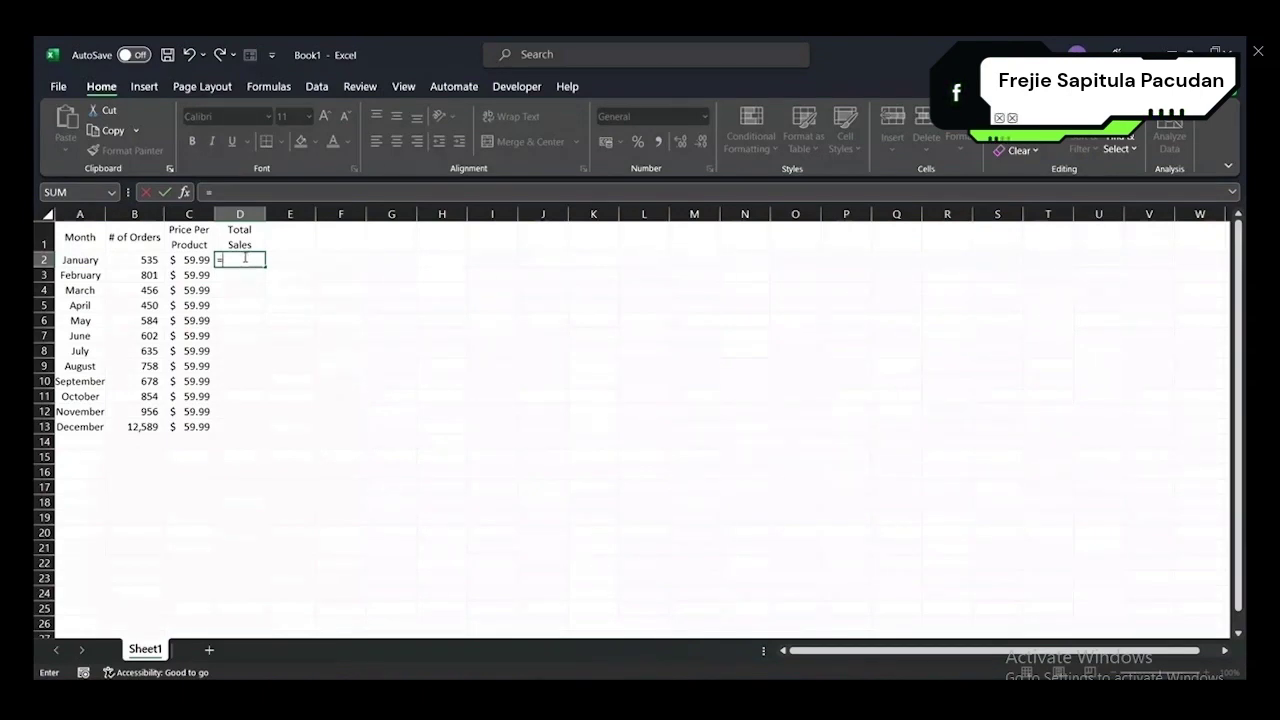
left_click(152, 259)
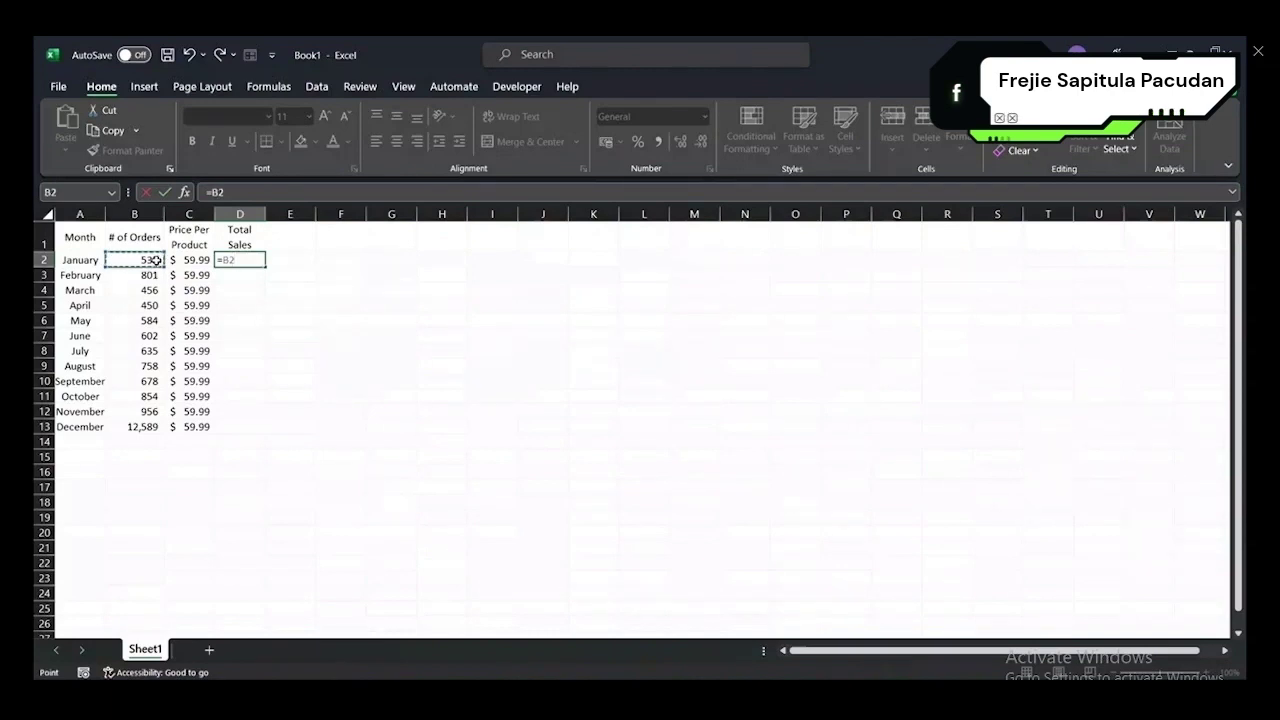
type("*")
left_click(188, 261)
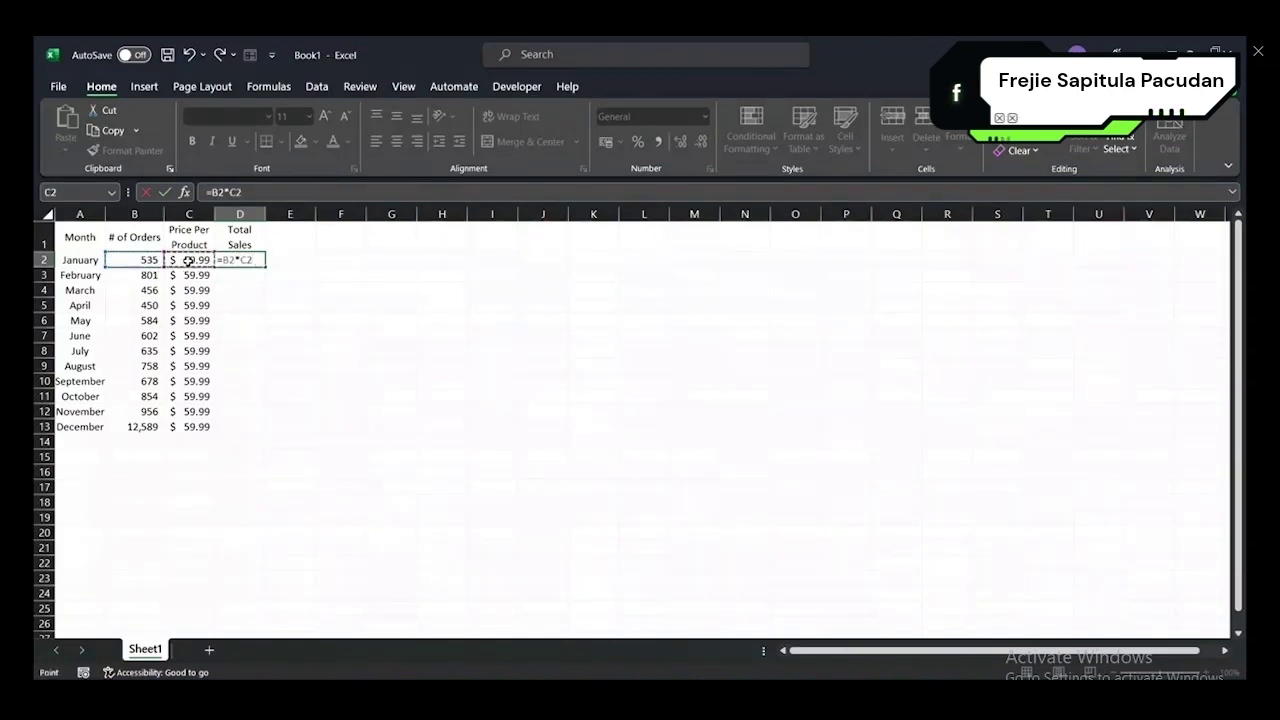
key("Return")
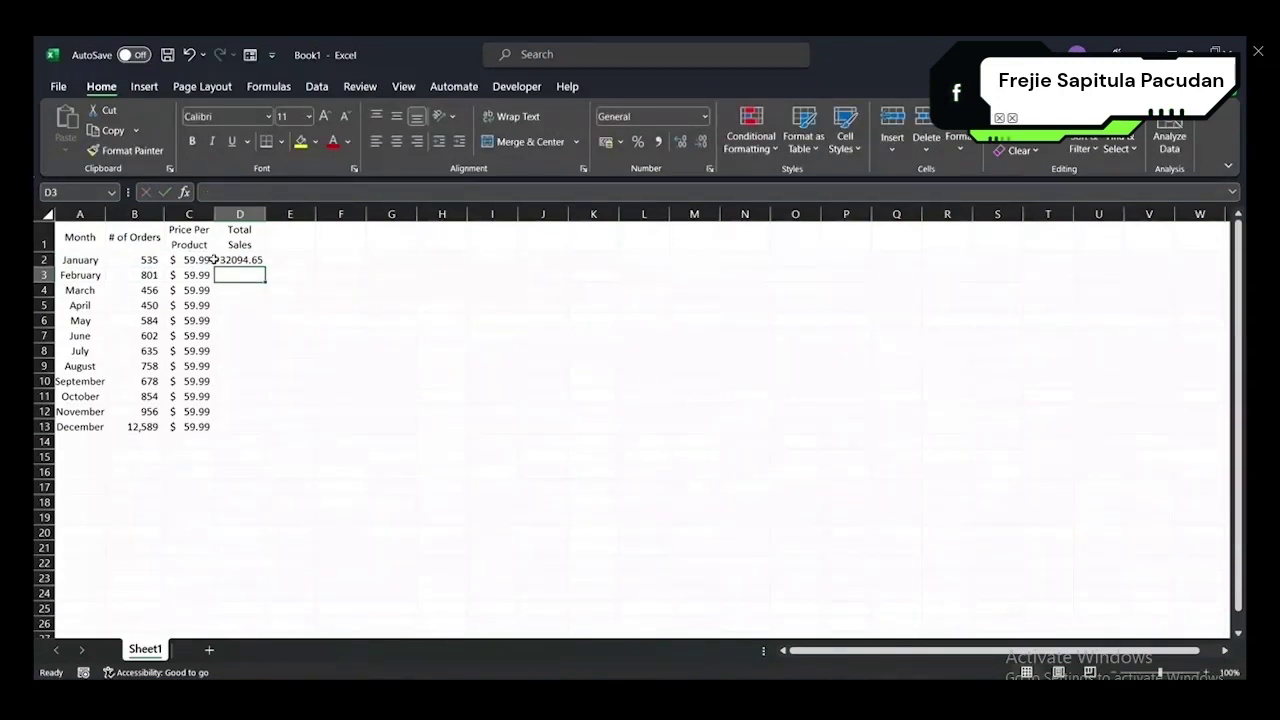
- Fill the total sales formula down to D13 and verify February's cell references
left_click(235, 258)
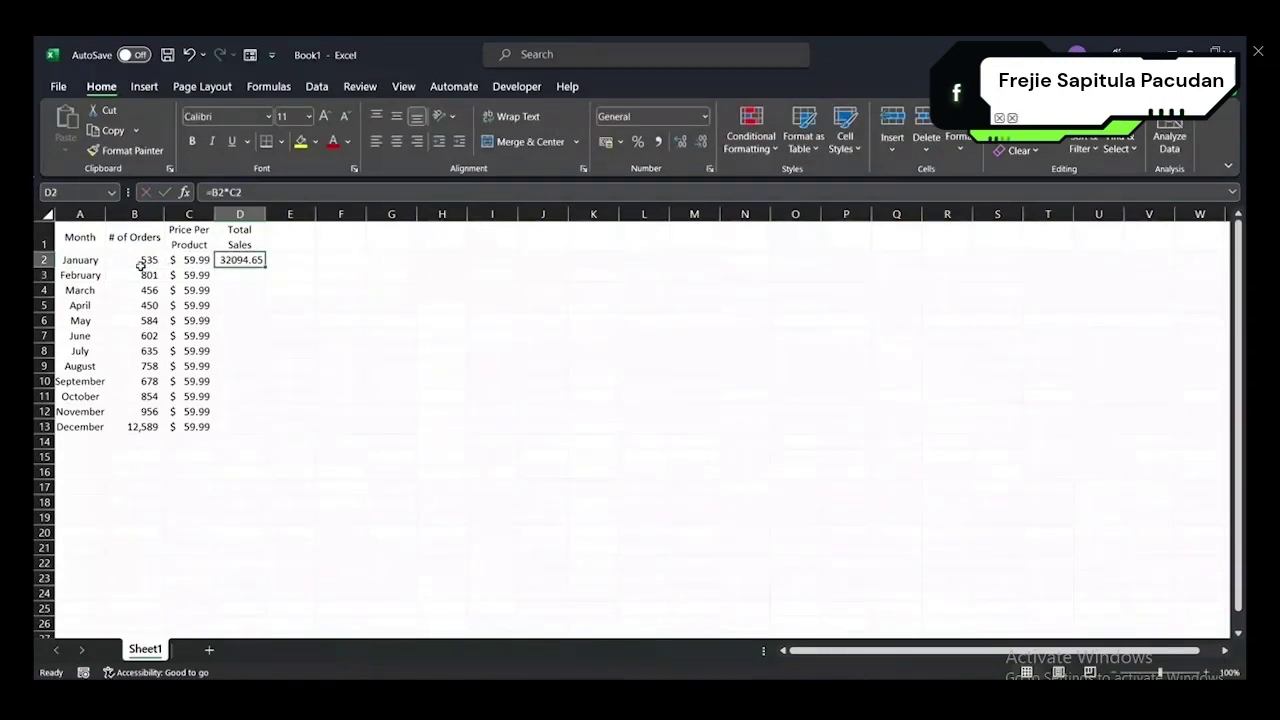
left_click(246, 292)
left_click(233, 259)
left_click_drag(265, 268, 268, 432)
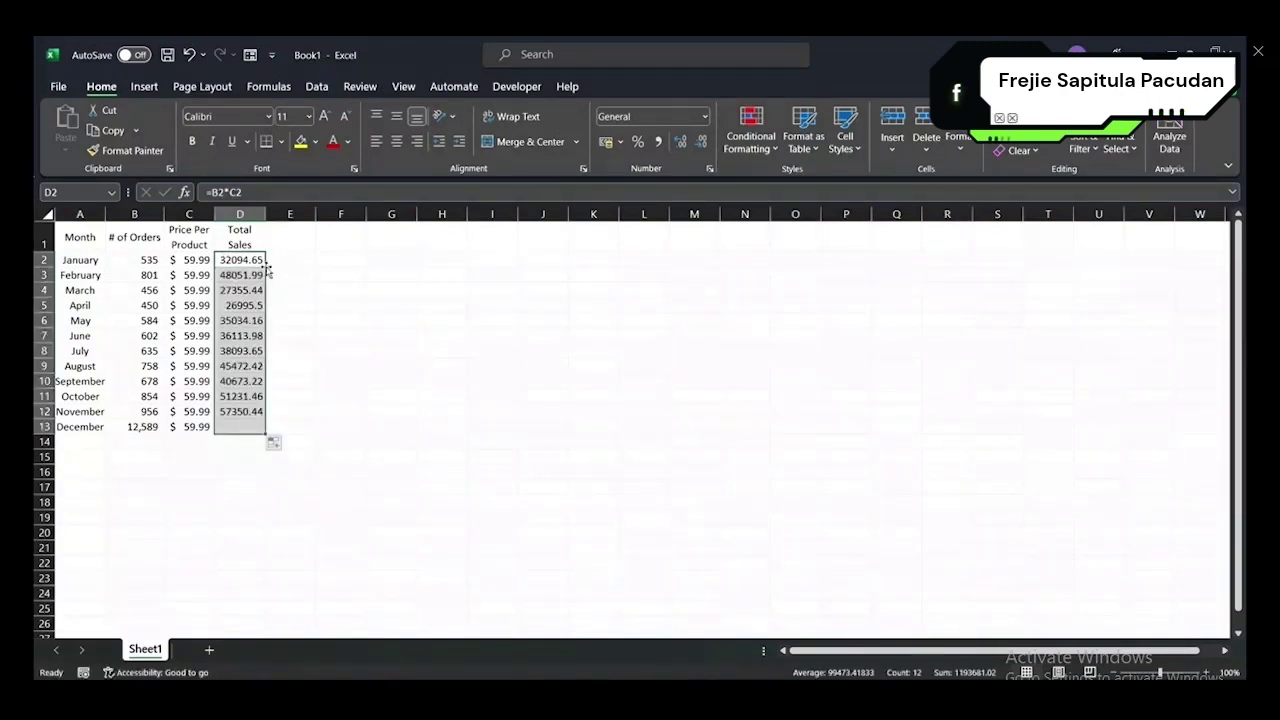
left_click(240, 396)
left_click(238, 274)
double_click(238, 274)
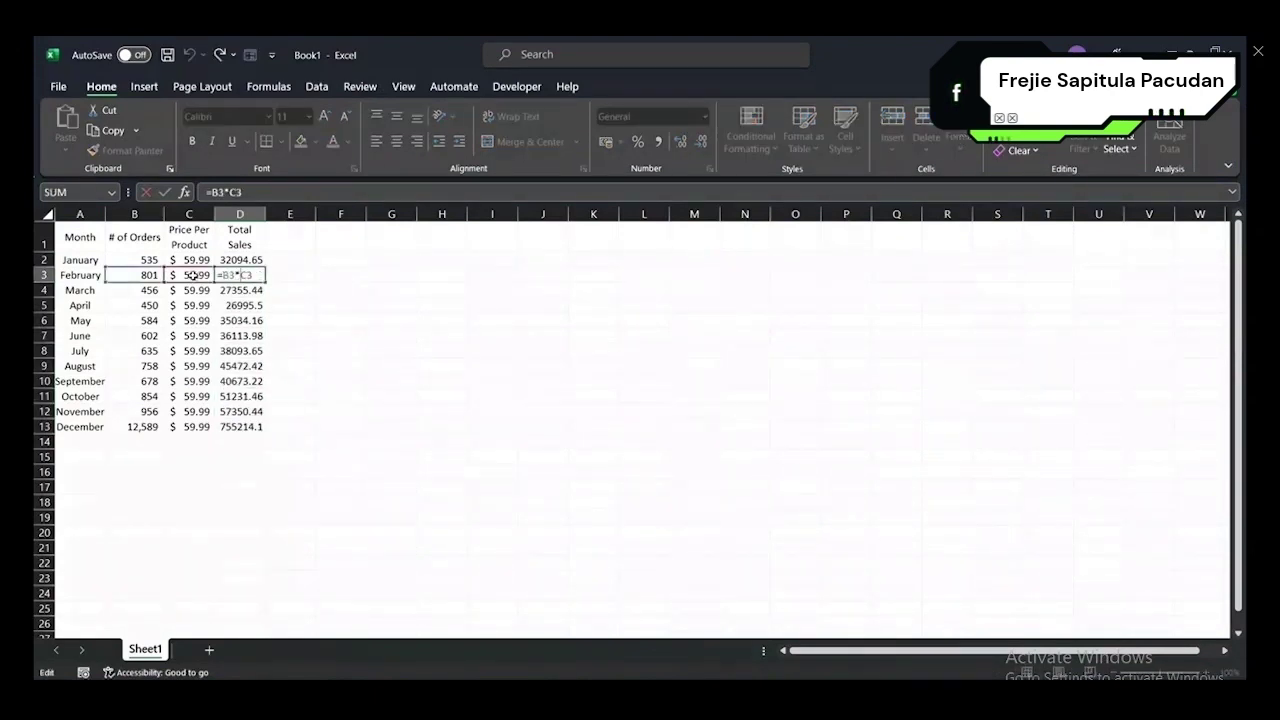
left_click(229, 320)
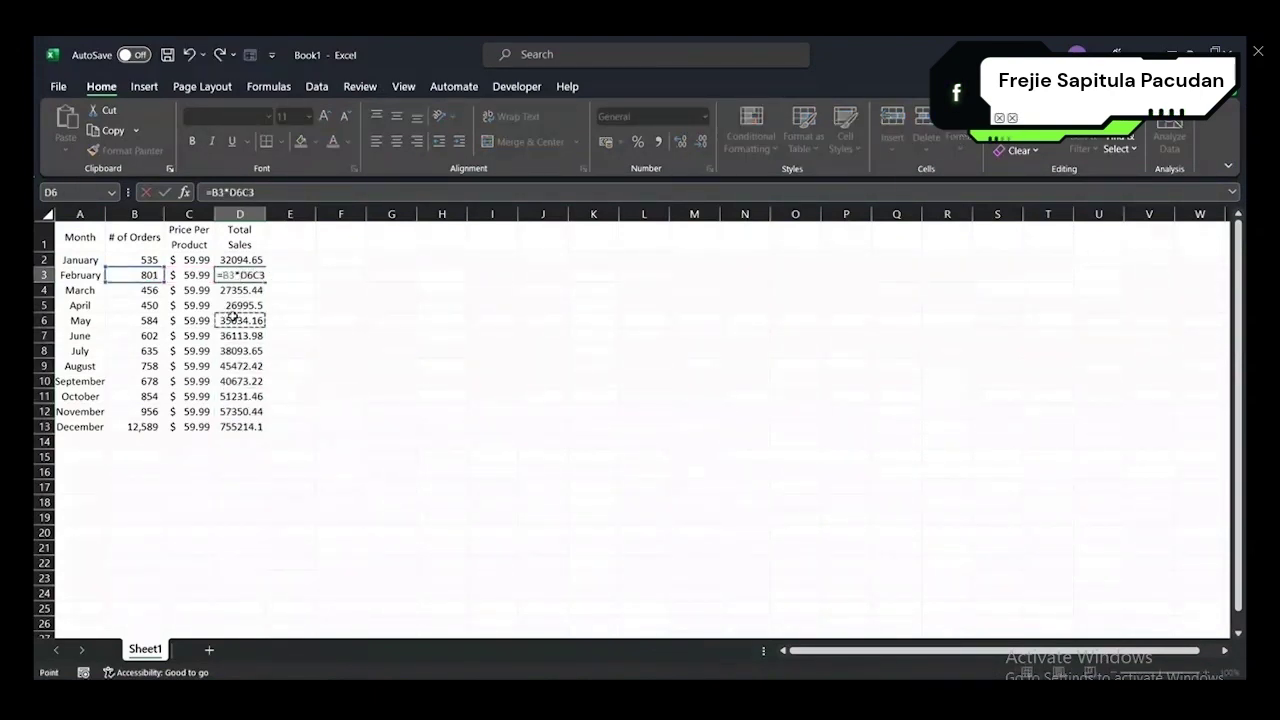
key("Escape")
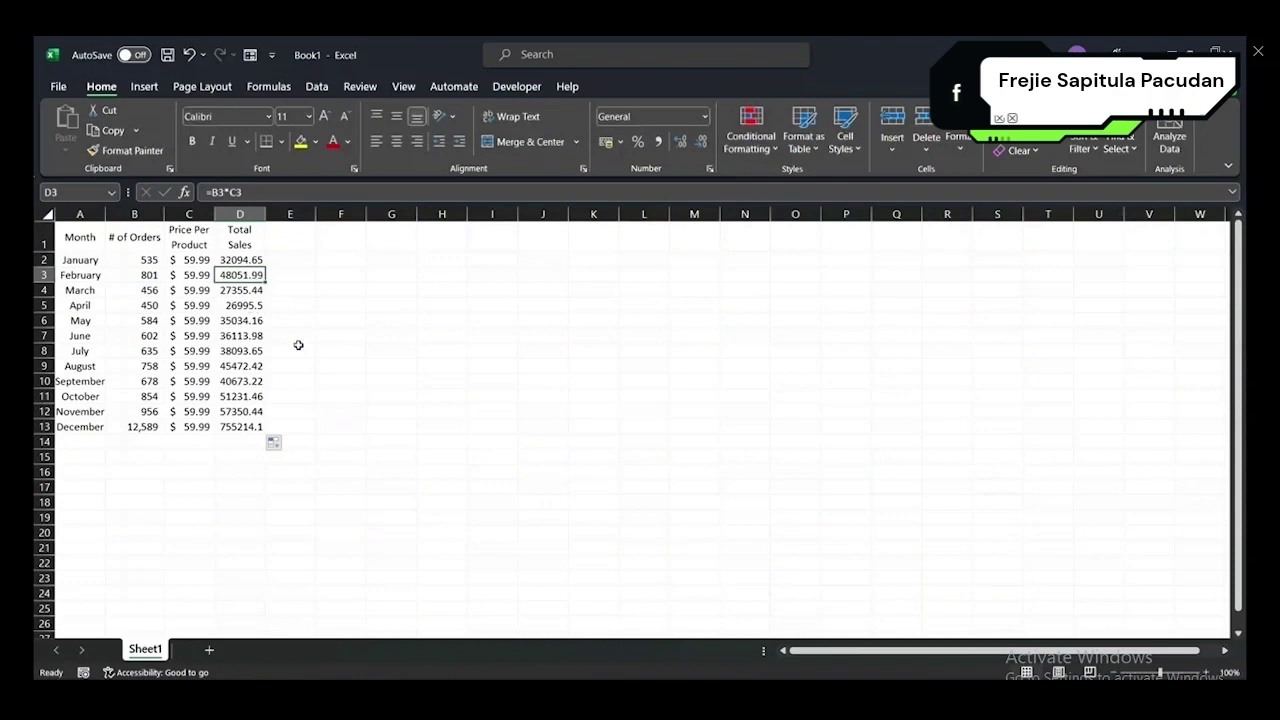
double_click(231, 338)
left_click_drag(240, 260, 247, 428)
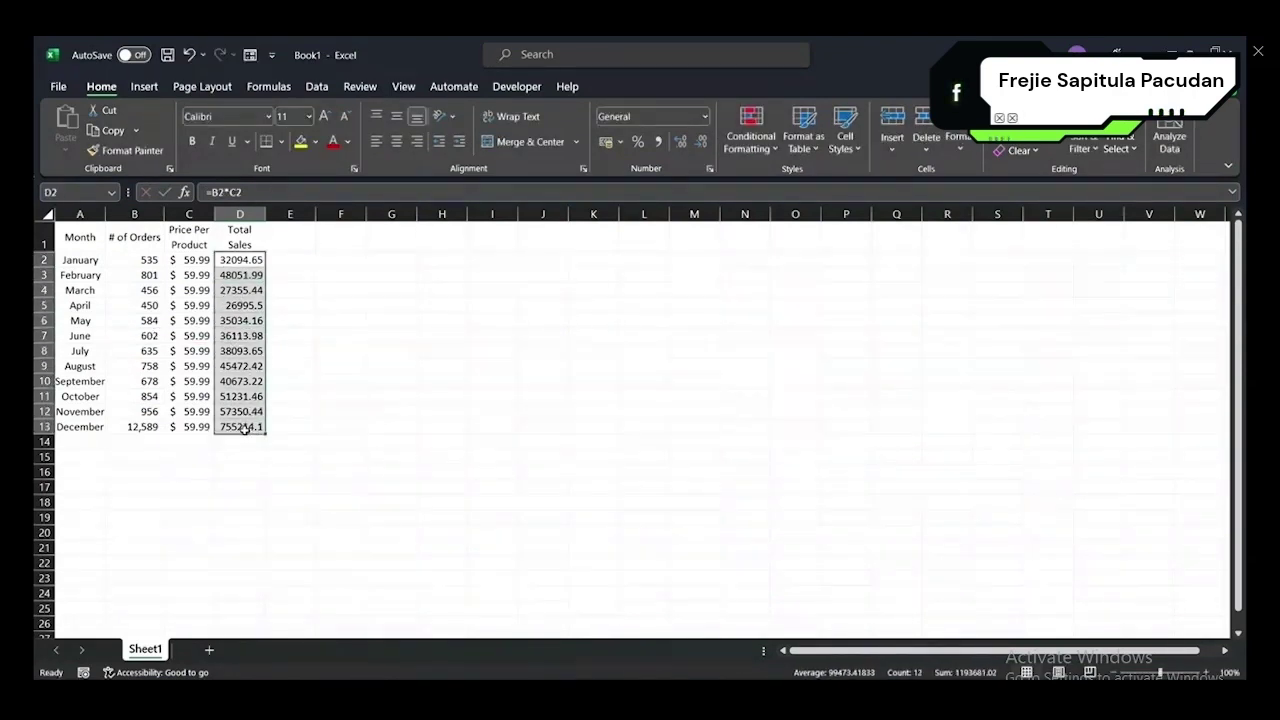
- Reselect the twelve Total Sales values in D2:D13 after closing the accounting currency list
left_click(621, 142)
key("Escape")
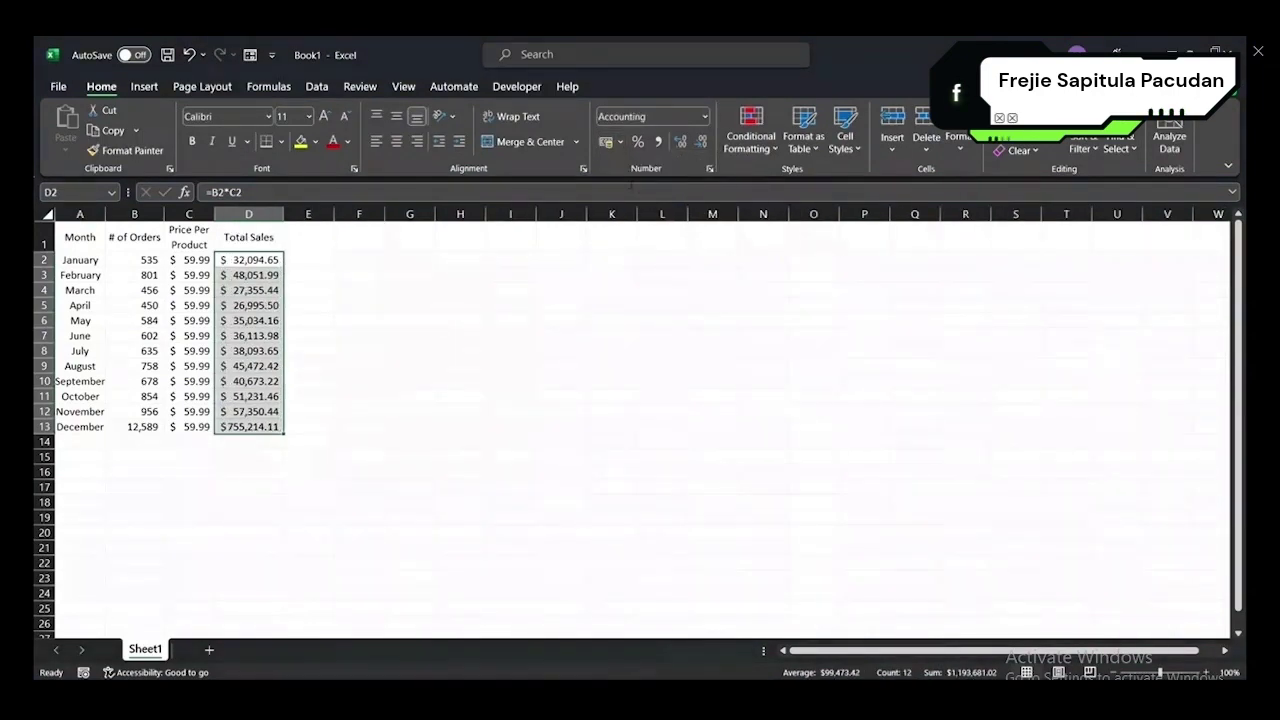
left_click(319, 279)
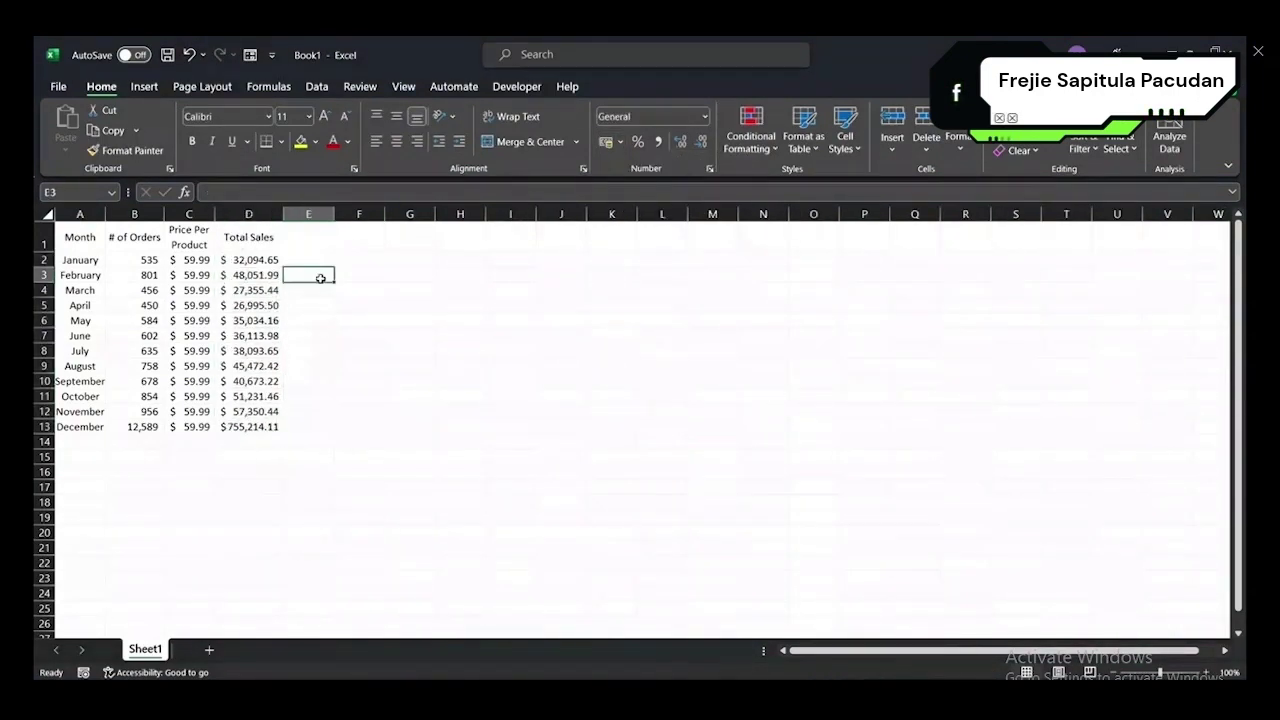
left_click_drag(265, 262, 232, 262)
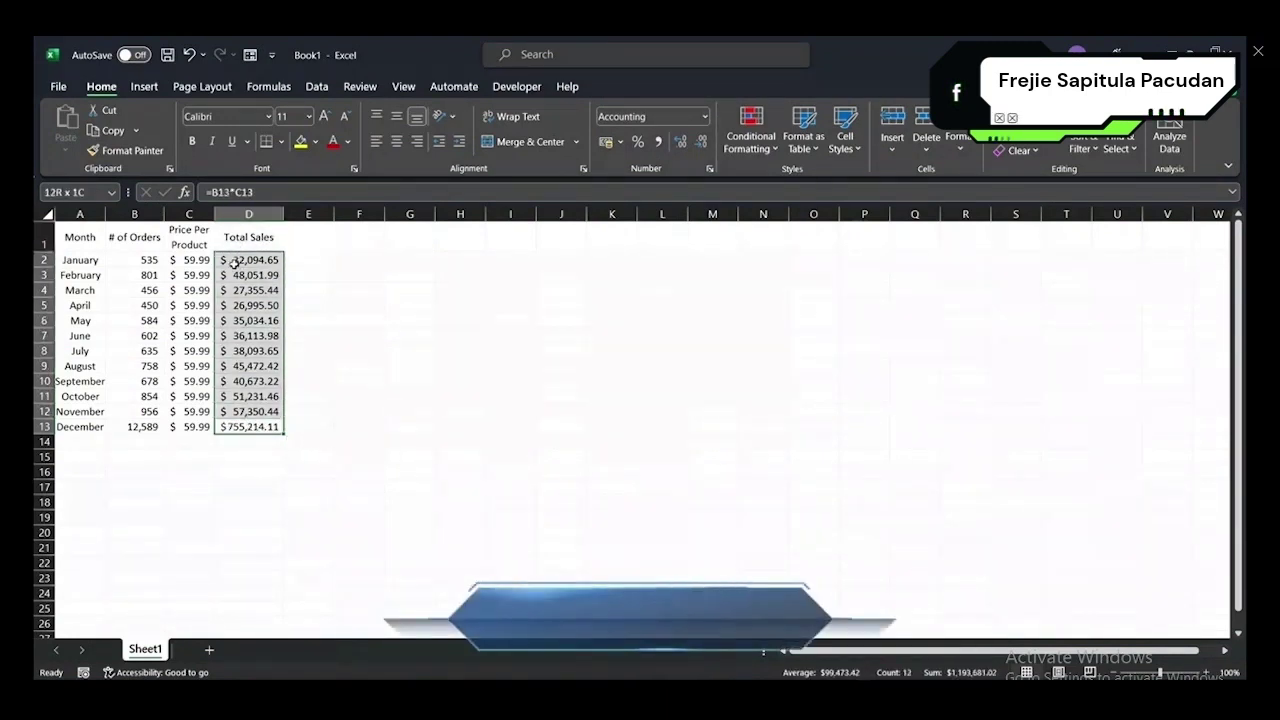
left_click(303, 295)
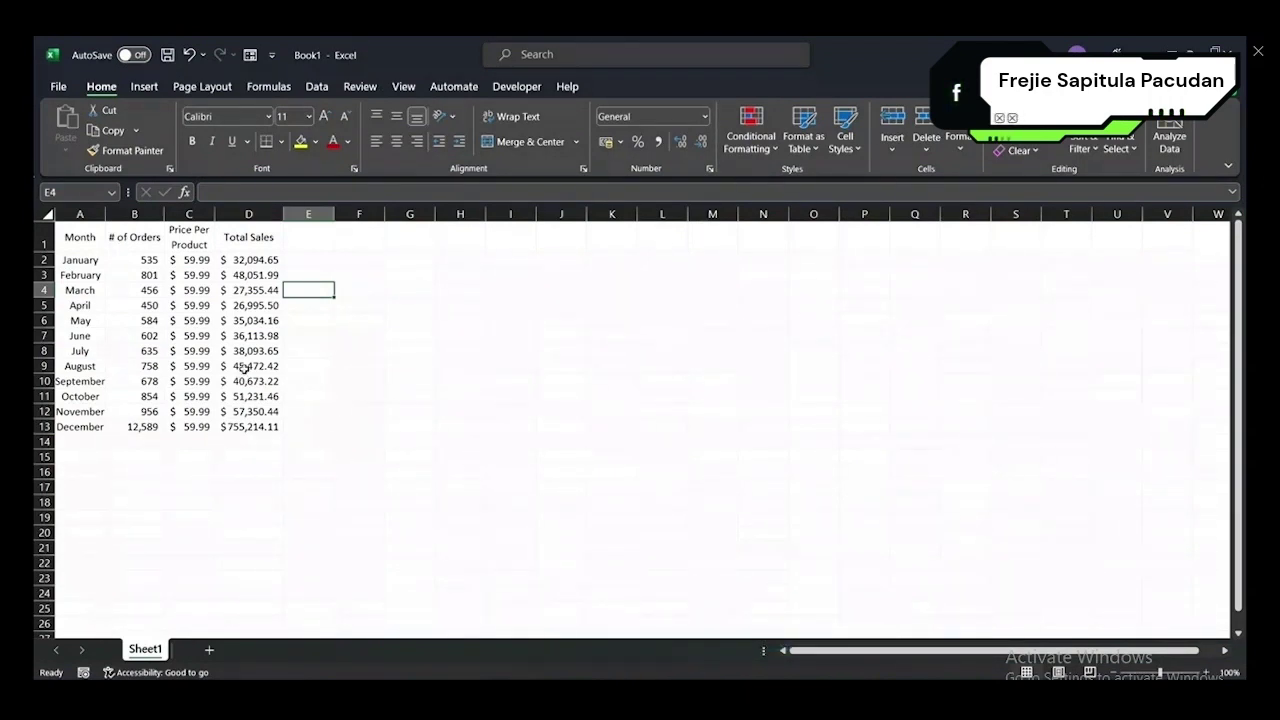
left_click_drag(250, 259, 242, 422)
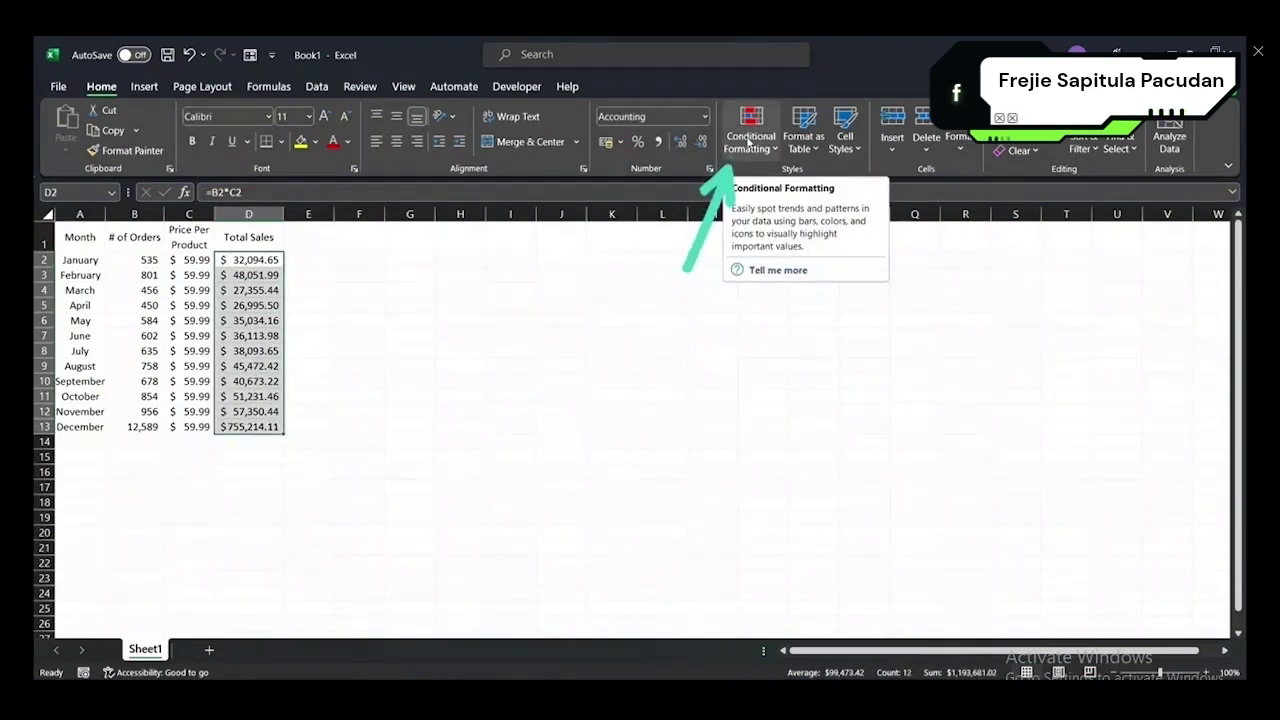
- Apply the Green - Yellow - Red Color Scale to Total Sales, then inspect the December, March and April totals
left_click(763, 150)
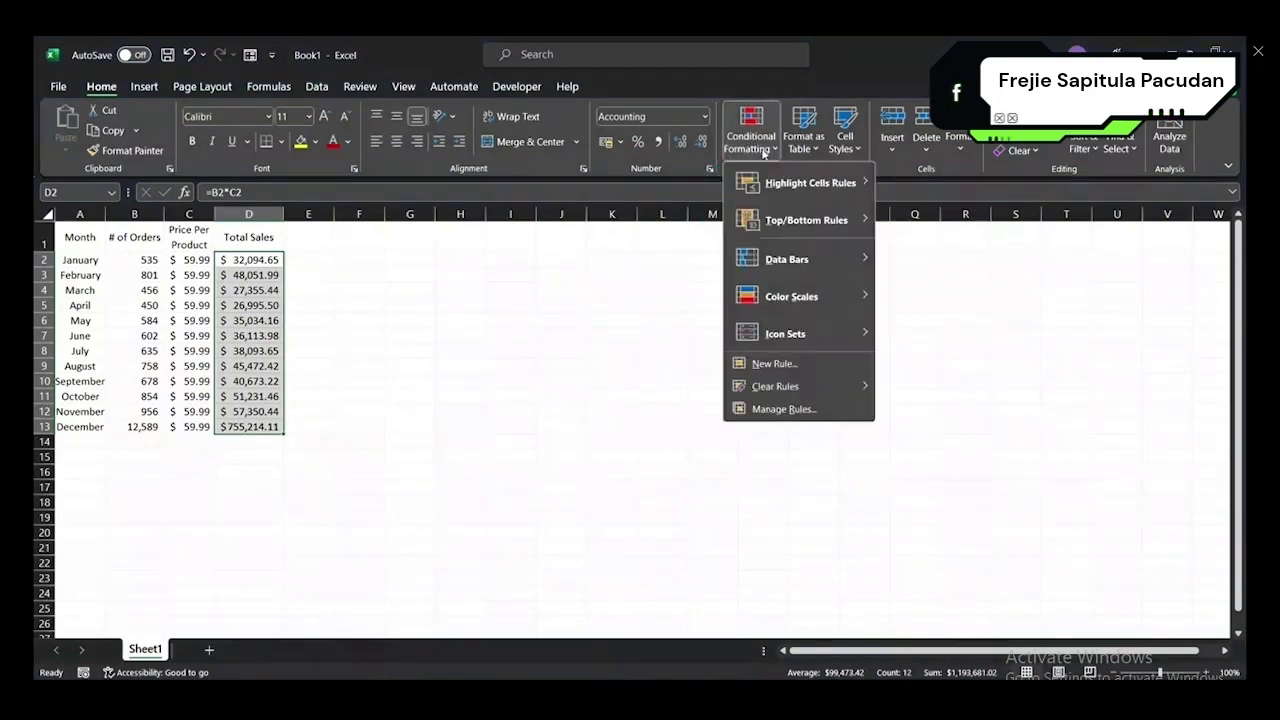
mouse_move(813, 214)
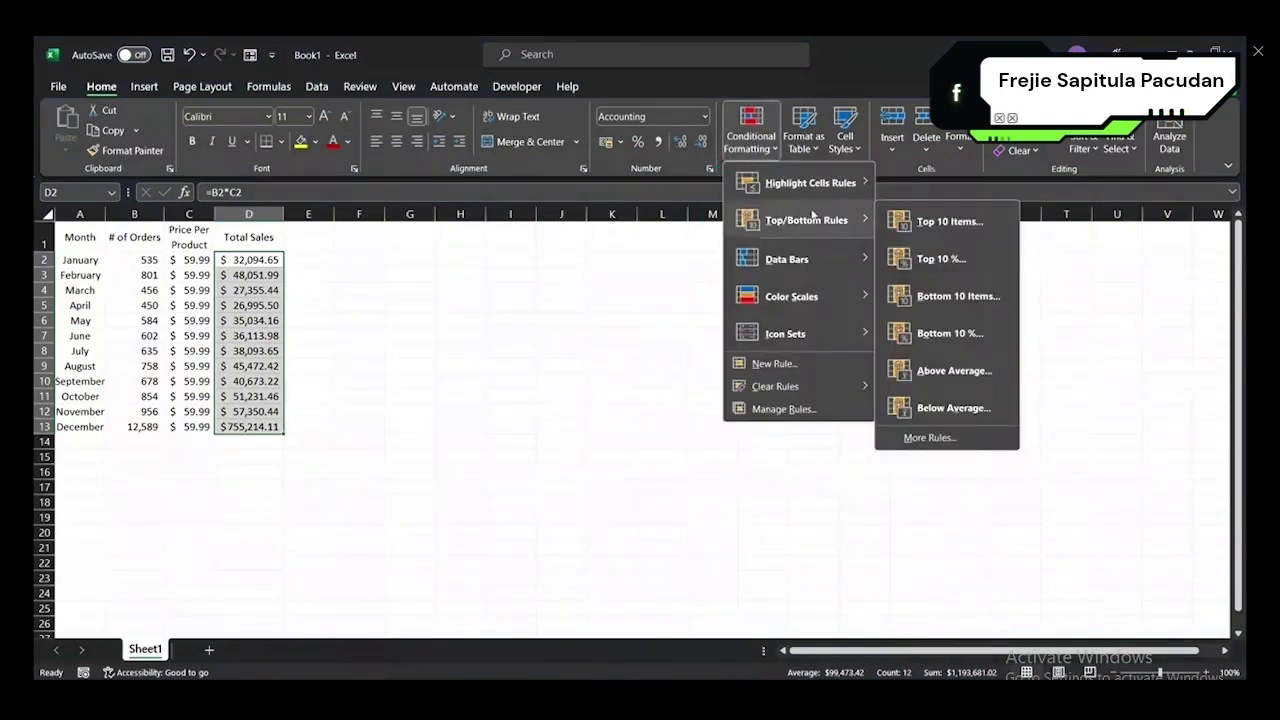
mouse_move(786, 266)
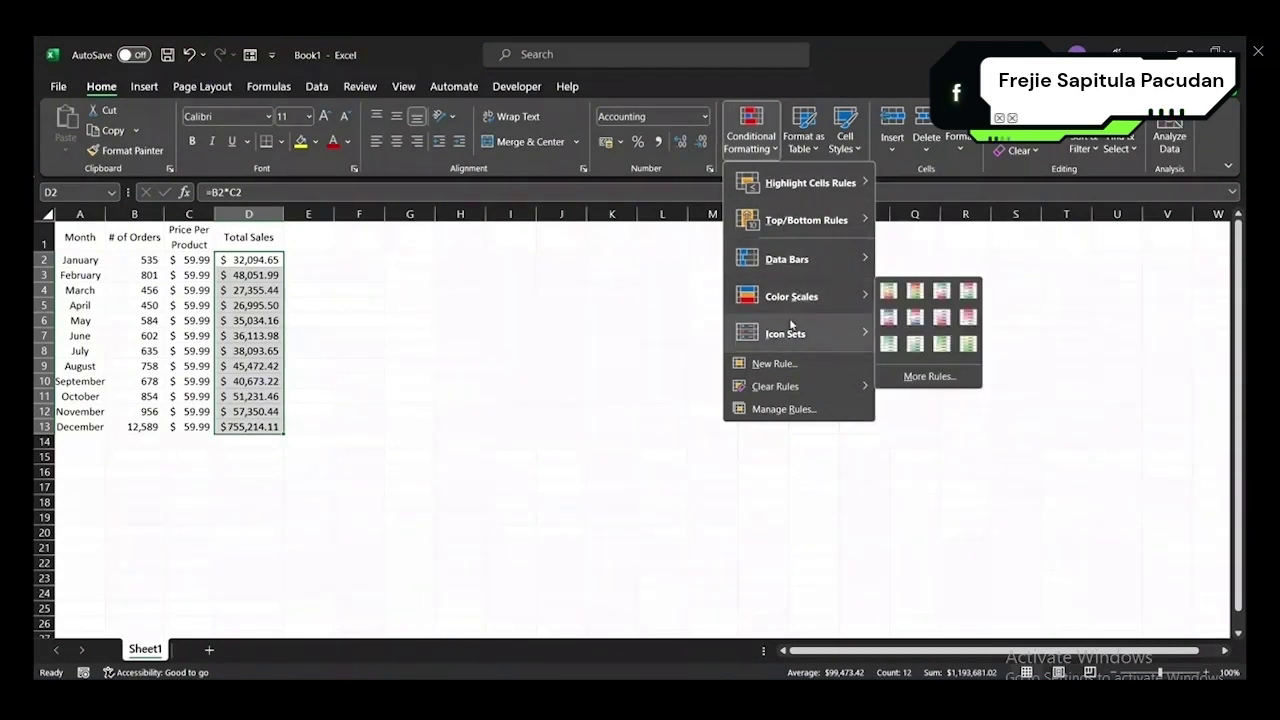
mouse_move(790, 330)
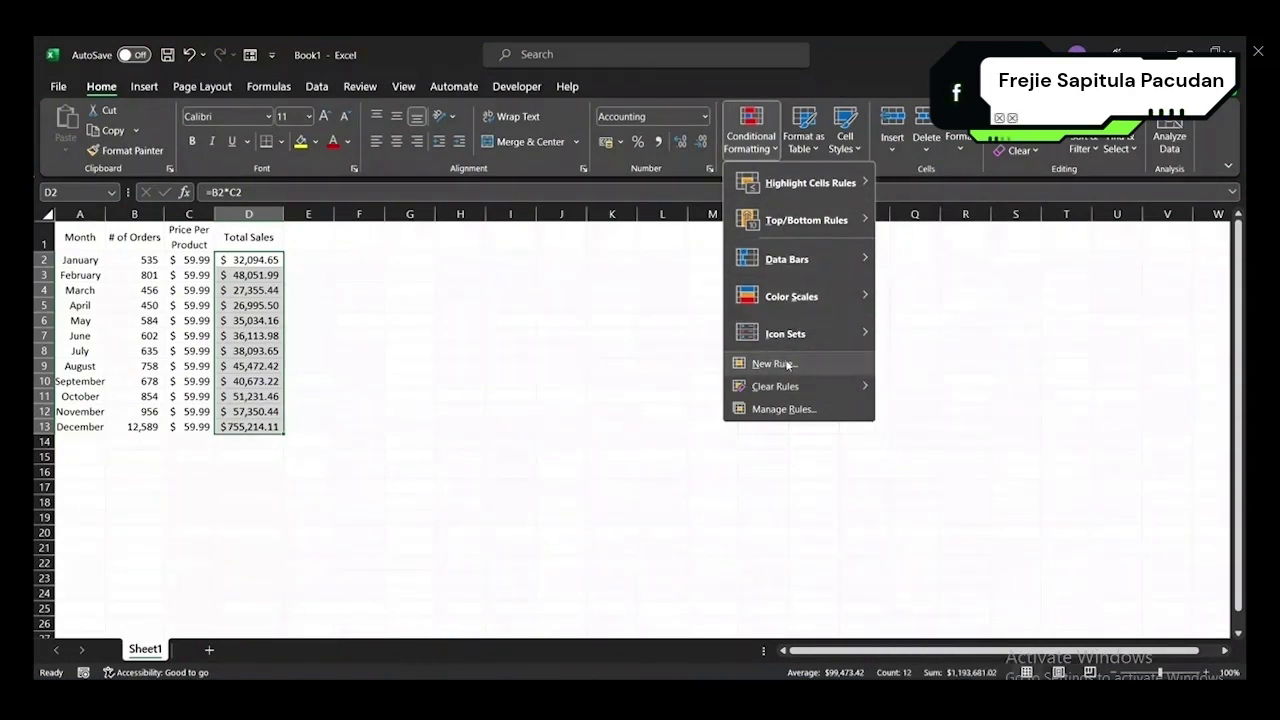
mouse_move(792, 298)
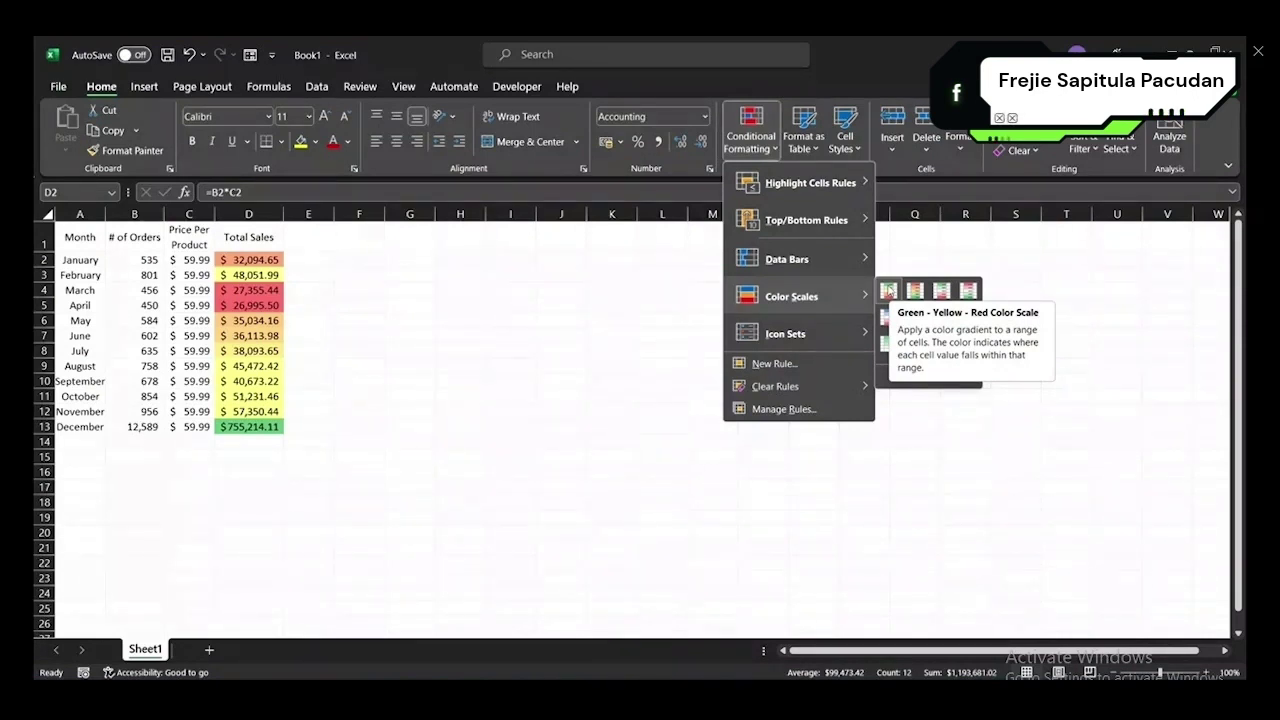
left_click(888, 291)
key("Down")
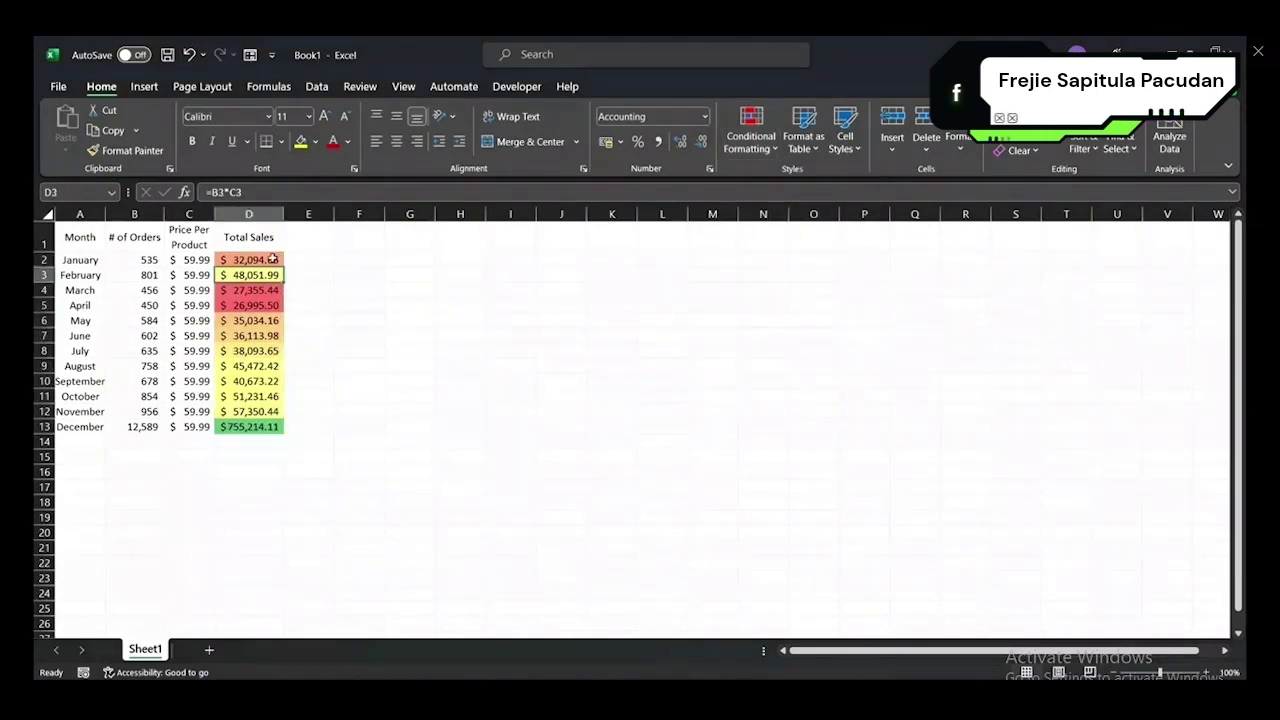
left_click(244, 428)
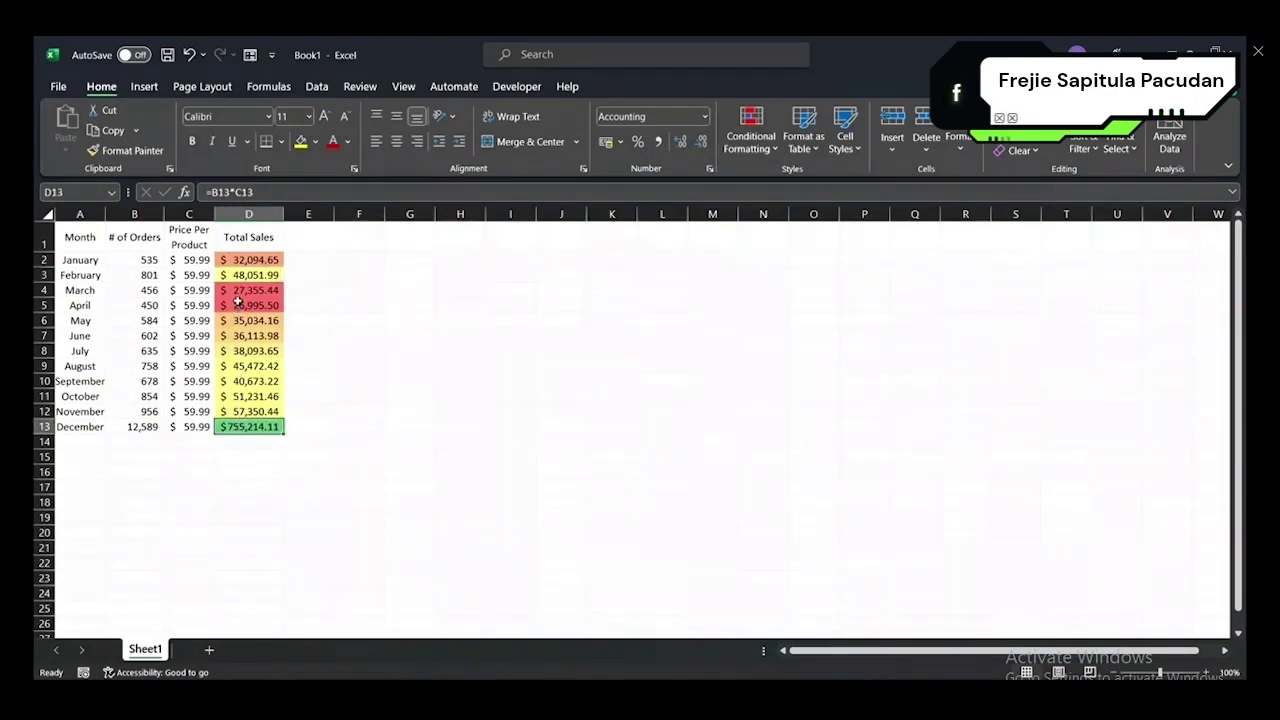
left_click_drag(238, 292, 259, 301)
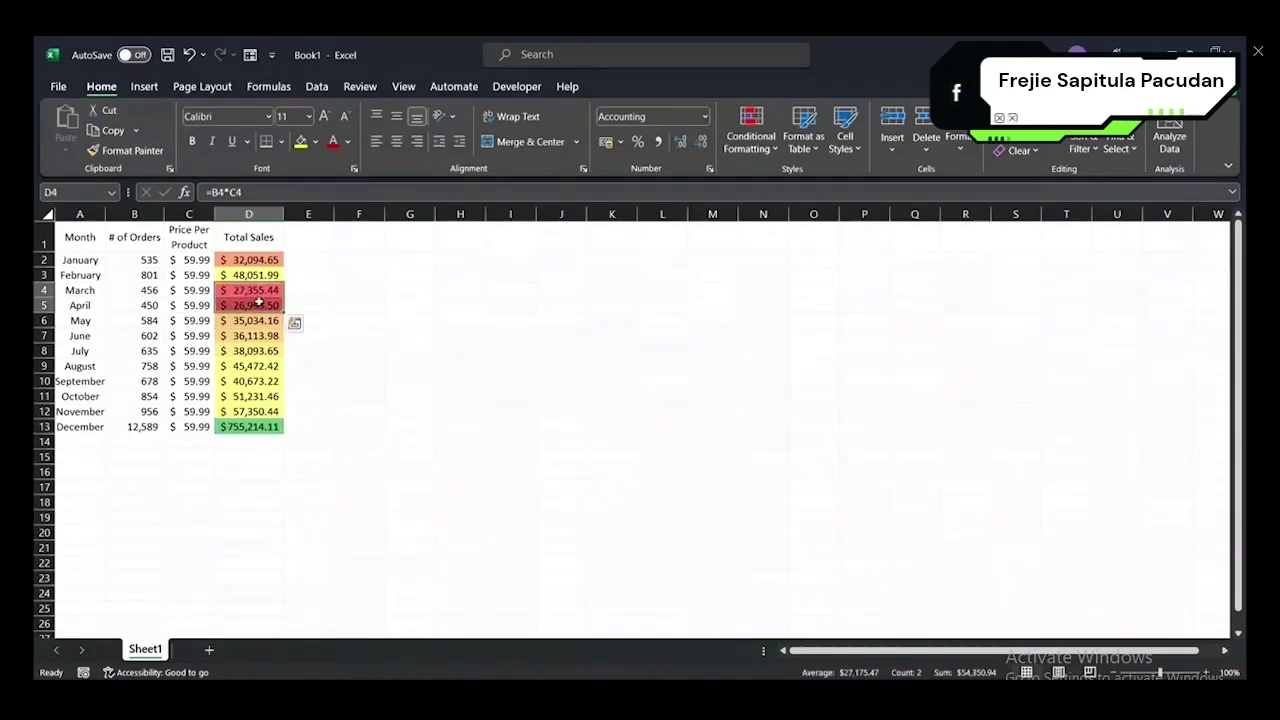
left_click(337, 275)
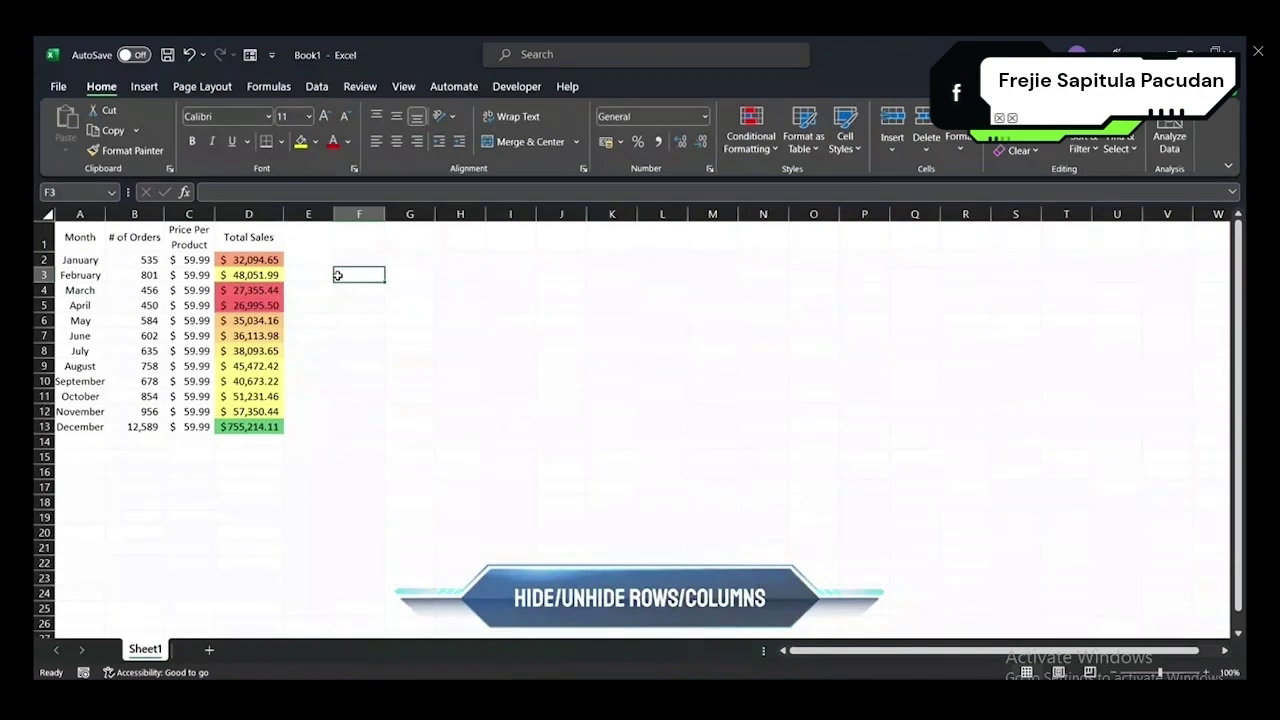
key("Up")
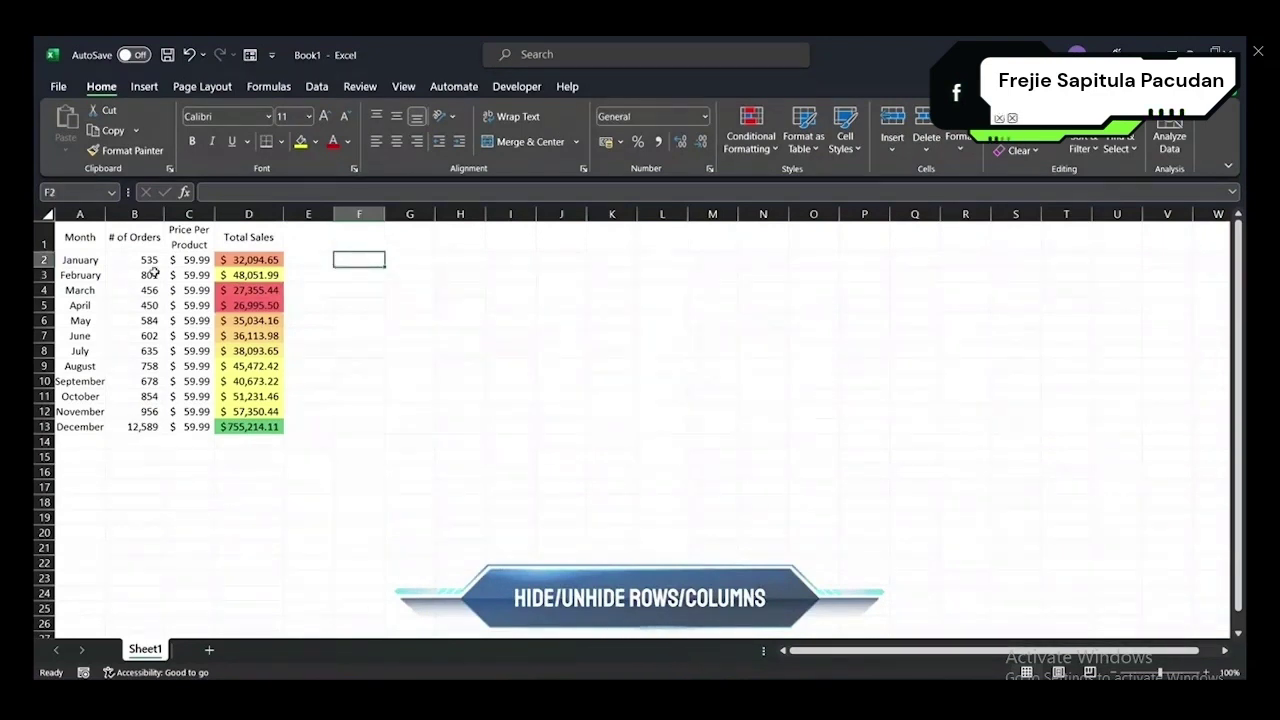
left_click(191, 214)
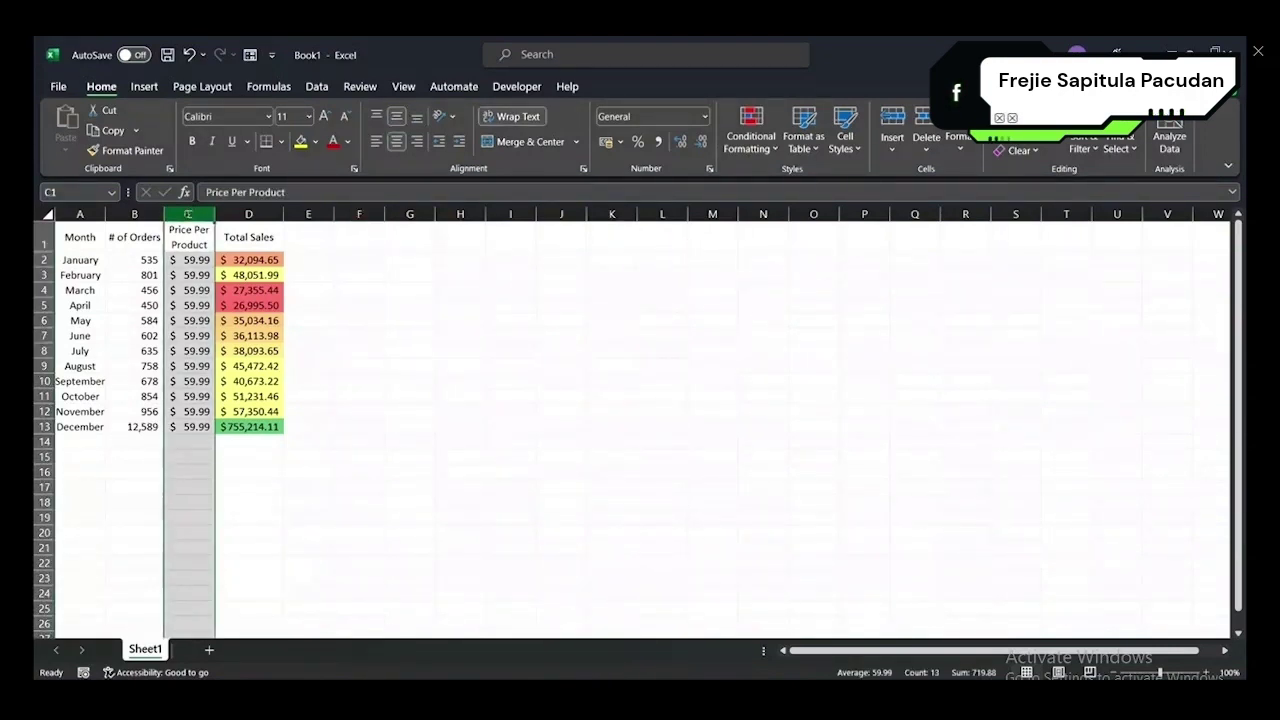
right_click(189, 218)
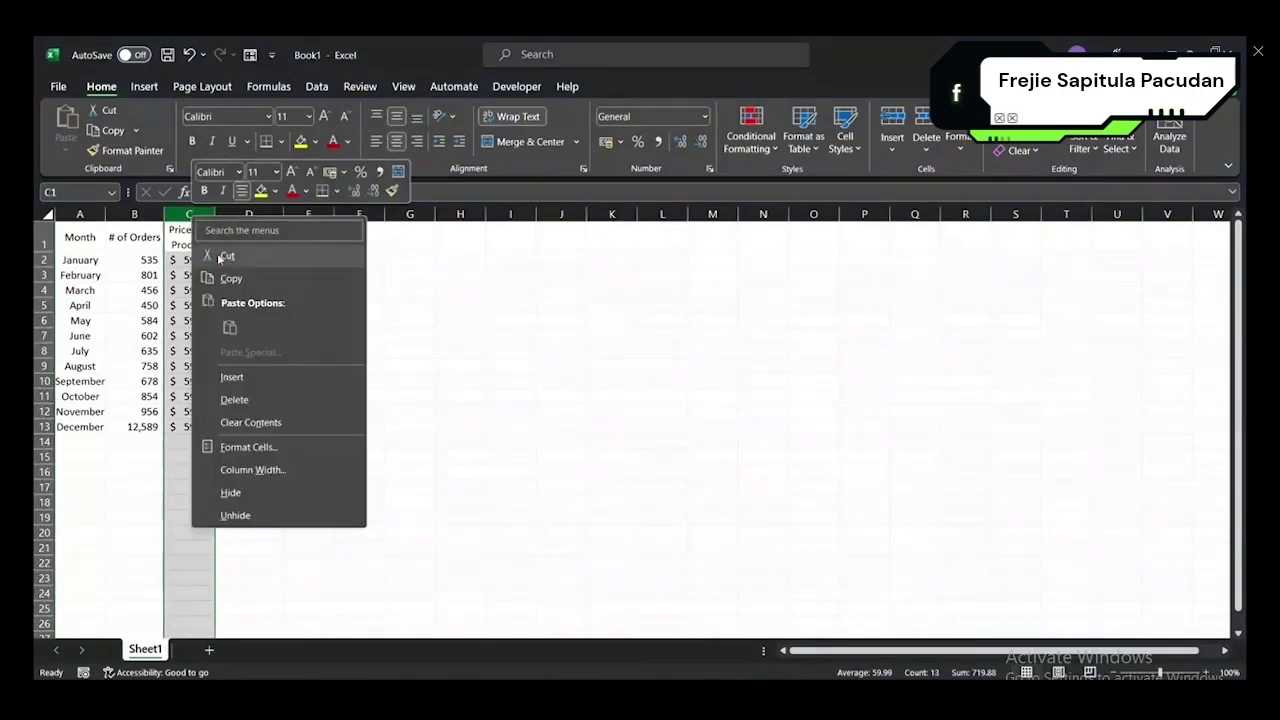
left_click(228, 493)
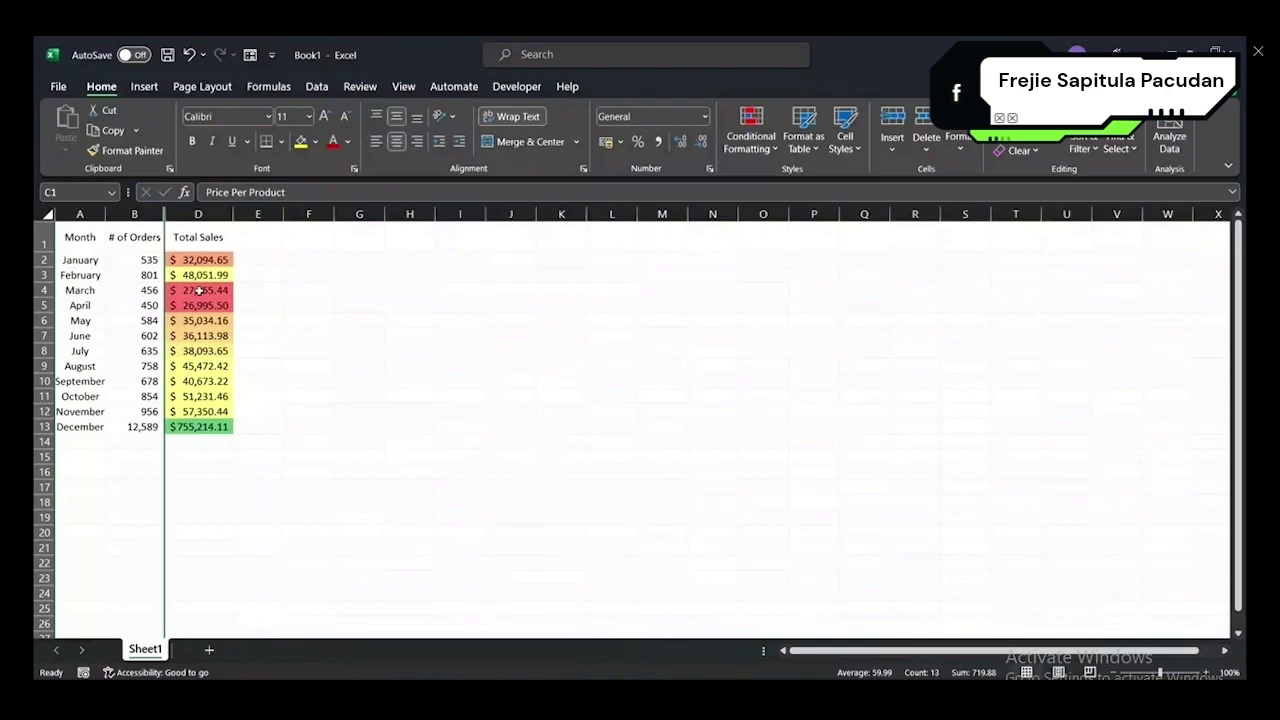
left_click(318, 264)
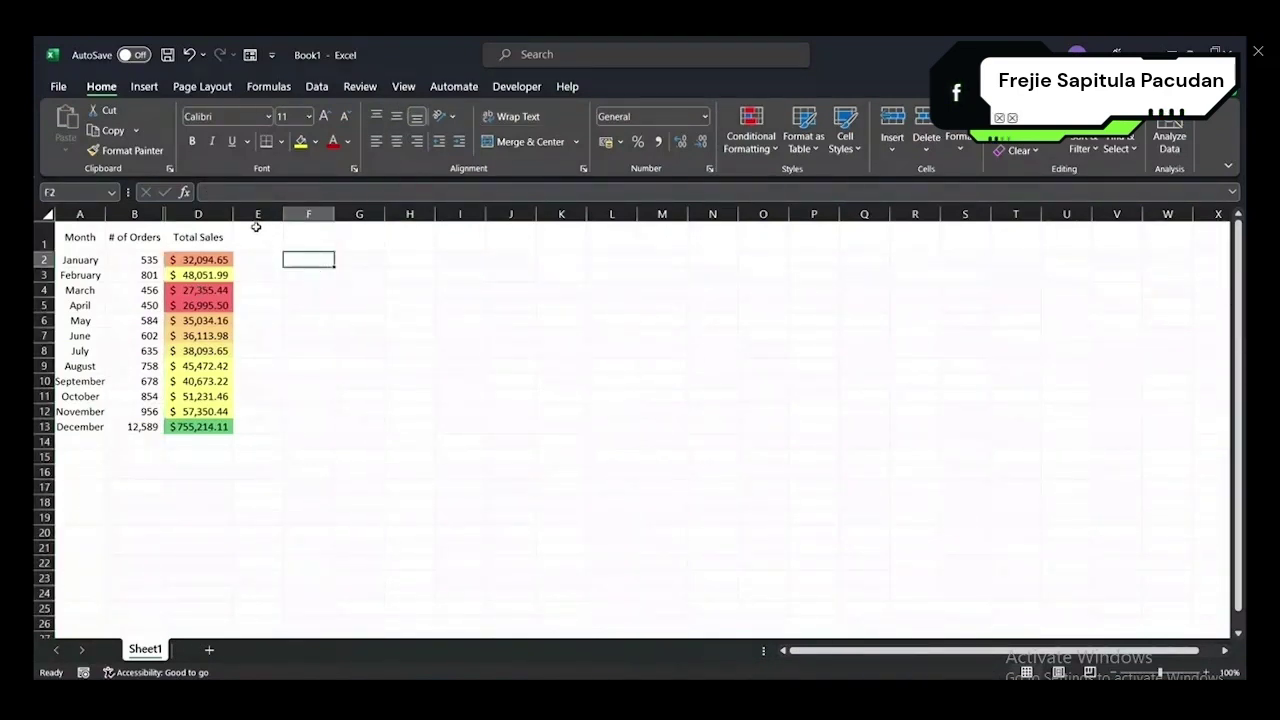
left_click_drag(198, 214, 134, 214)
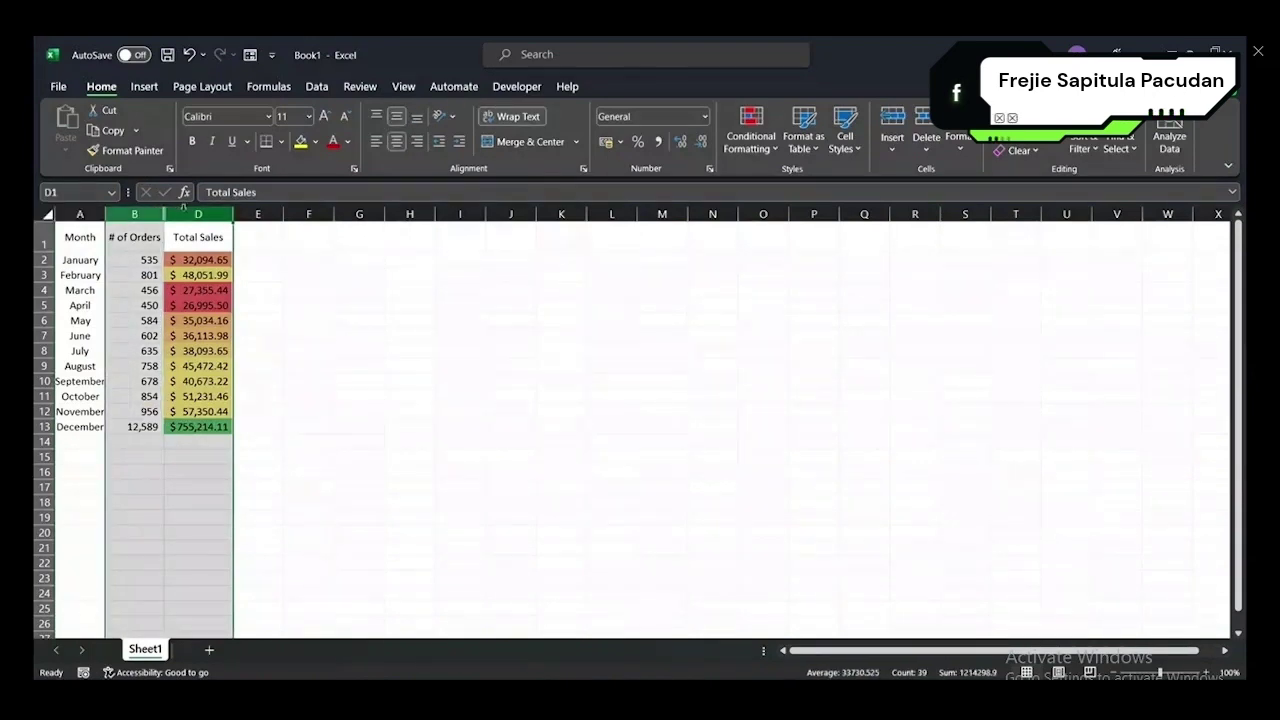
right_click(188, 217)
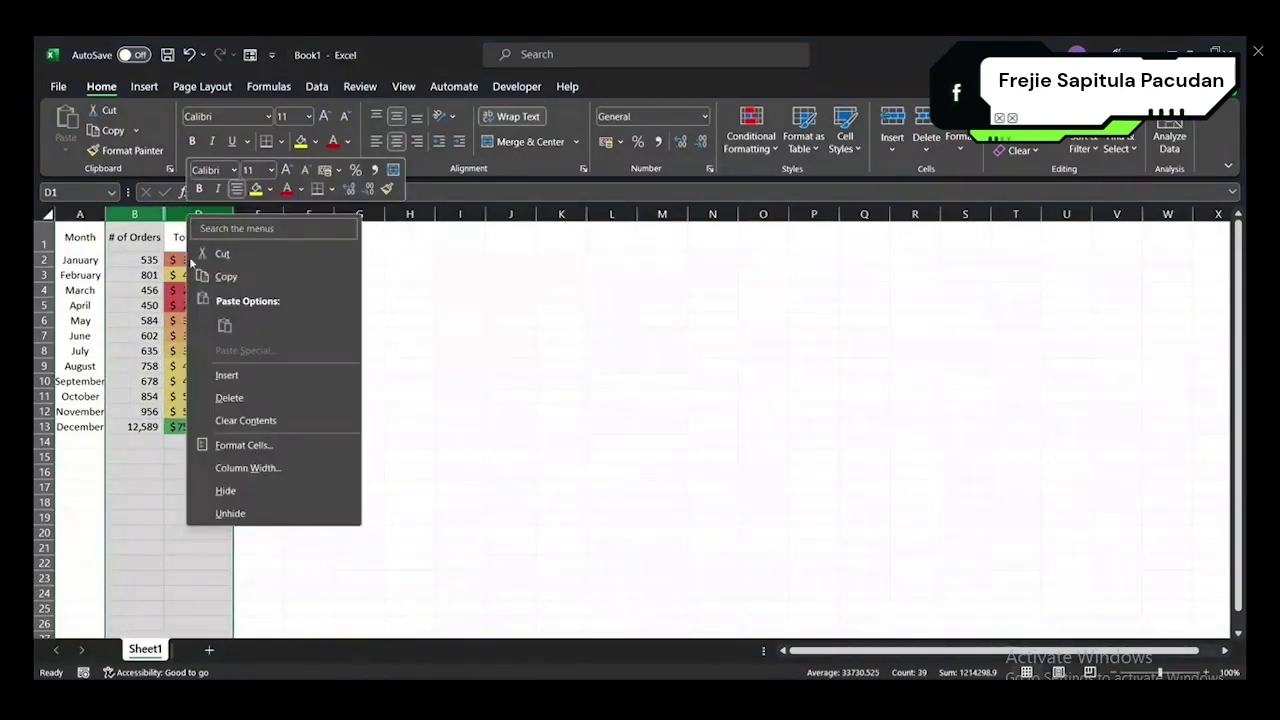
left_click(228, 513)
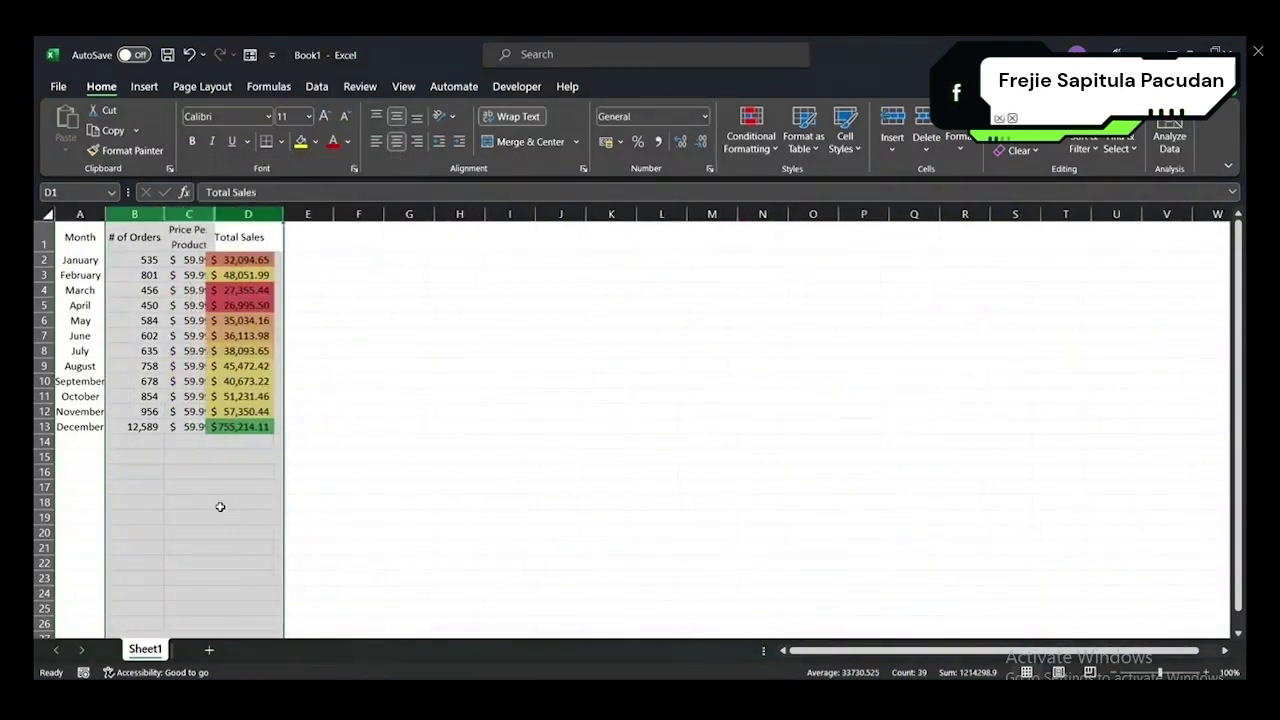
left_click(196, 334)
left_click_drag(75, 237, 229, 235)
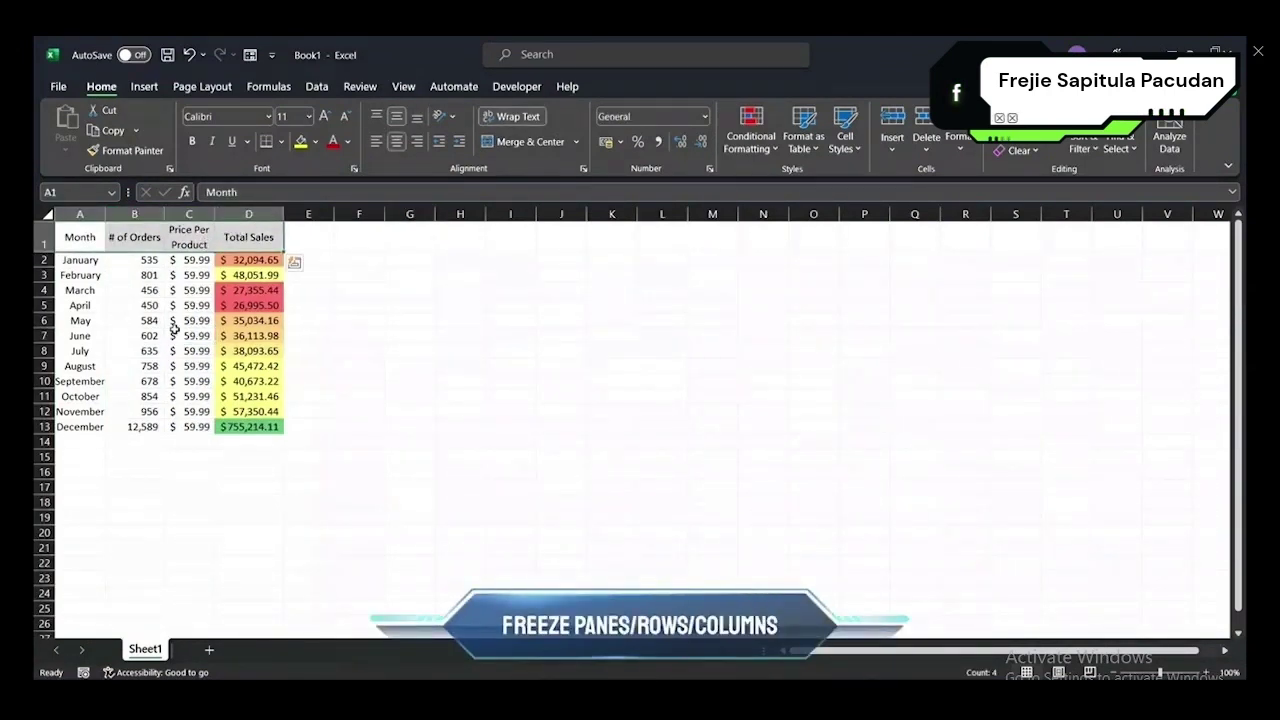
left_click(128, 322)
left_click_drag(80, 237, 255, 240)
left_click_drag(94, 259, 1238, 224)
left_click_drag(80, 237, 249, 237)
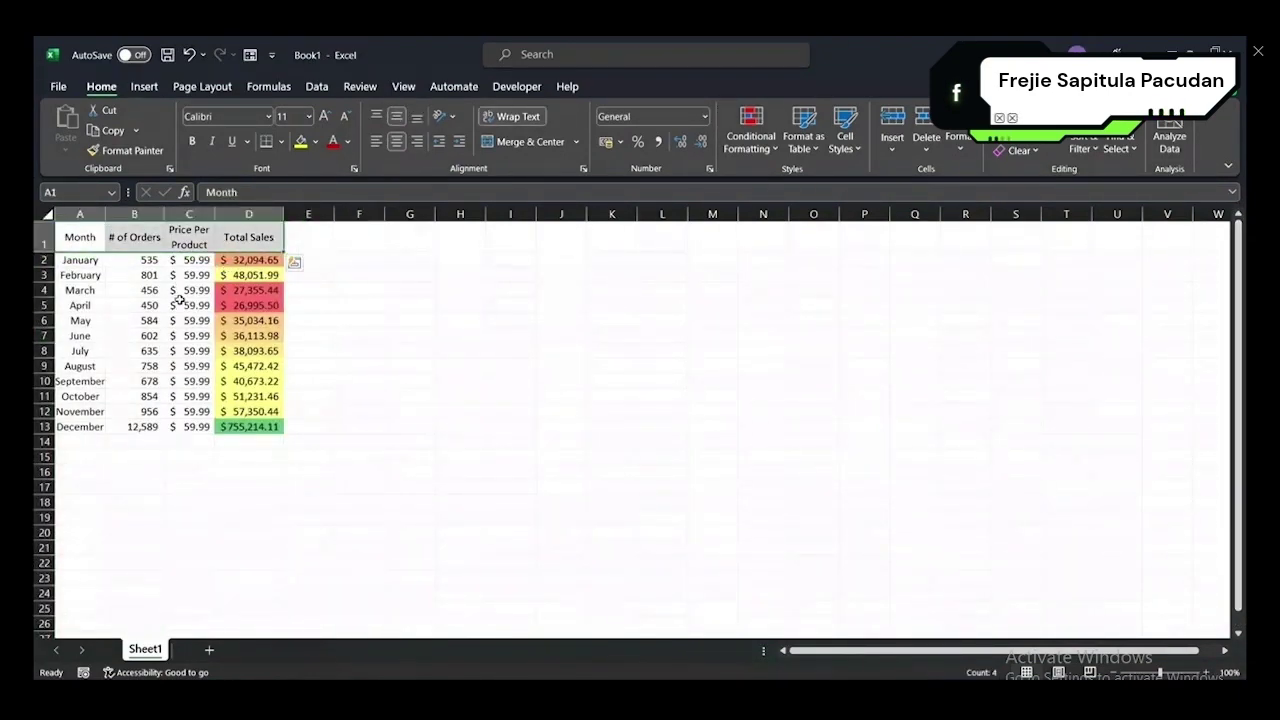
scroll(179, 300, "down", 2)
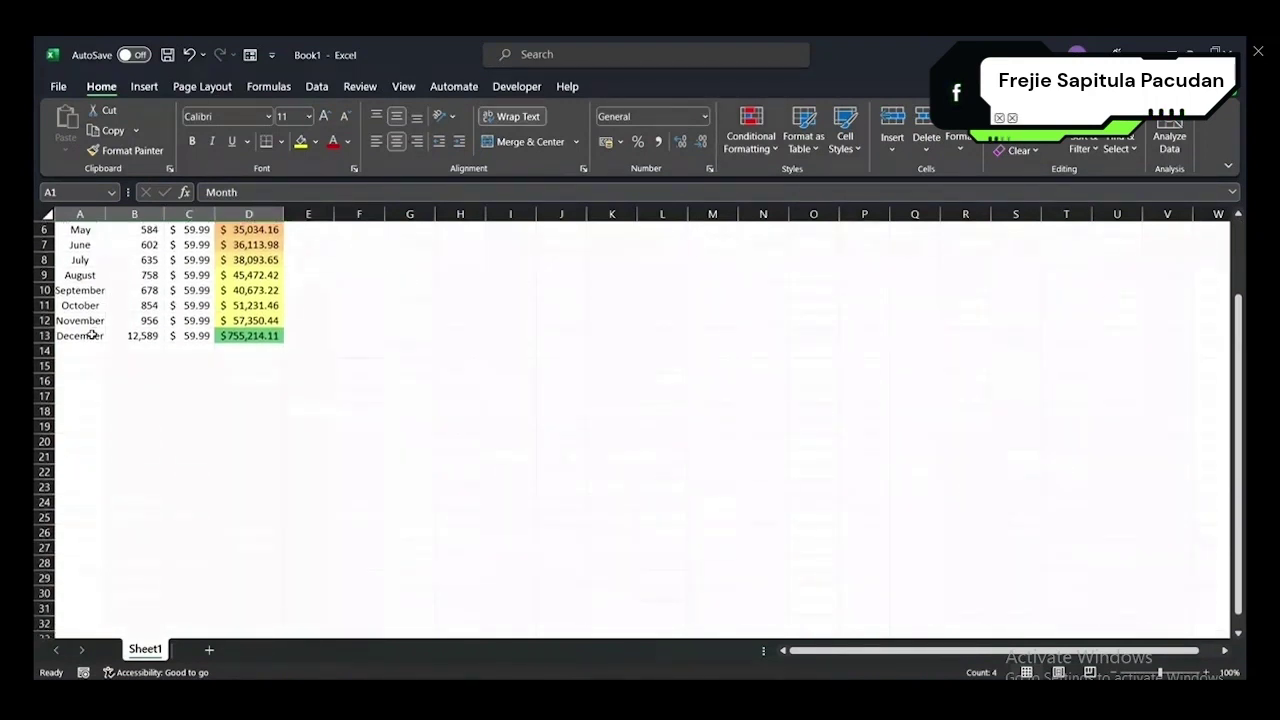
left_click(153, 340)
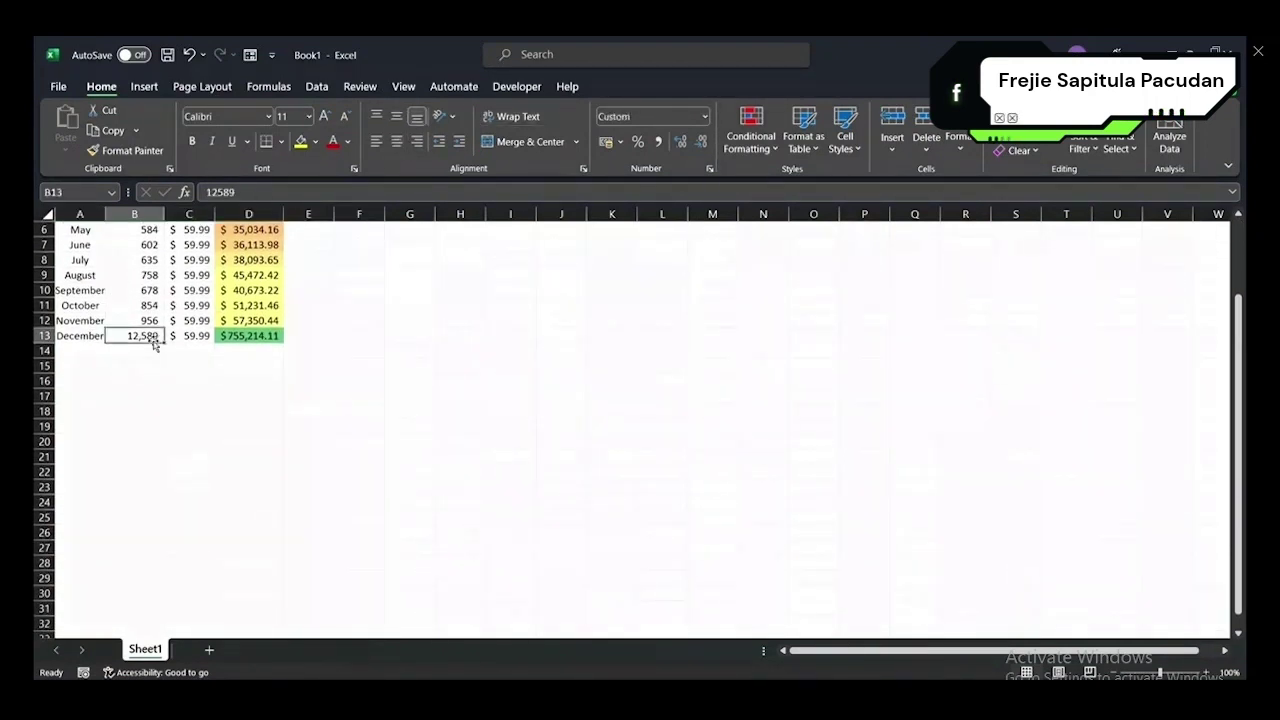
left_click(189, 337)
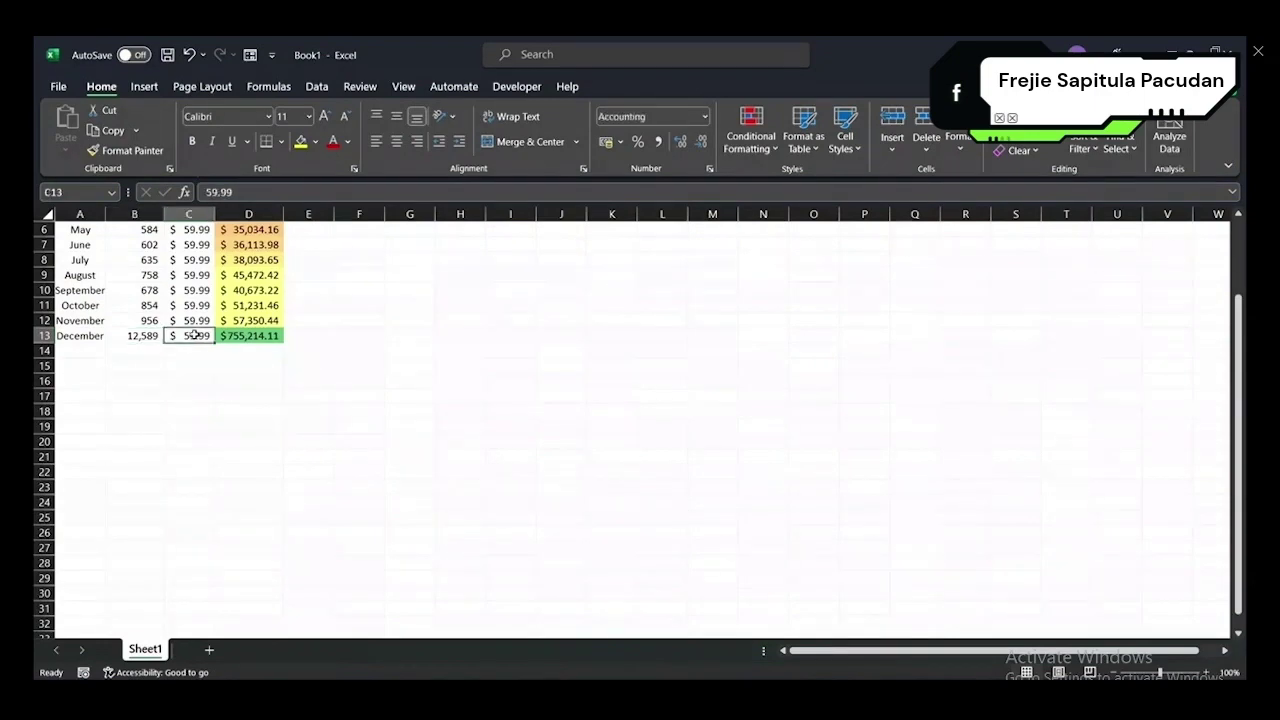
scroll(205, 345, "up", 2)
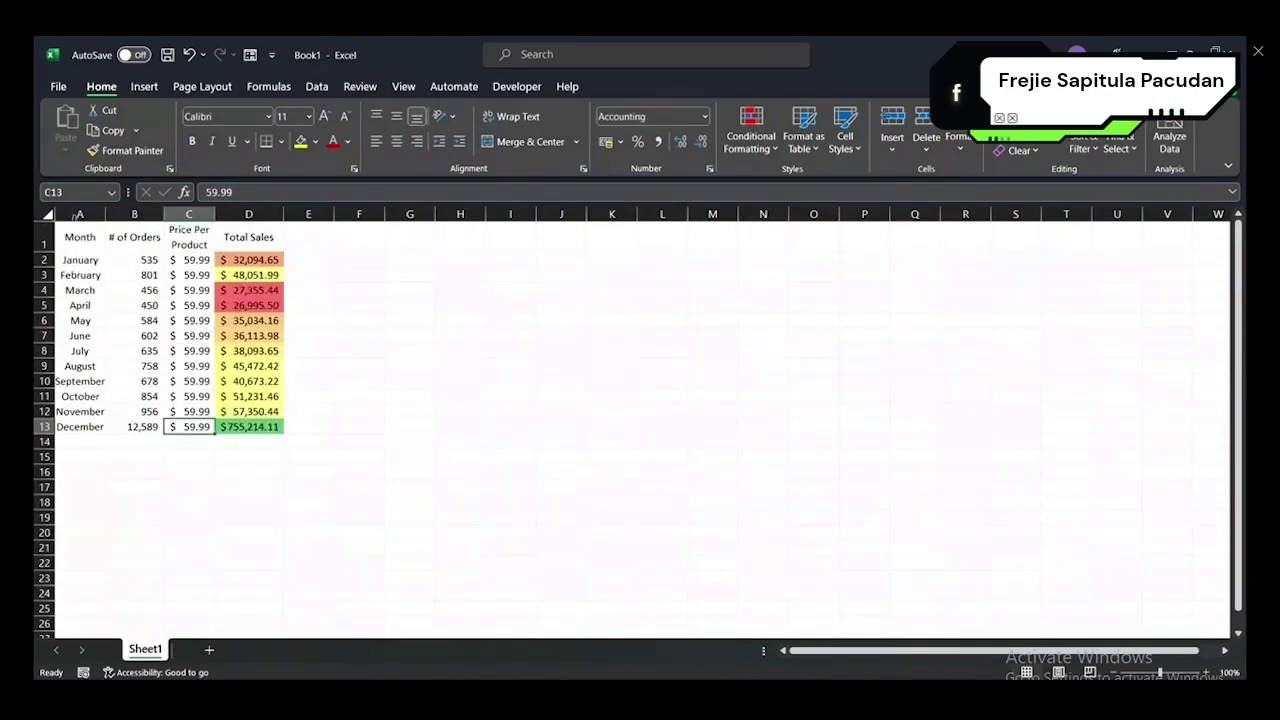
left_click(80, 237)
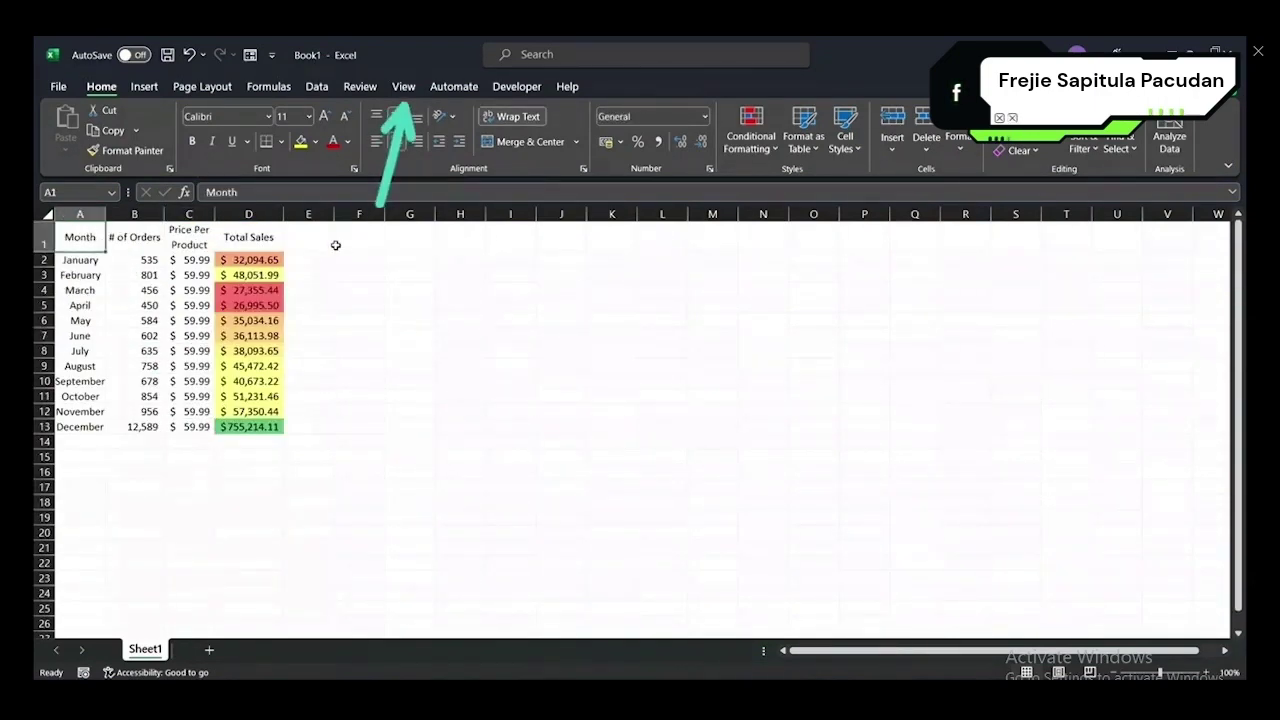
- Freeze the top header row and scroll to confirm it stays fixed
left_click(404, 87)
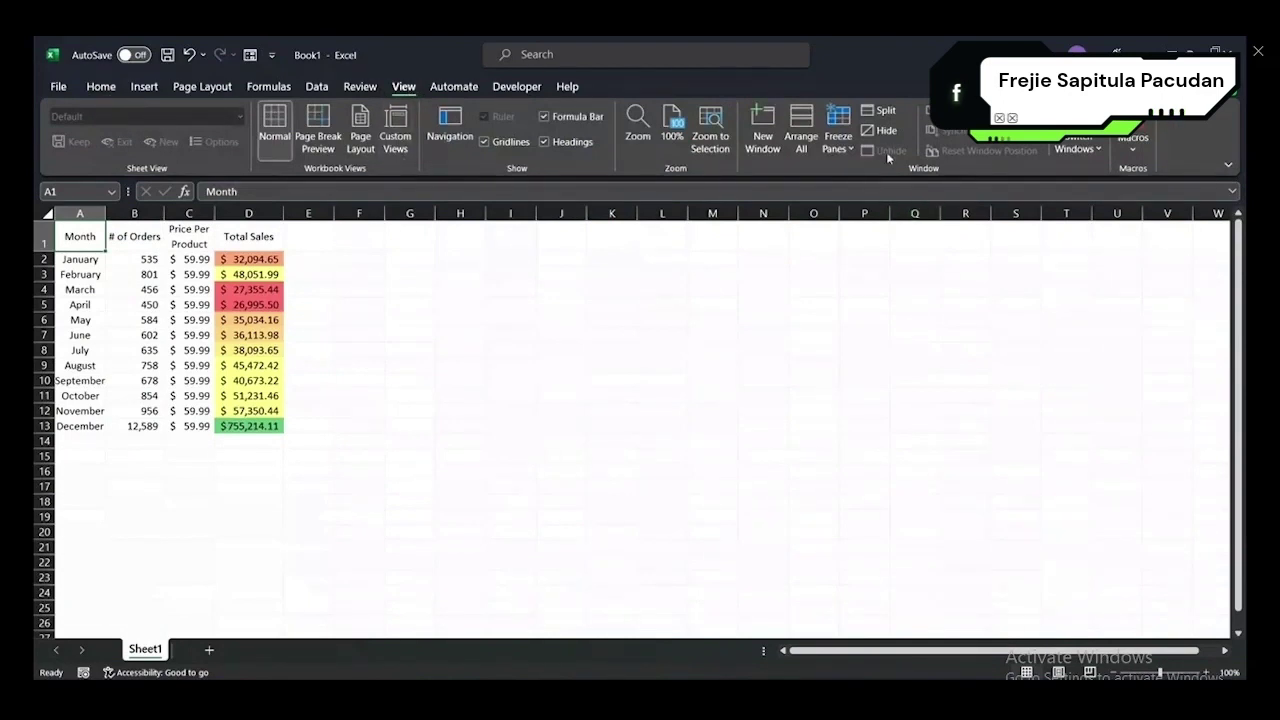
left_click(848, 150)
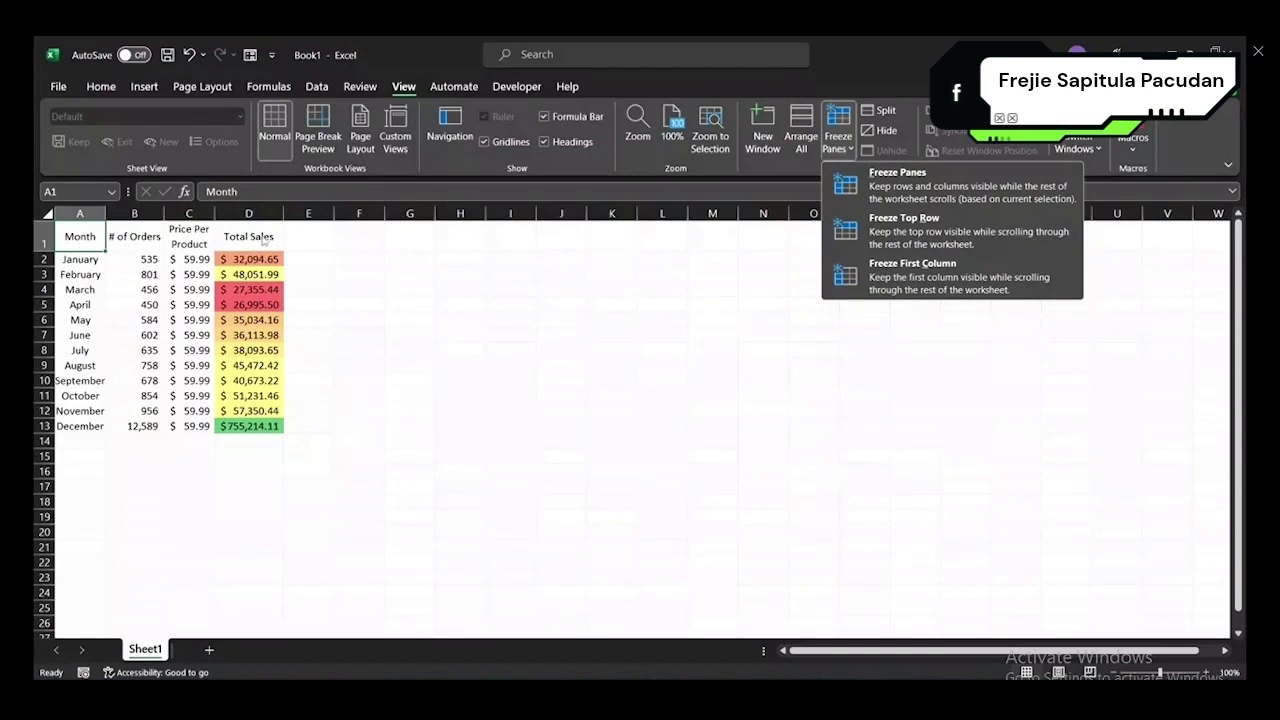
left_click(932, 233)
left_click(420, 303)
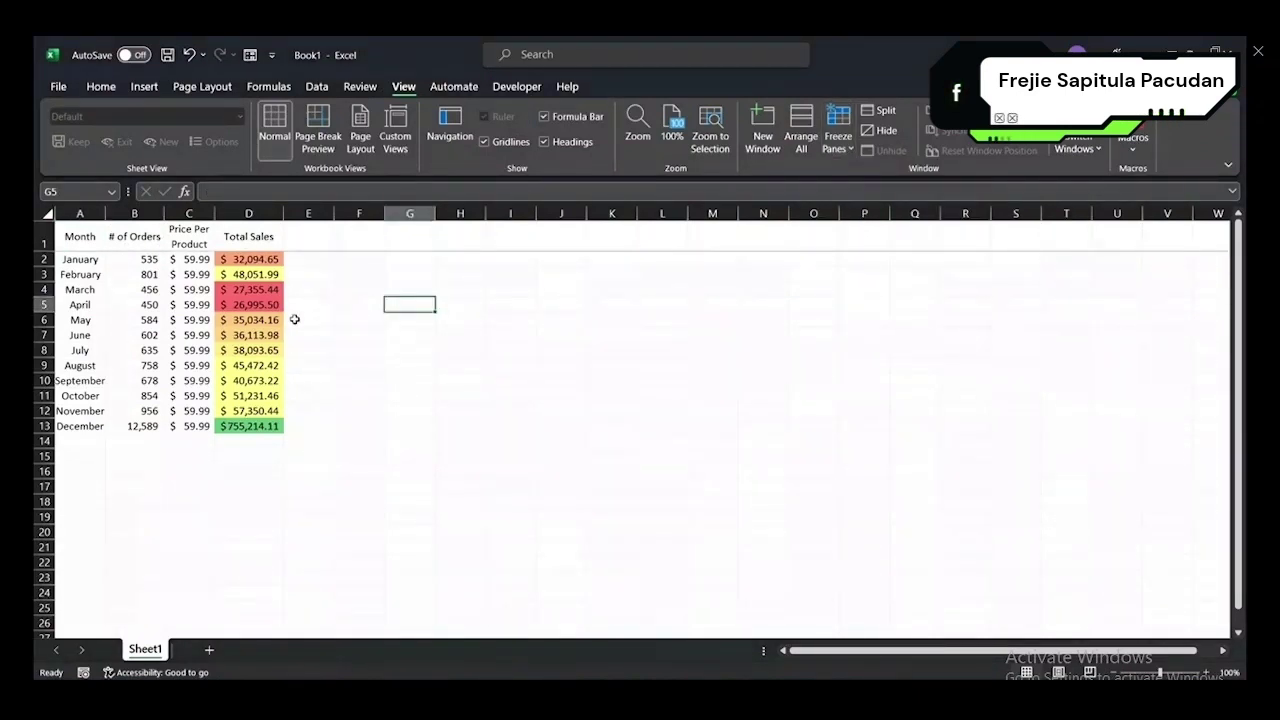
scroll(295, 319, "down", 7)
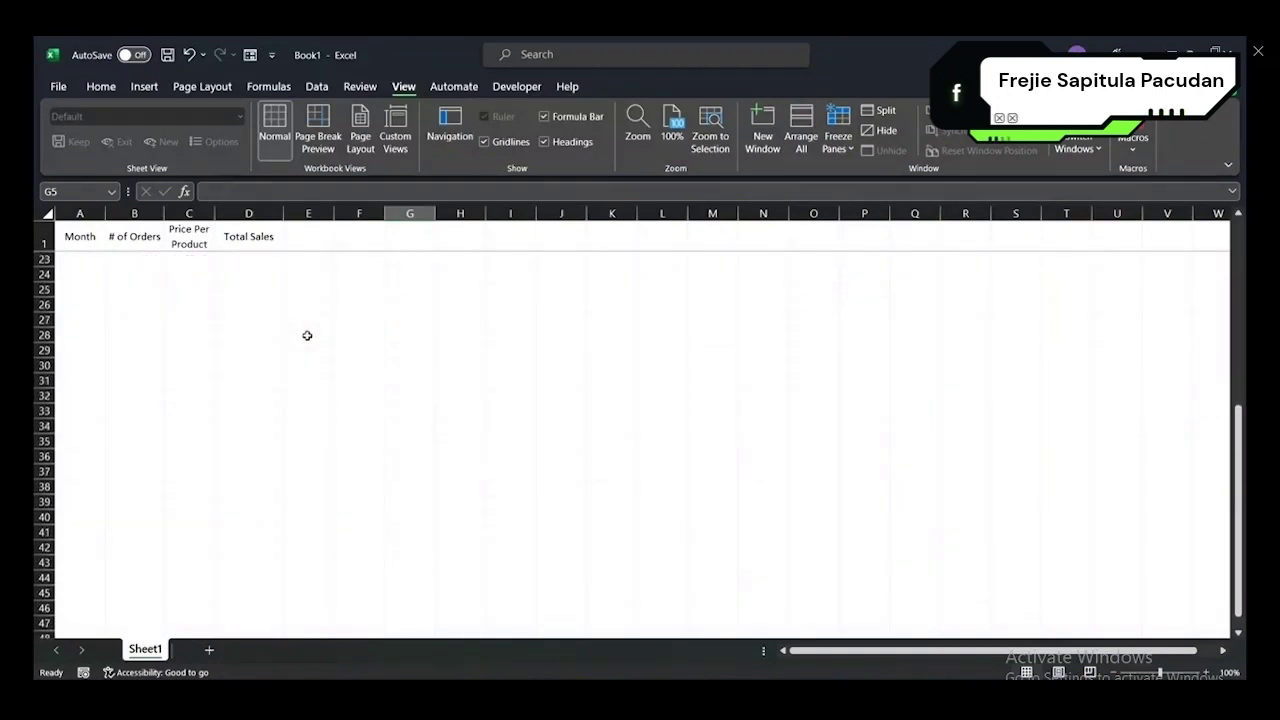
scroll(320, 360, "up", 7)
scroll(342, 379, "down", 7)
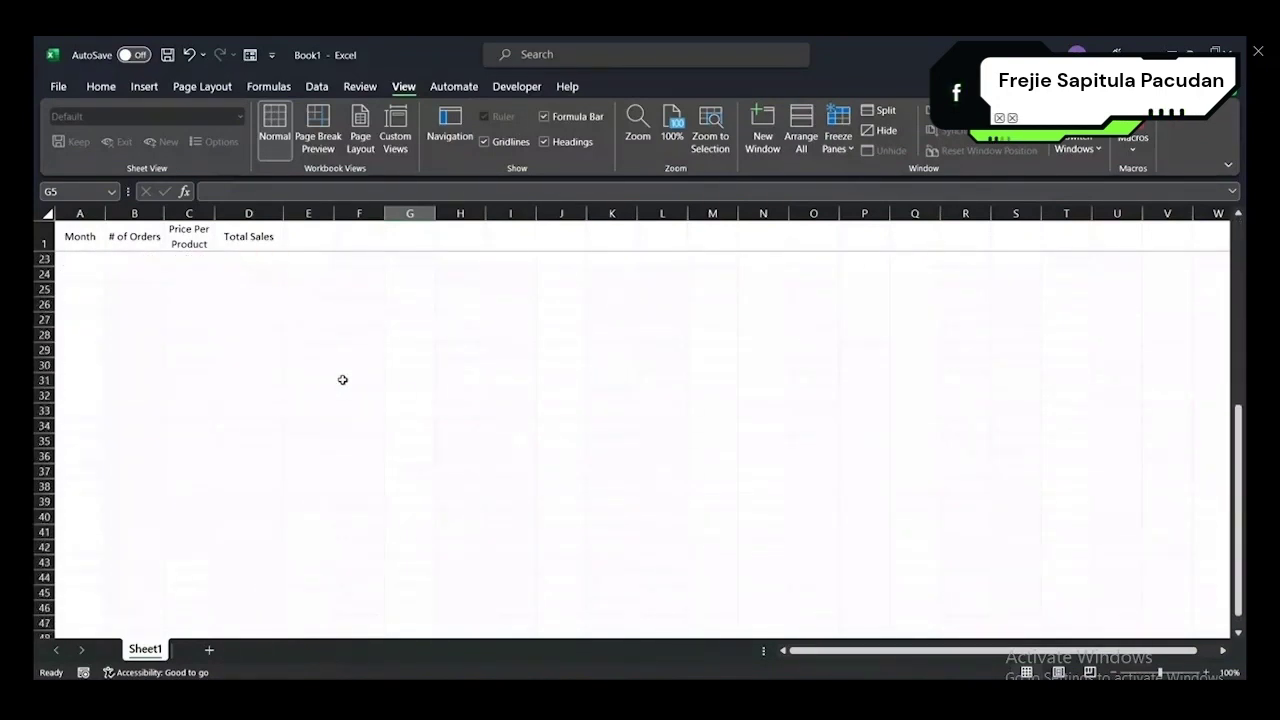
scroll(340, 375, "up", 7)
- Unfreeze the header row and select the sales data from Month to Total Sales
left_click(190, 320)
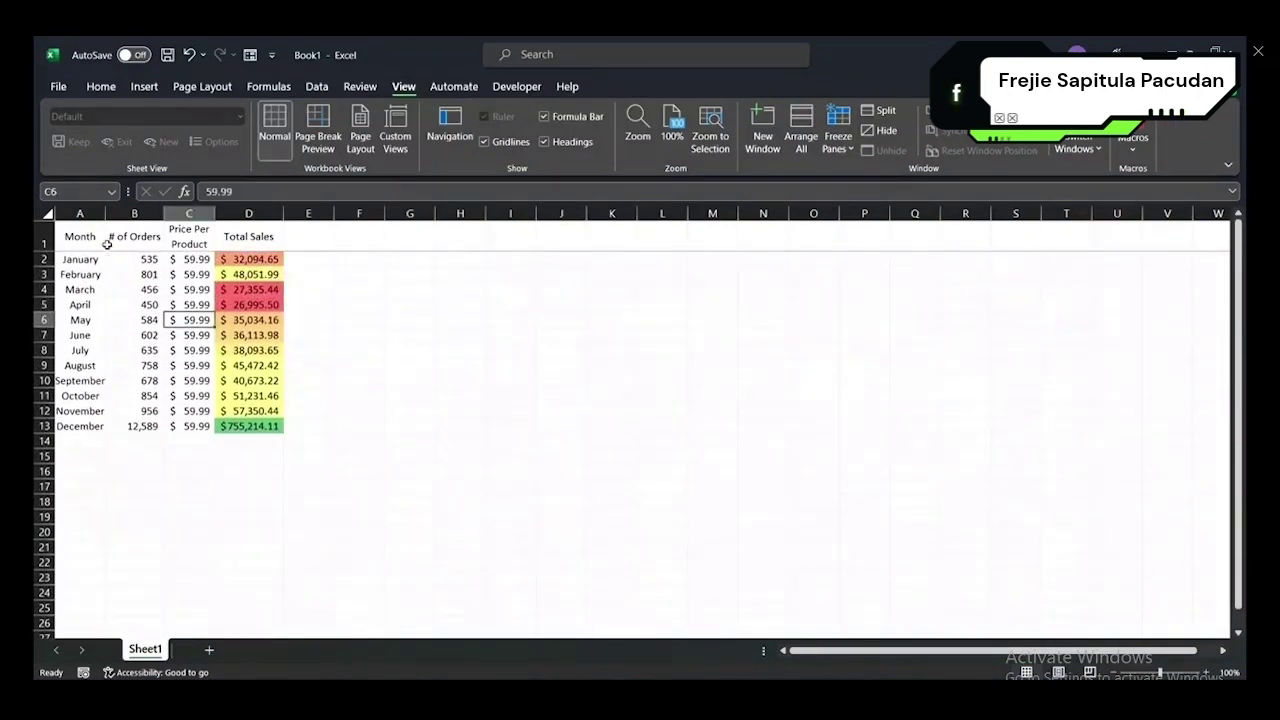
left_click(846, 153)
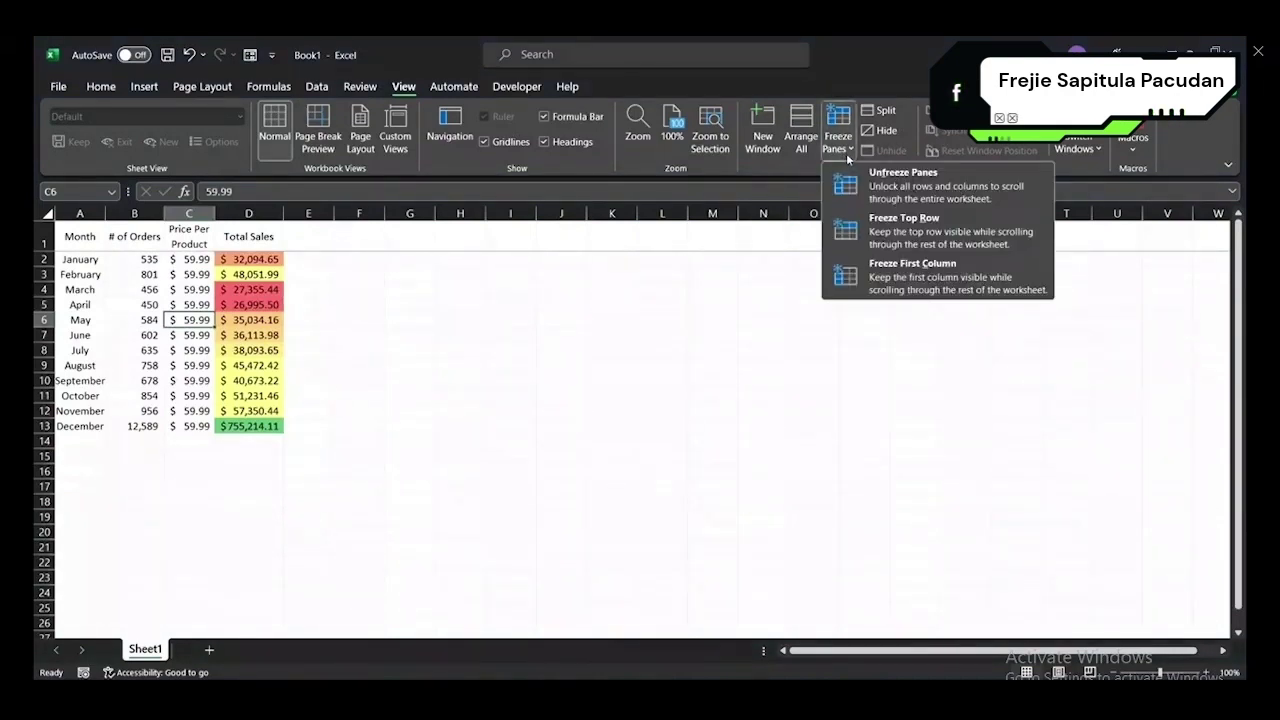
left_click(881, 185)
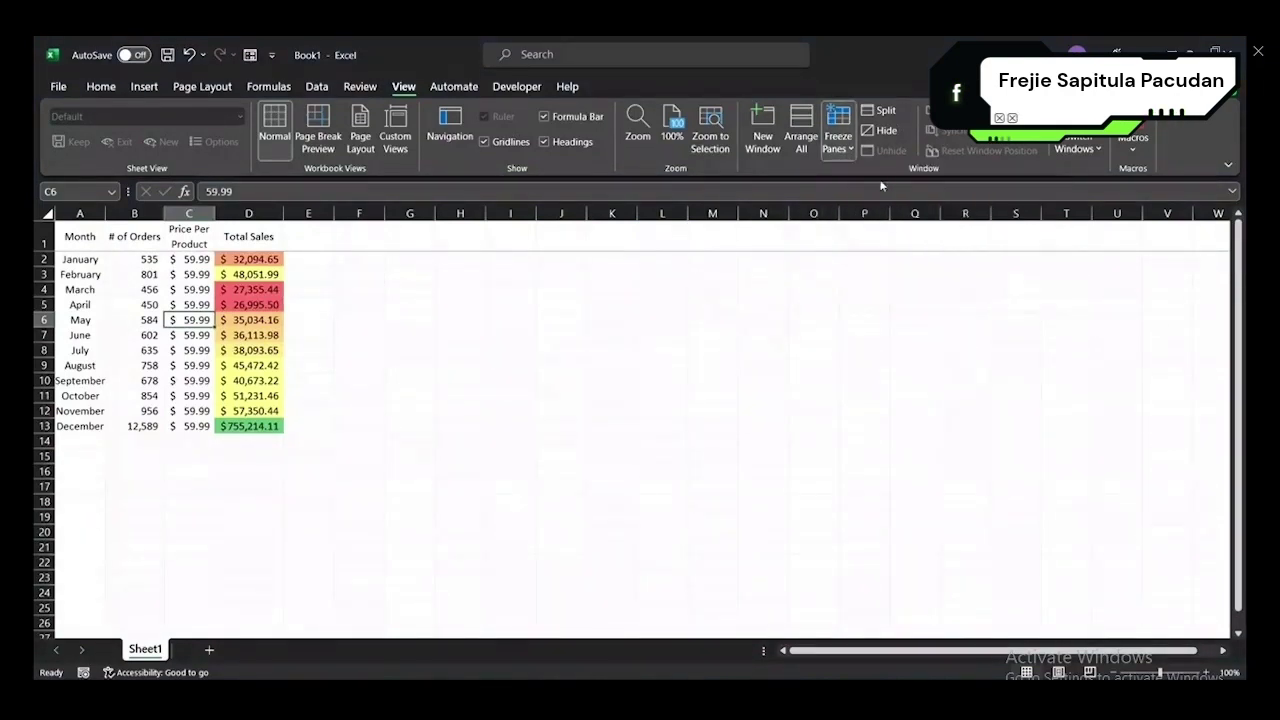
left_click(358, 277)
left_click_drag(75, 236, 236, 427)
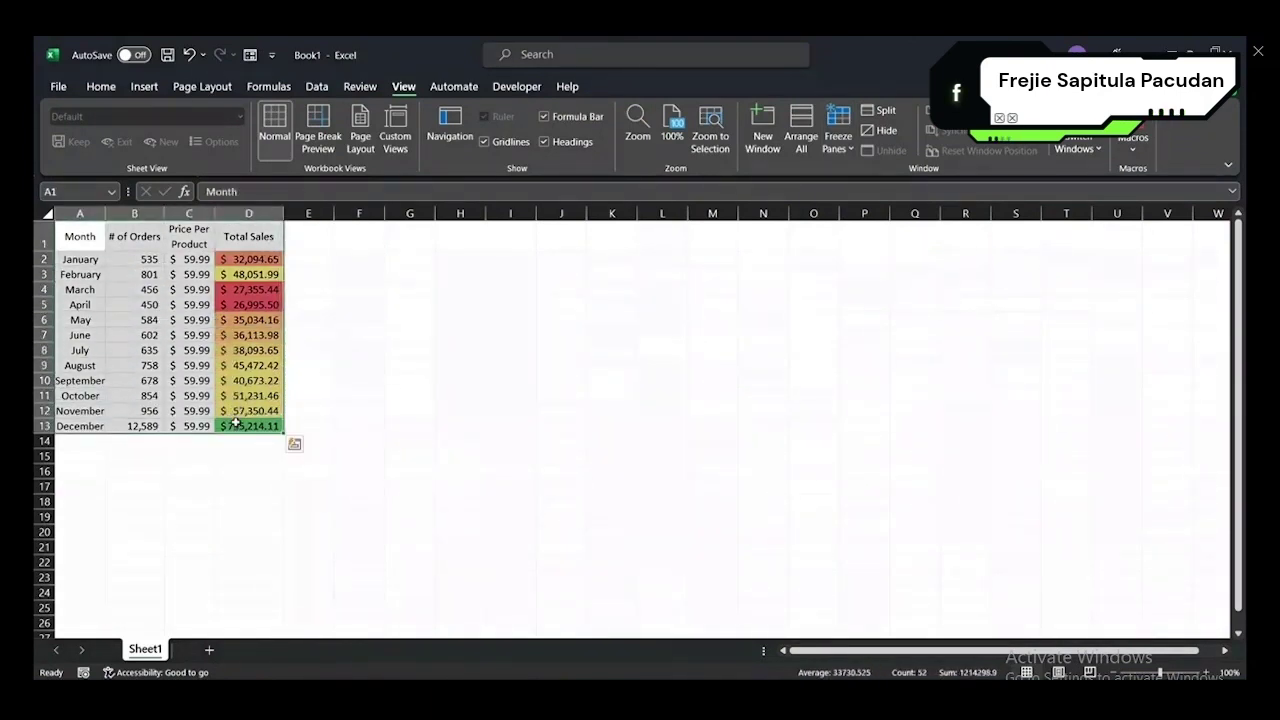
left_click(98, 87)
left_click(256, 276)
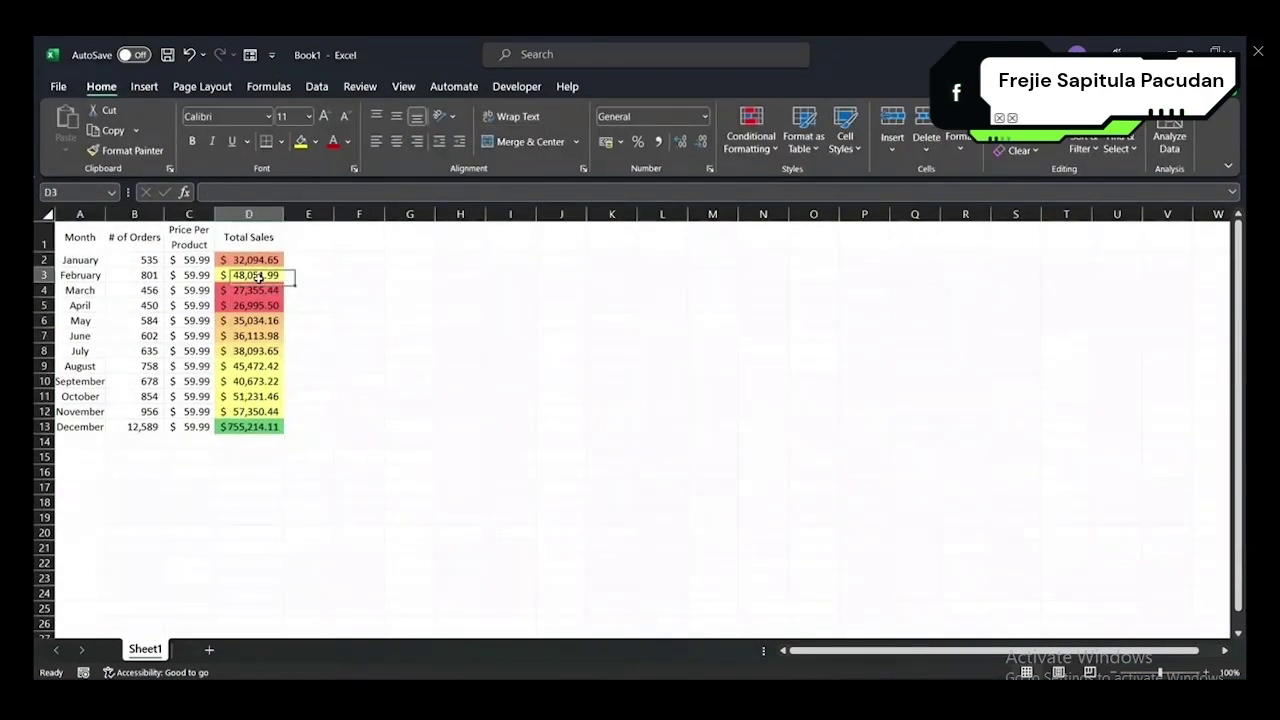
key("ctrl+a")
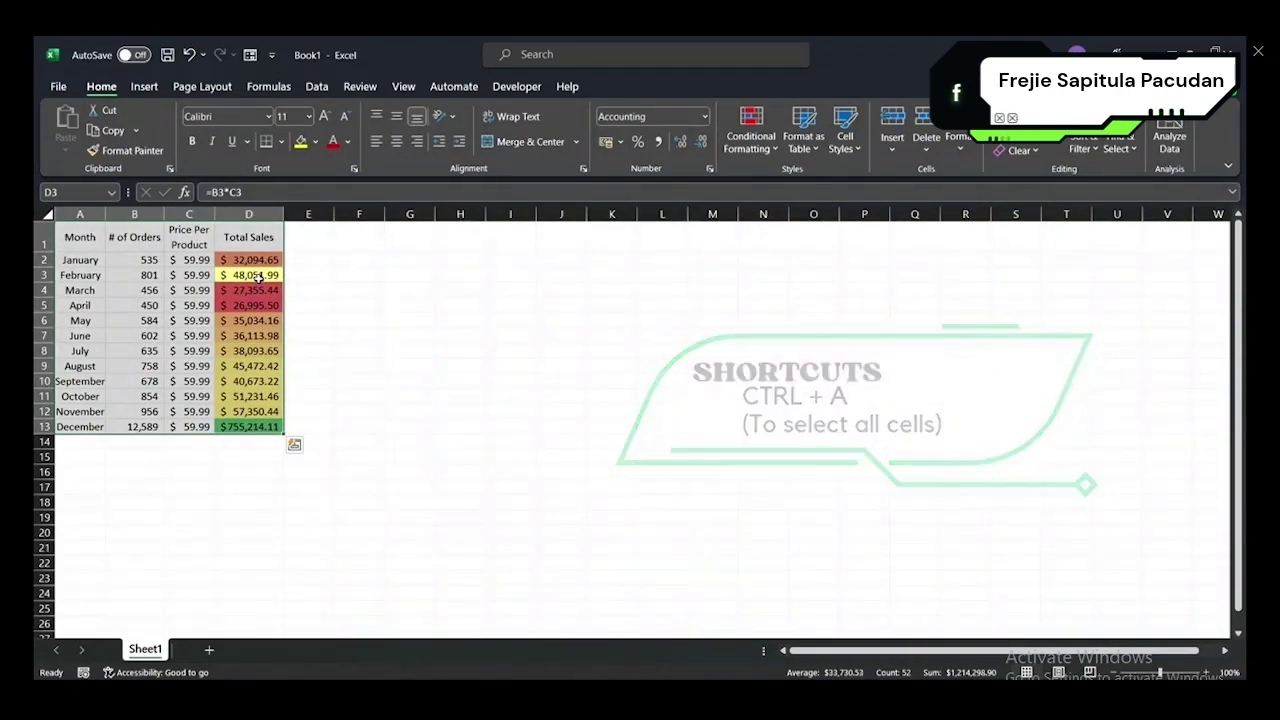
left_click(143, 87)
left_click(101, 87)
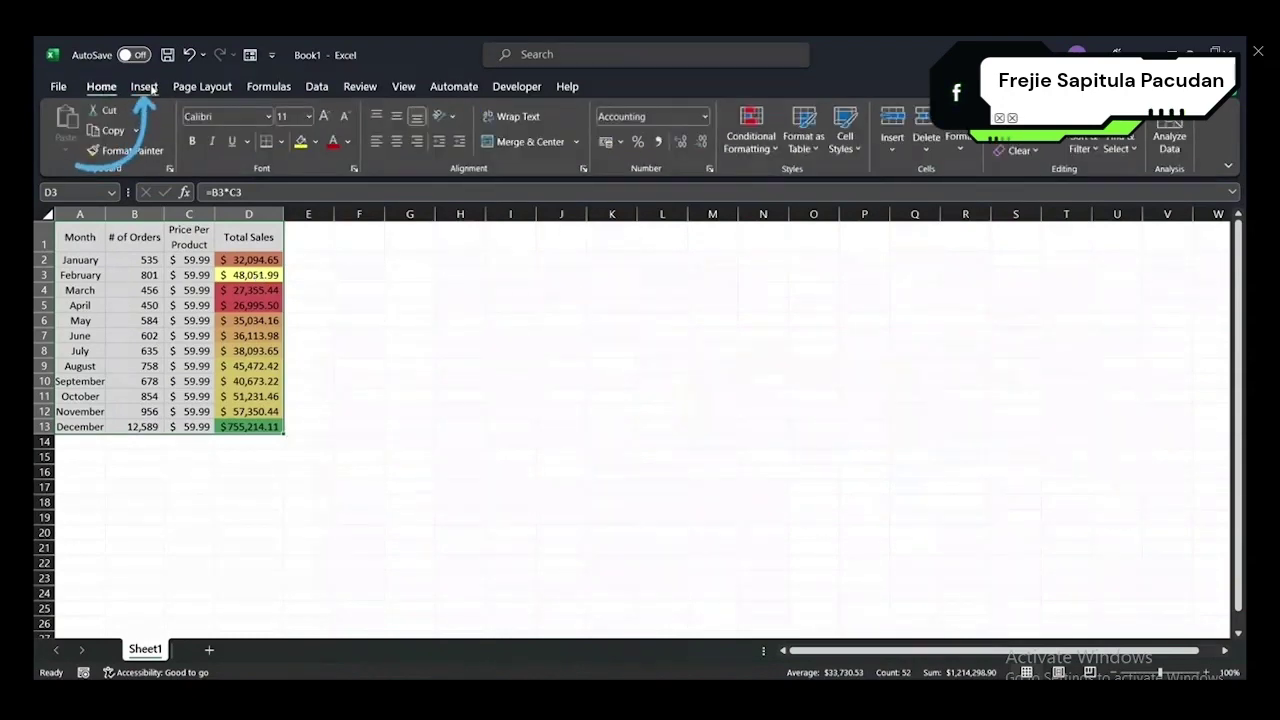
left_click(141, 87)
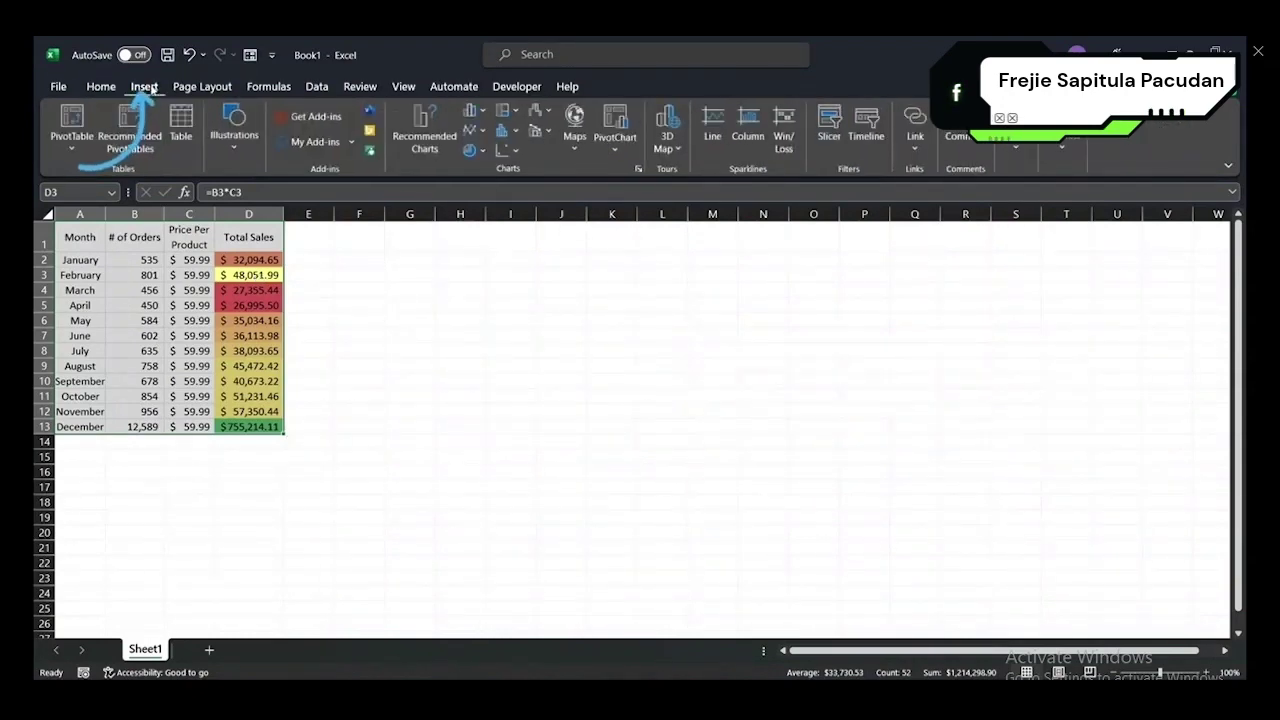
left_click(182, 122)
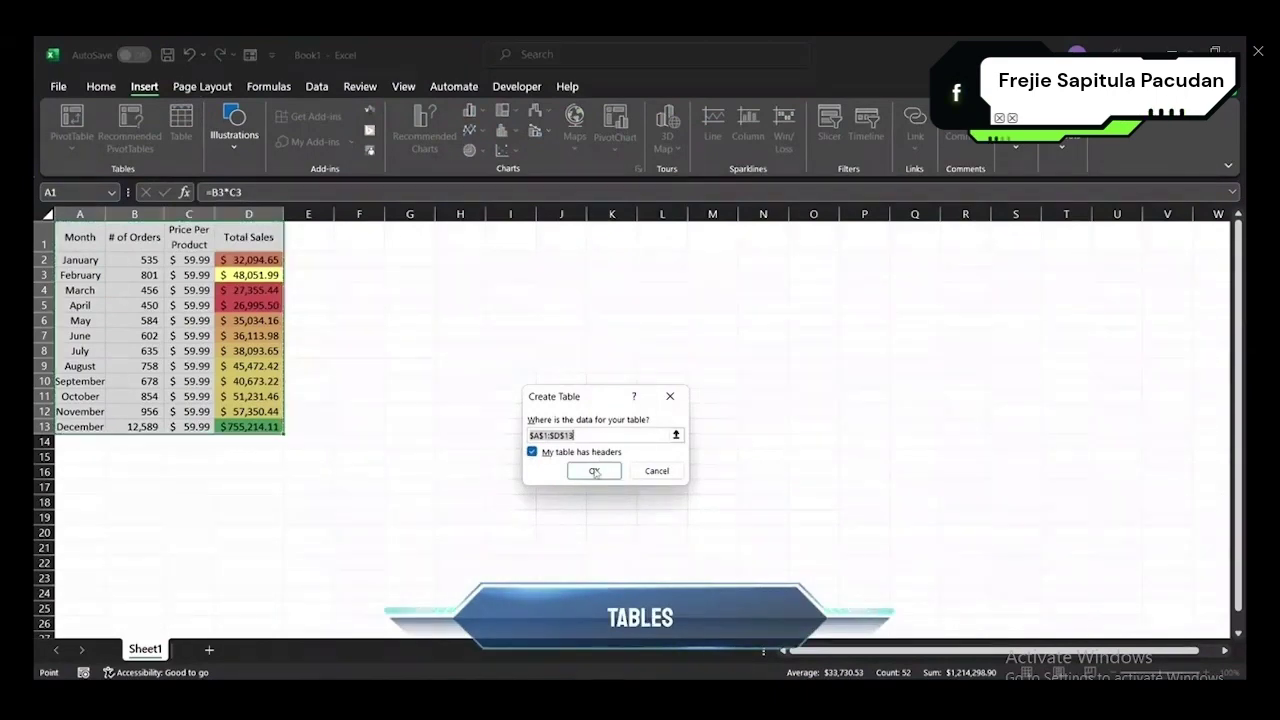
left_click(594, 472)
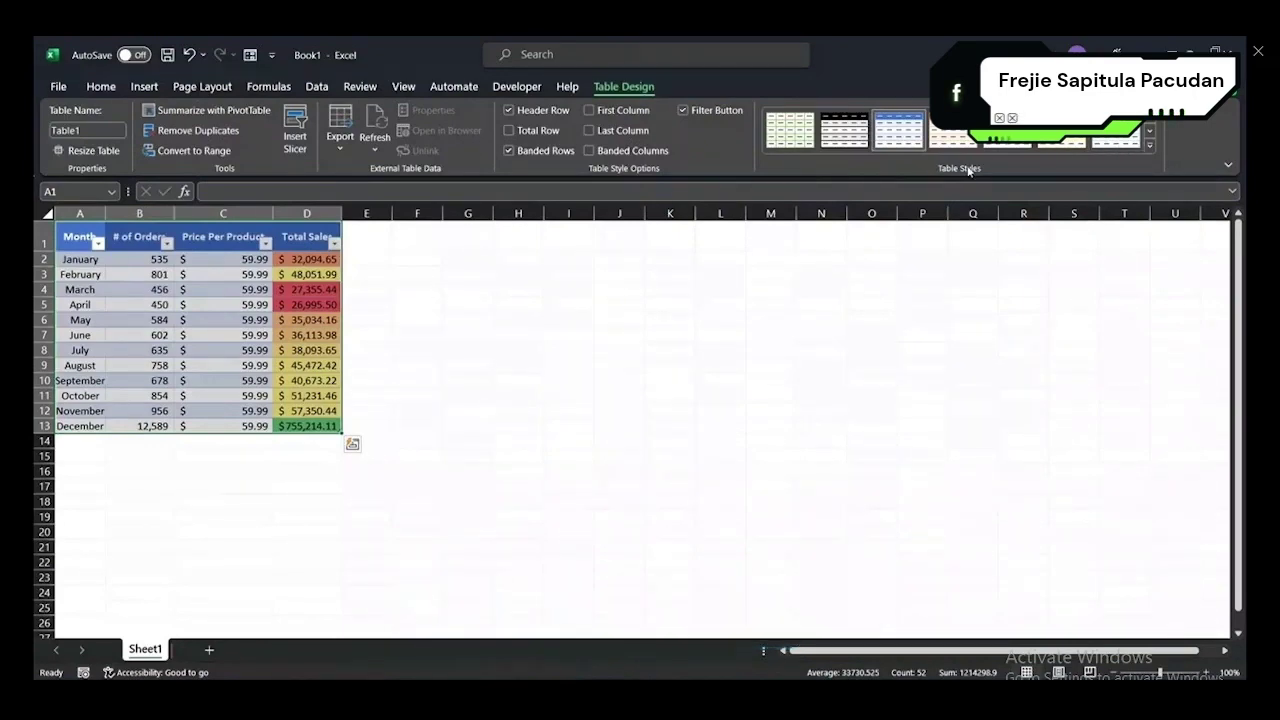
left_click(1149, 145)
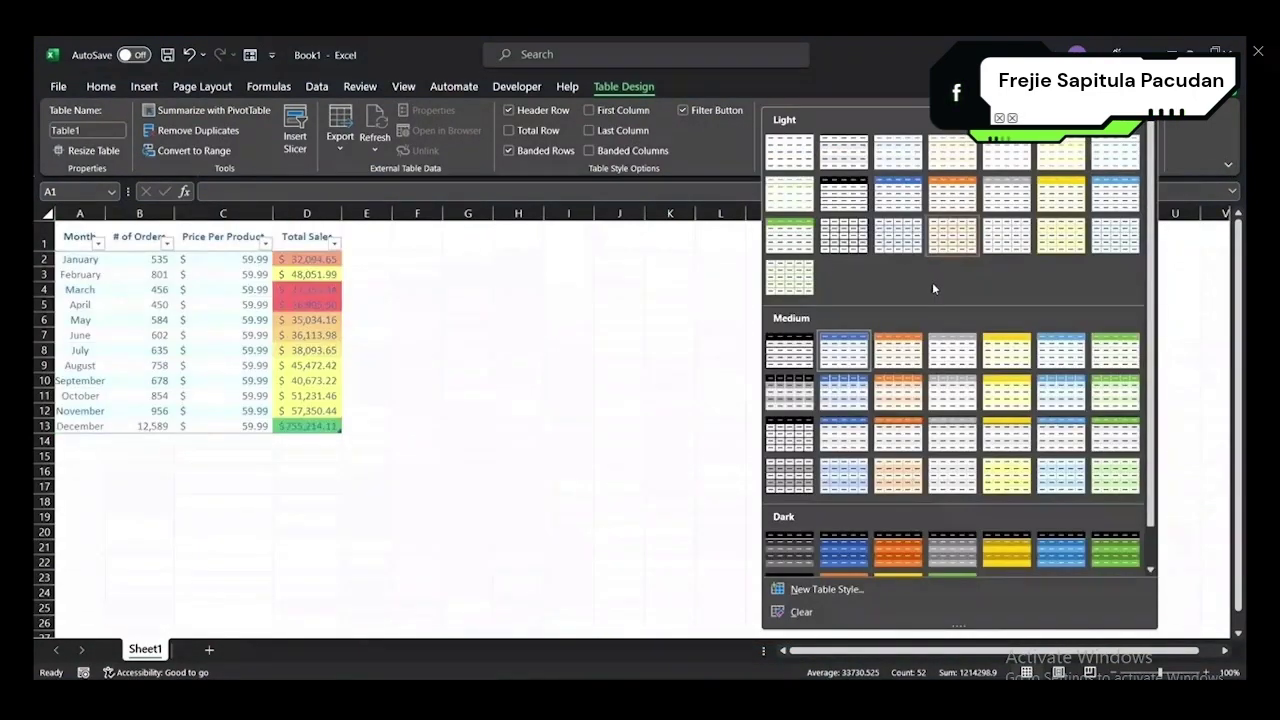
scroll(932, 284, "down", 1)
scroll(932, 284, "up", 1)
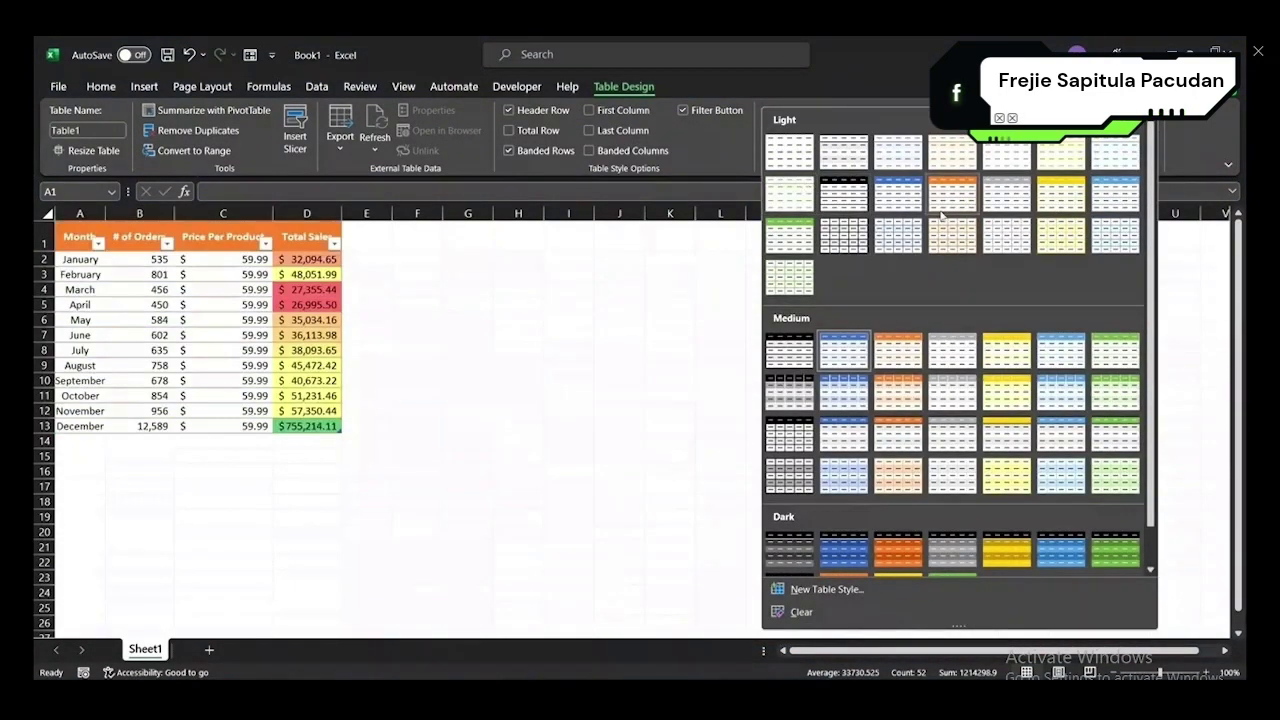
left_click(440, 305)
key("ctrl+z")
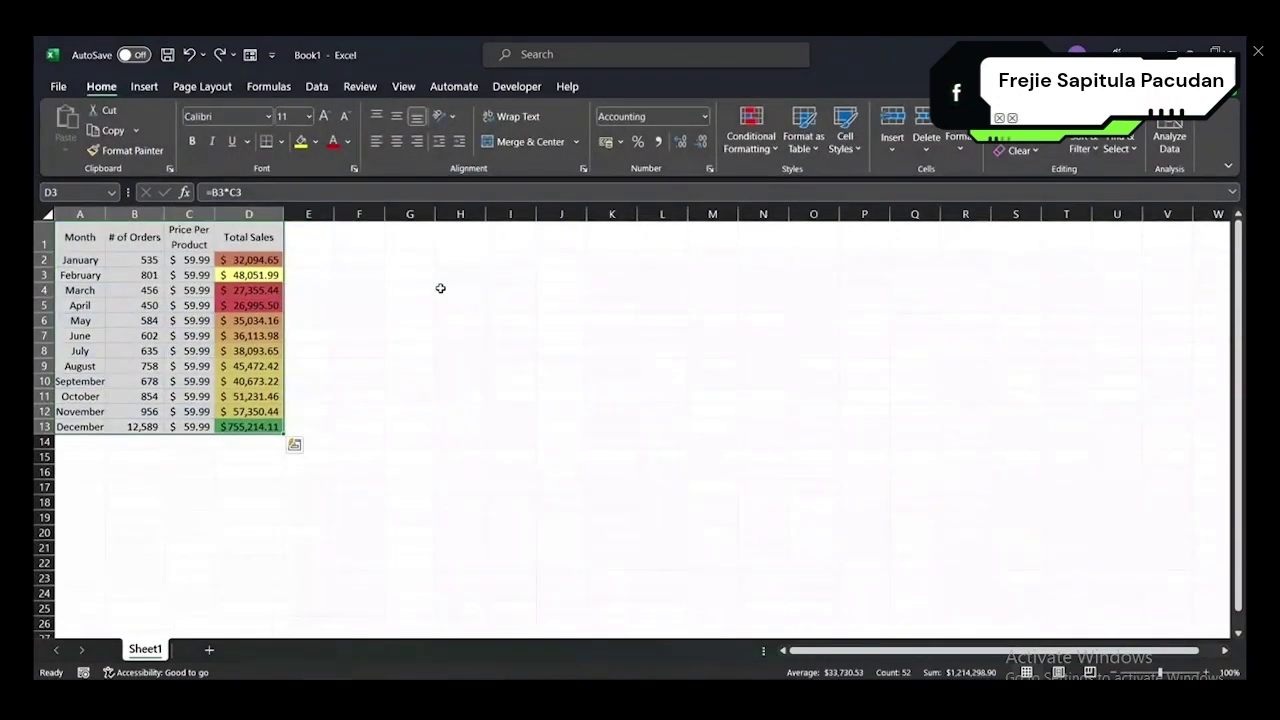
- Format A1:D13 as a table with a chosen table style
left_click_drag(85, 240, 246, 423)
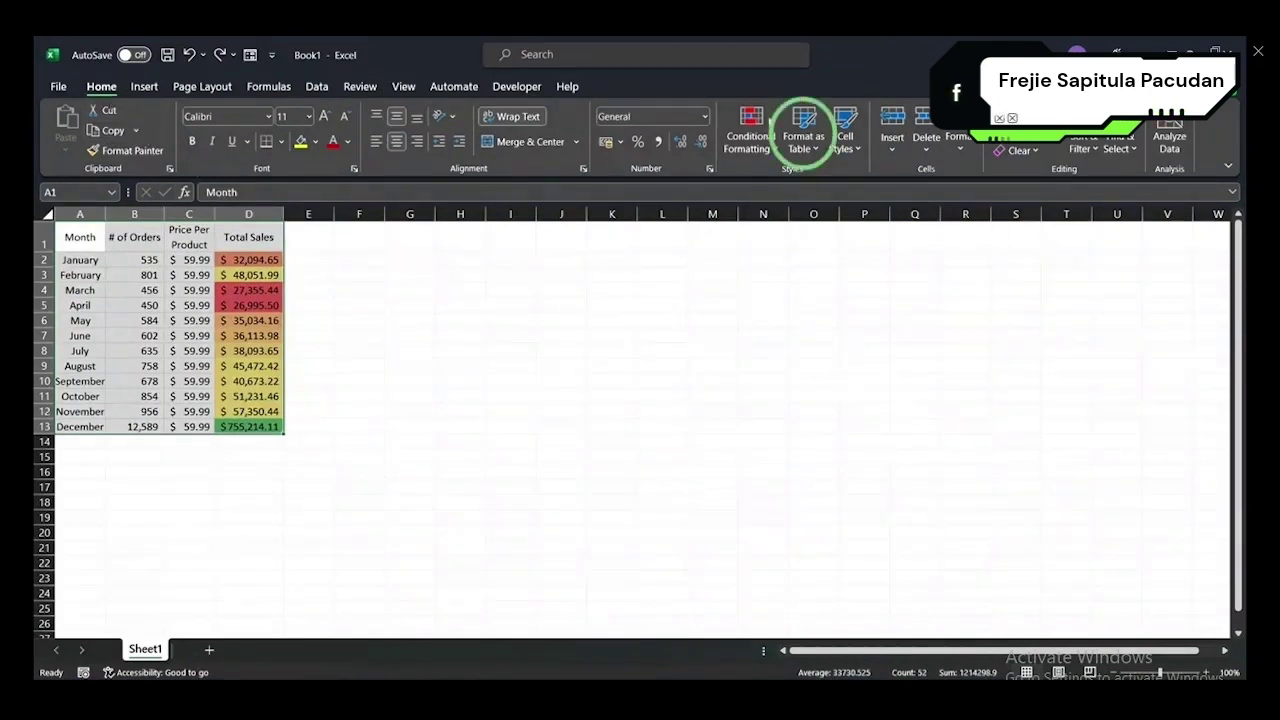
left_click(803, 135)
left_click(810, 206)
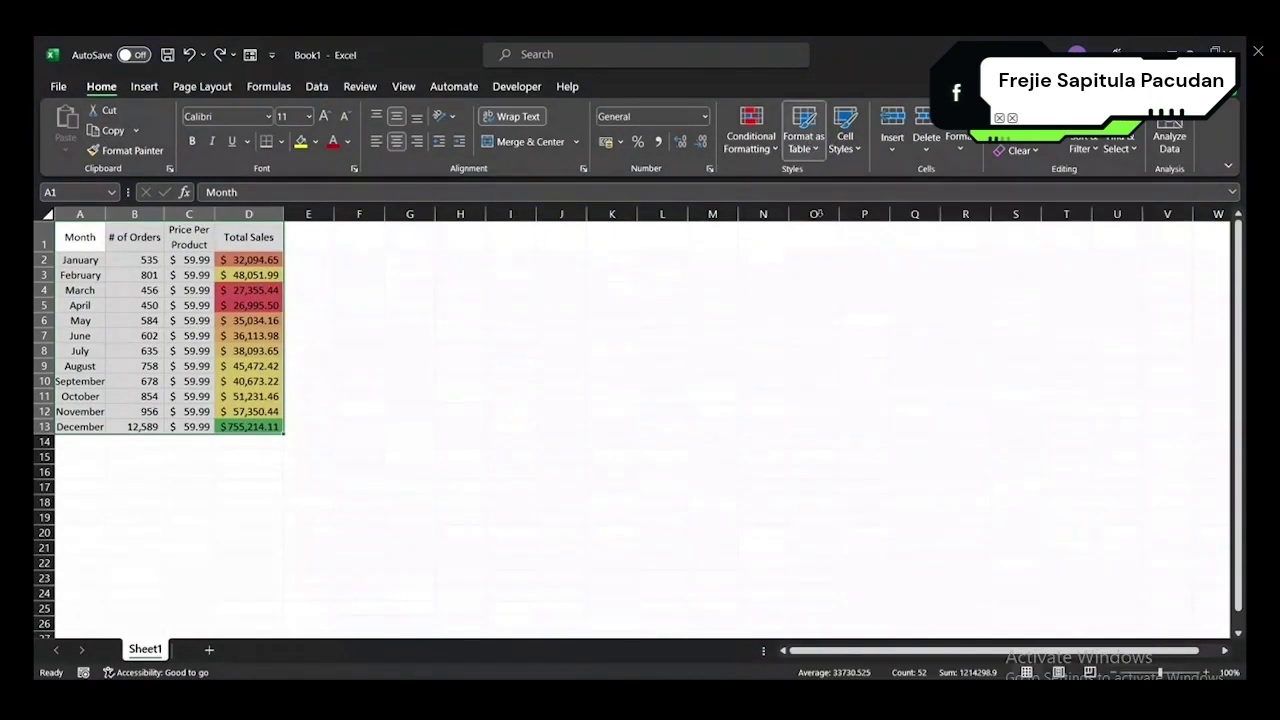
left_click(582, 474)
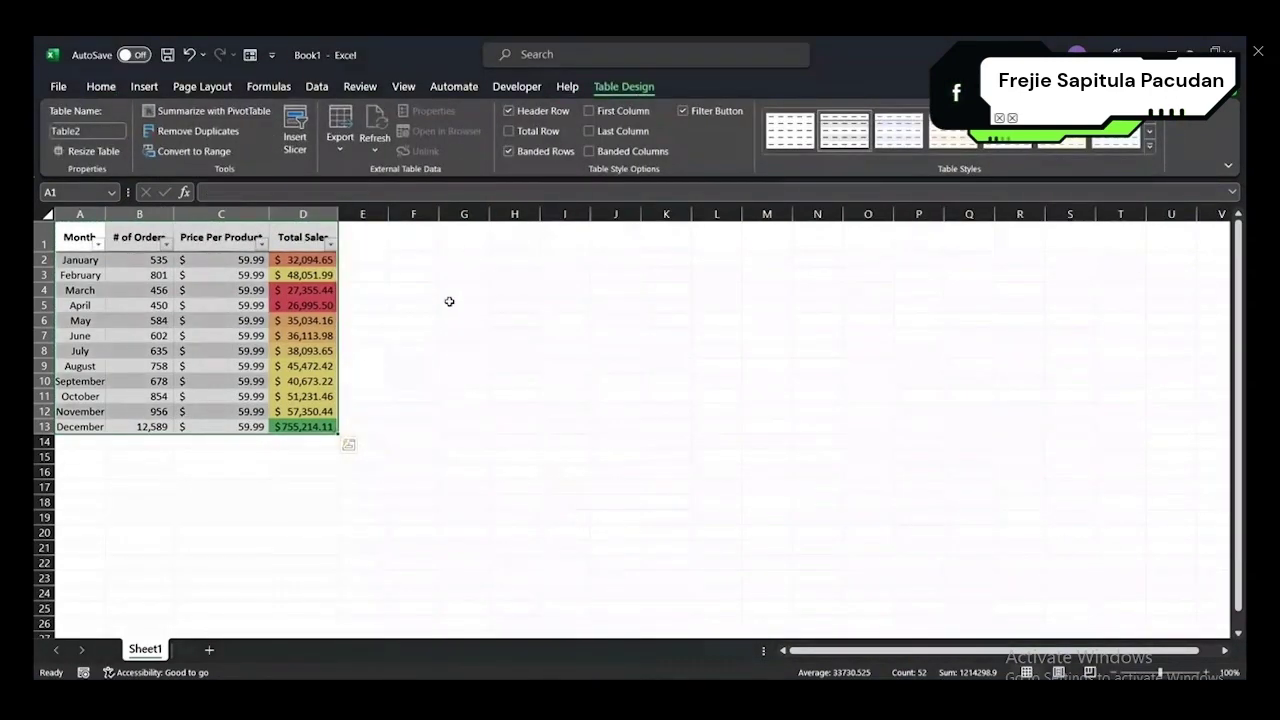
left_click(449, 301)
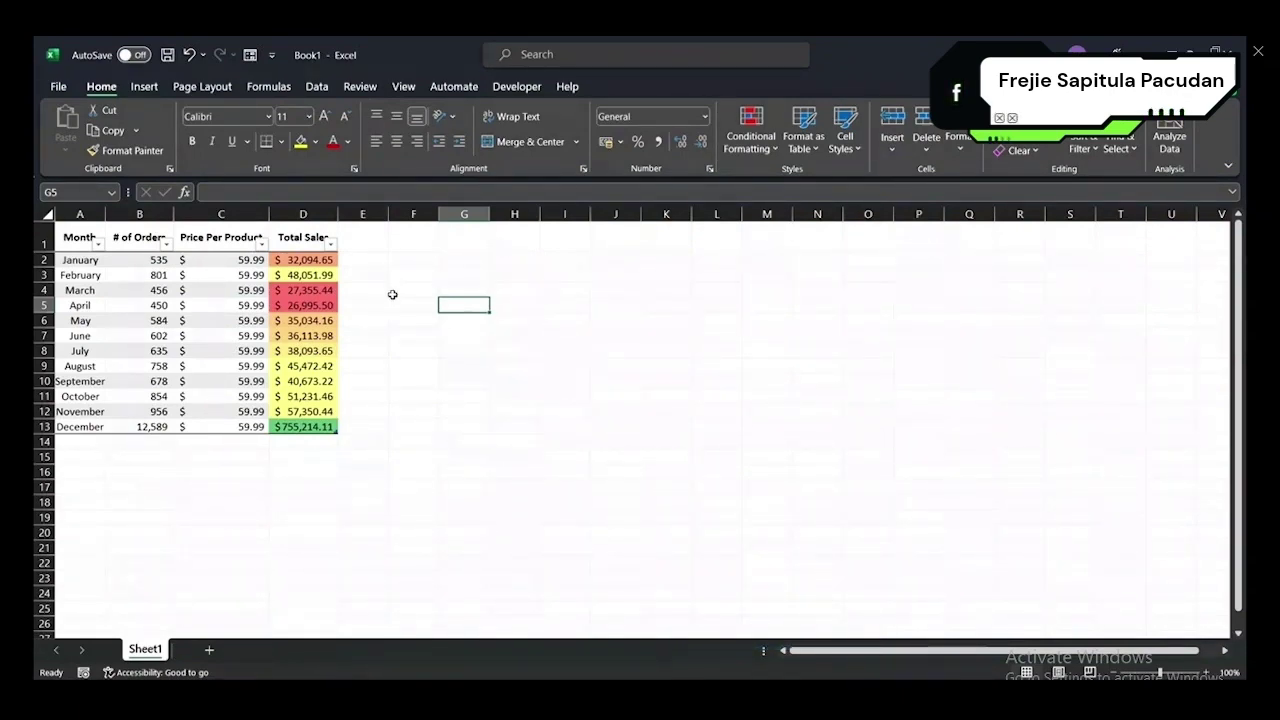
- Sort the months by Total Sales, largest first, and check the December and April rows
left_click(329, 243)
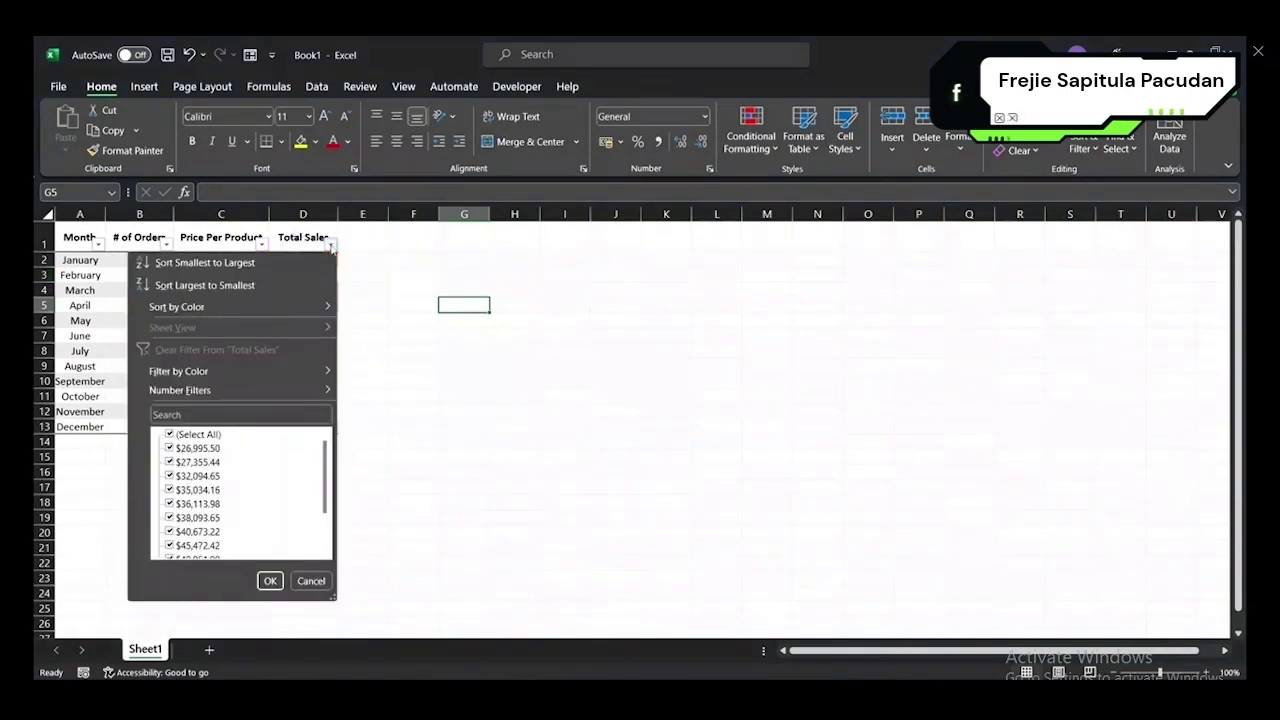
left_click(188, 289)
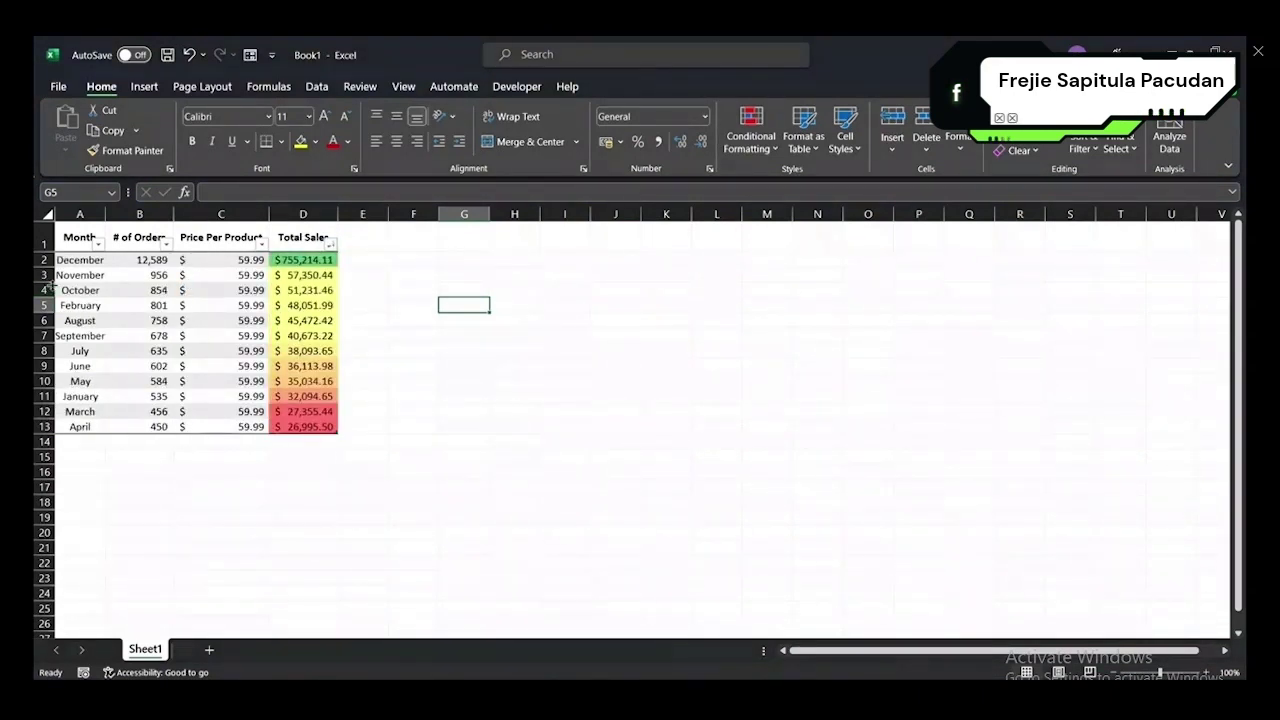
left_click_drag(78, 259, 318, 258)
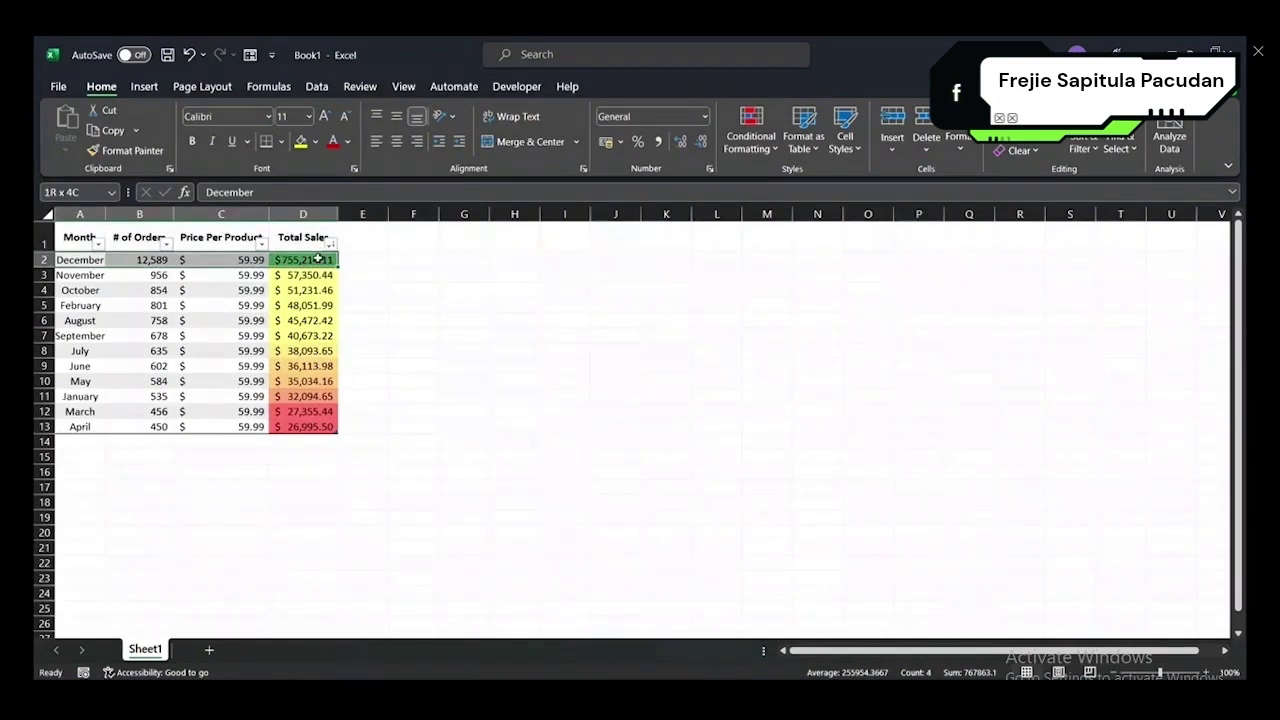
left_click_drag(86, 426, 333, 427)
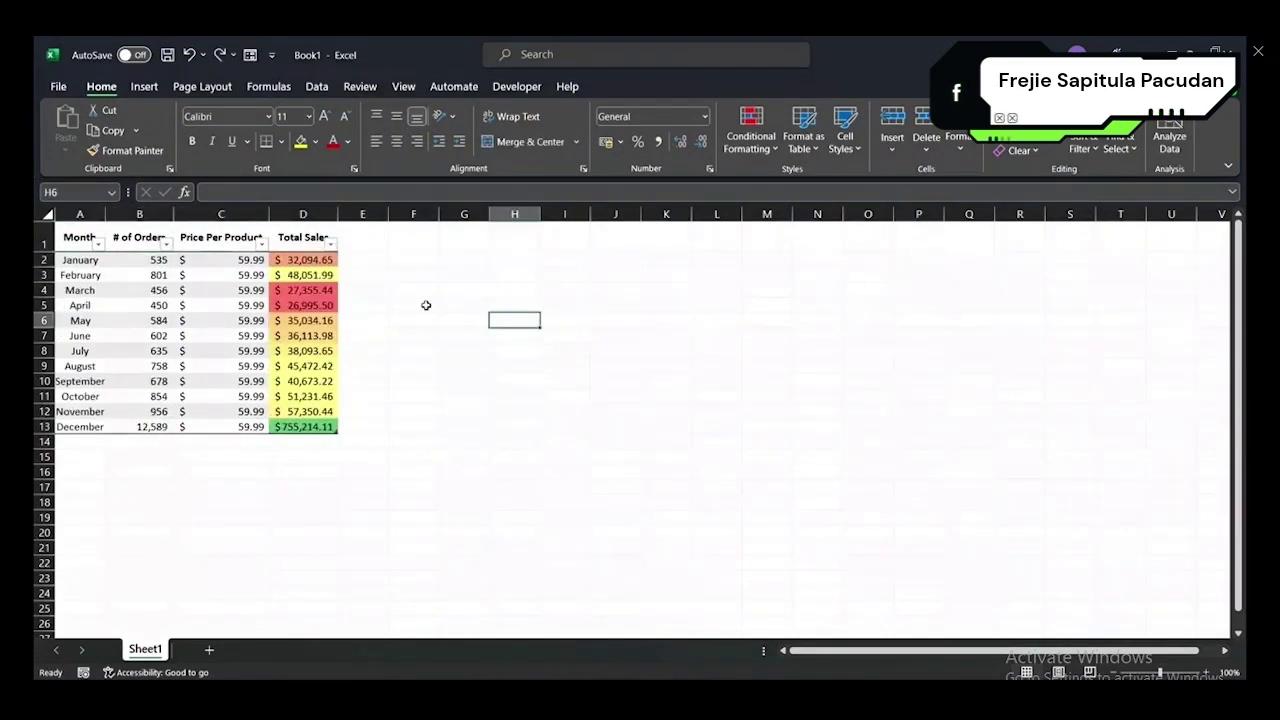
left_click(426, 305)
left_click(374, 257)
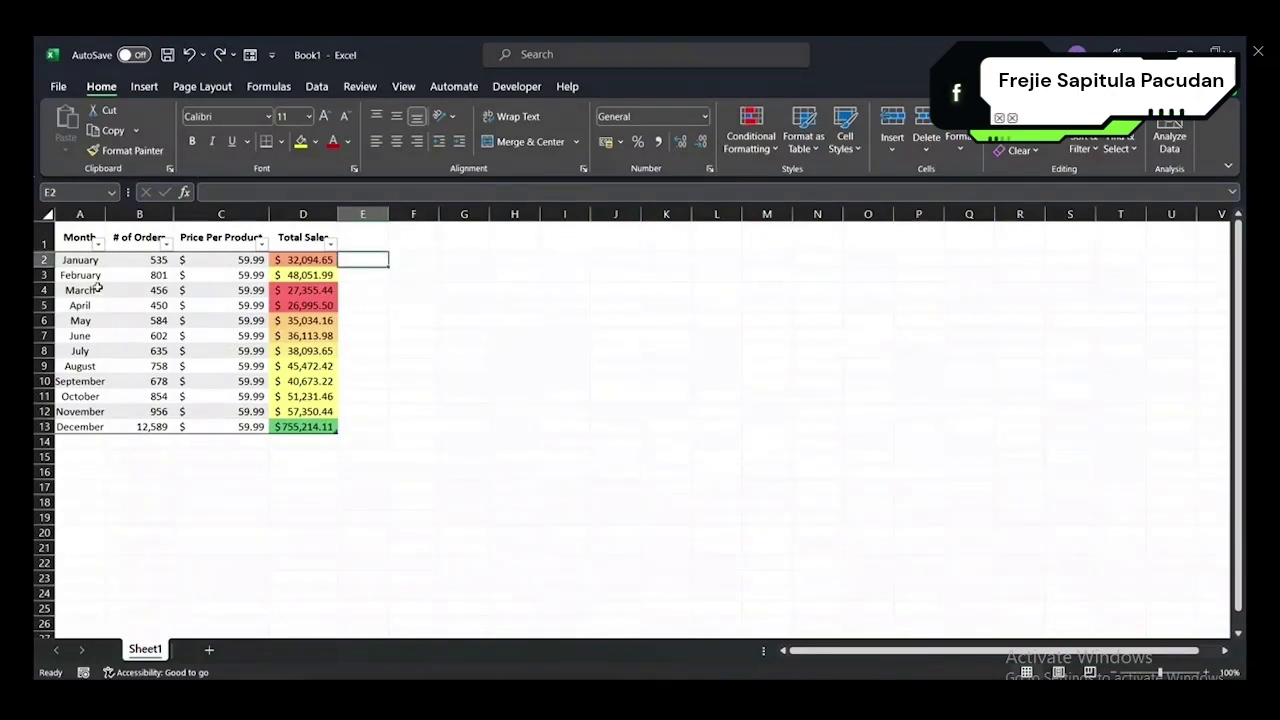
- Filter the Month column to show only January, February and March
left_click(98, 244)
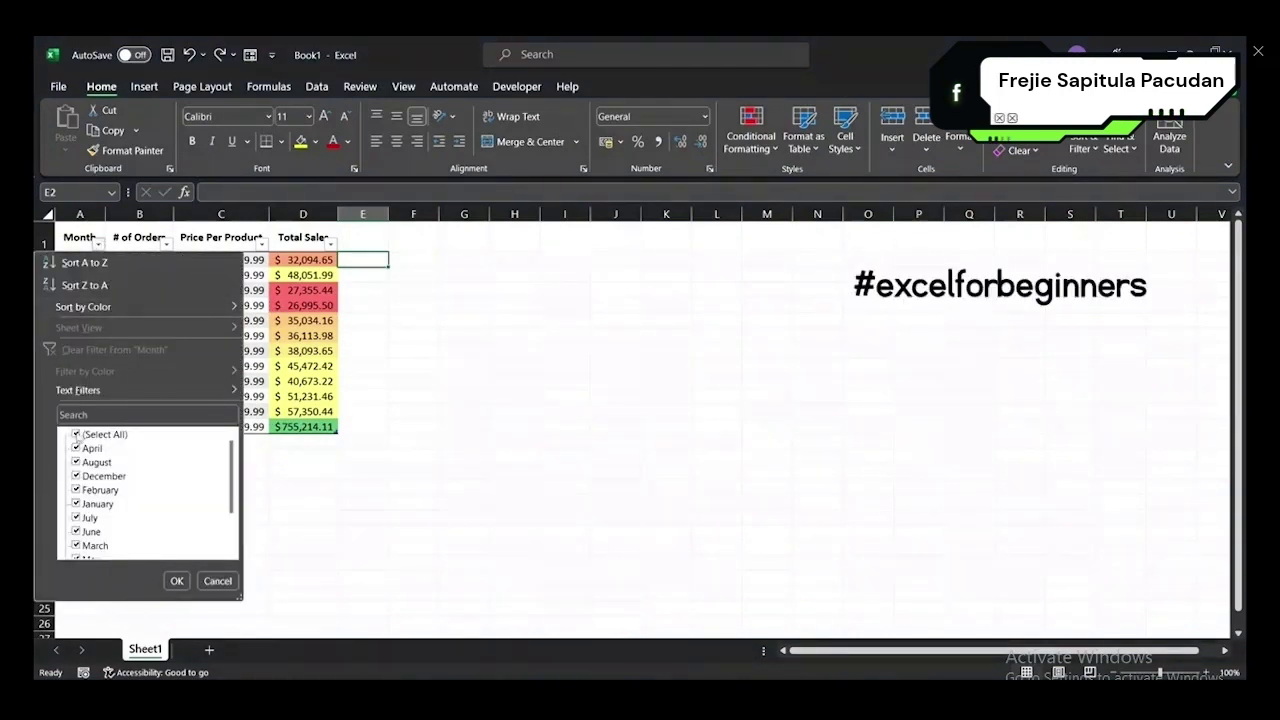
left_click(76, 435)
scroll(76, 455, "down", 1)
left_click(76, 462)
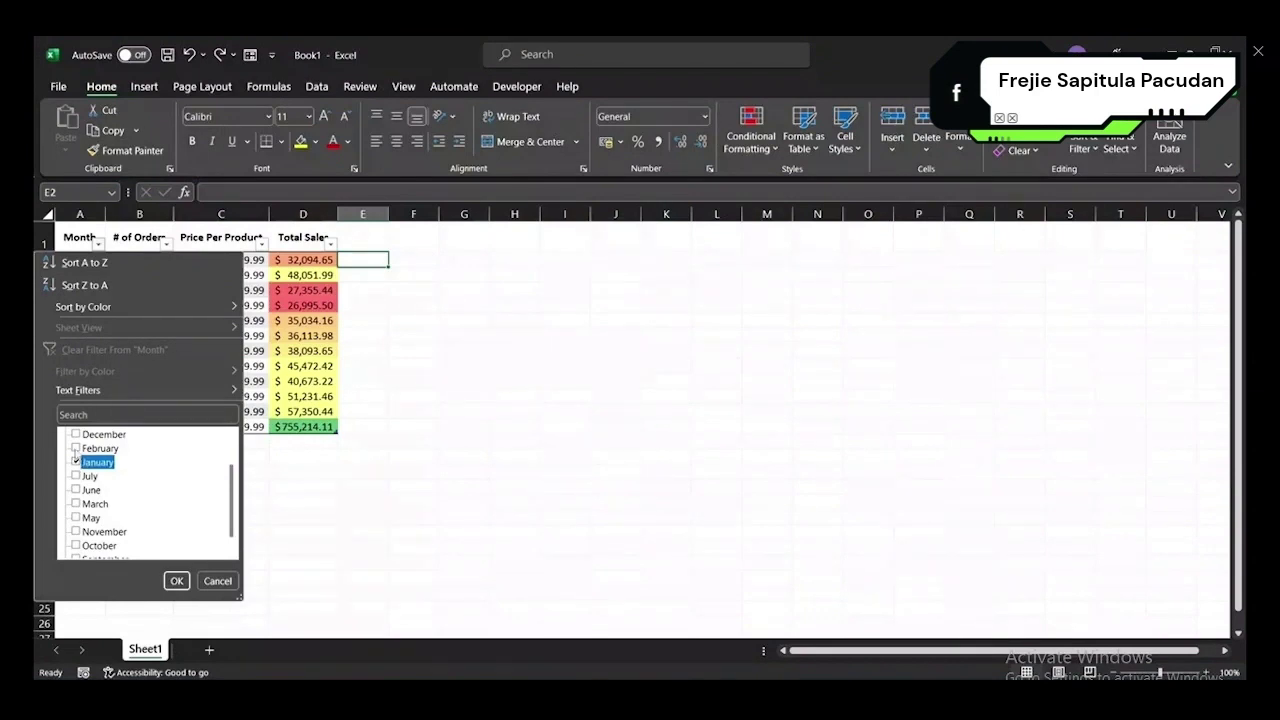
left_click(76, 503)
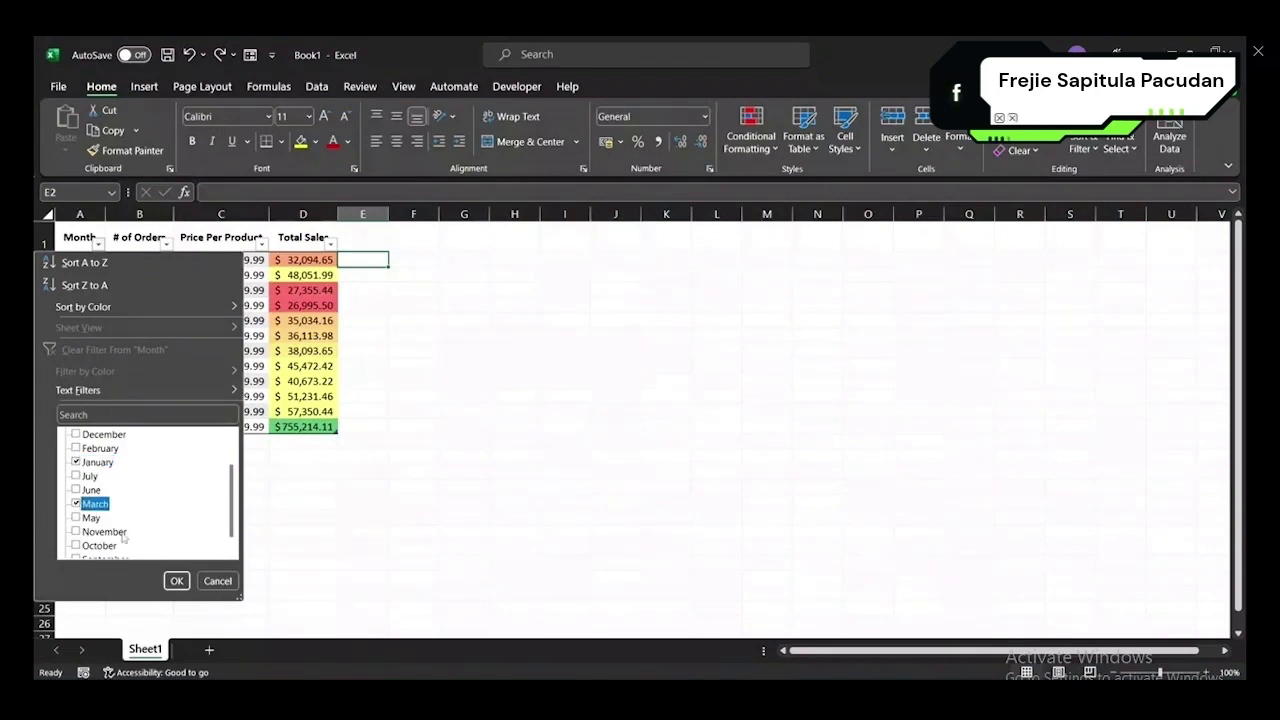
left_click(76, 449)
left_click(177, 581)
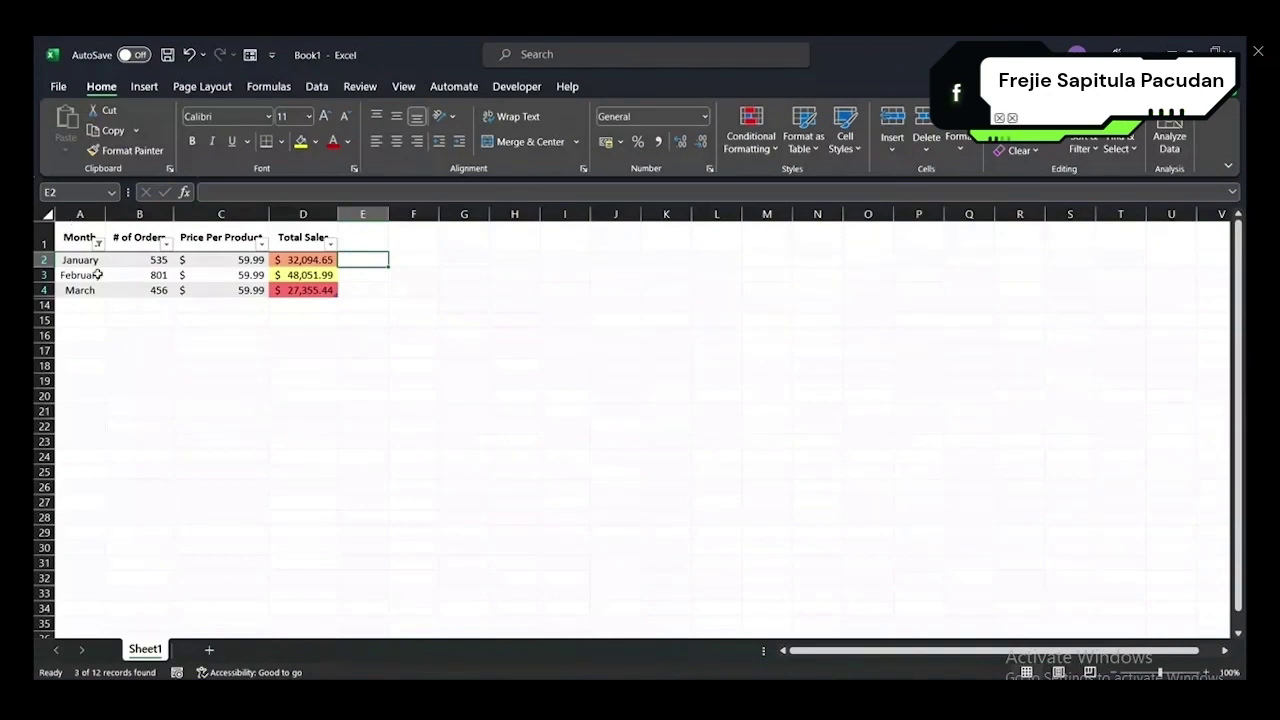
- Undo with Ctrl+Z to show all months again and reselect the data range A1:D13
left_click_drag(80, 260, 291, 293)
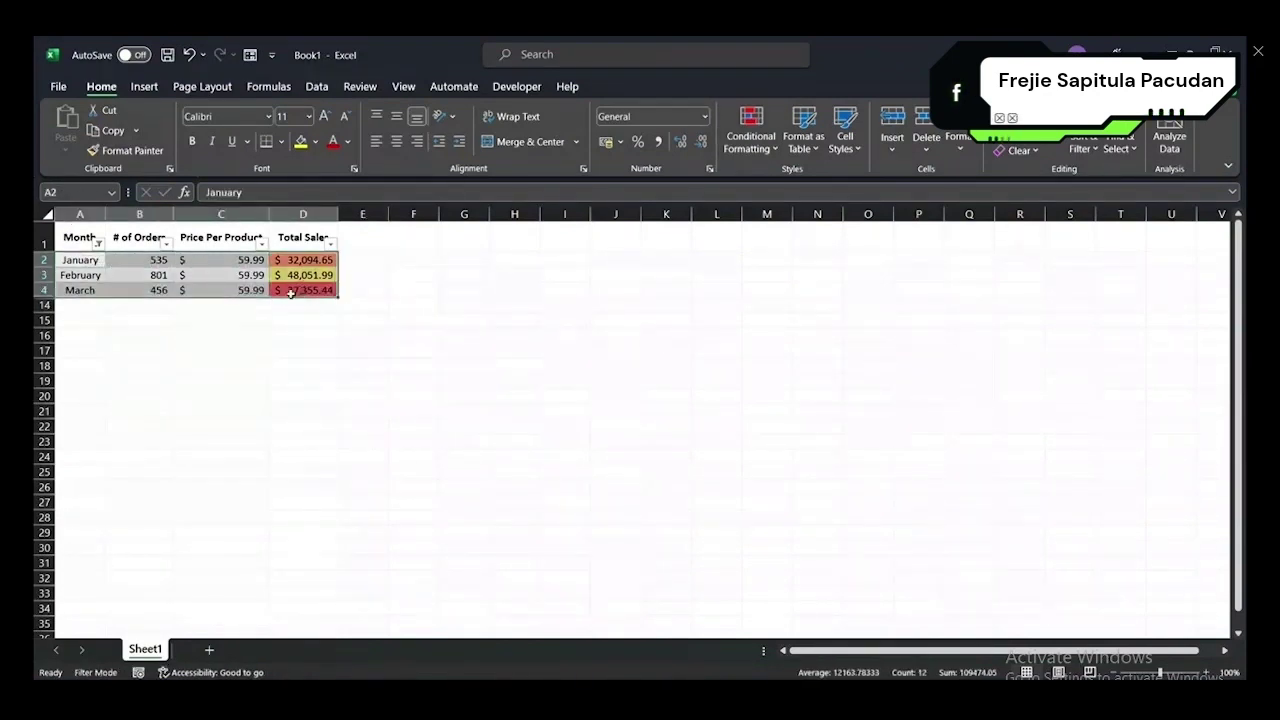
left_click(352, 320)
left_click(318, 366)
key("ctrl+z")
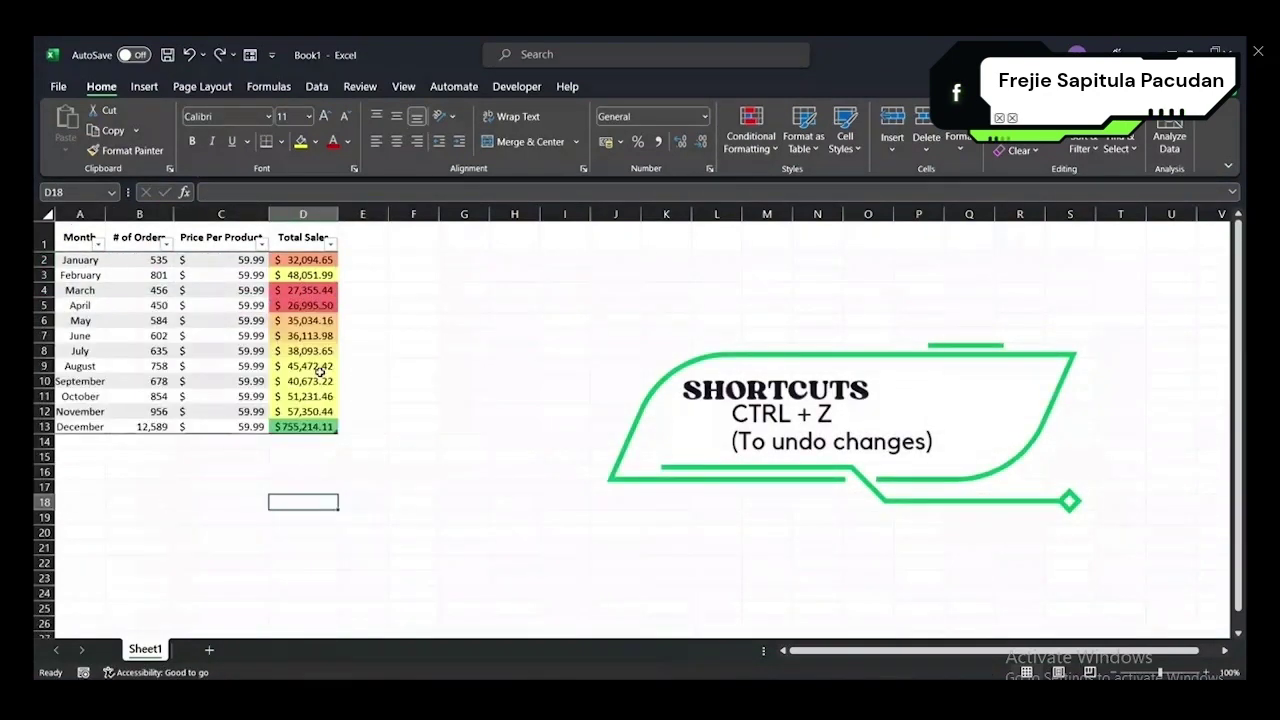
left_click_drag(90, 262, 143, 285)
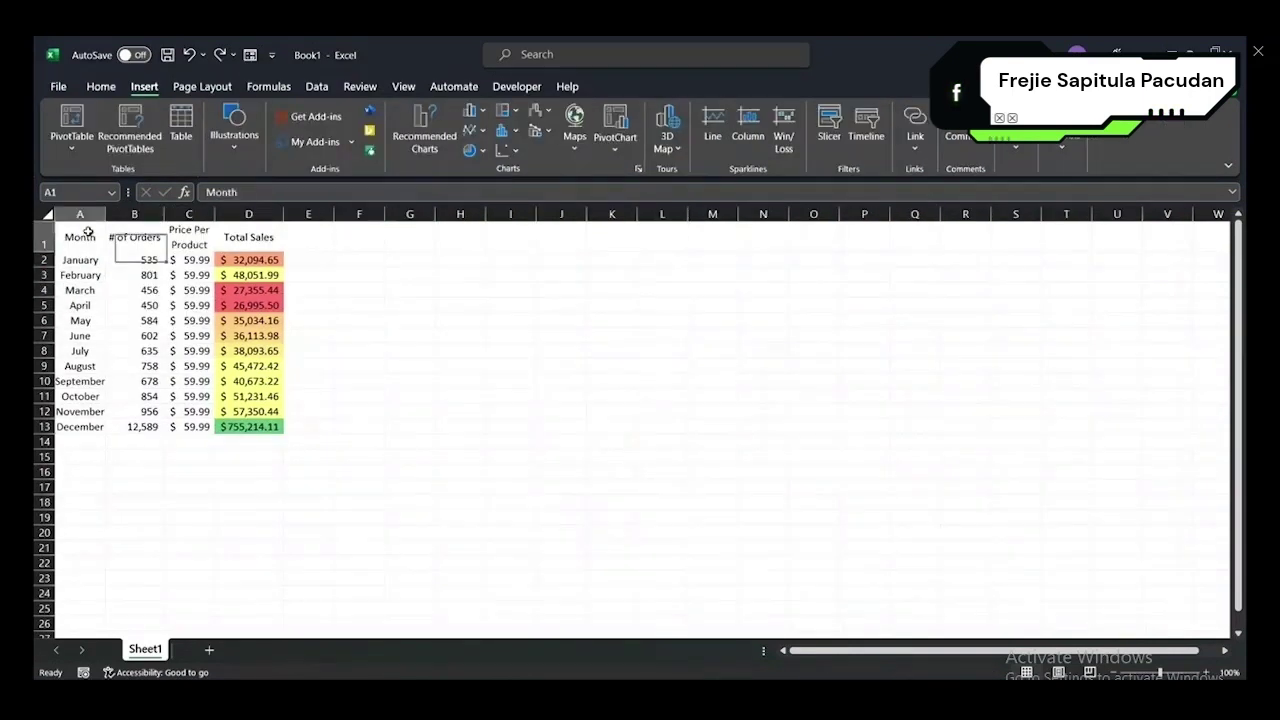
left_click_drag(80, 237, 249, 426)
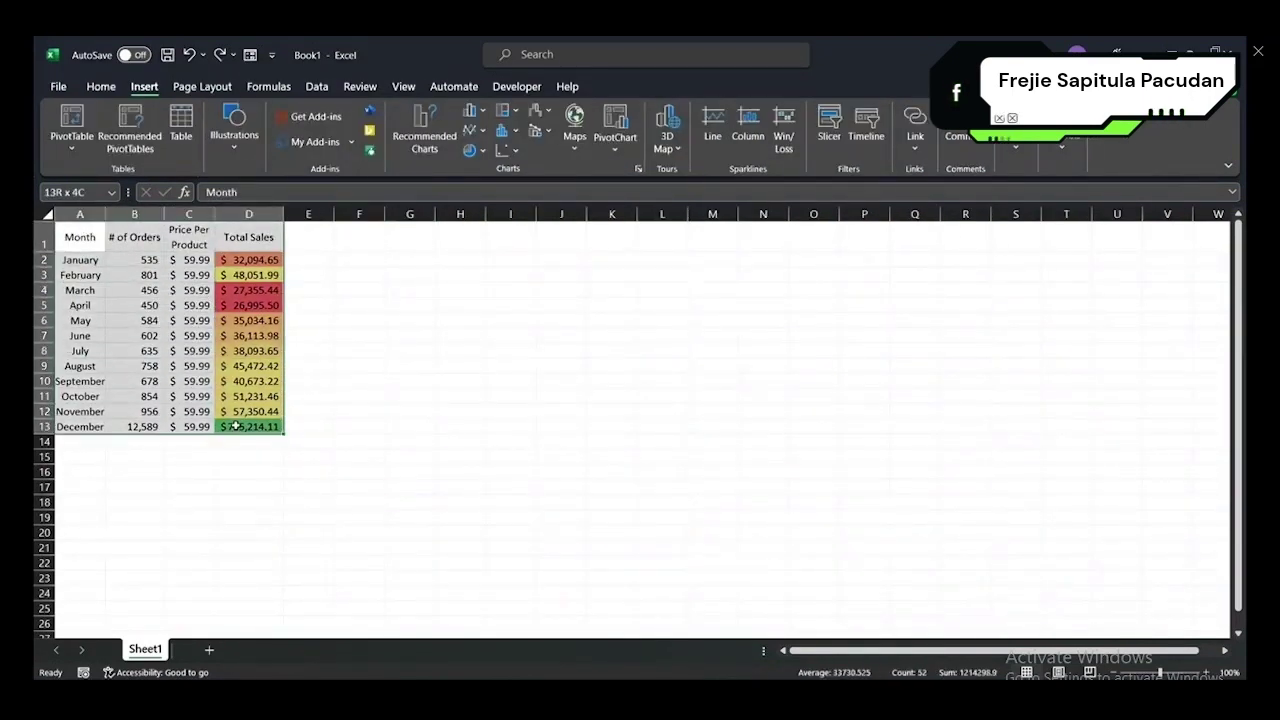
- Insert a table from the range and add a Total row summing Total Sales in D14
left_click(186, 138)
left_click(590, 471)
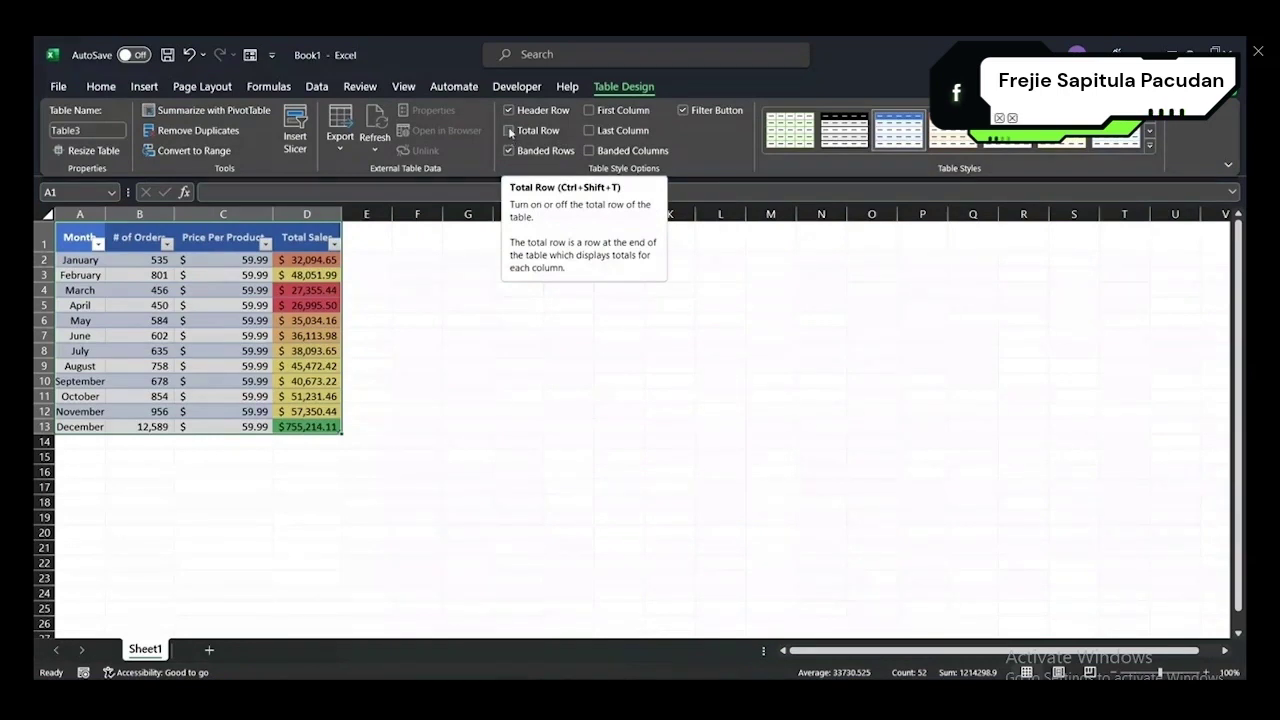
left_click(510, 131)
left_click_drag(203, 498, 203, 500)
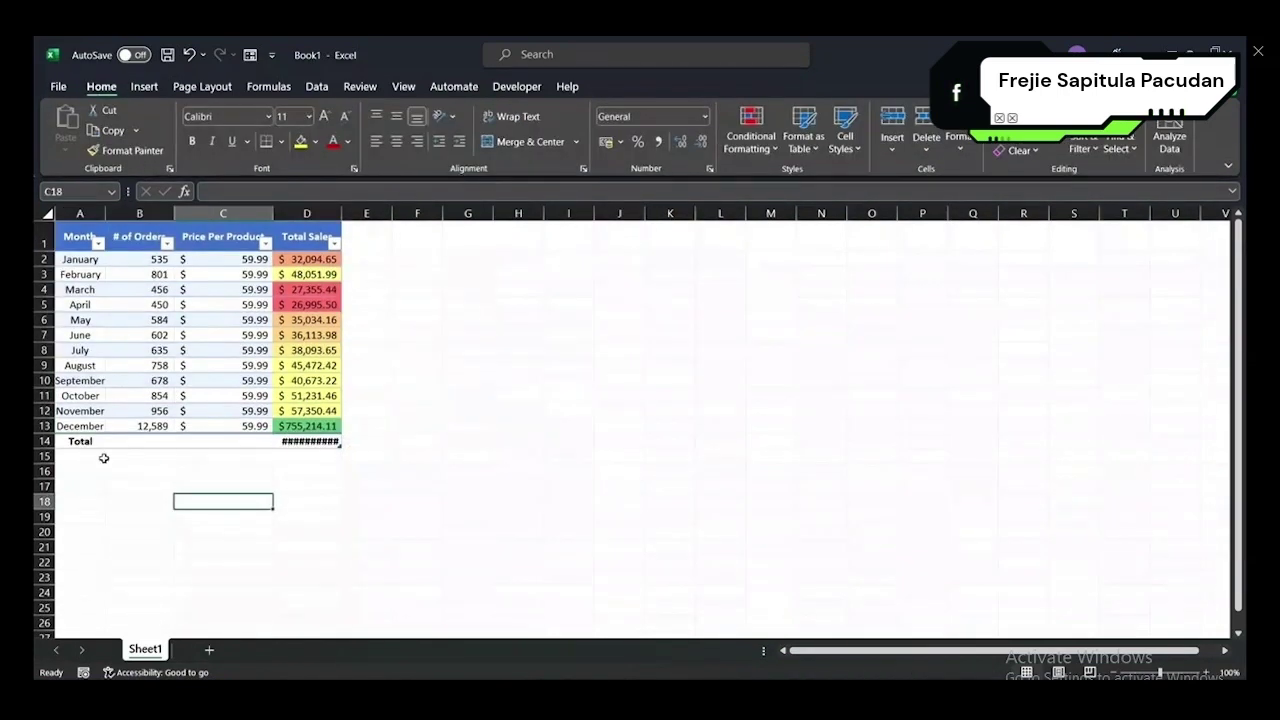
left_click(76, 443)
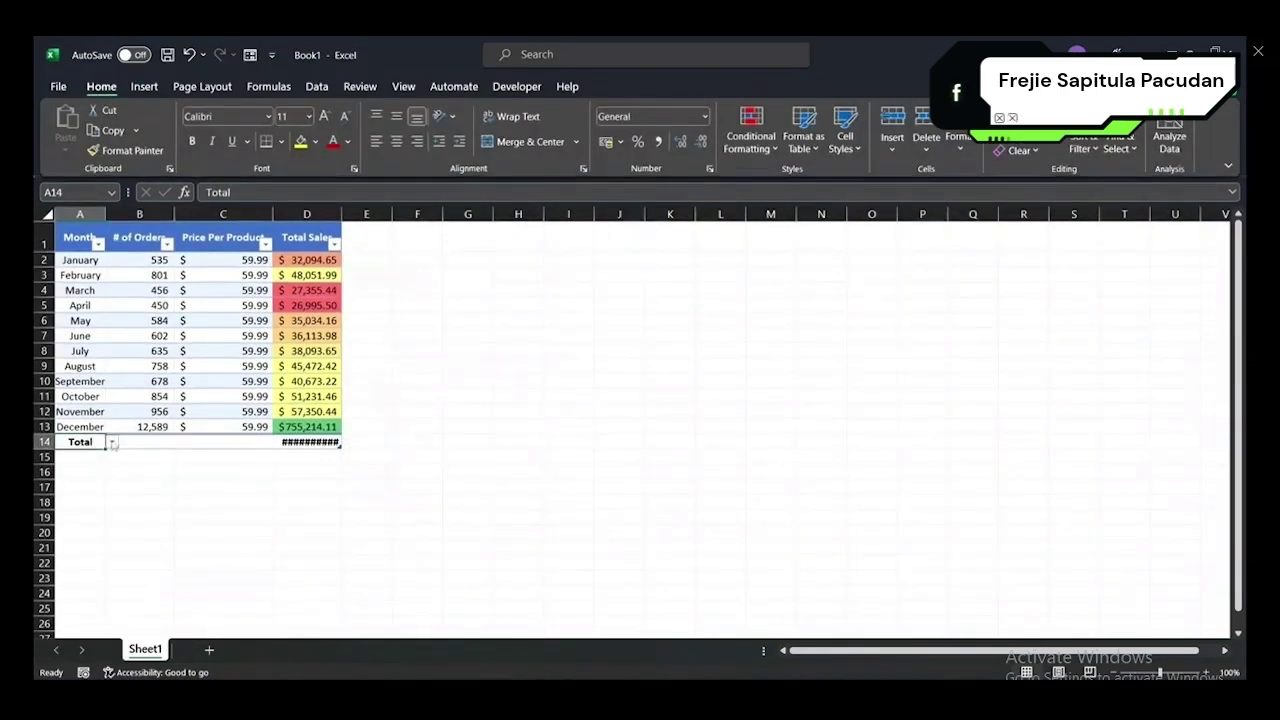
left_click(290, 440)
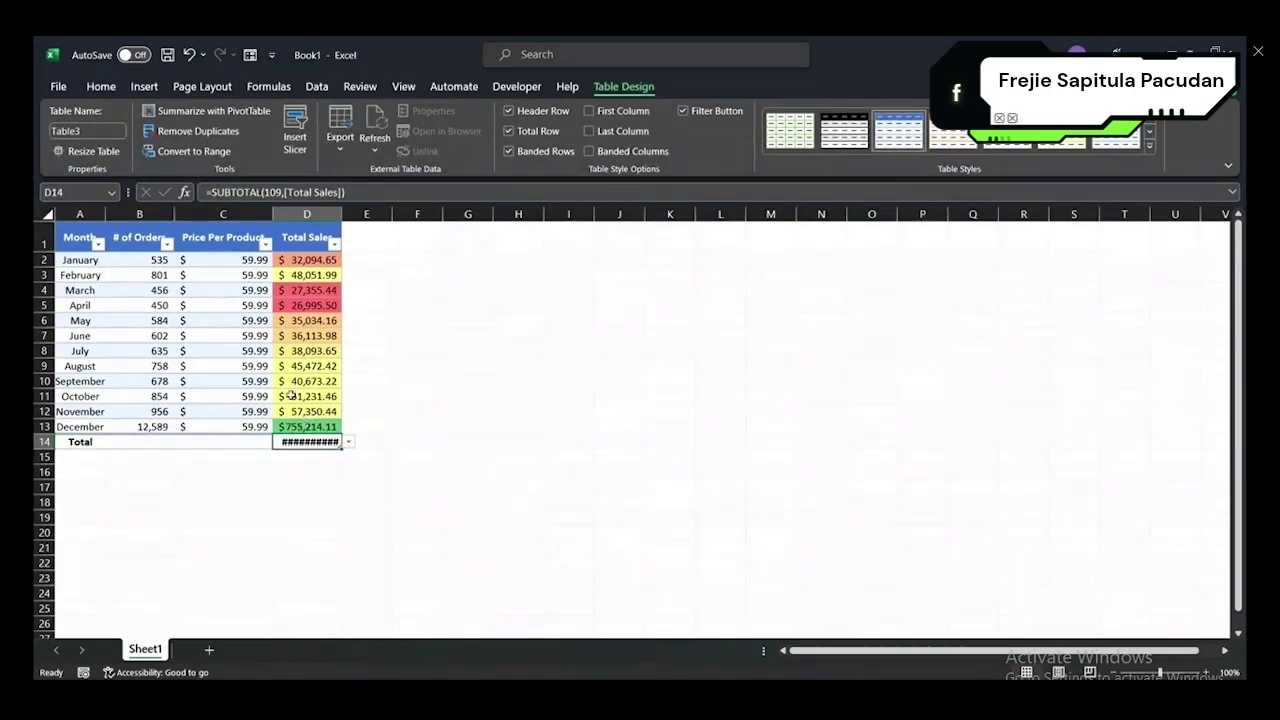
- Autofit column D so the $1,193,681.02 total shows in full
double_click(341, 213)
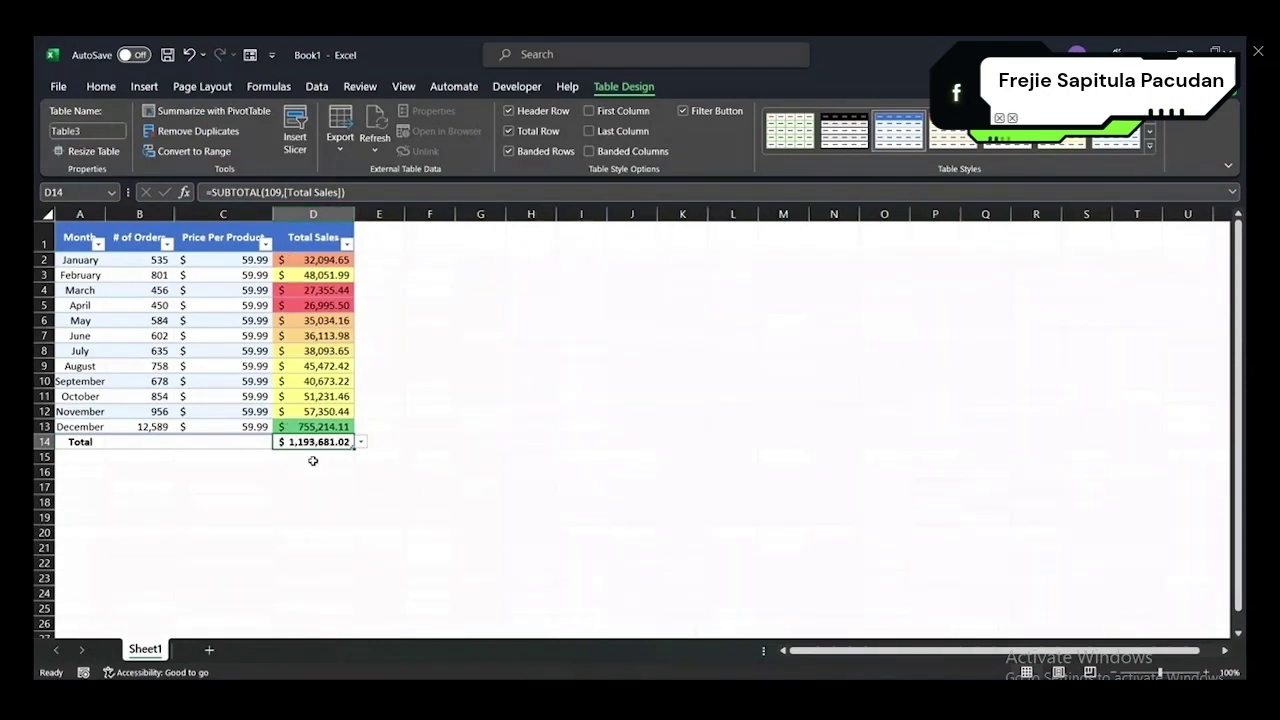
left_click_drag(309, 454, 291, 441)
left_click(140, 471)
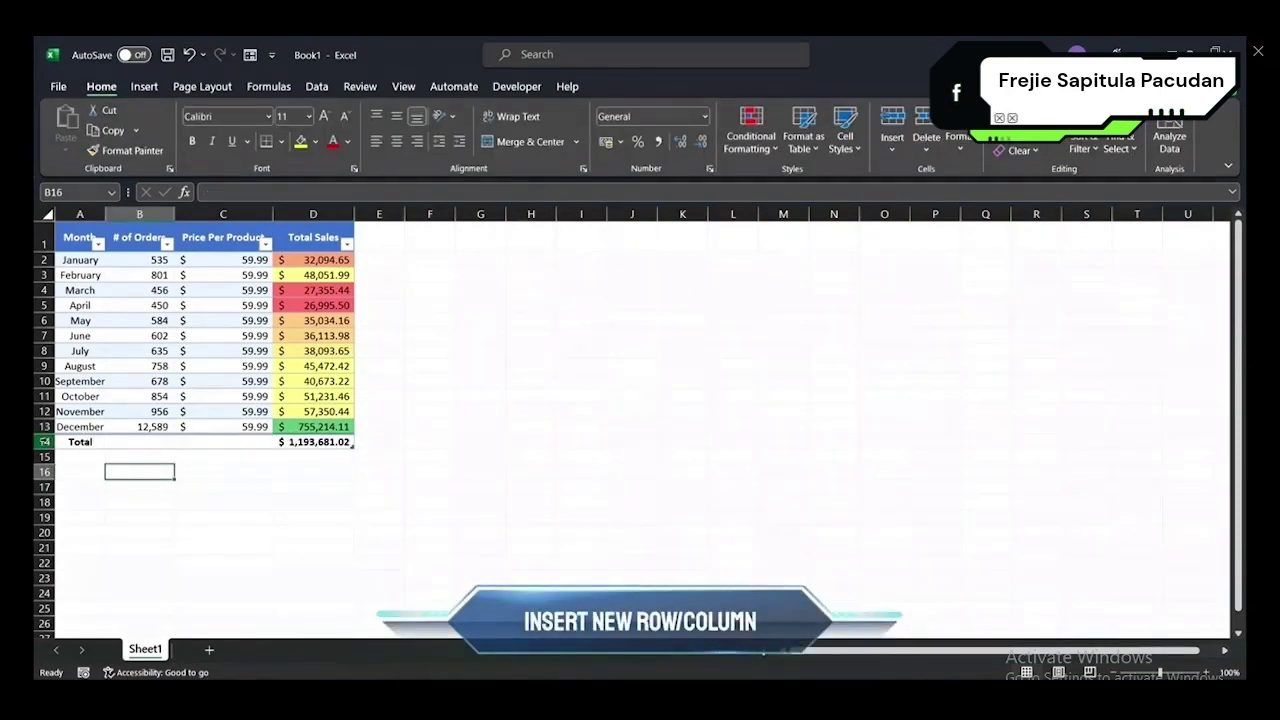
left_click(44, 441)
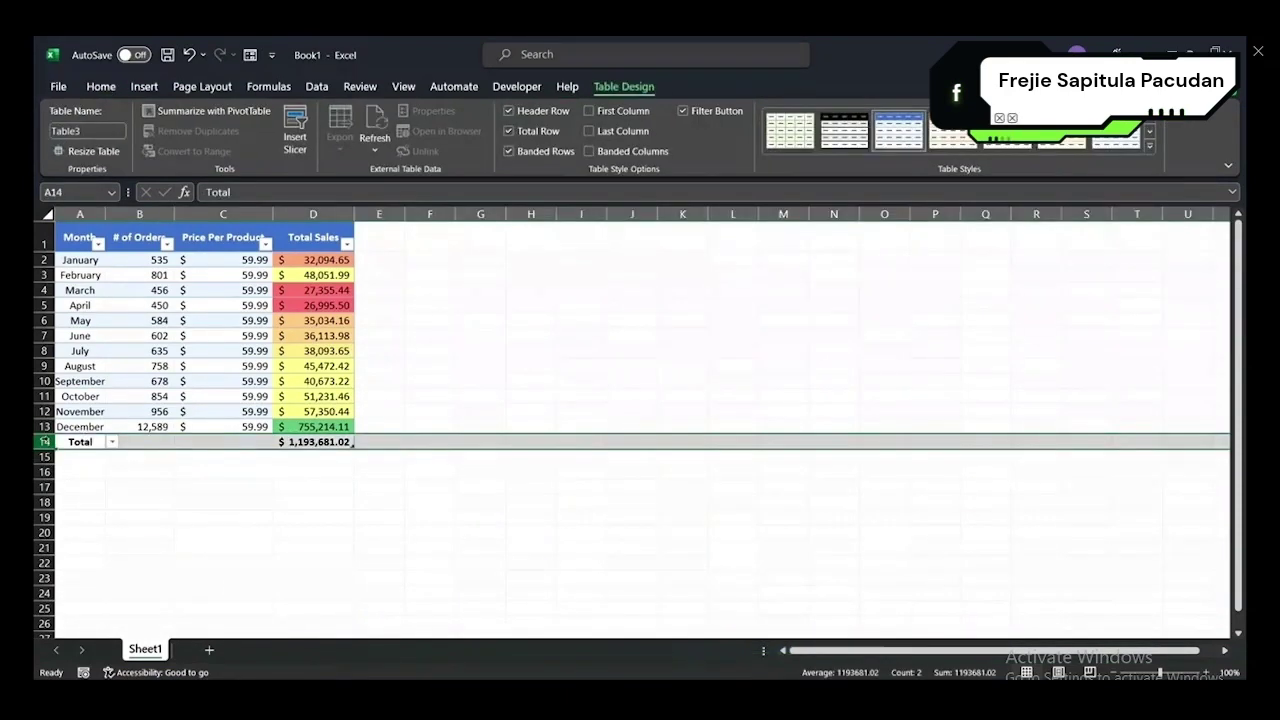
right_click(44, 441)
key("Escape")
right_click(47, 441)
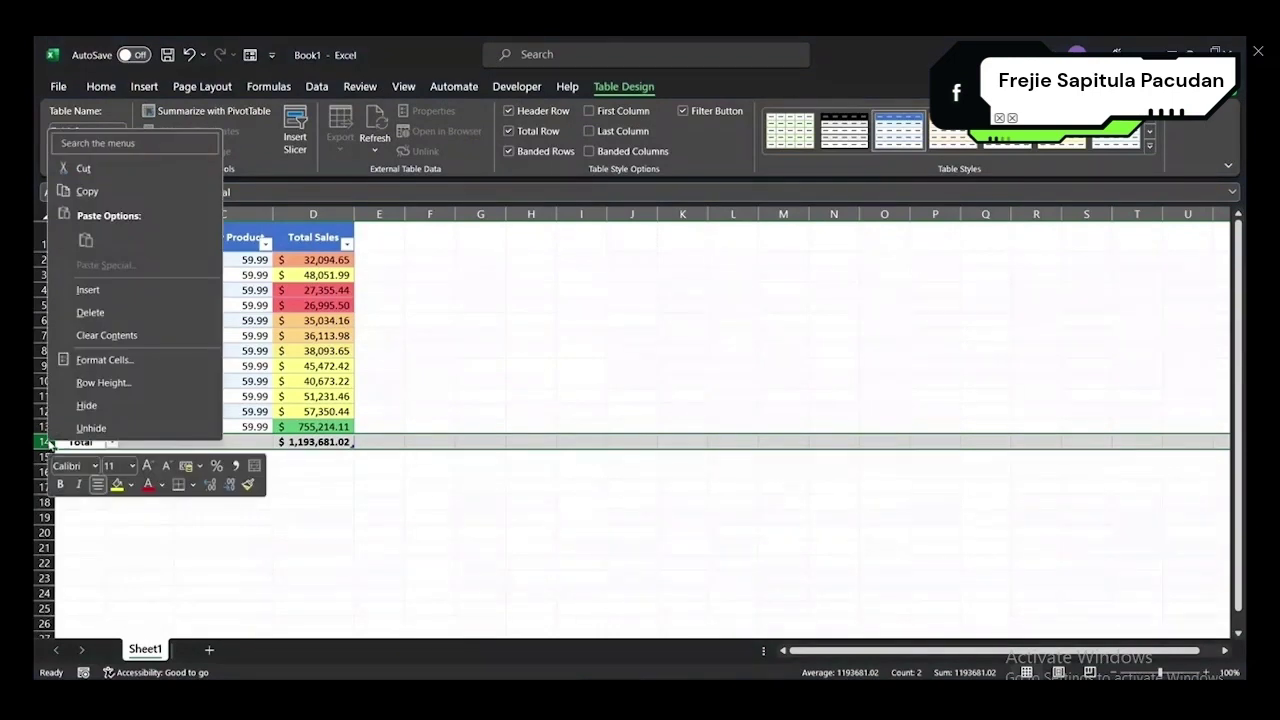
left_click(88, 289)
left_click(85, 441)
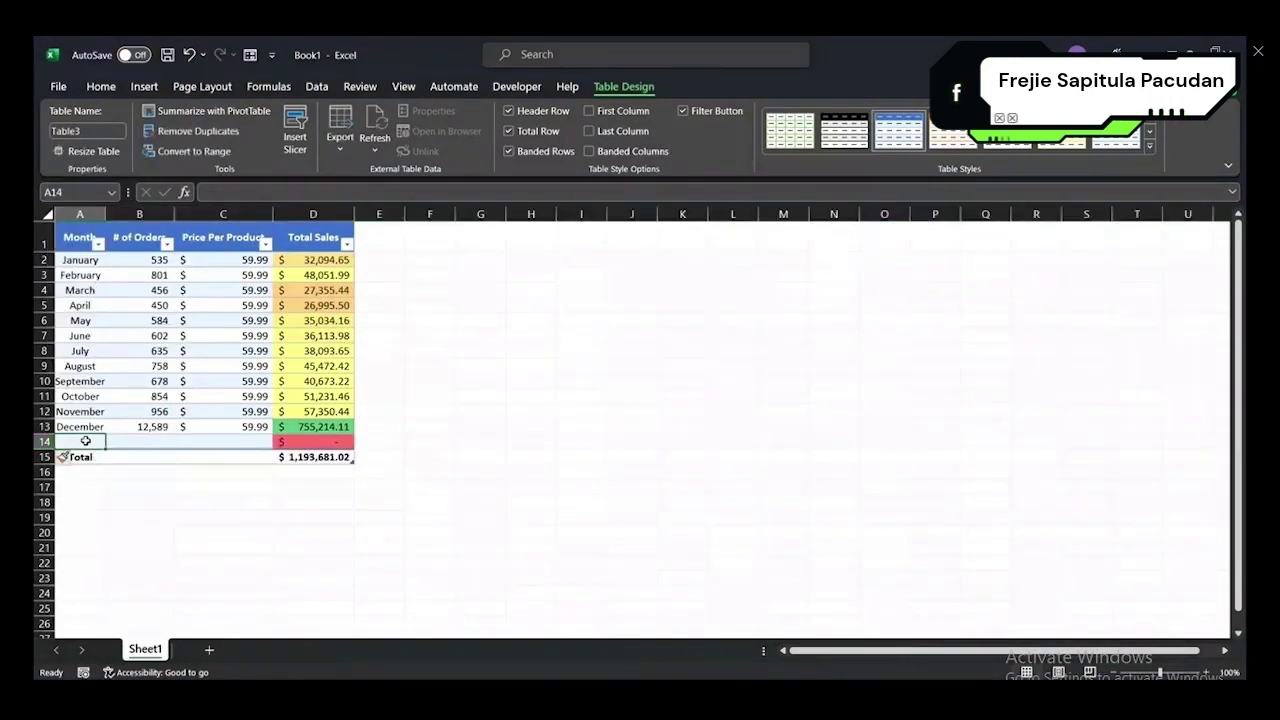
type("January 2023")
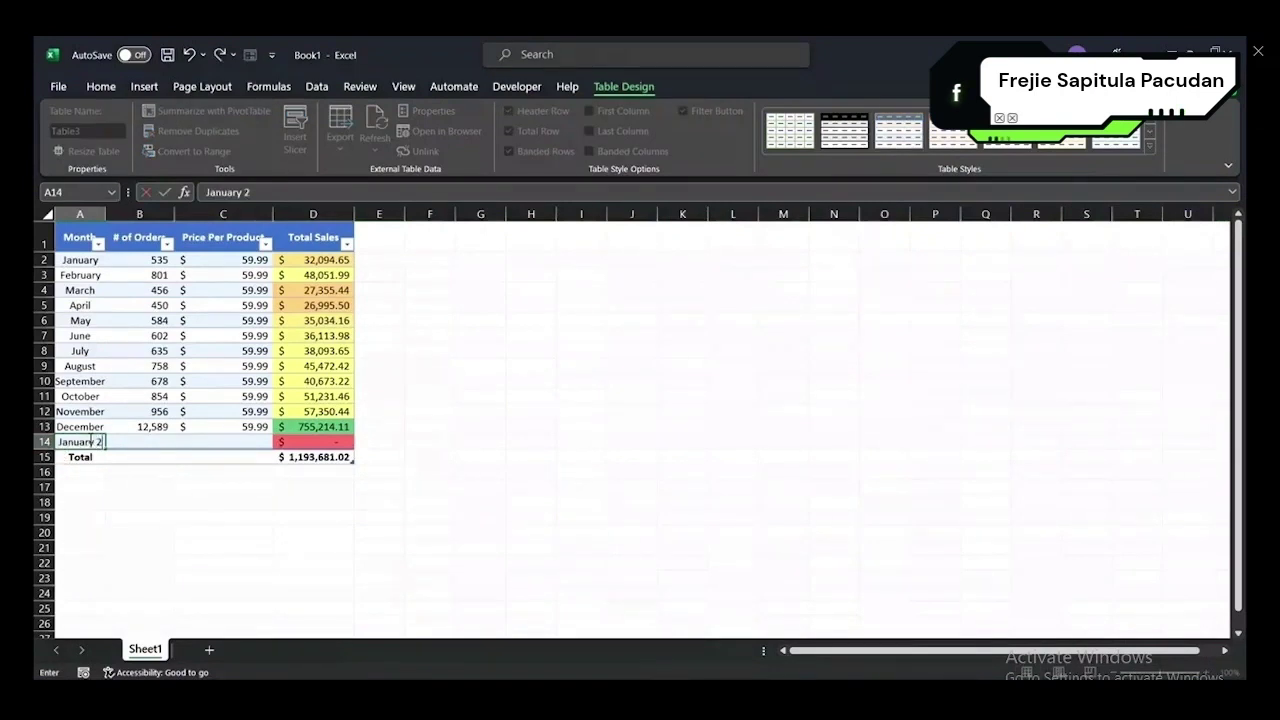
left_click(98, 485)
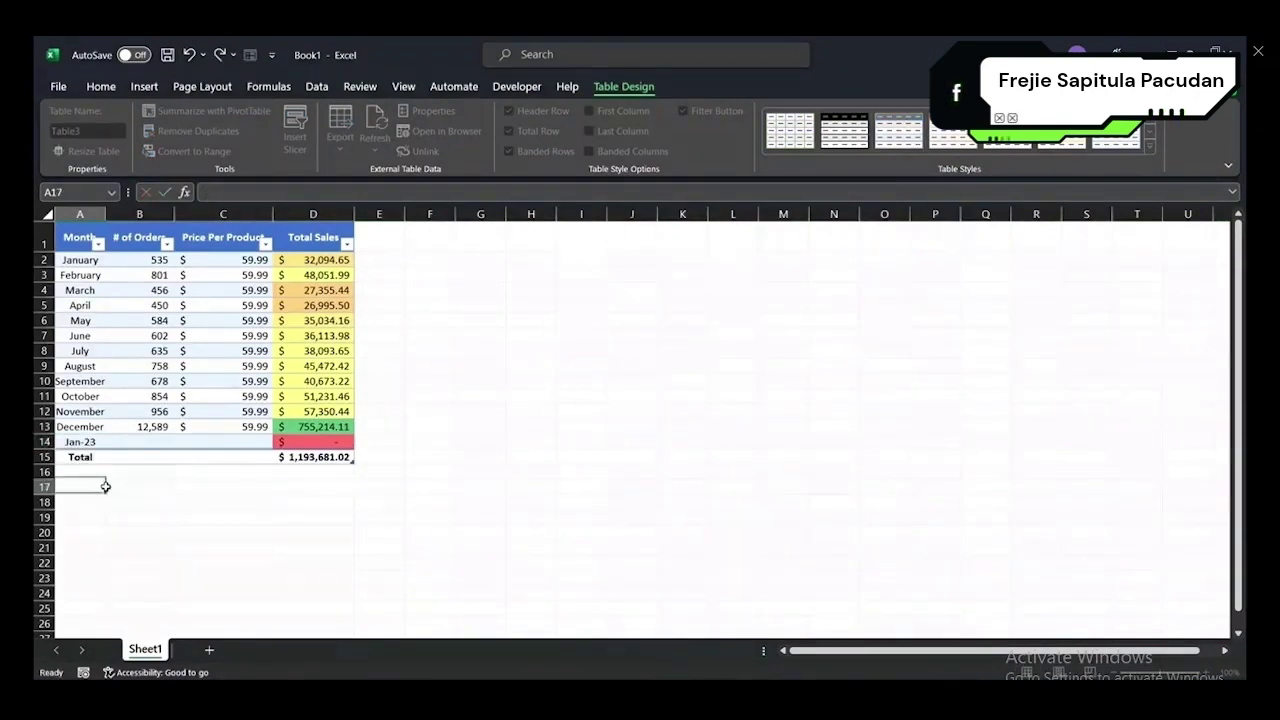
left_click(124, 440)
type("5640")
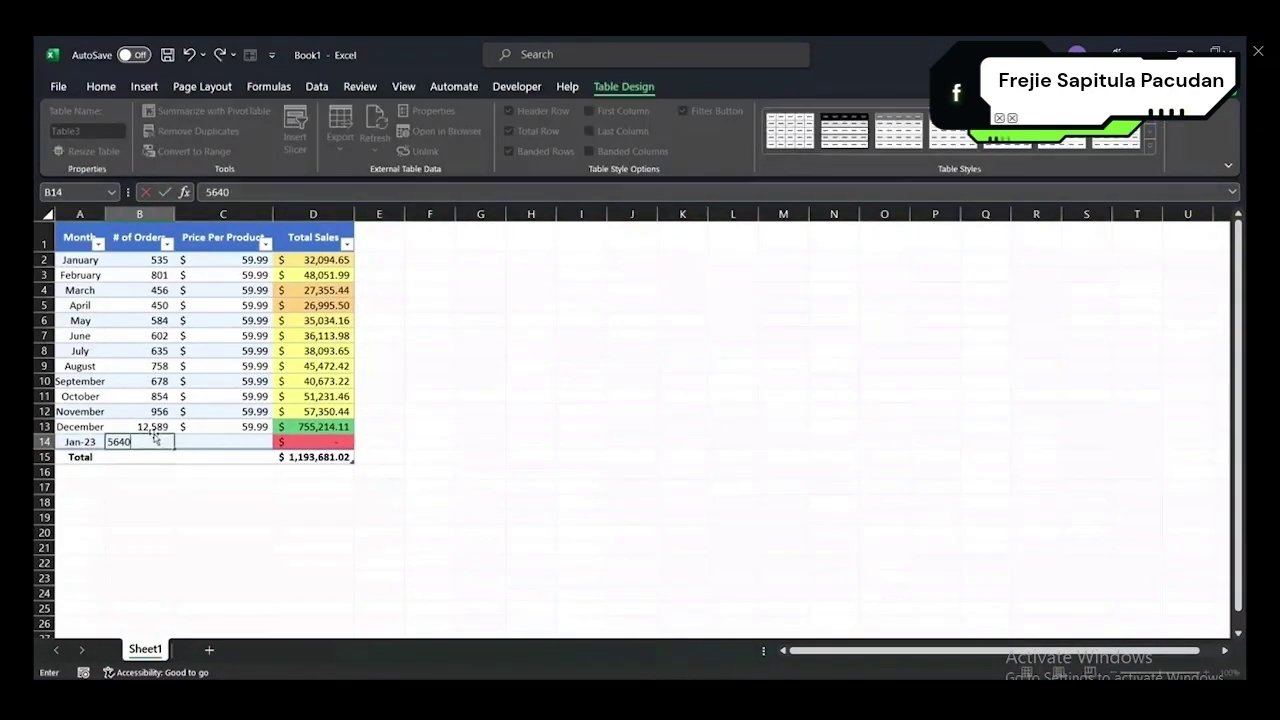
left_click(220, 425)
key("ctrl+c")
left_click(208, 441)
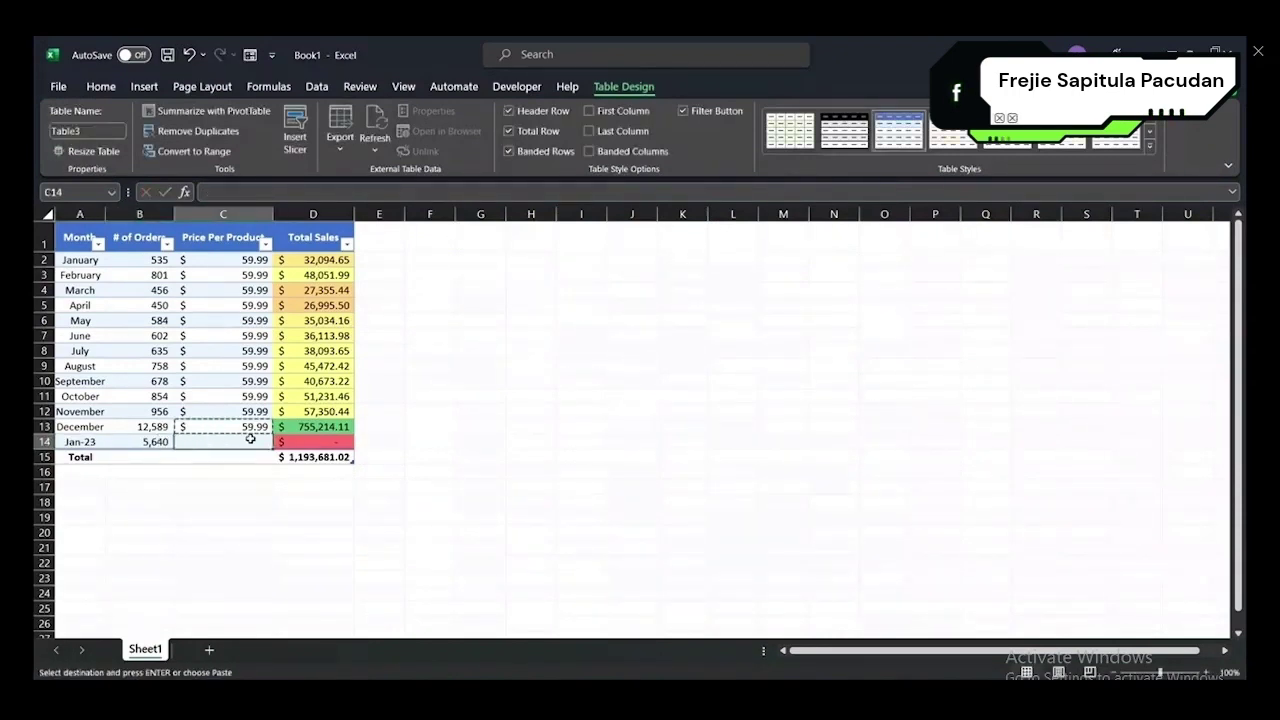
key("ctrl+v")
left_click(338, 440)
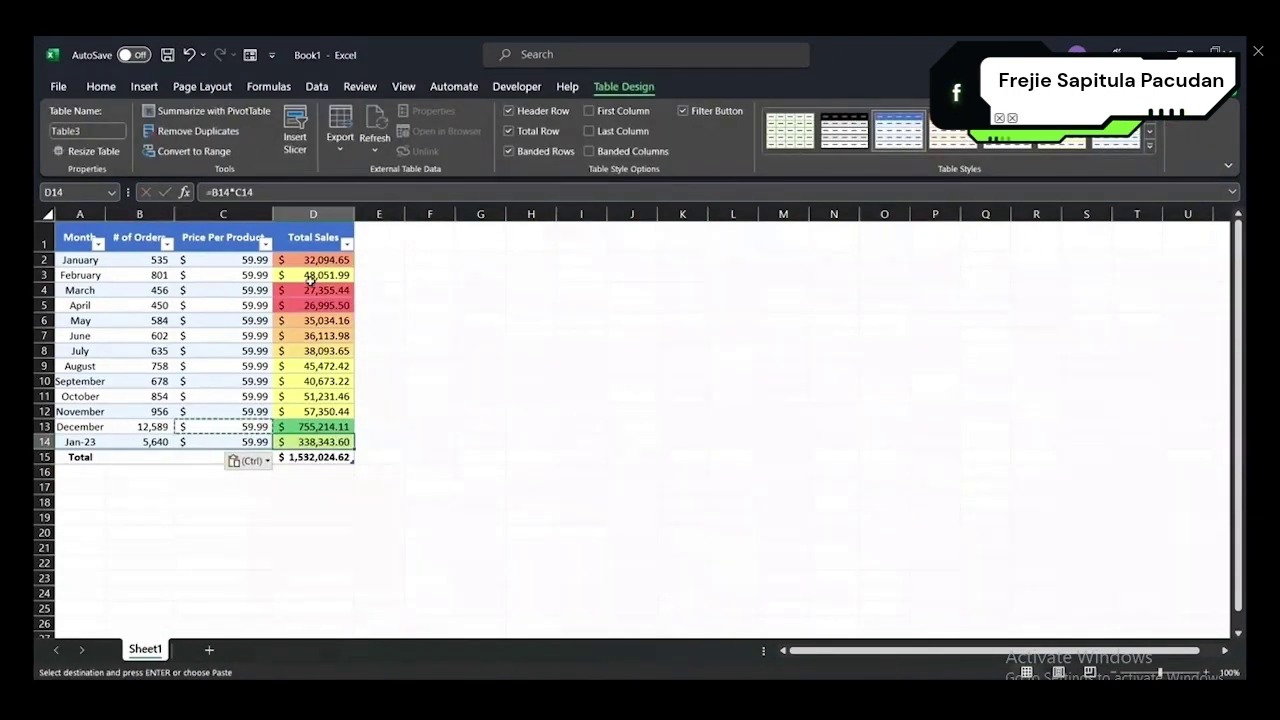
left_click(311, 338)
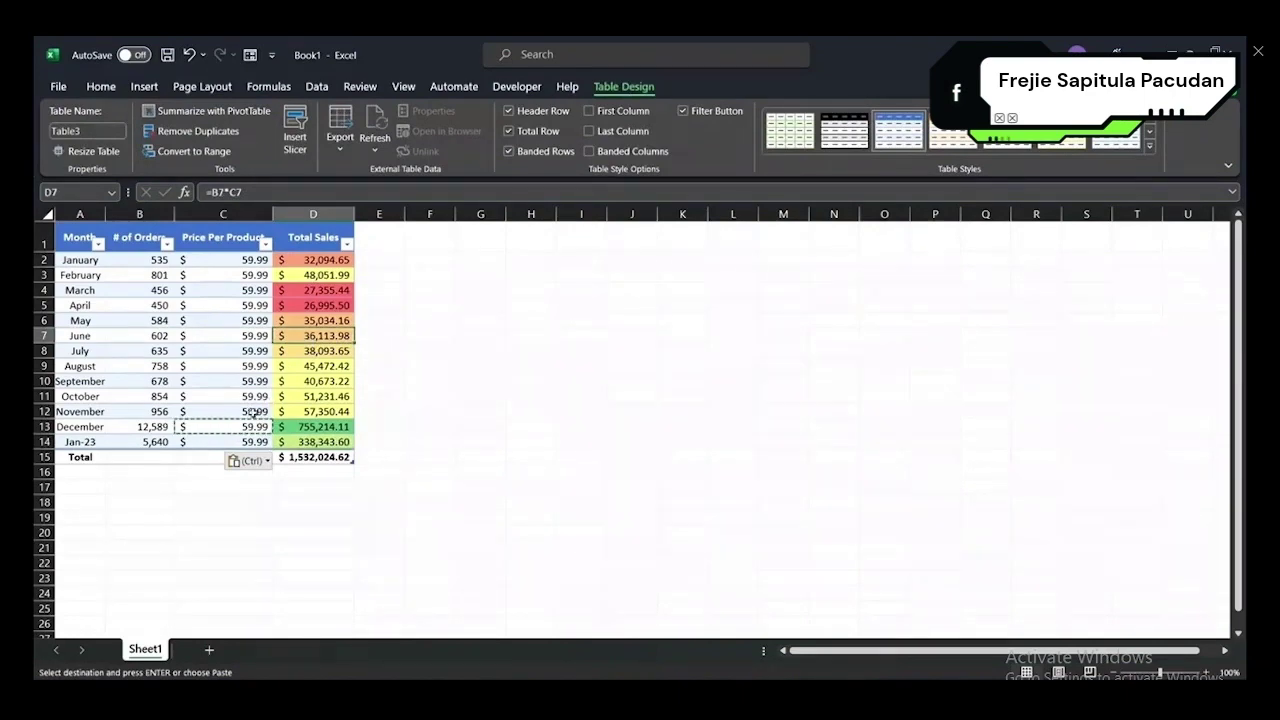
left_click(214, 440)
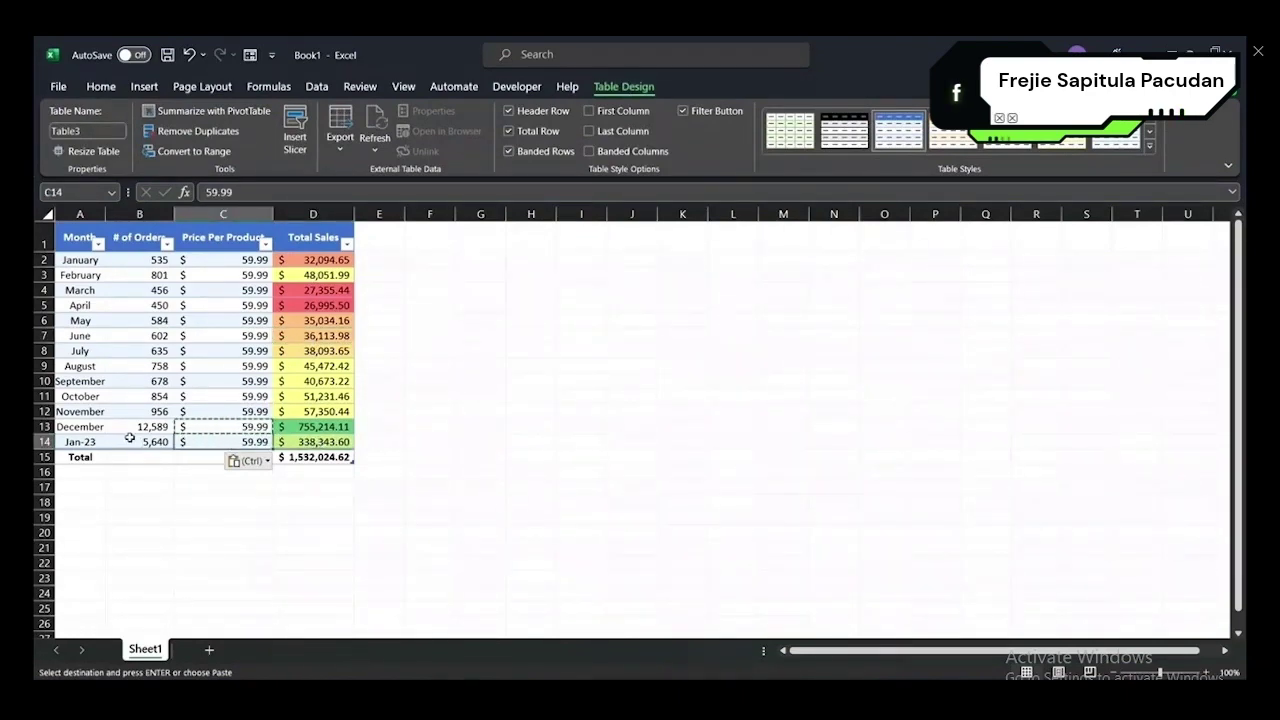
left_click_drag(118, 440, 225, 442)
key("Delete")
key("shift+Left")
key("Delete")
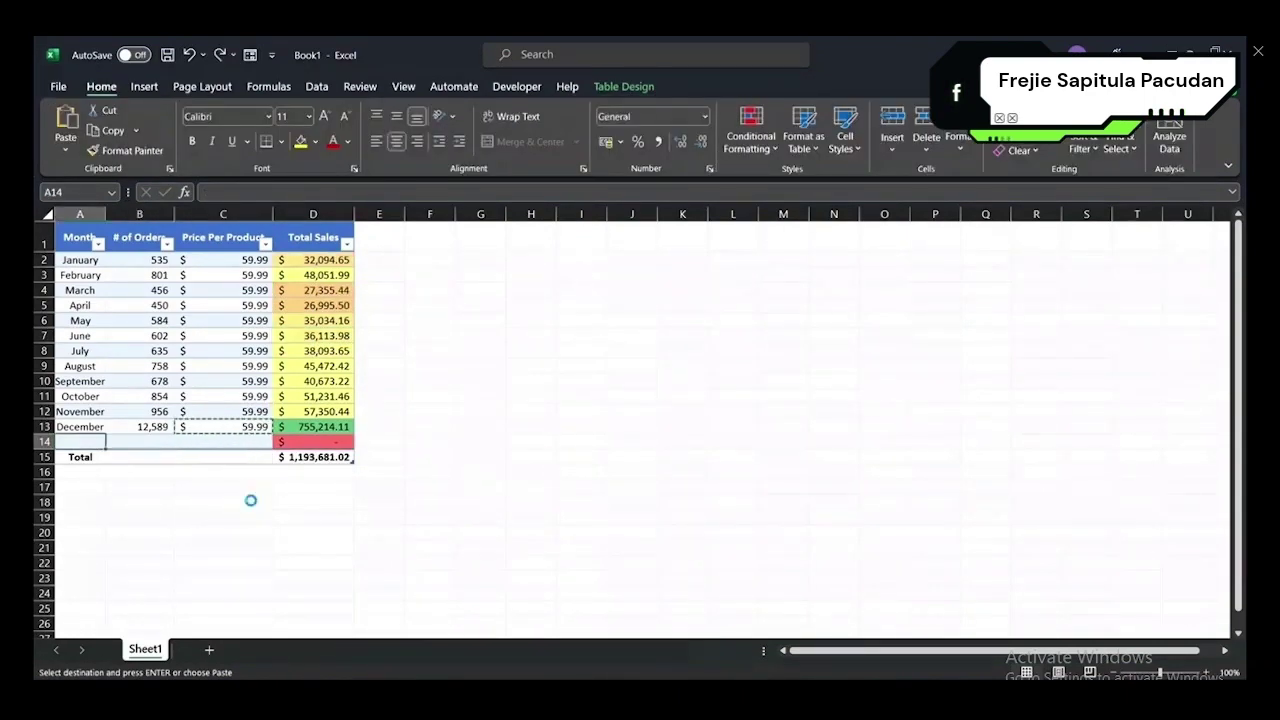
key("ctrl+minus")
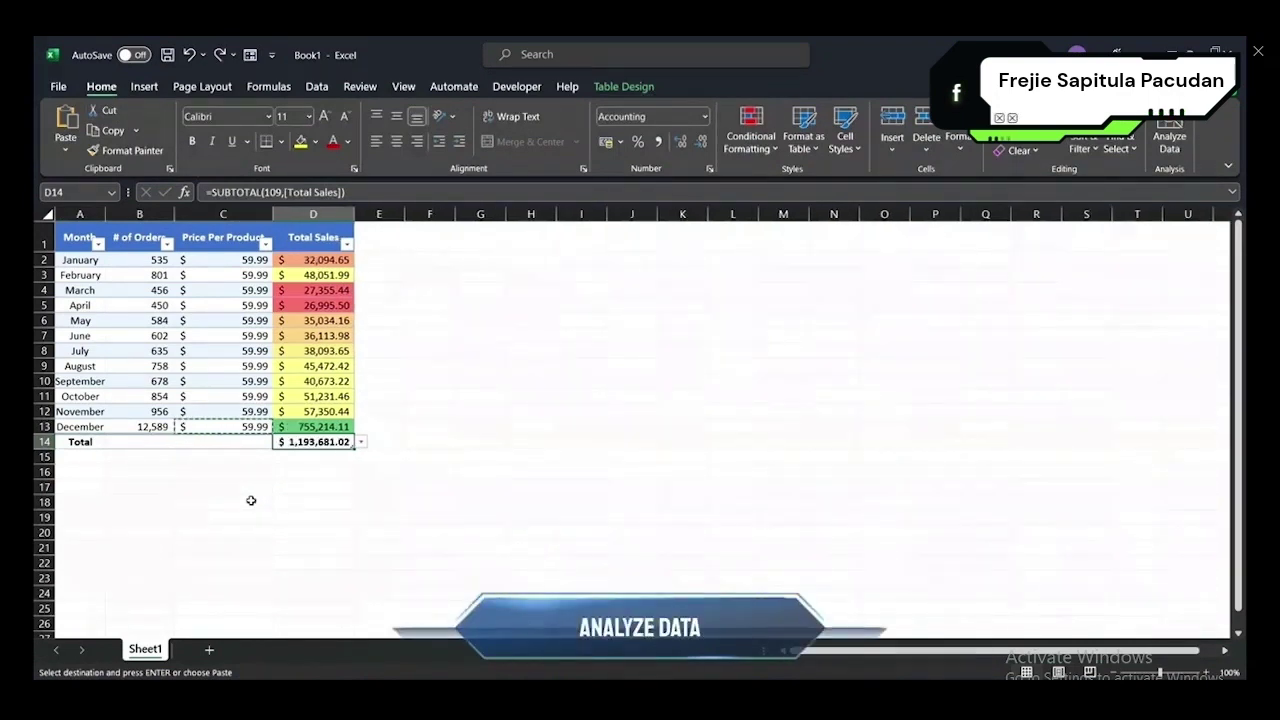
- Ask Analyze Data for the total # of Orders, then the average # of Orders (1,658)
left_click(251, 500)
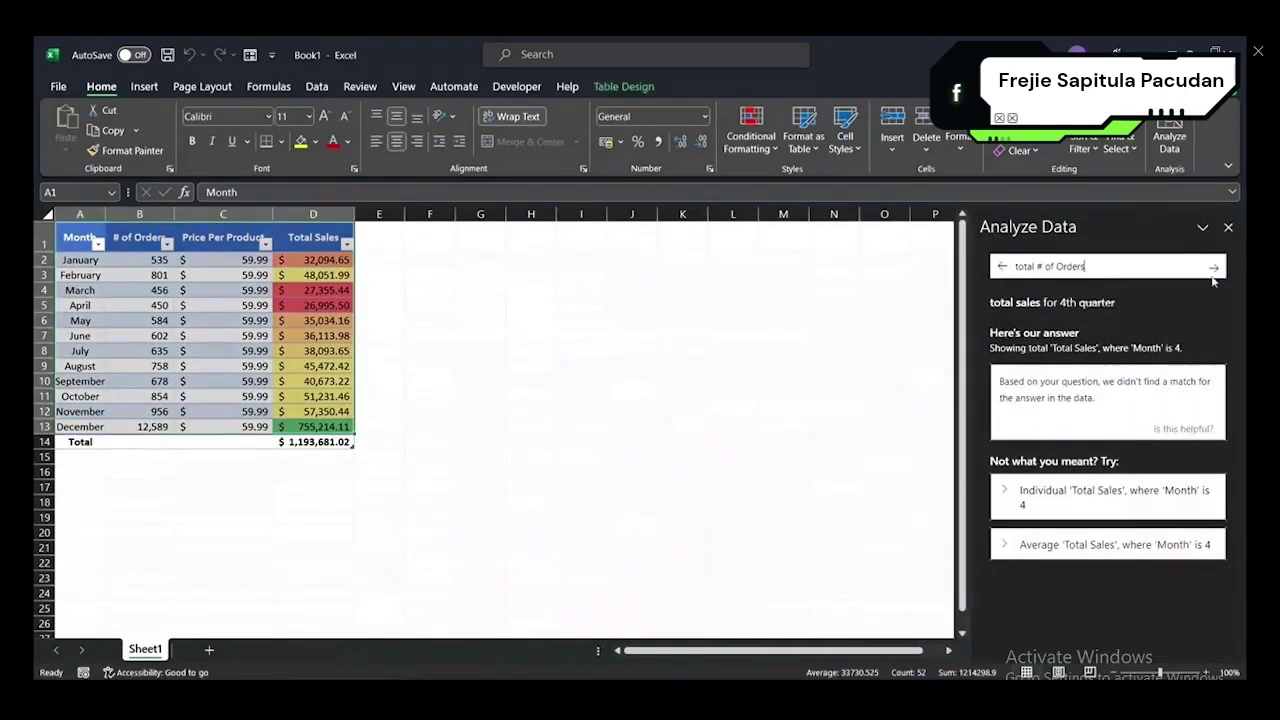
key("Return")
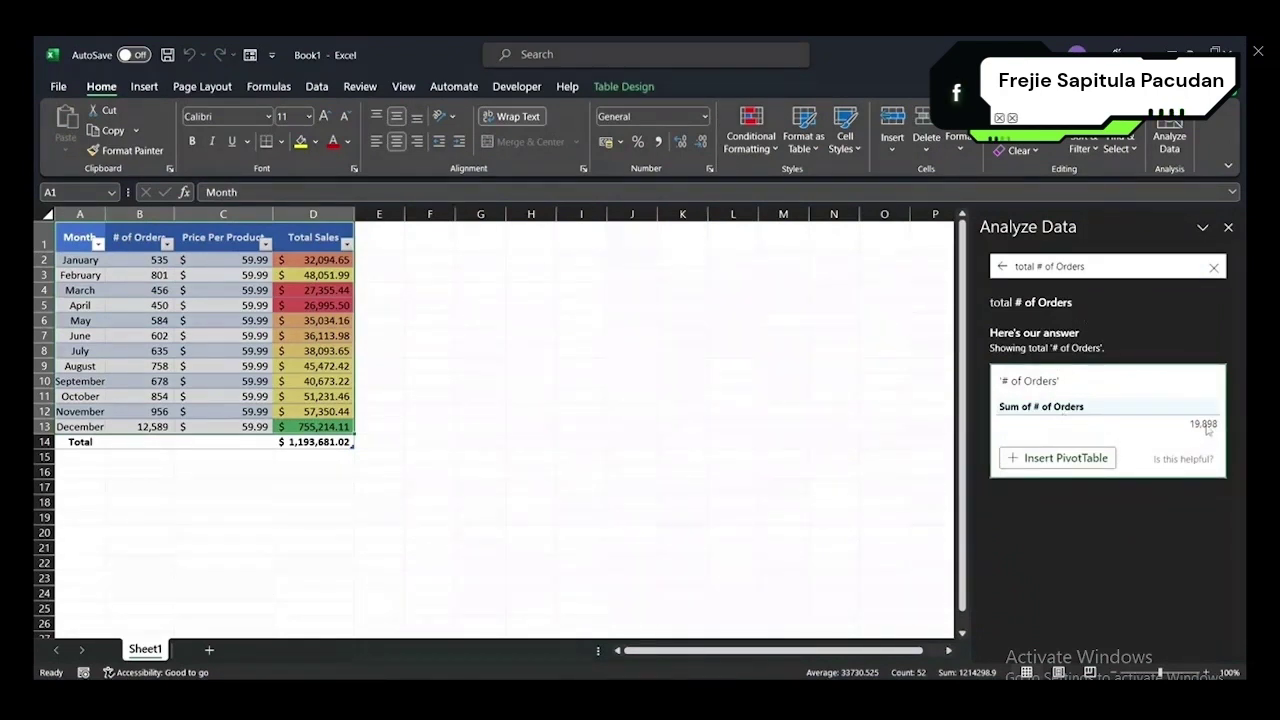
triple_click(1012, 262)
type("average #")
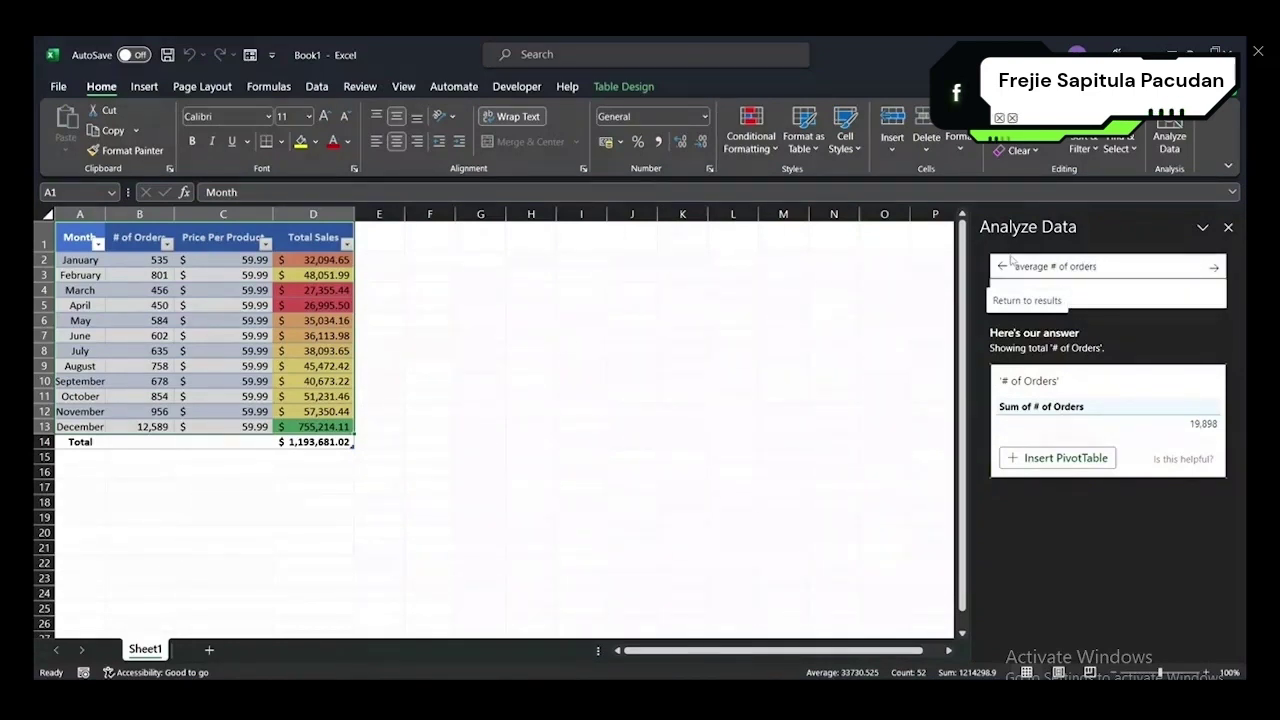
left_click(1082, 302)
key("Return")
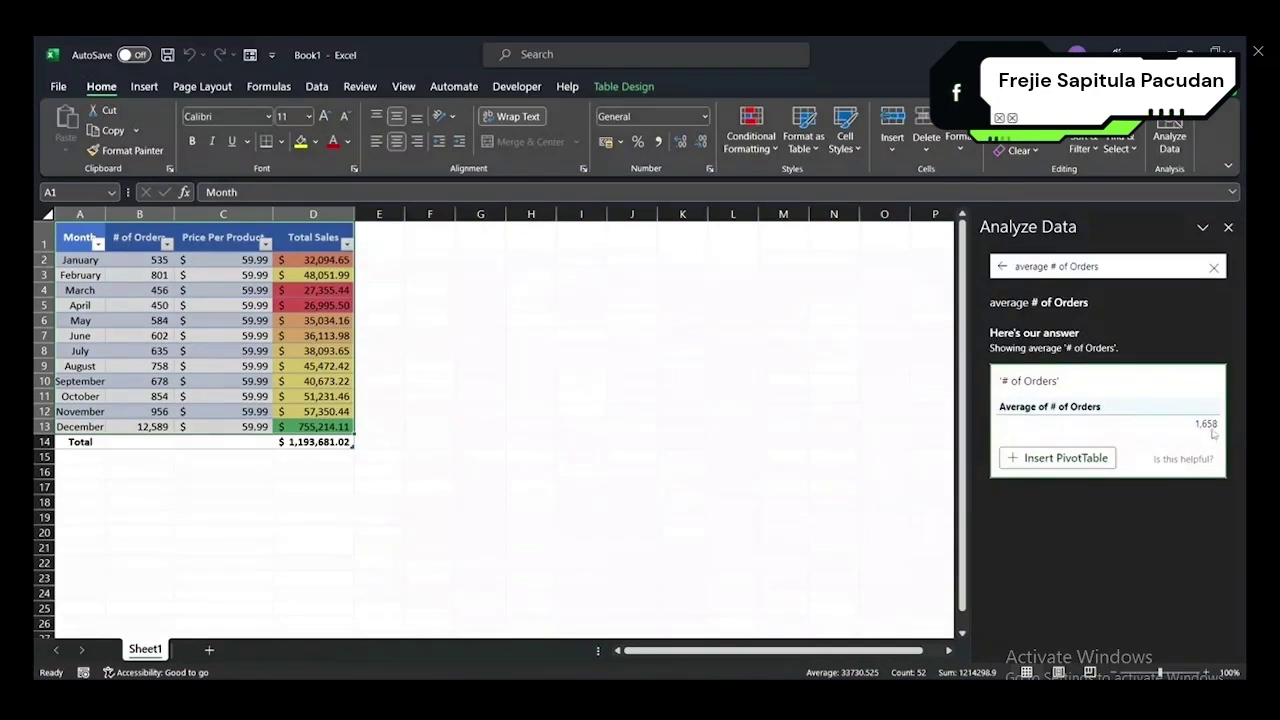
- Select the # of Orders values B2:B13, then cell F14
left_click(866, 347)
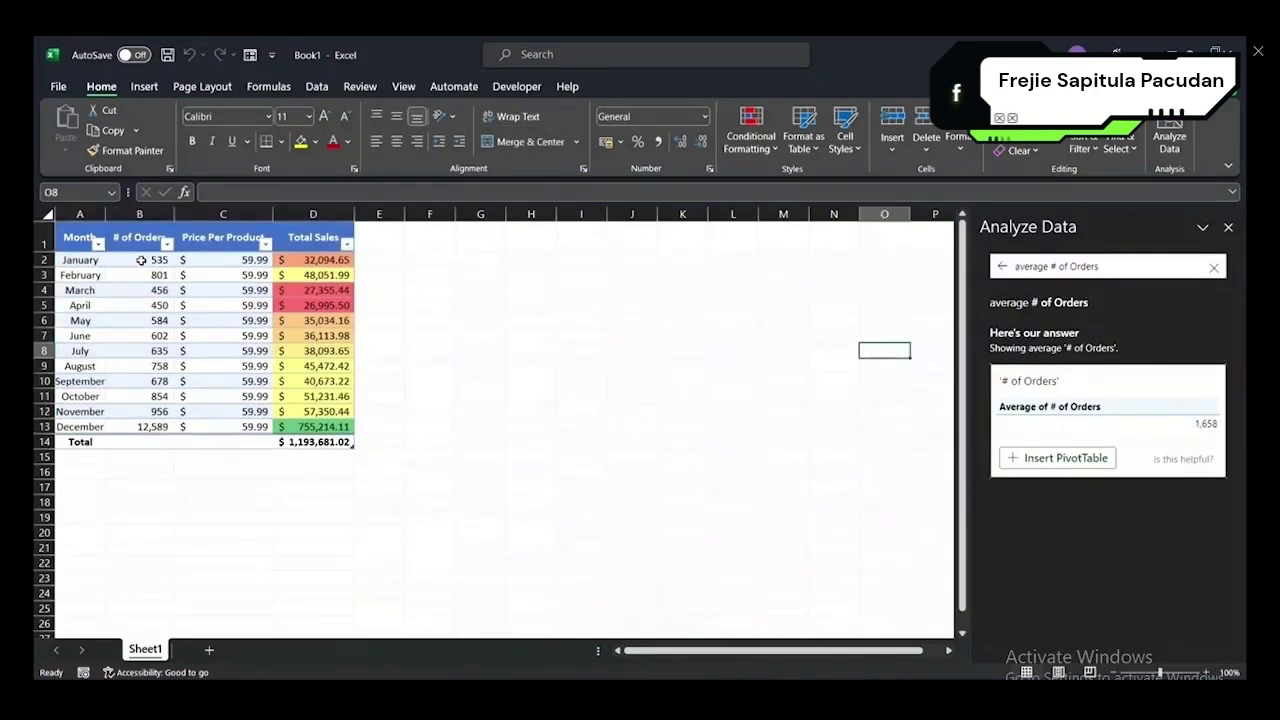
left_click_drag(141, 260, 150, 426)
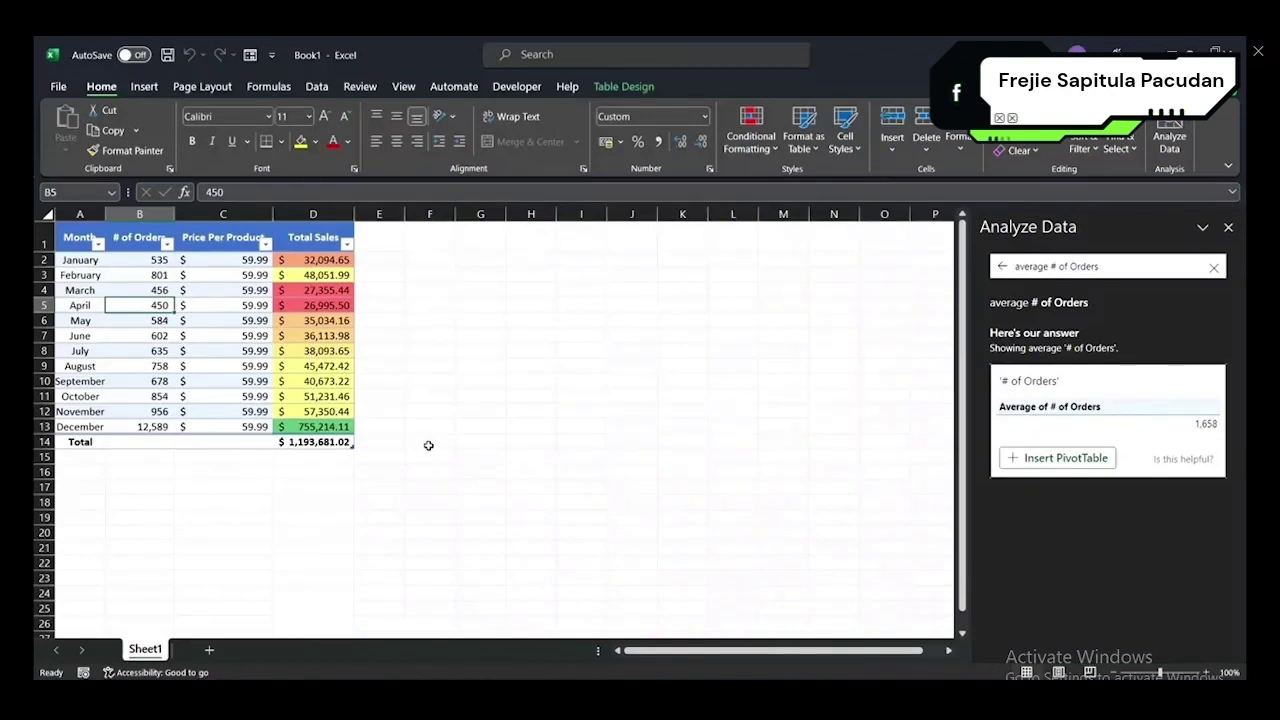
left_click(430, 444)
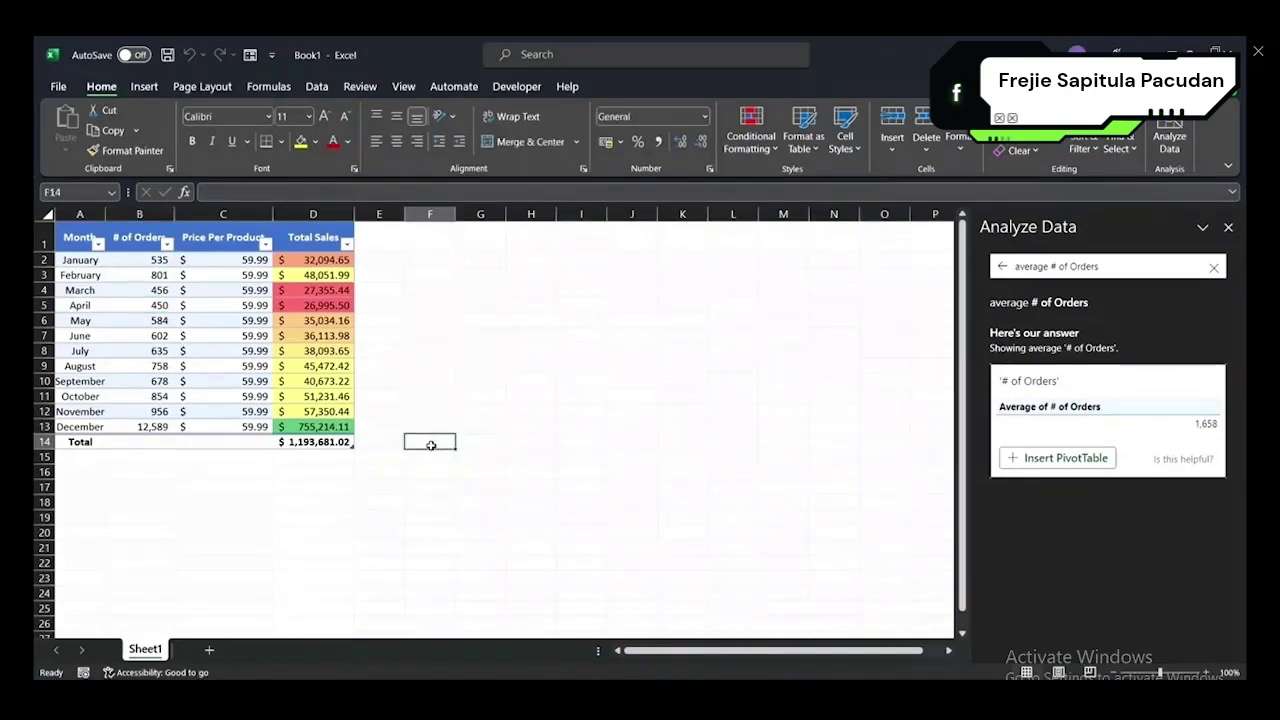
- Enter =B2+B3+…+B13 in F14 to total the monthly orders as 19,898
type("=")
left_click(162, 260)
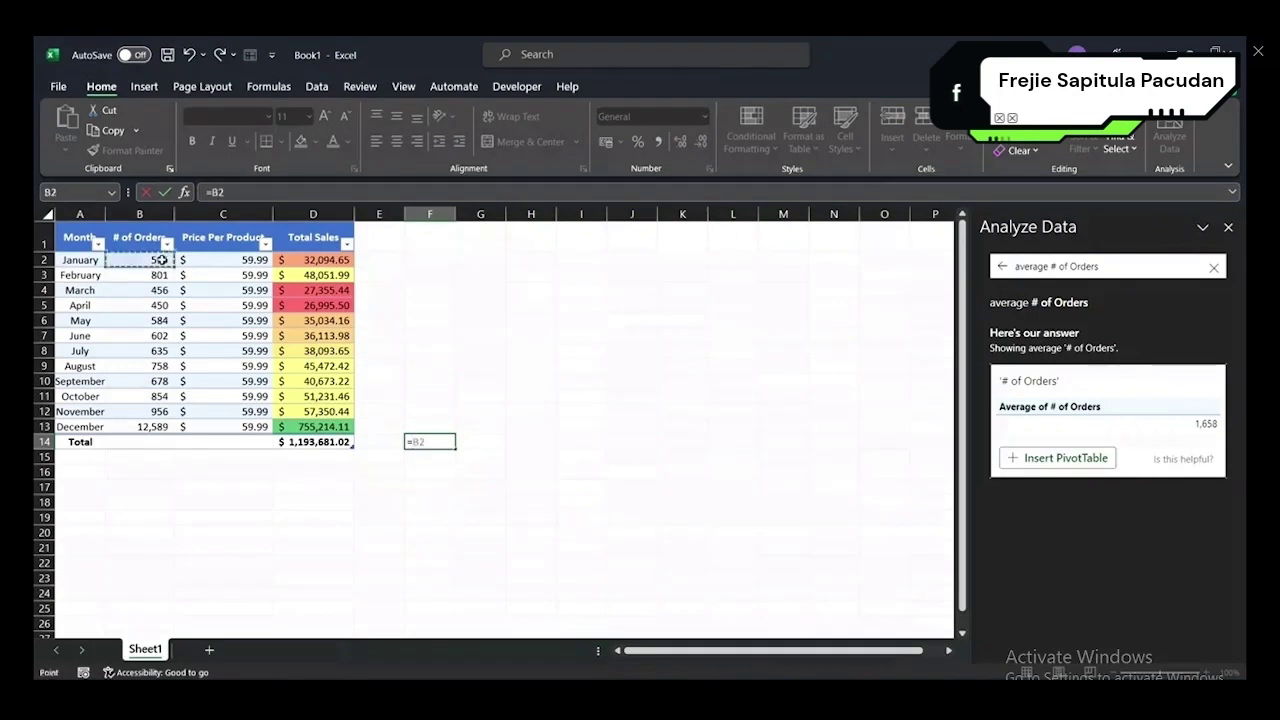
type("+")
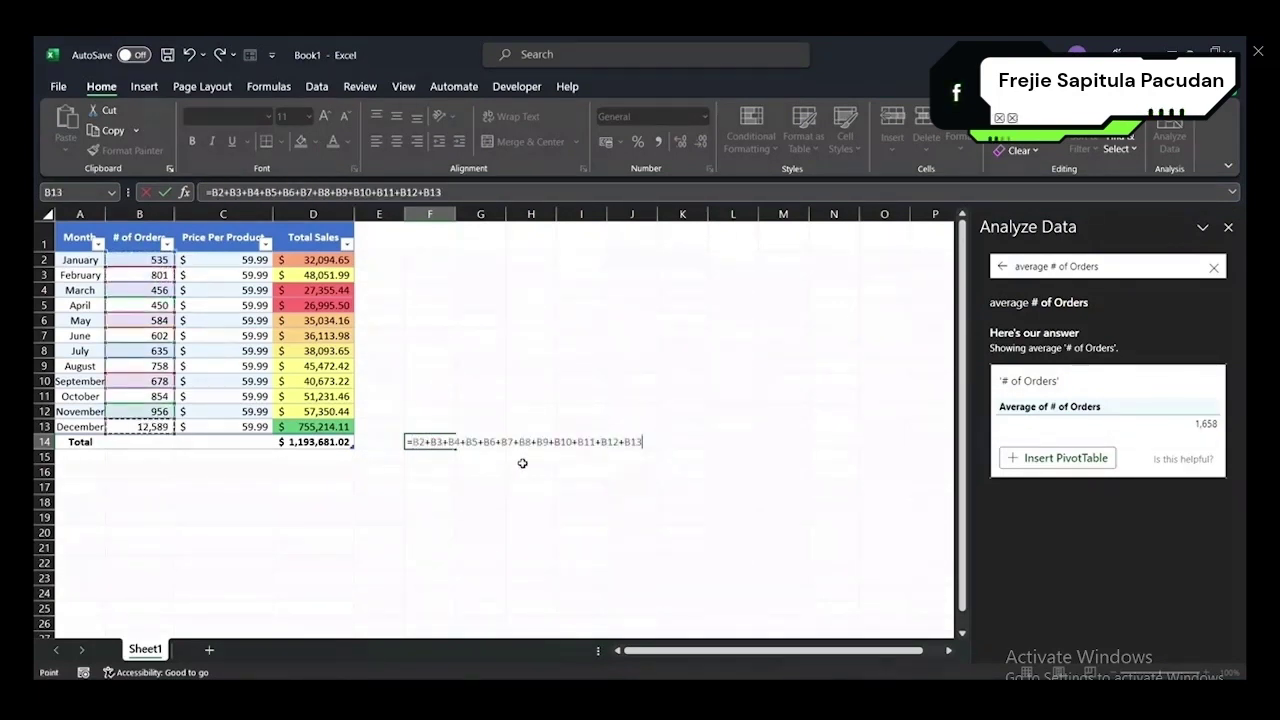
key("Return")
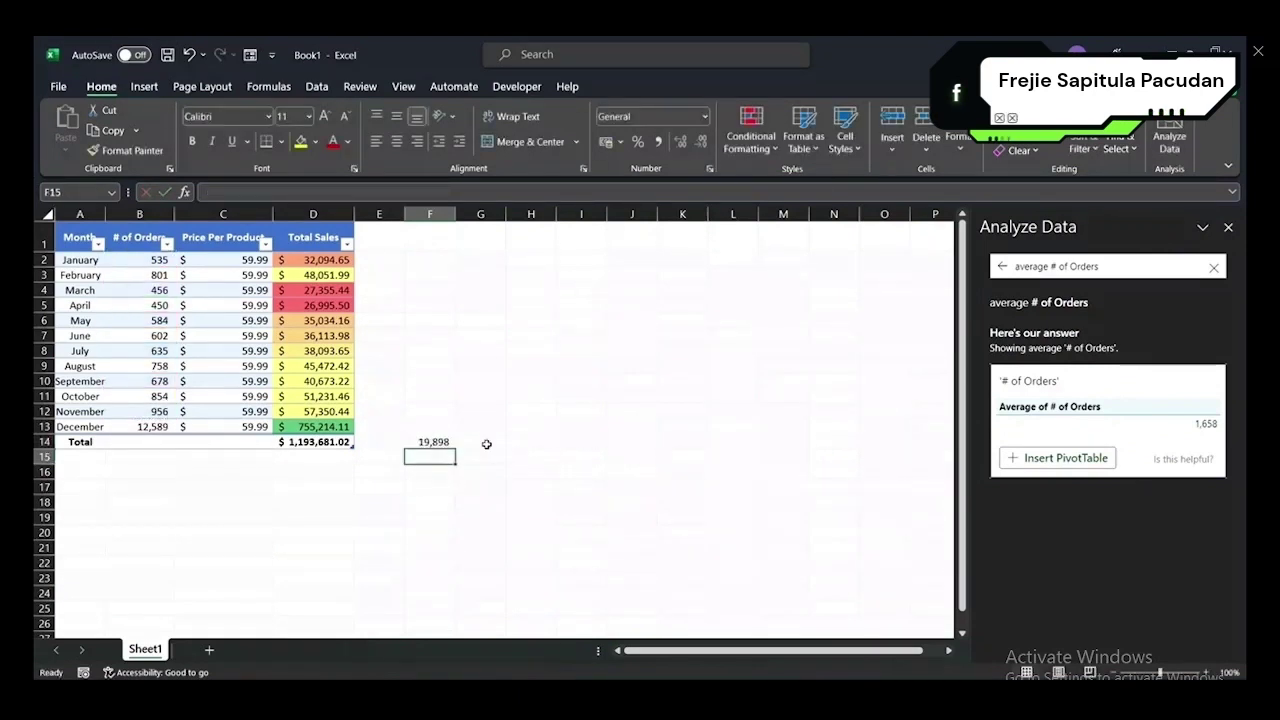
left_click(438, 440)
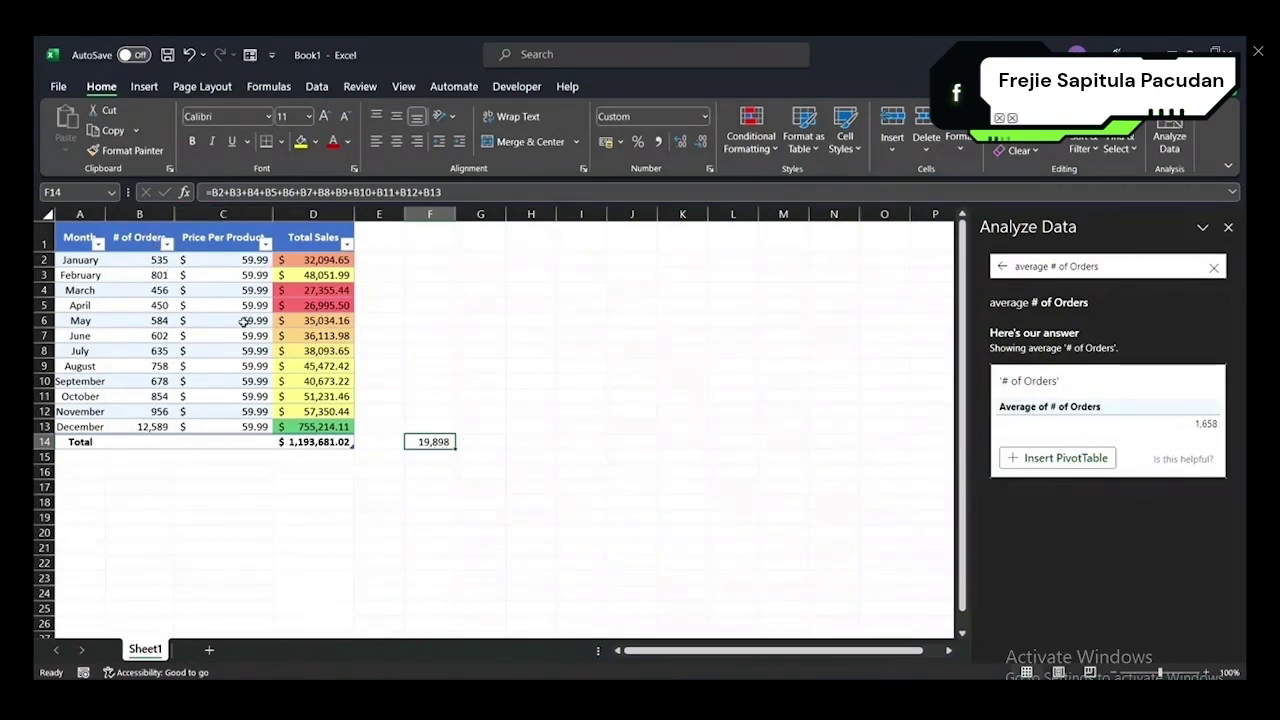
- Enter a SUM formula over the # of Orders column in G14
left_click(468, 441)
type("=")
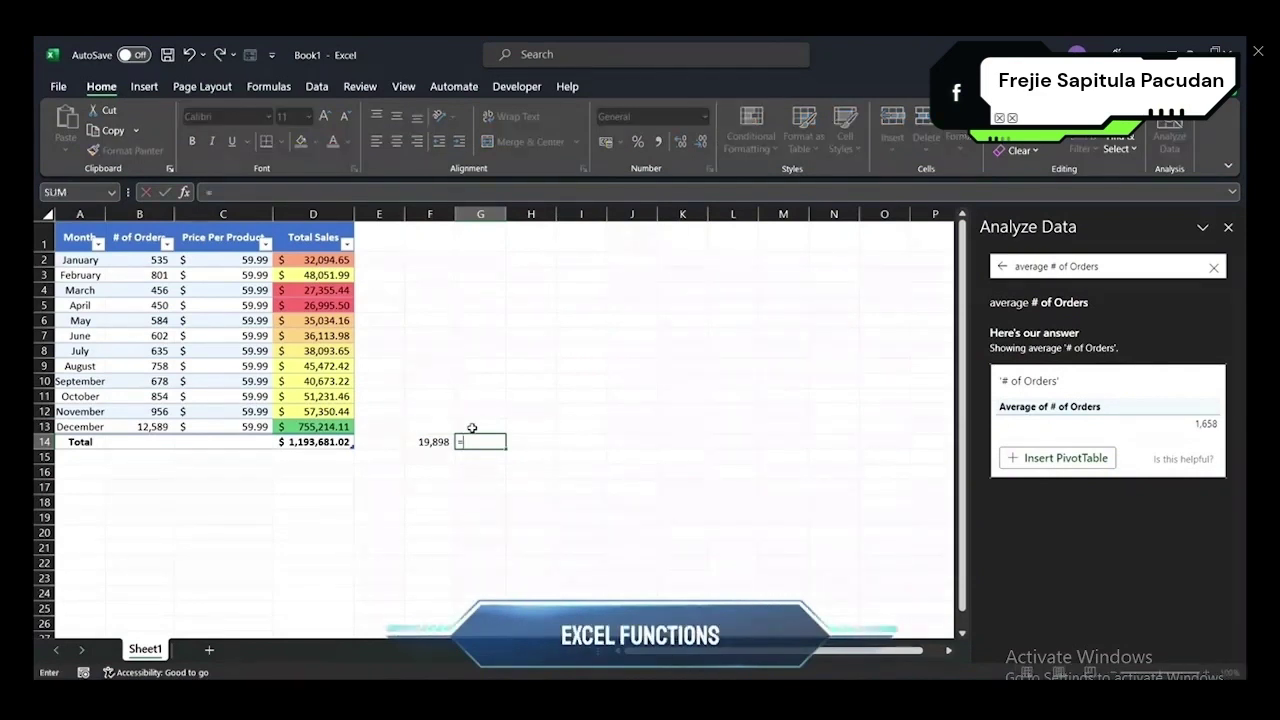
type("SUM")
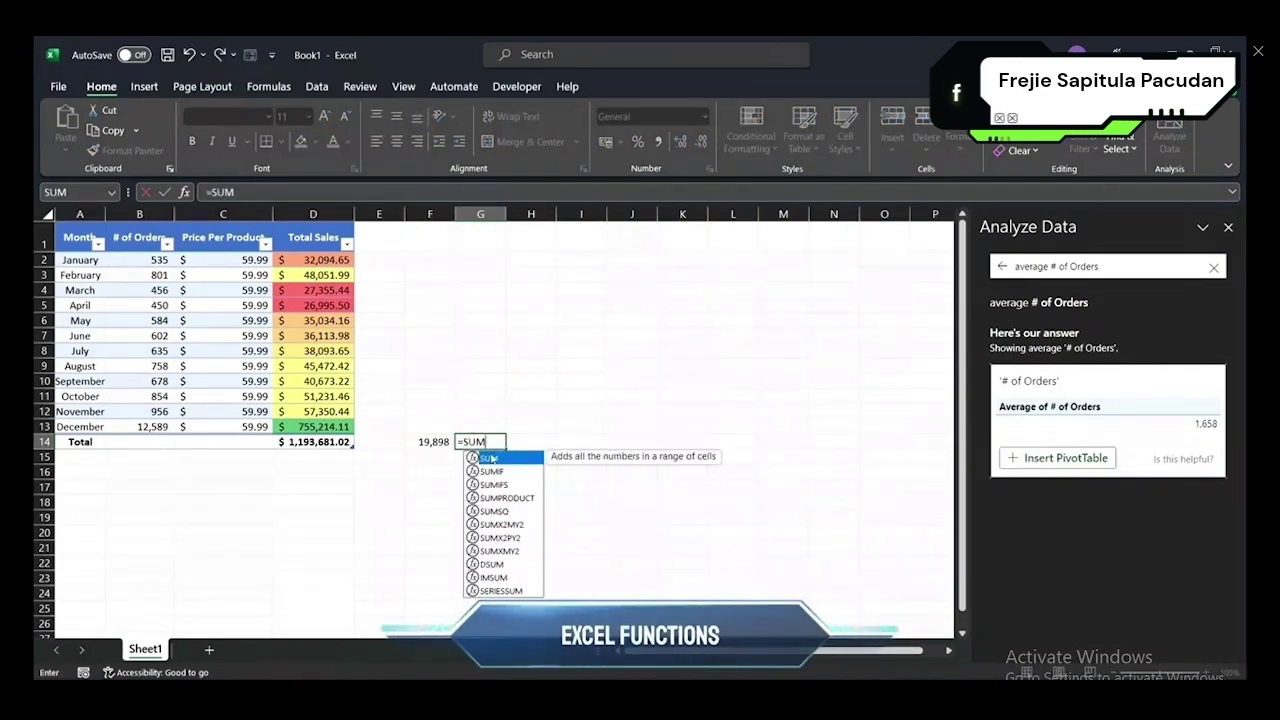
type("(")
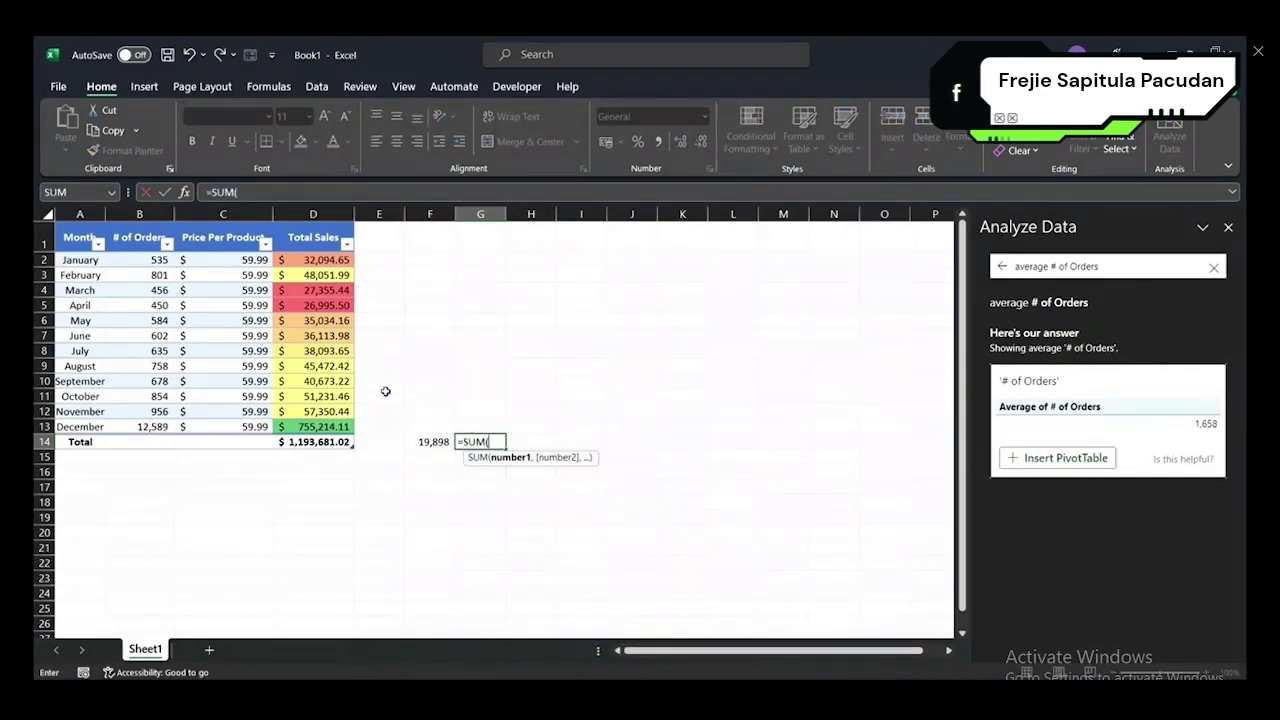
left_click_drag(146, 259, 150, 425)
key("Return")
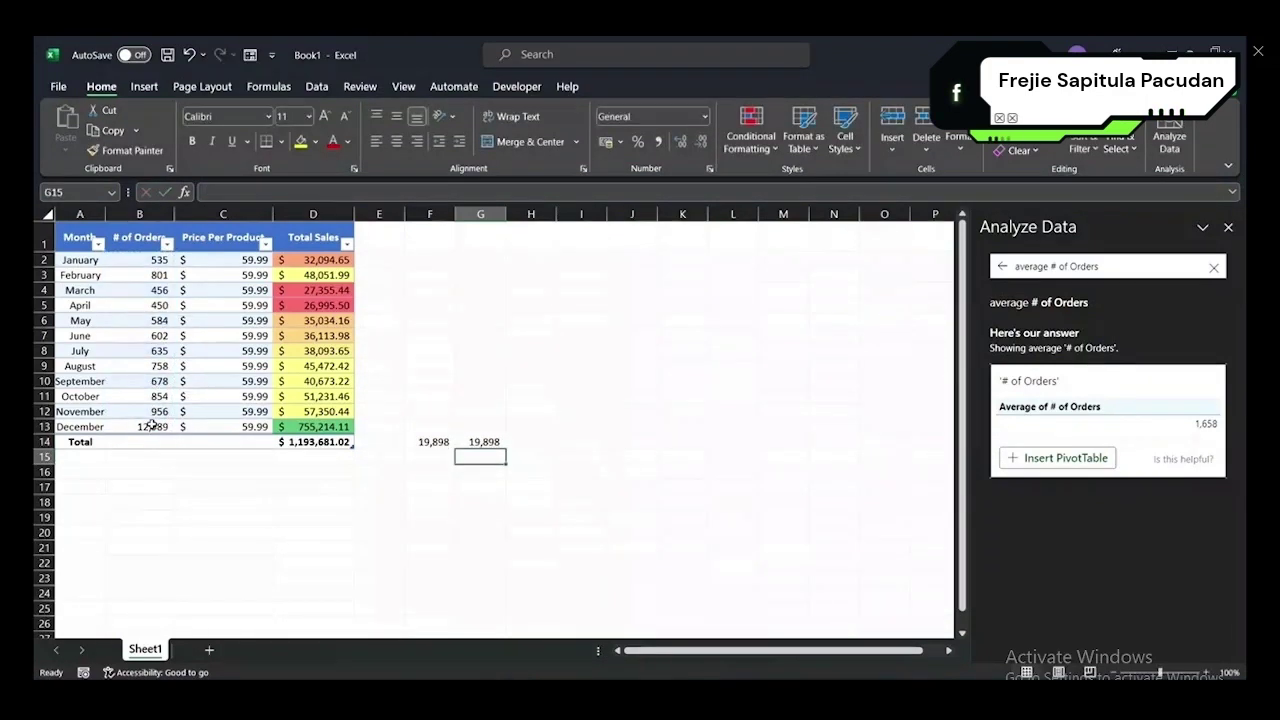
left_click(494, 441)
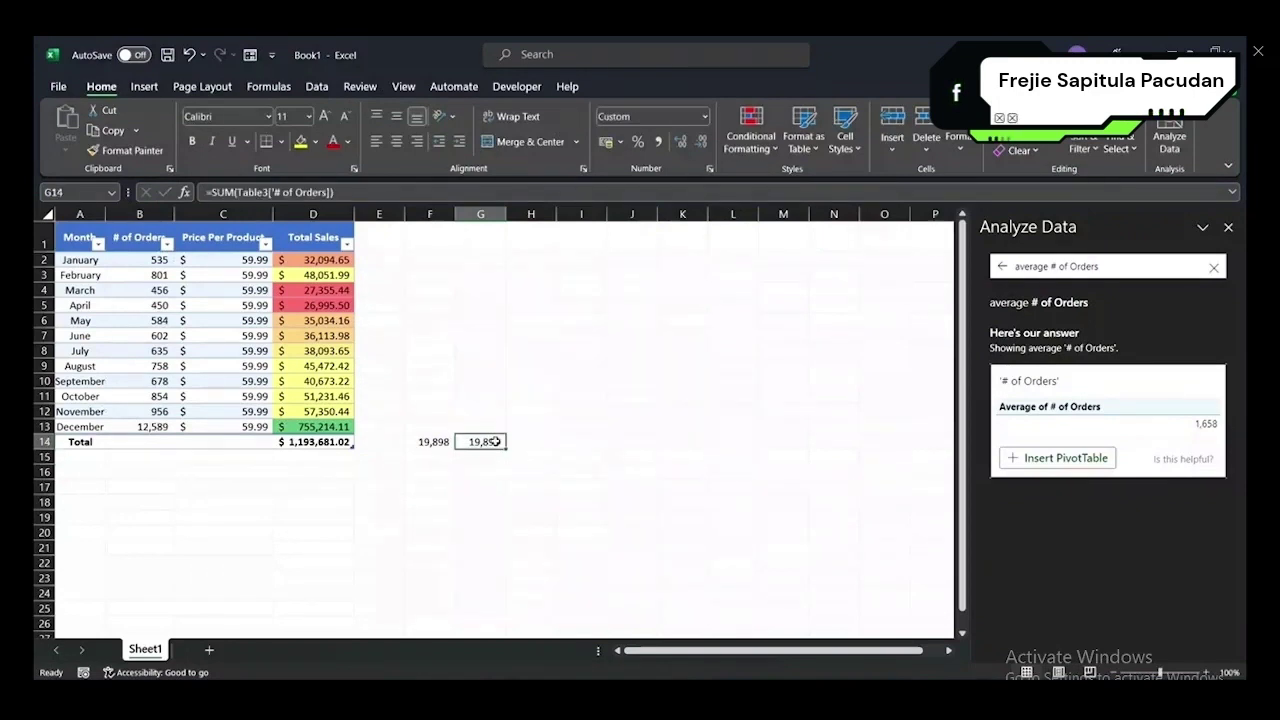
- Replace G14's formula with AVERAGE over the # of Orders column
double_click(494, 441)
key("Escape")
key("BackSpace")
type("=AVE")
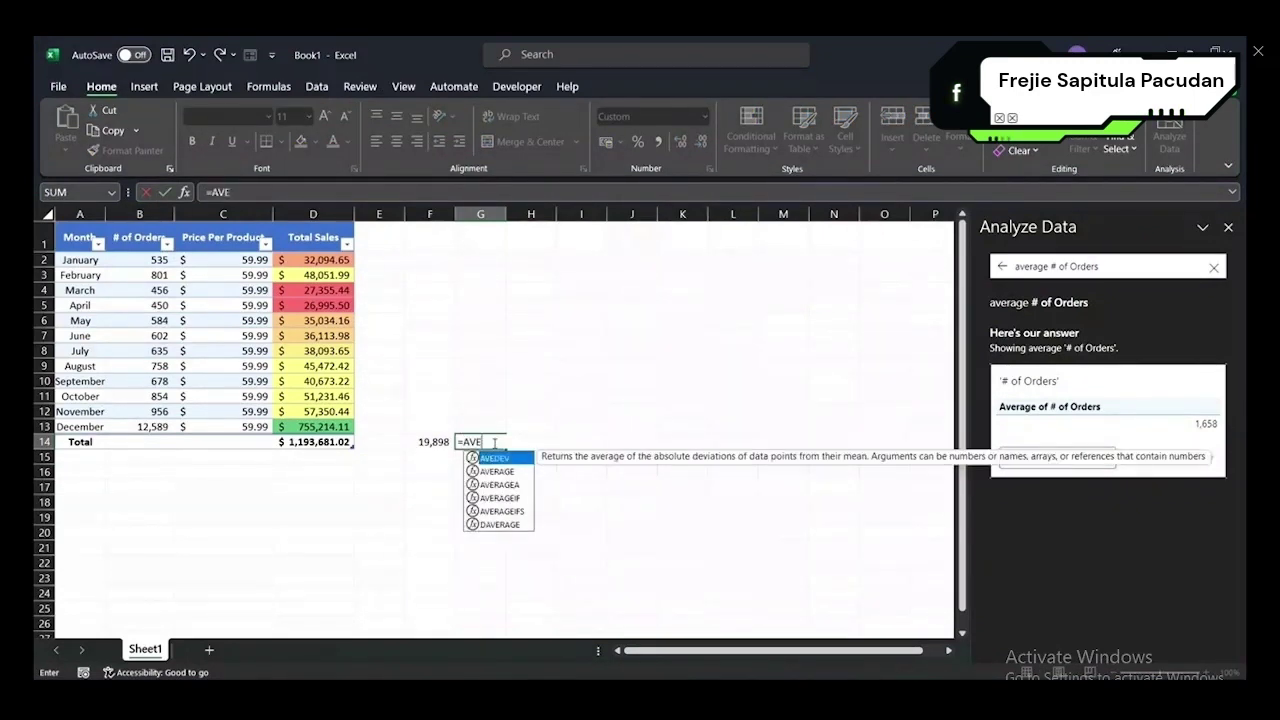
double_click(497, 471)
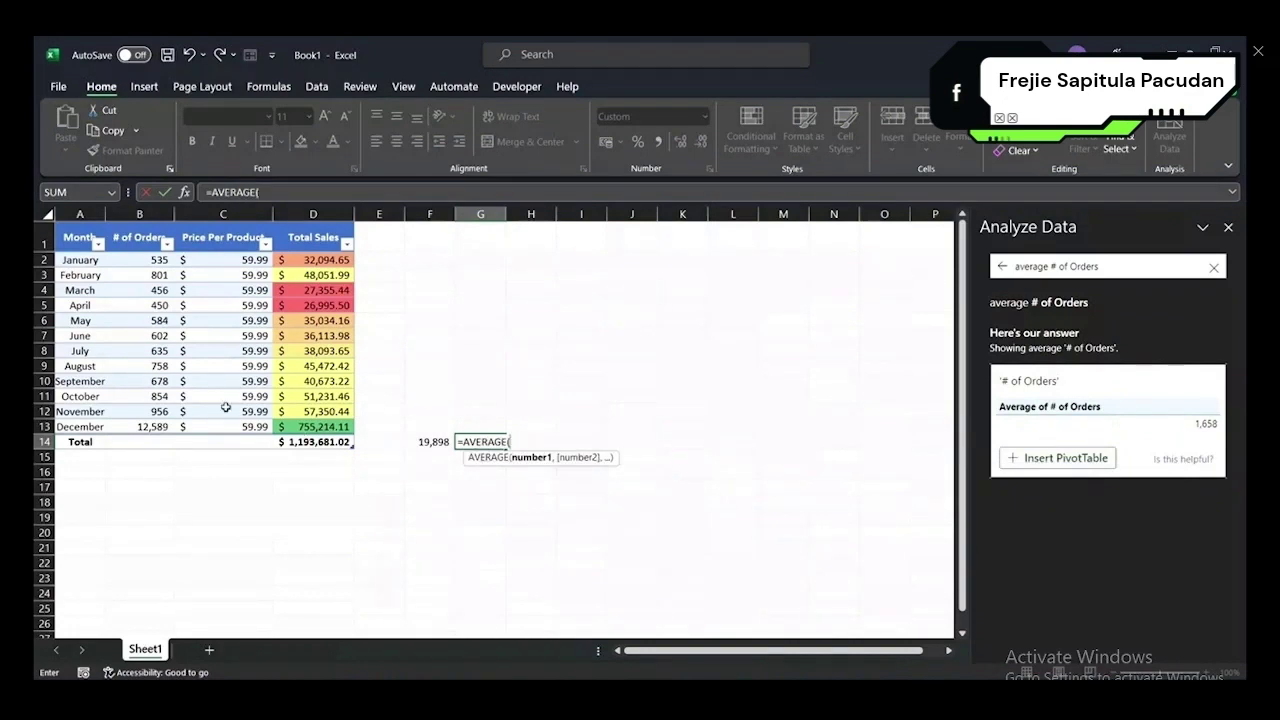
left_click_drag(152, 261, 157, 427)
key("Return")
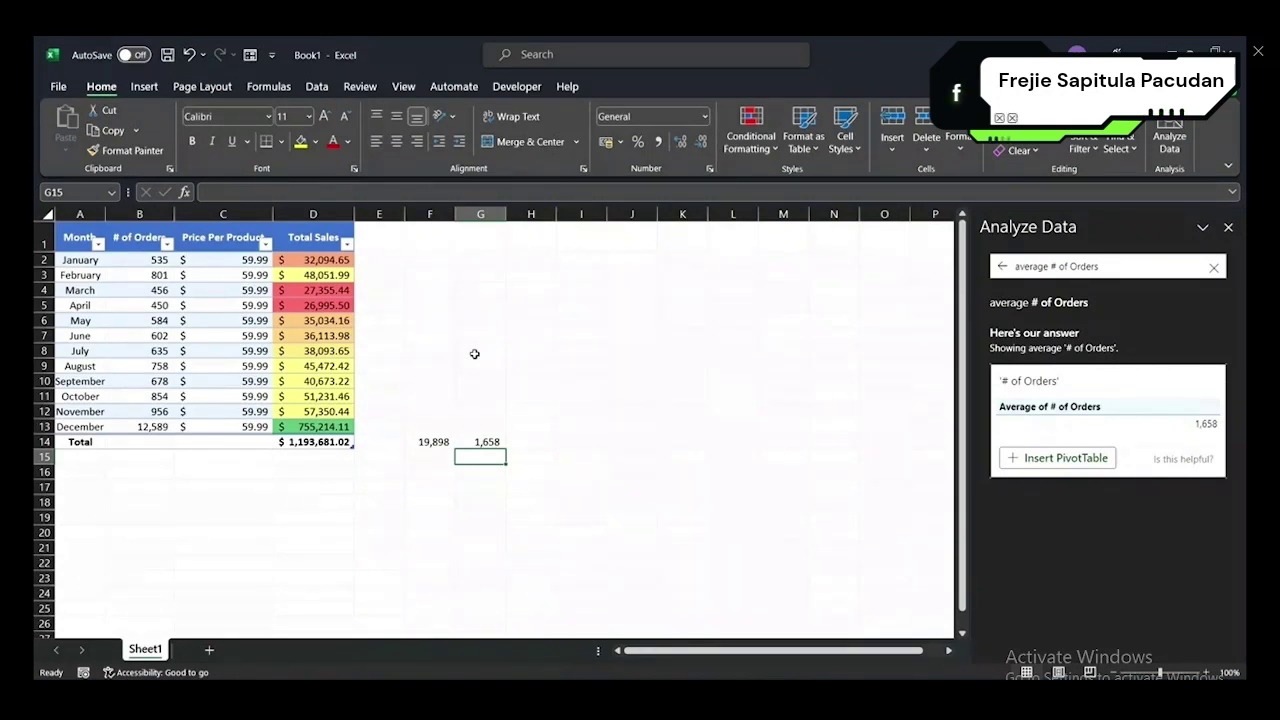
- Clear the trial cells F12:G15 and close the Analyze Data pane
left_click_drag(430, 410, 491, 450)
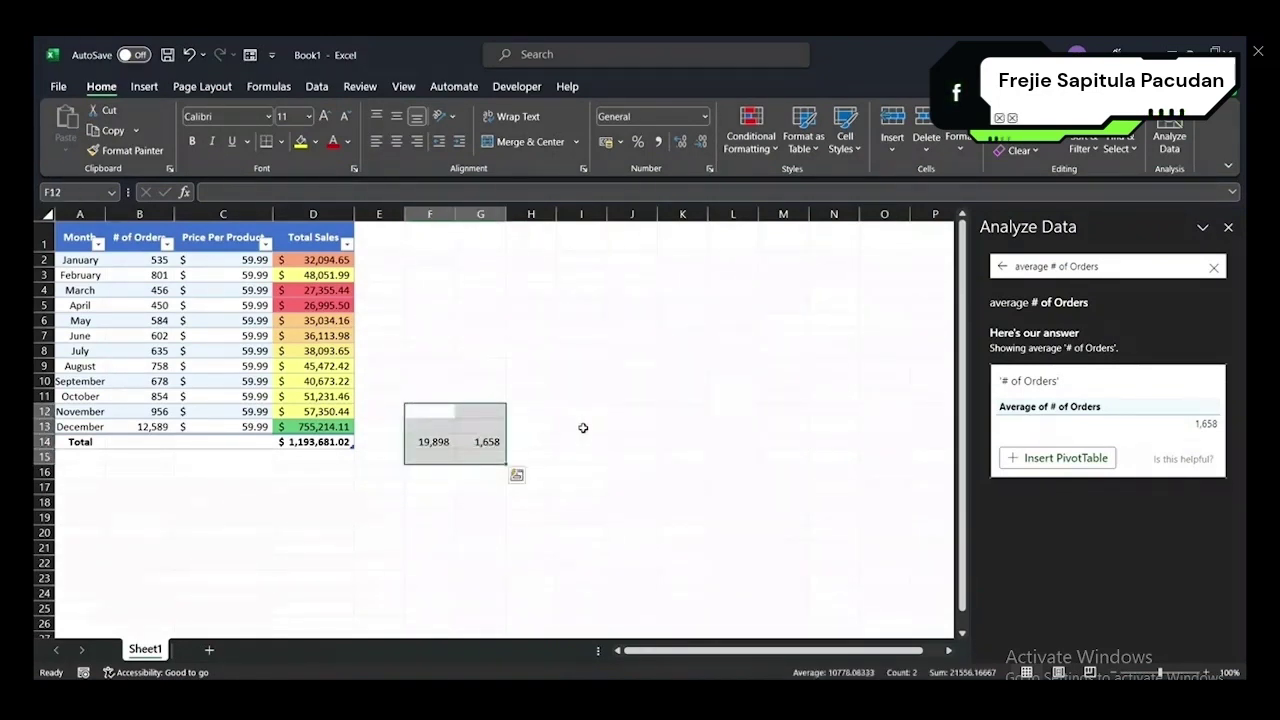
key("Delete")
left_click(1228, 227)
- Insert the recommended line chart for the sales table A1:D13
left_click(478, 395)
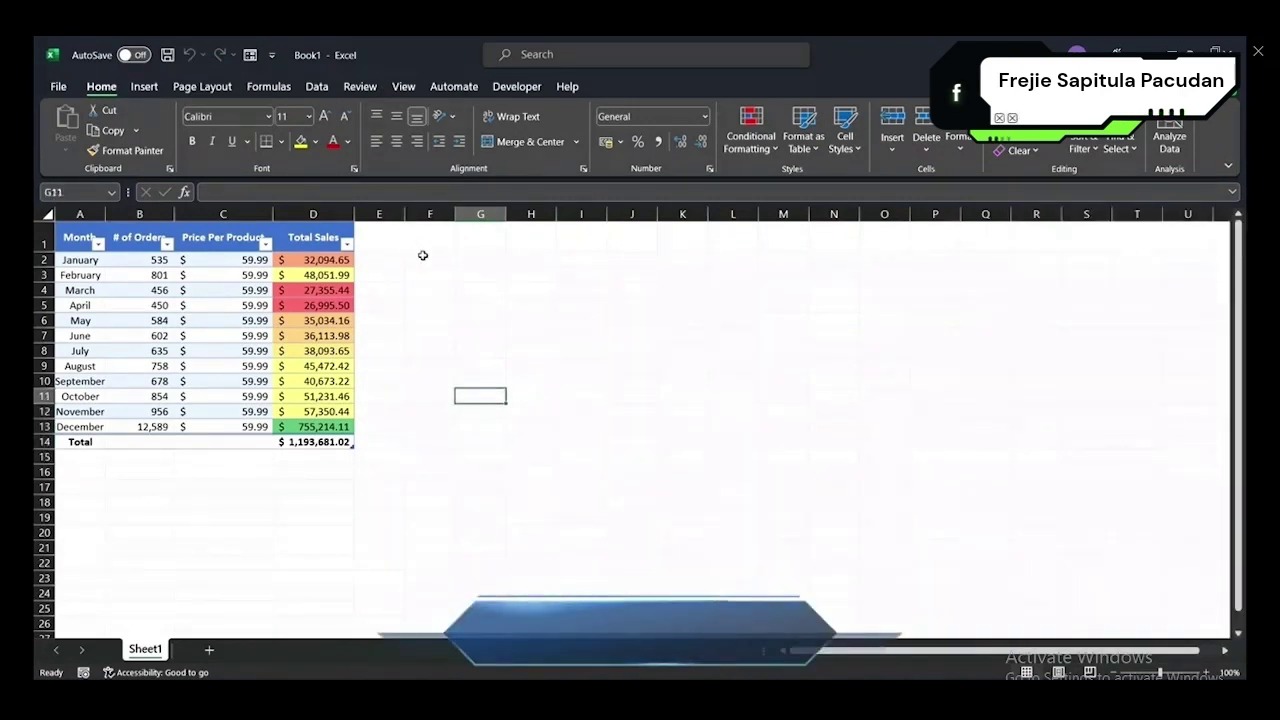
left_click(446, 265)
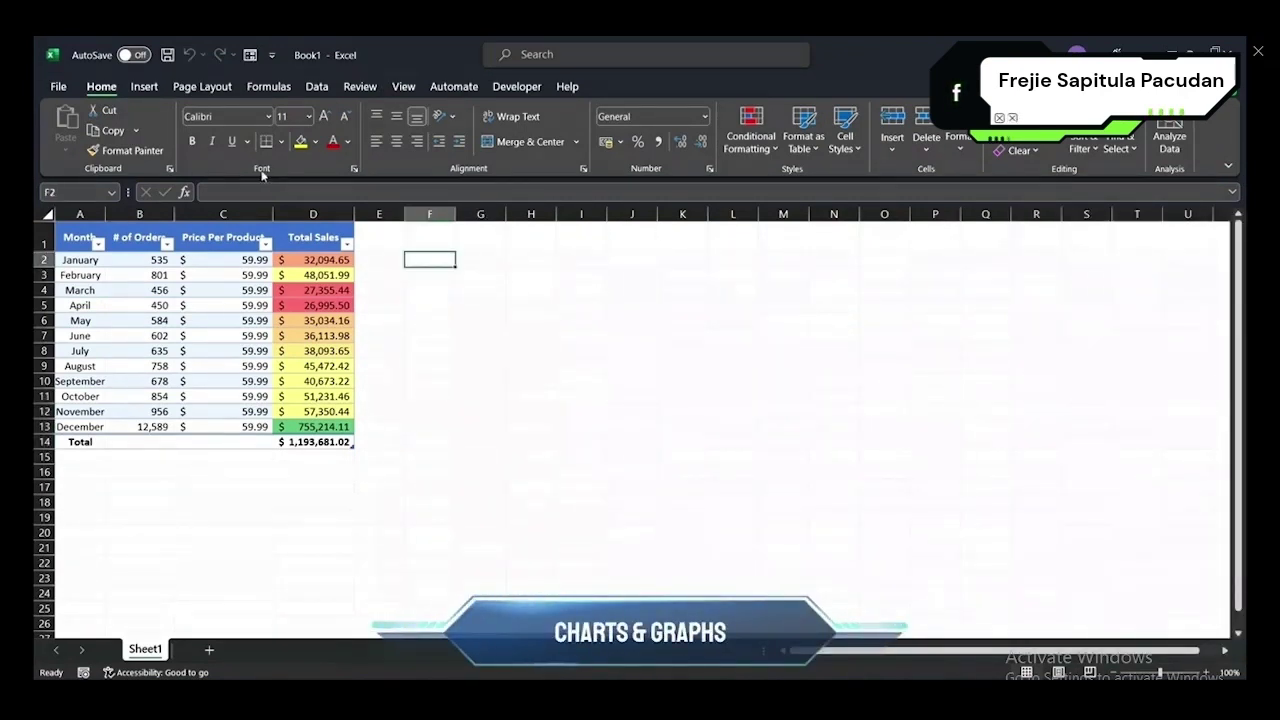
left_click(144, 86)
left_click_drag(80, 240, 320, 426)
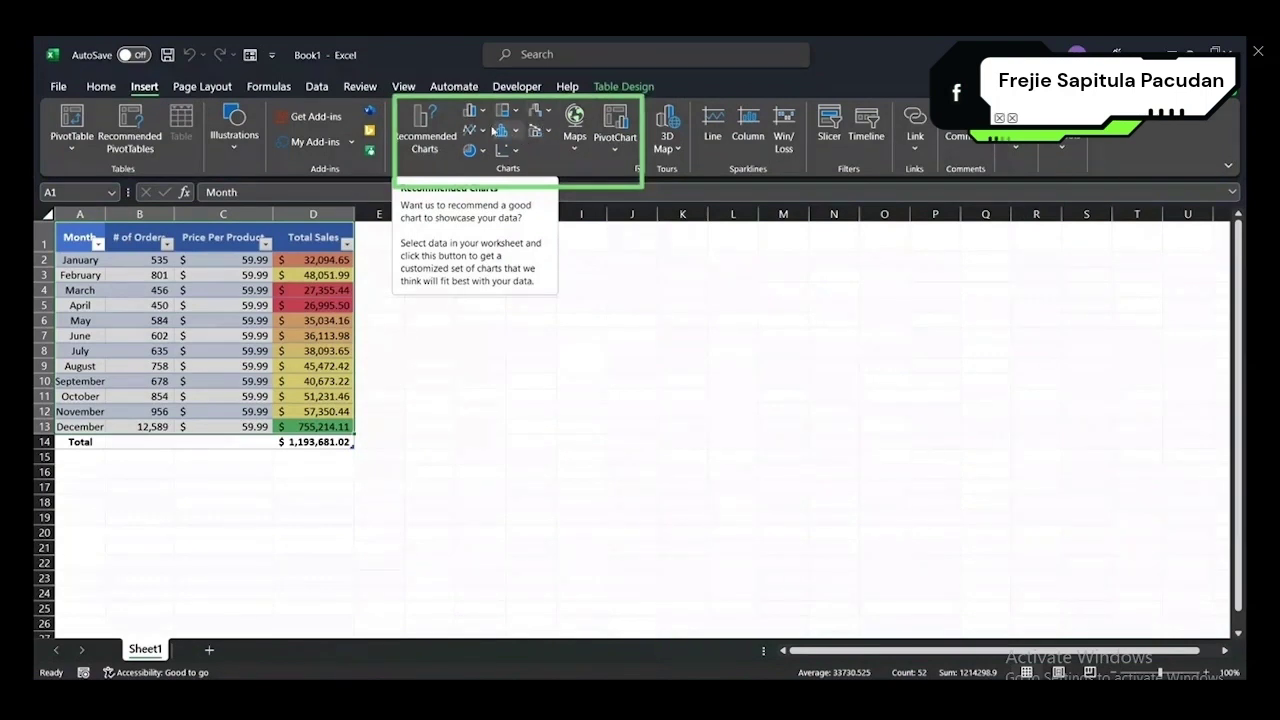
left_click(451, 151)
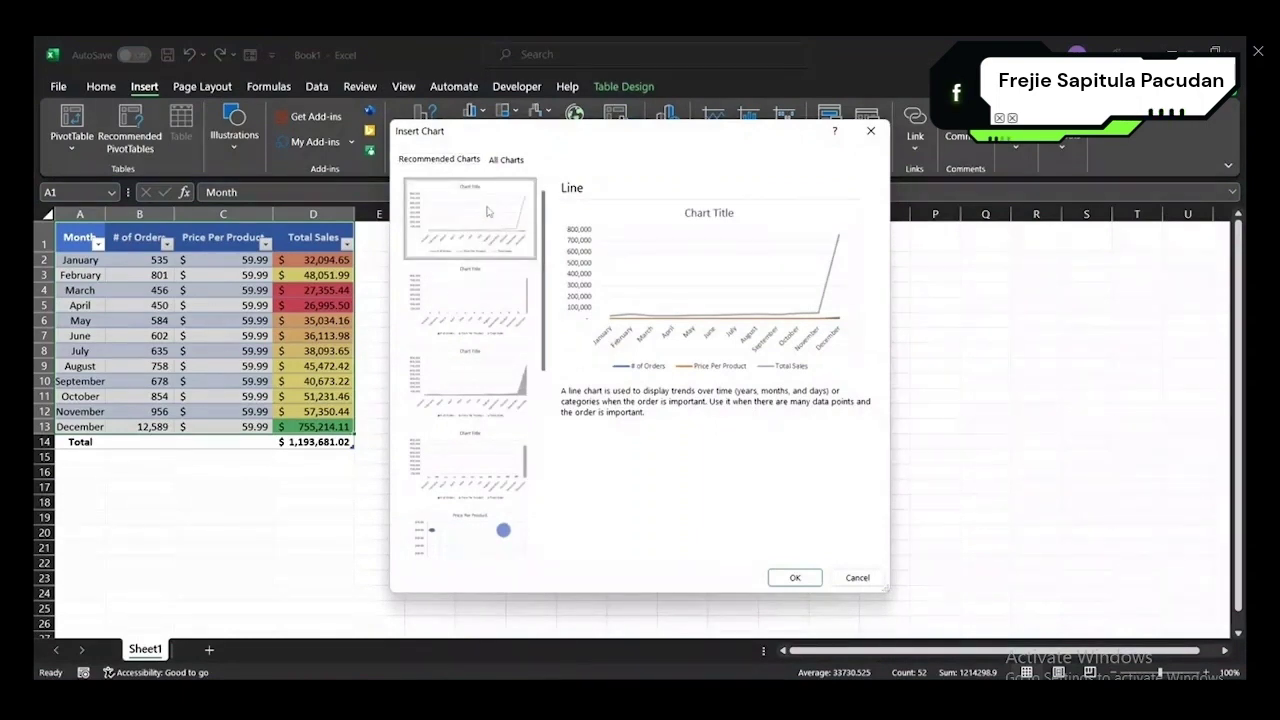
left_click(795, 577)
- Move the chart up and slightly right so it sits beside the table
left_click_drag(690, 332, 705, 292)
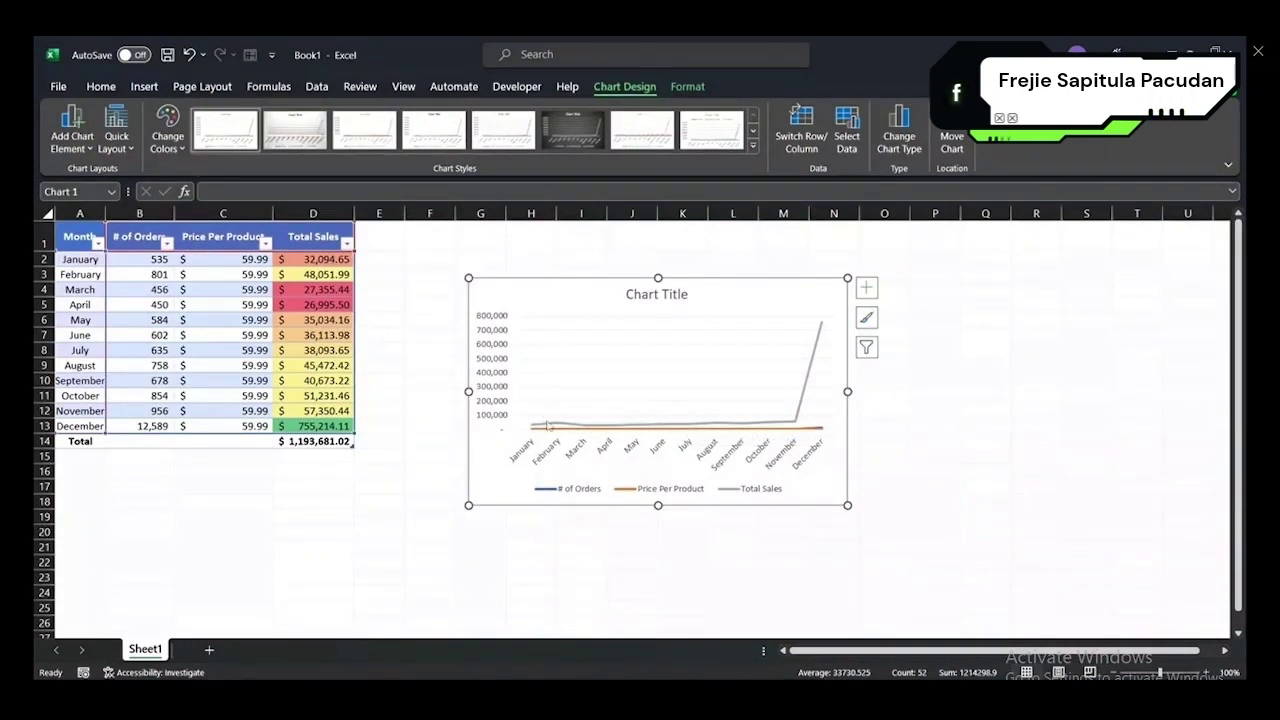
mouse_move(607, 431)
mouse_move(819, 336)
left_click_drag(710, 285, 764, 268)
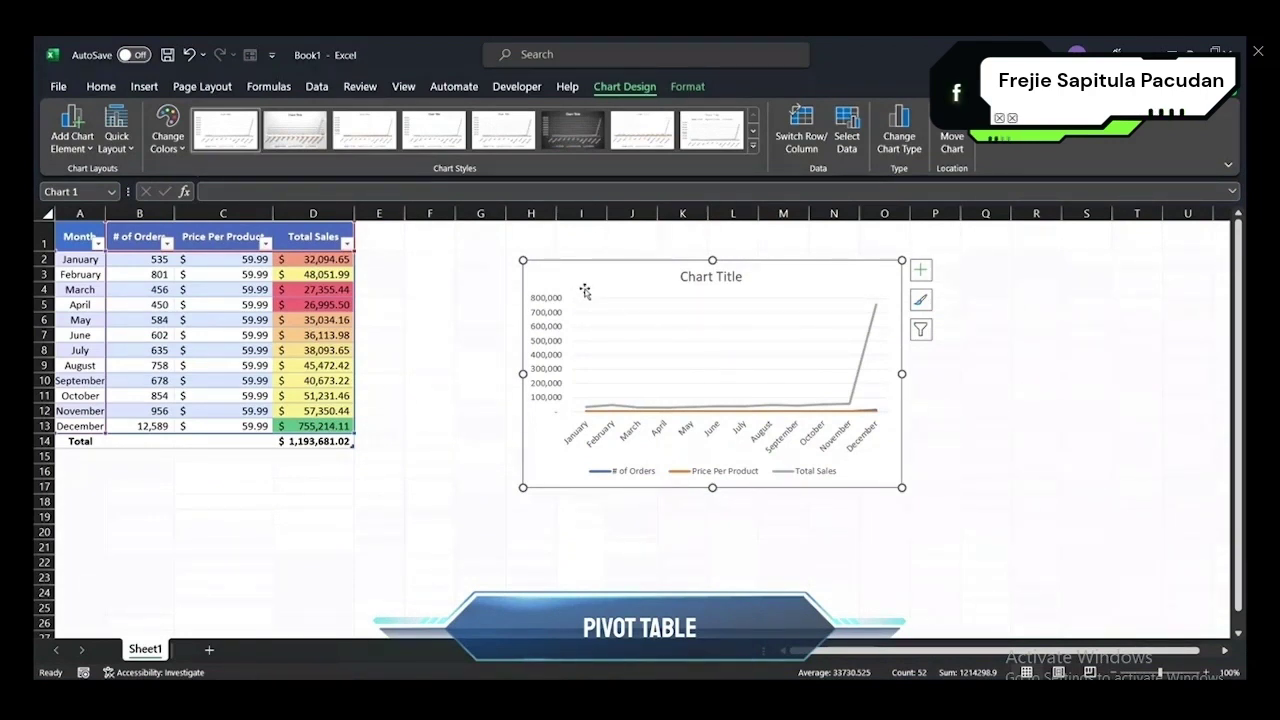
left_click_drag(80, 237, 307, 427)
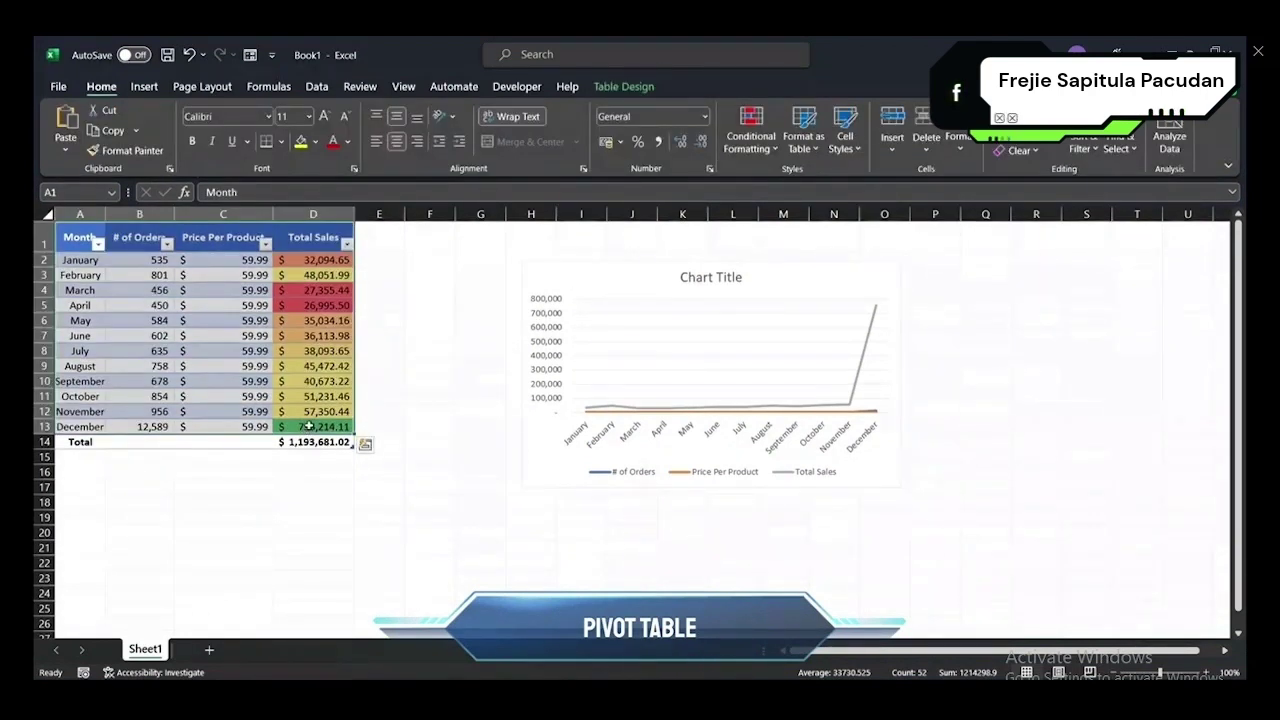
- Create a PivotTable from Table3 on a new worksheet, Sheet3, after checking Sheet1
left_click(145, 87)
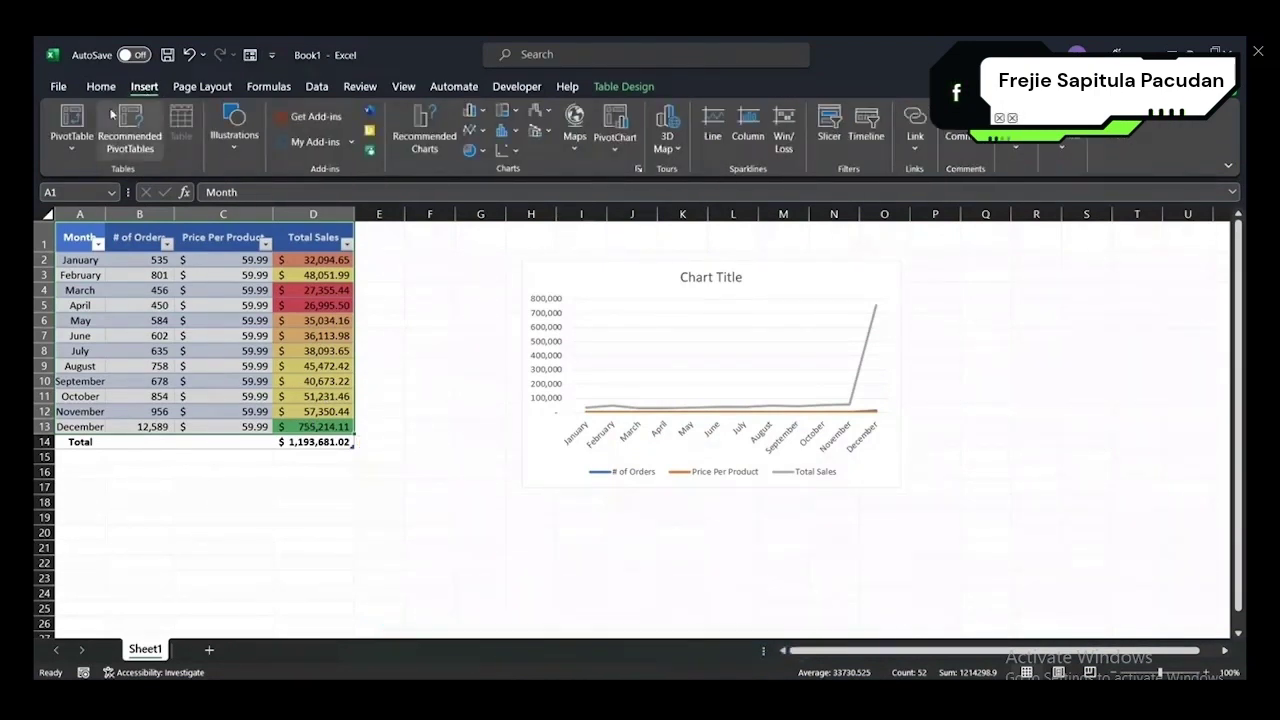
left_click(80, 143)
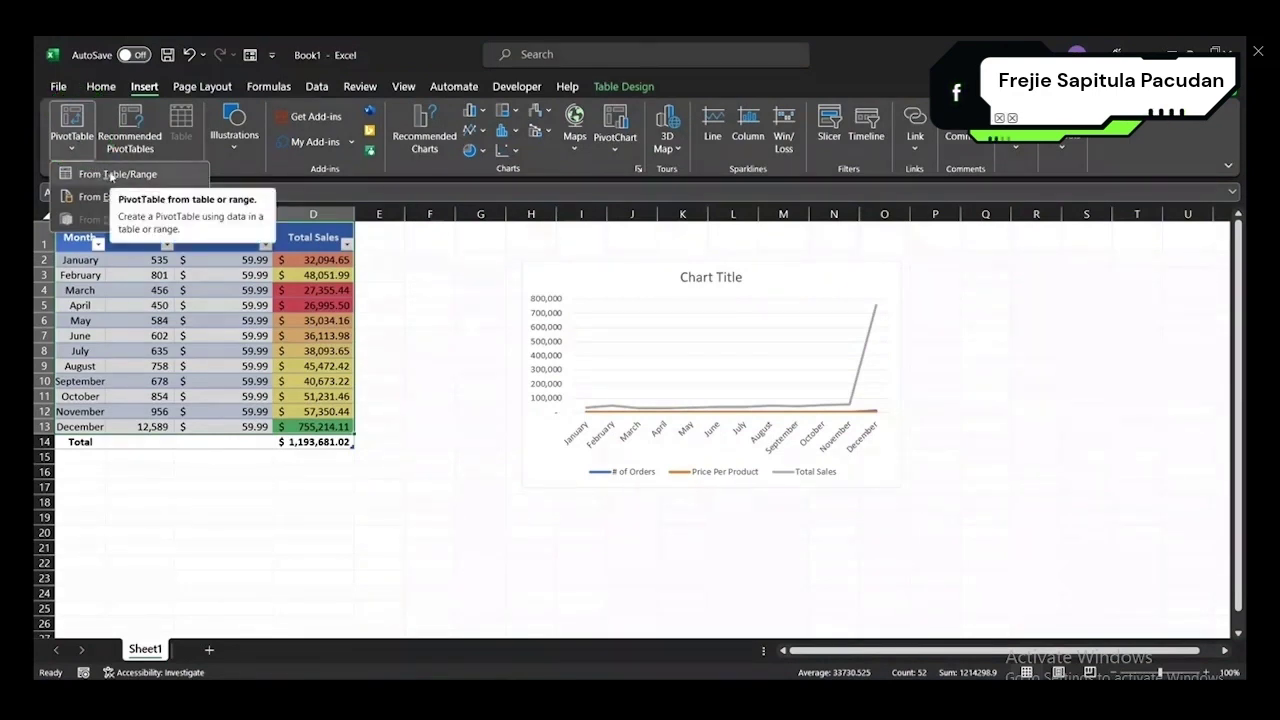
left_click(110, 176)
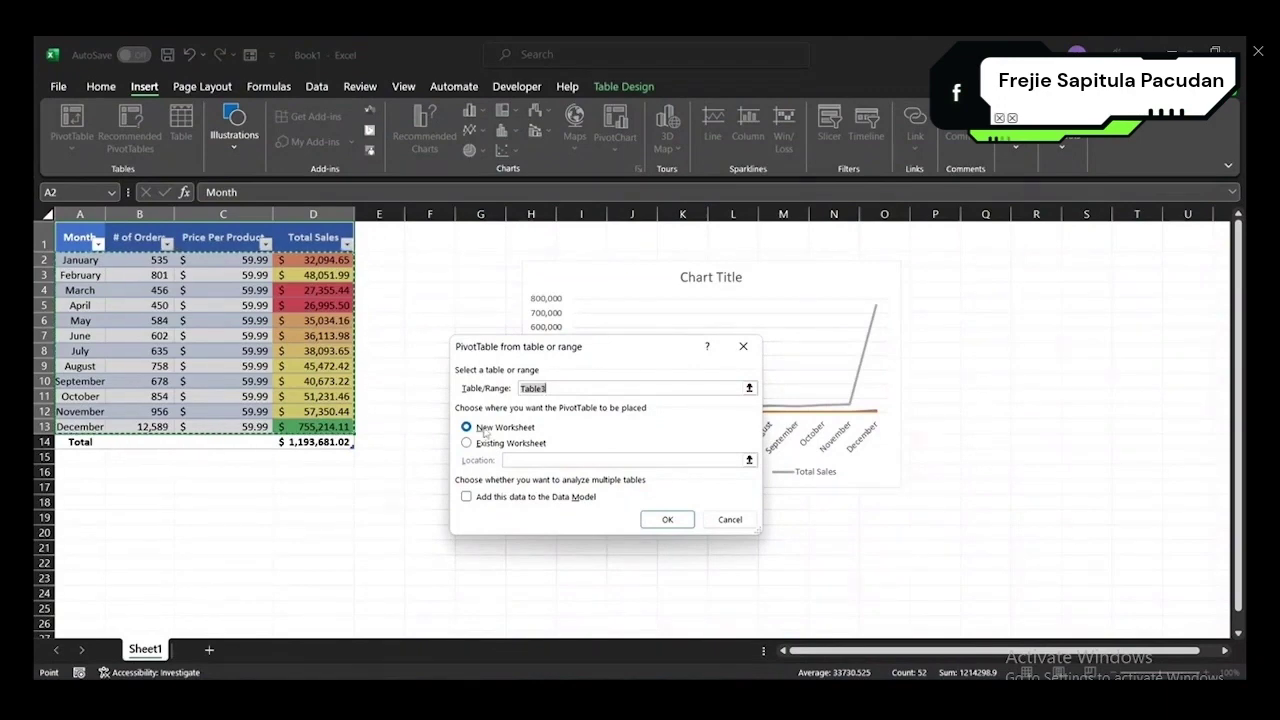
left_click(656, 521)
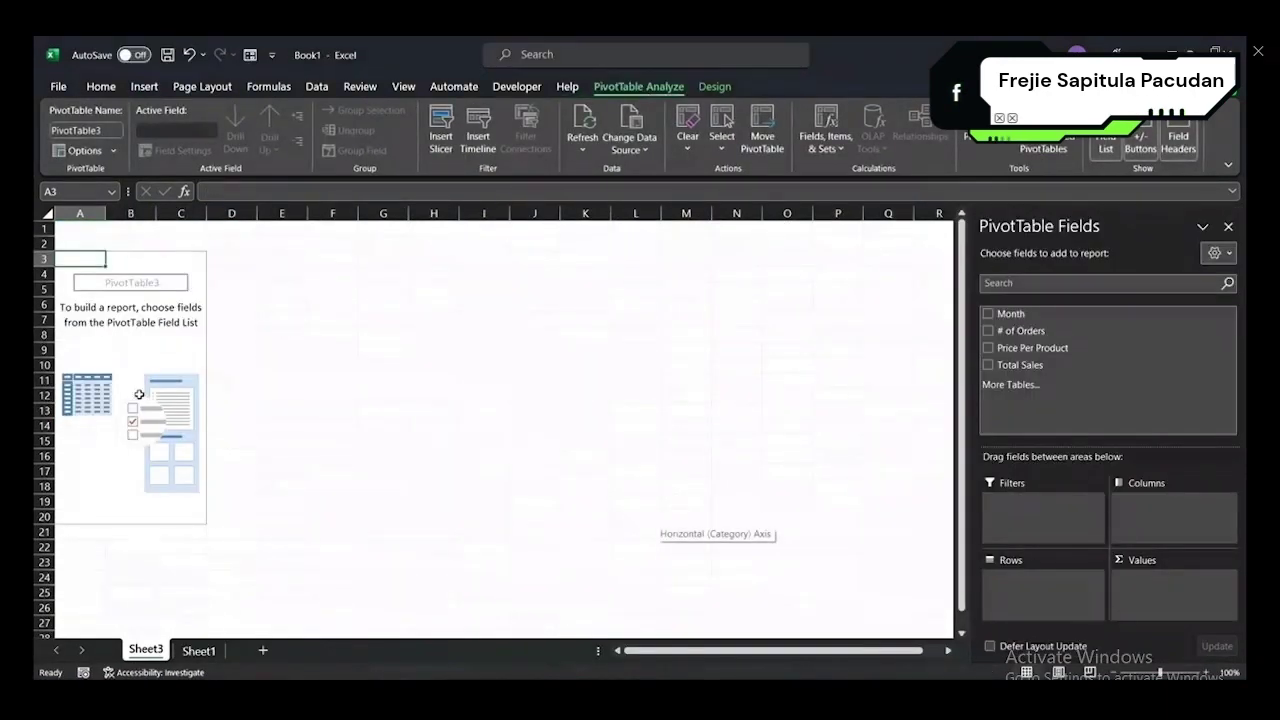
left_click(198, 650)
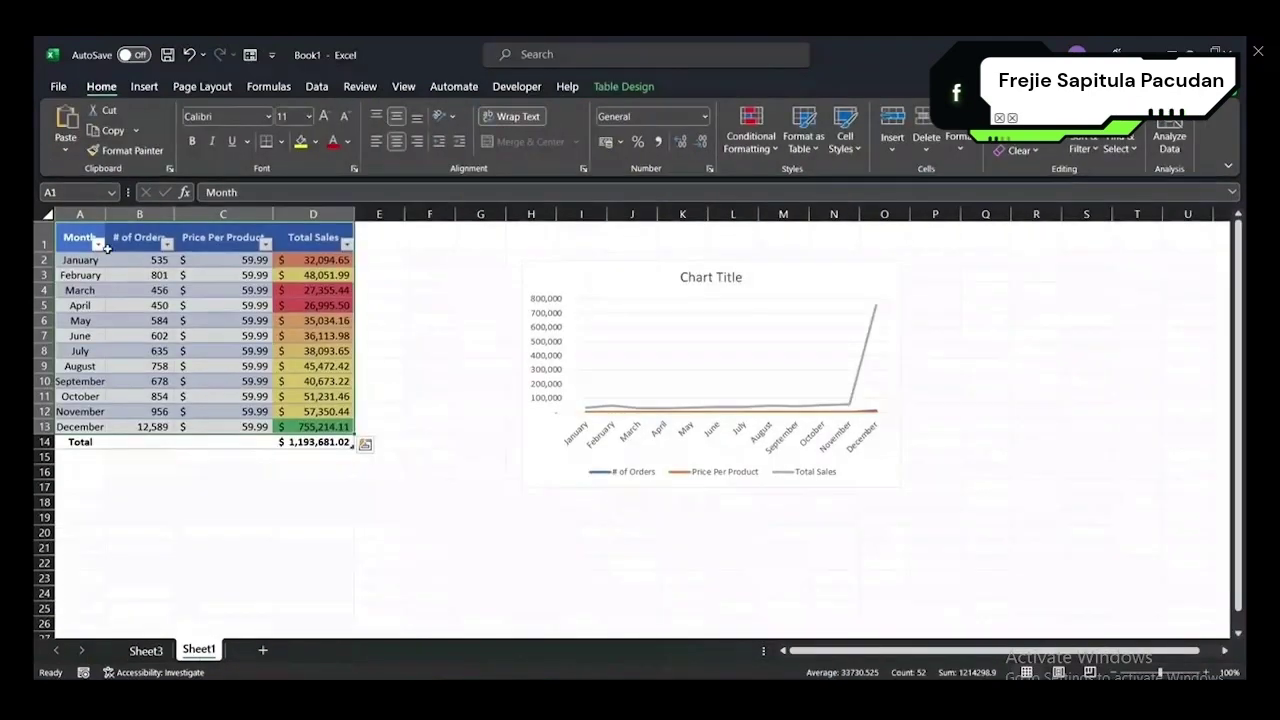
left_click(145, 650)
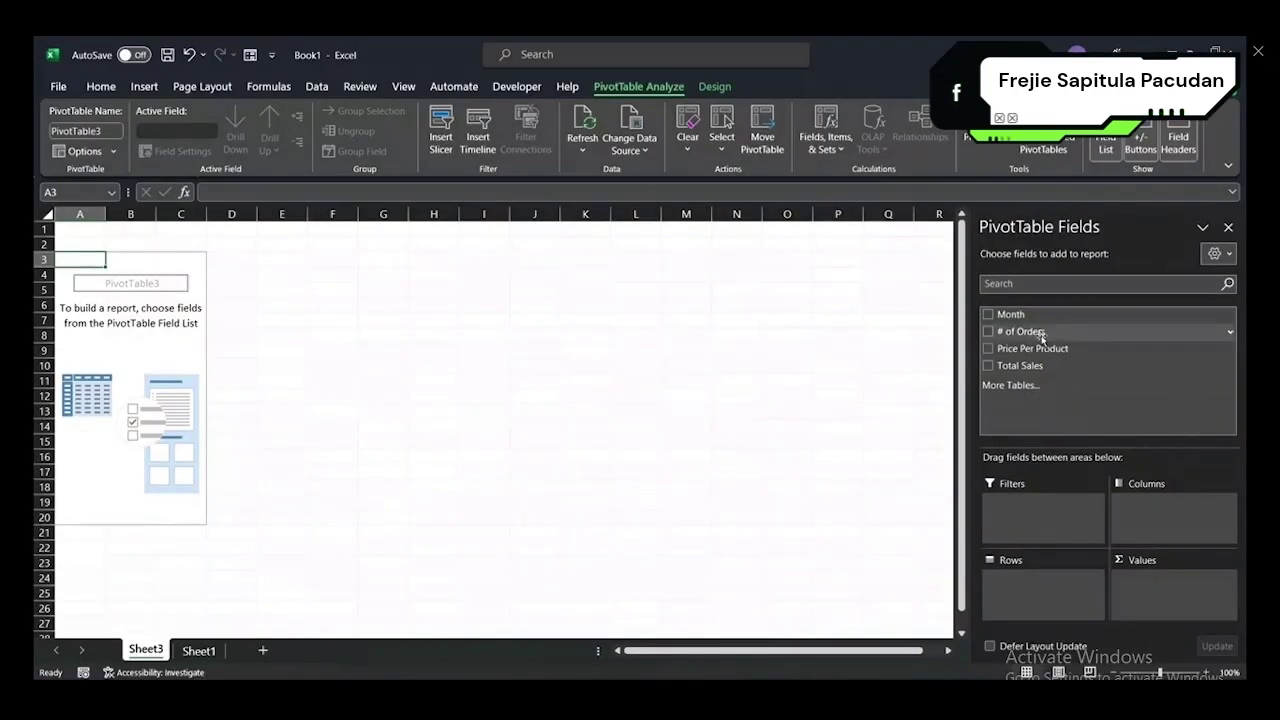
- Add Total Sales to the PivotTable values, try Average, then undo back to Sum
left_click_drag(1028, 365, 1146, 580)
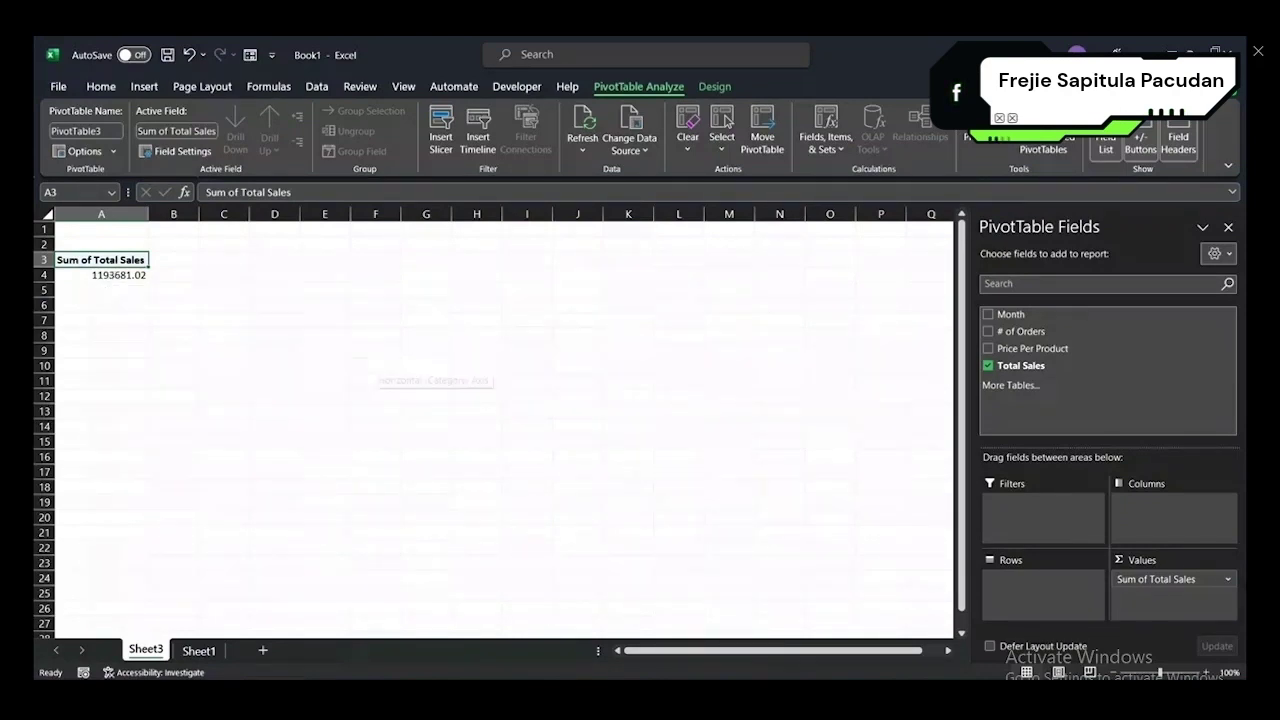
left_click(1229, 580)
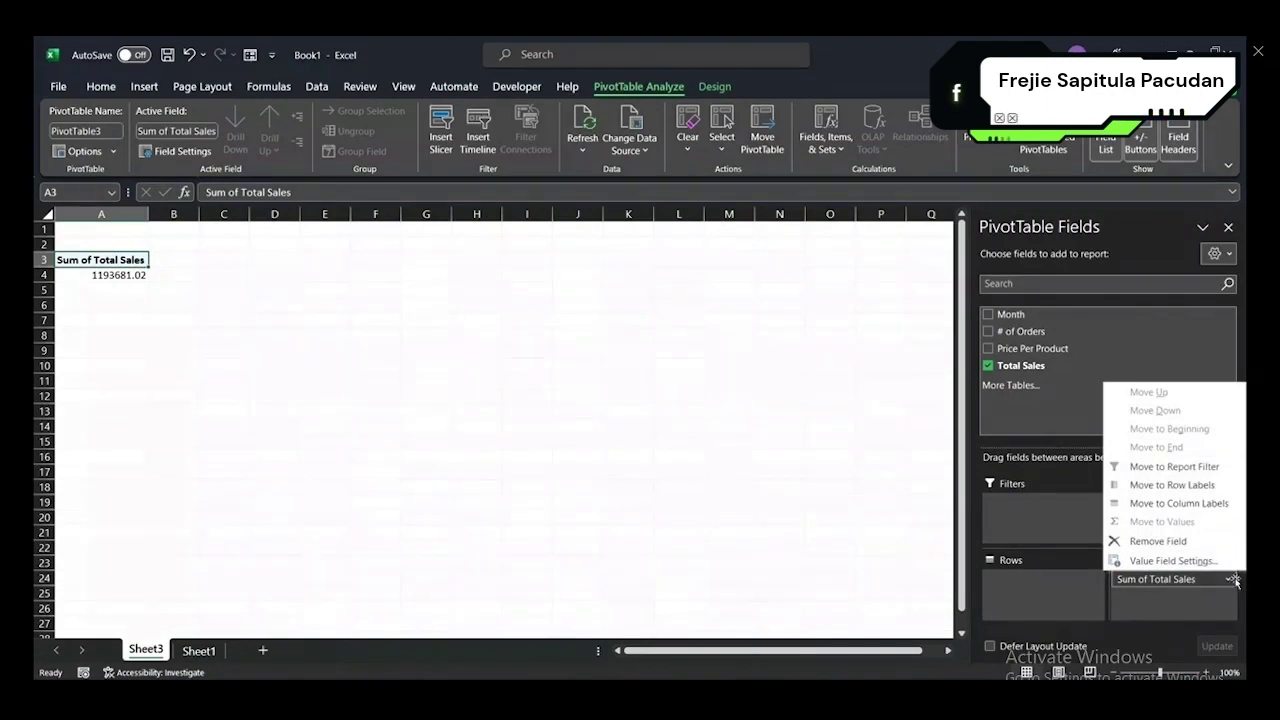
left_click(1178, 566)
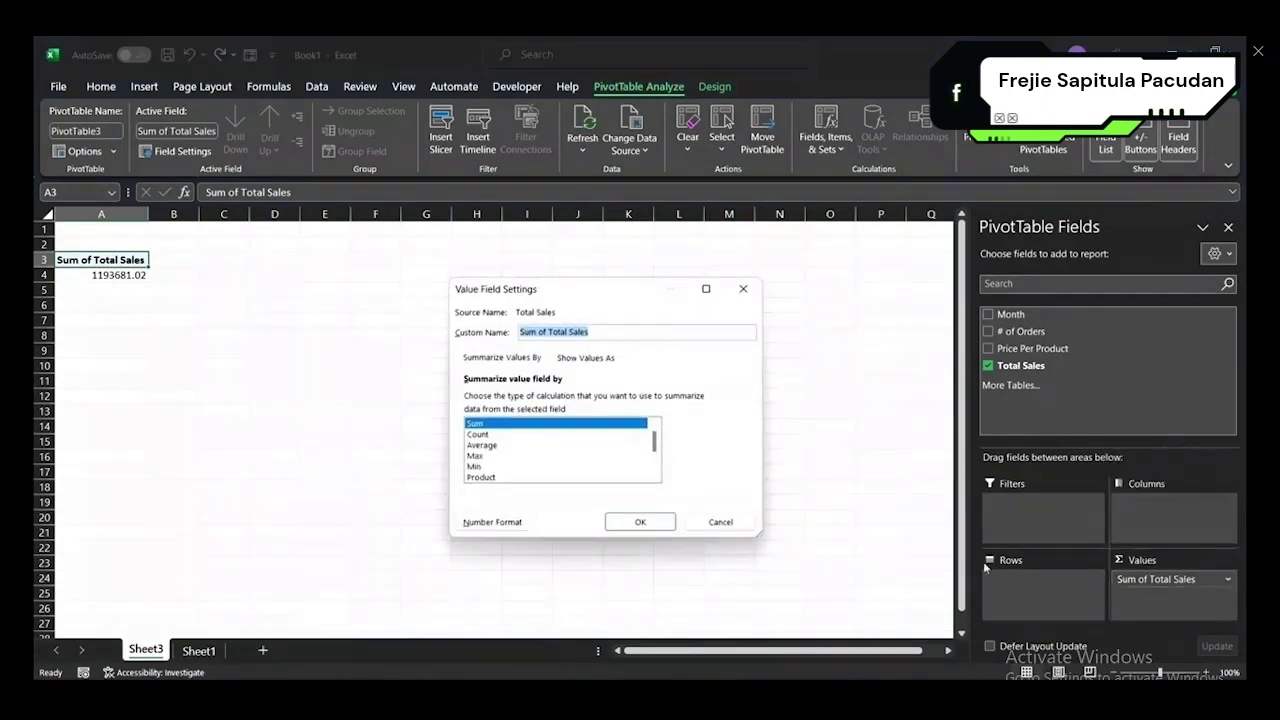
left_click(484, 445)
left_click(640, 522)
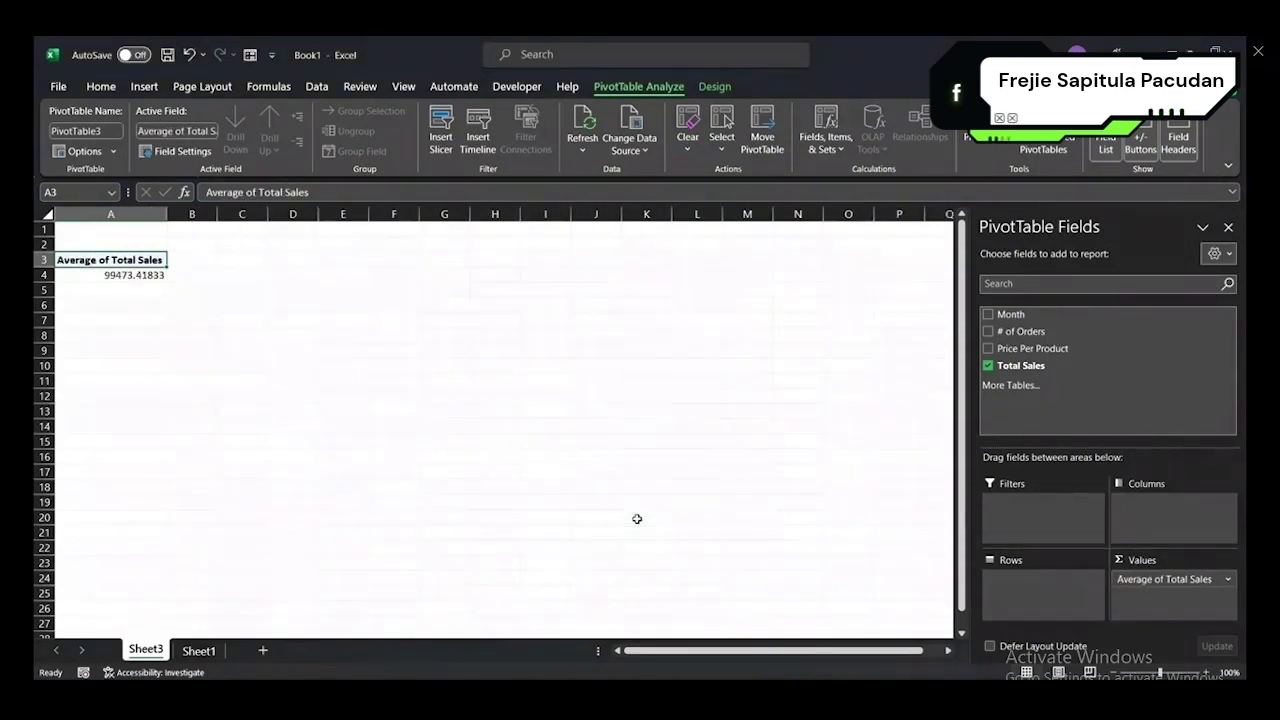
mouse_move(126, 279)
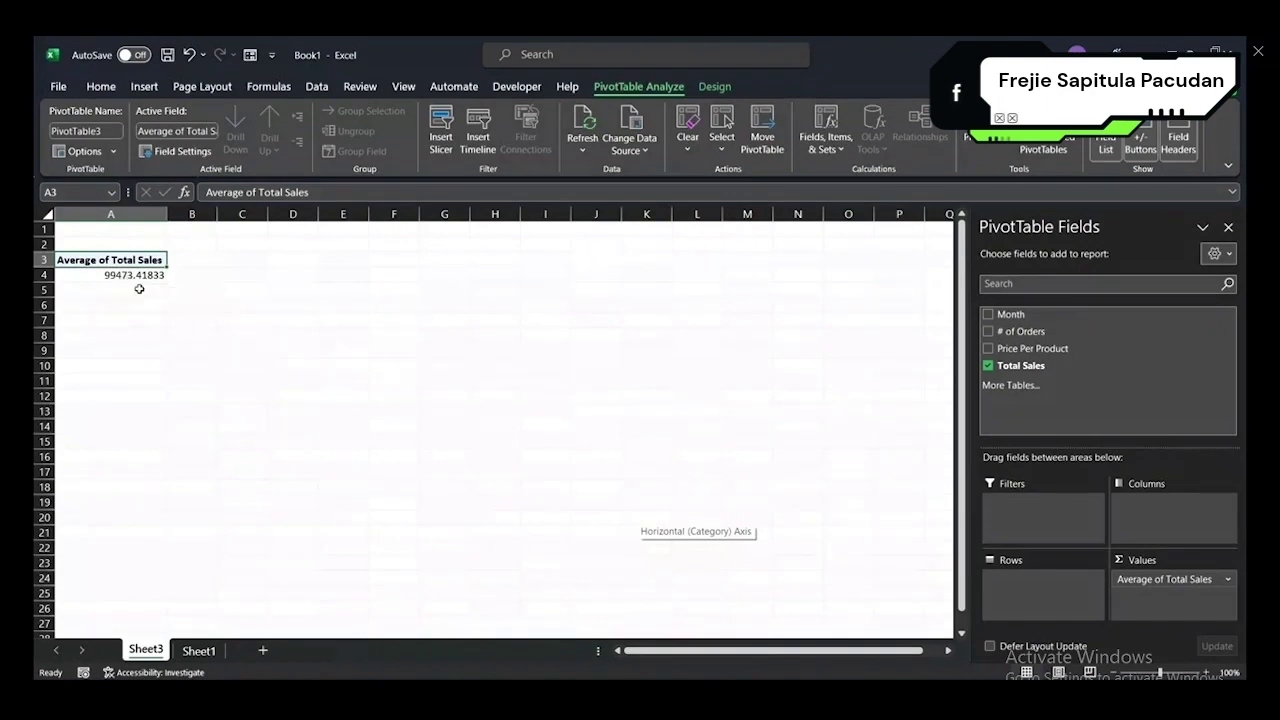
key("ctrl+z")
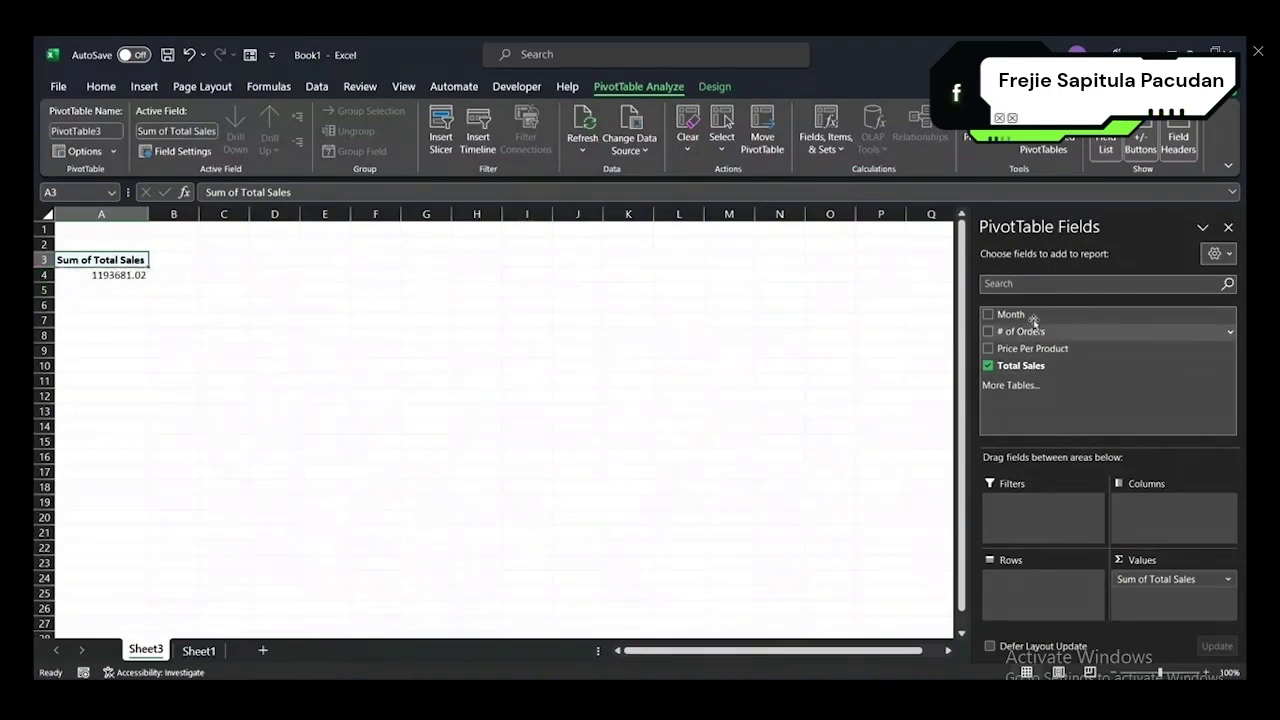
- Show Total Sales by Month as PivotTable rows, then columns, then remove Month
left_click_drag(1012, 314, 993, 376)
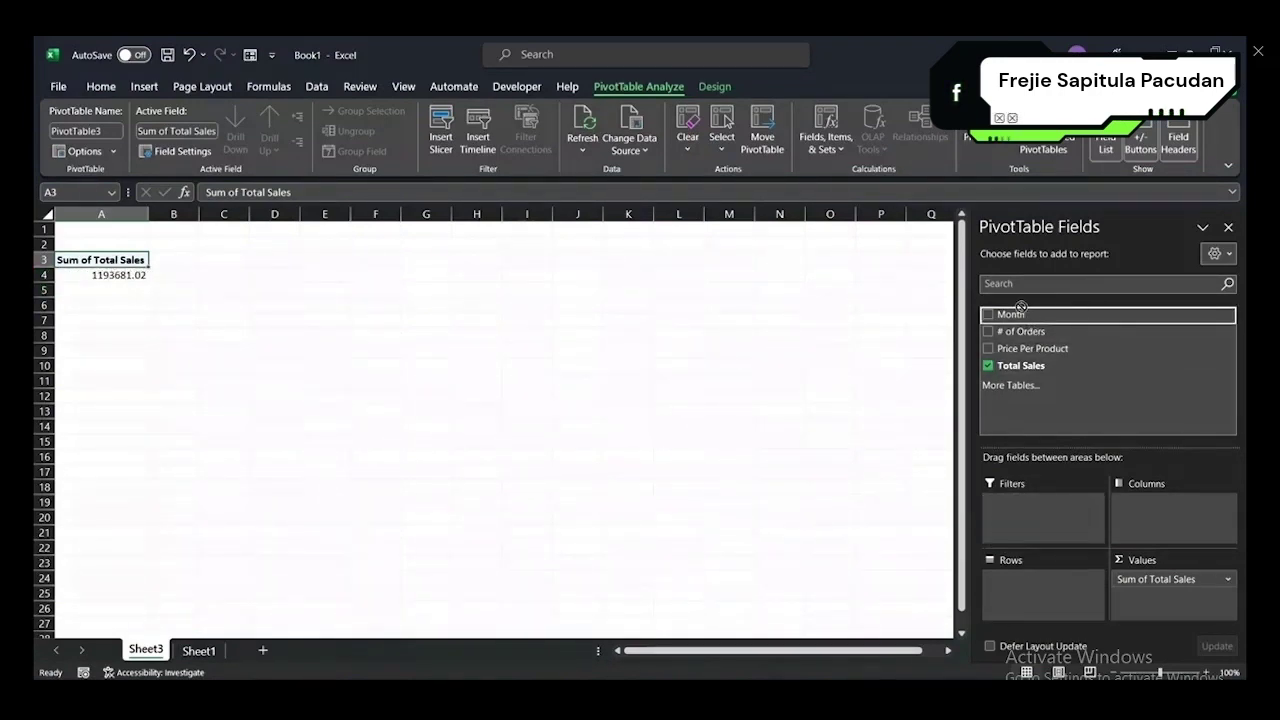
left_click_drag(1020, 316, 1016, 583)
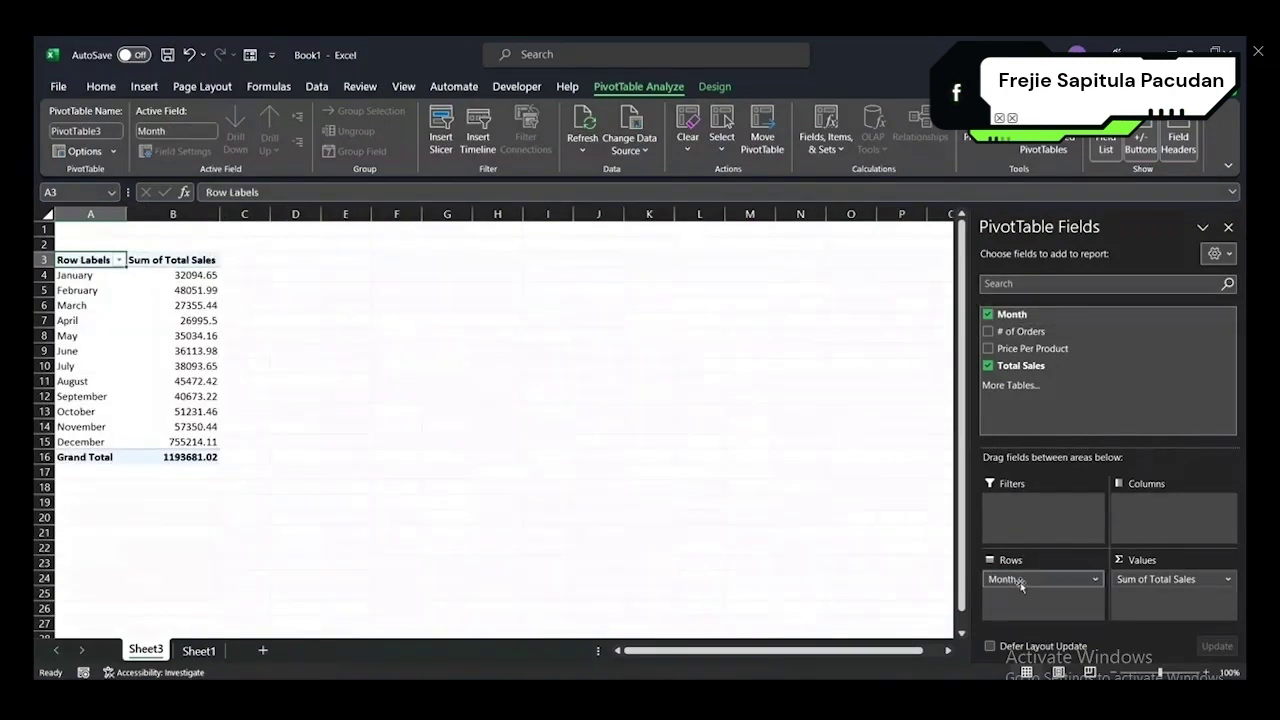
left_click_drag(78, 276, 198, 437)
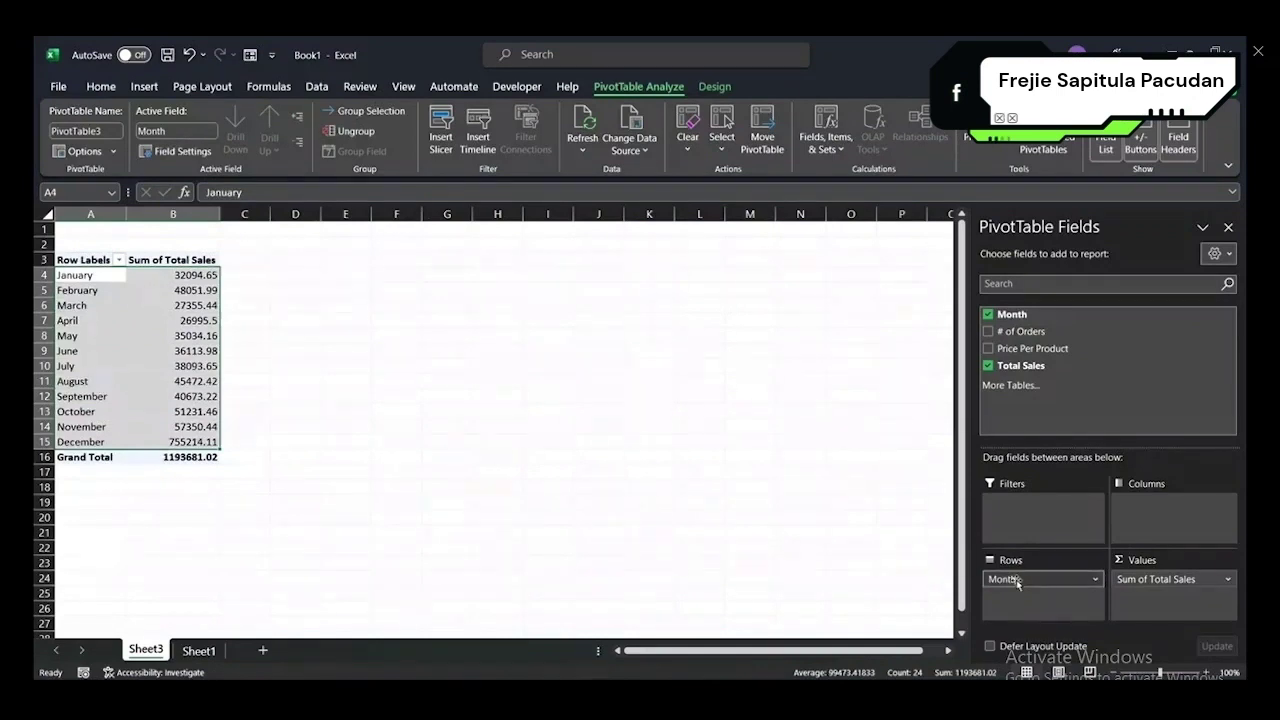
left_click_drag(1020, 580, 1109, 509)
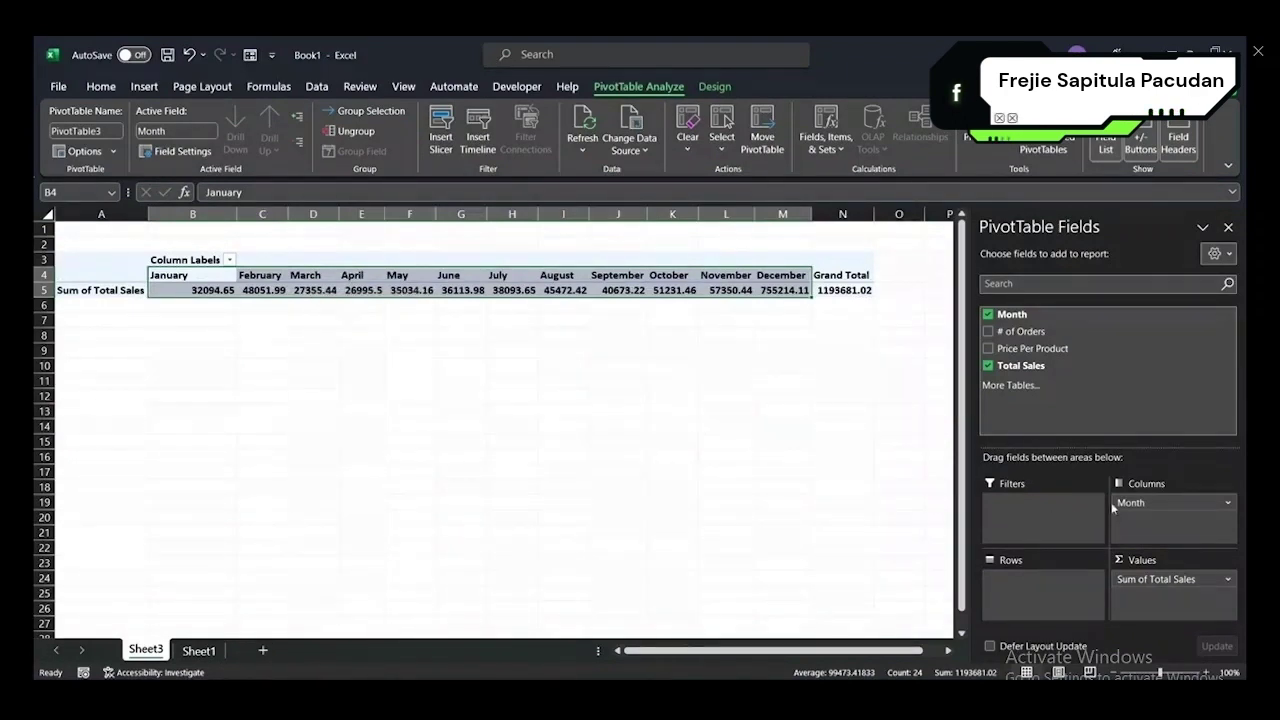
left_click_drag(1130, 503, 1034, 585)
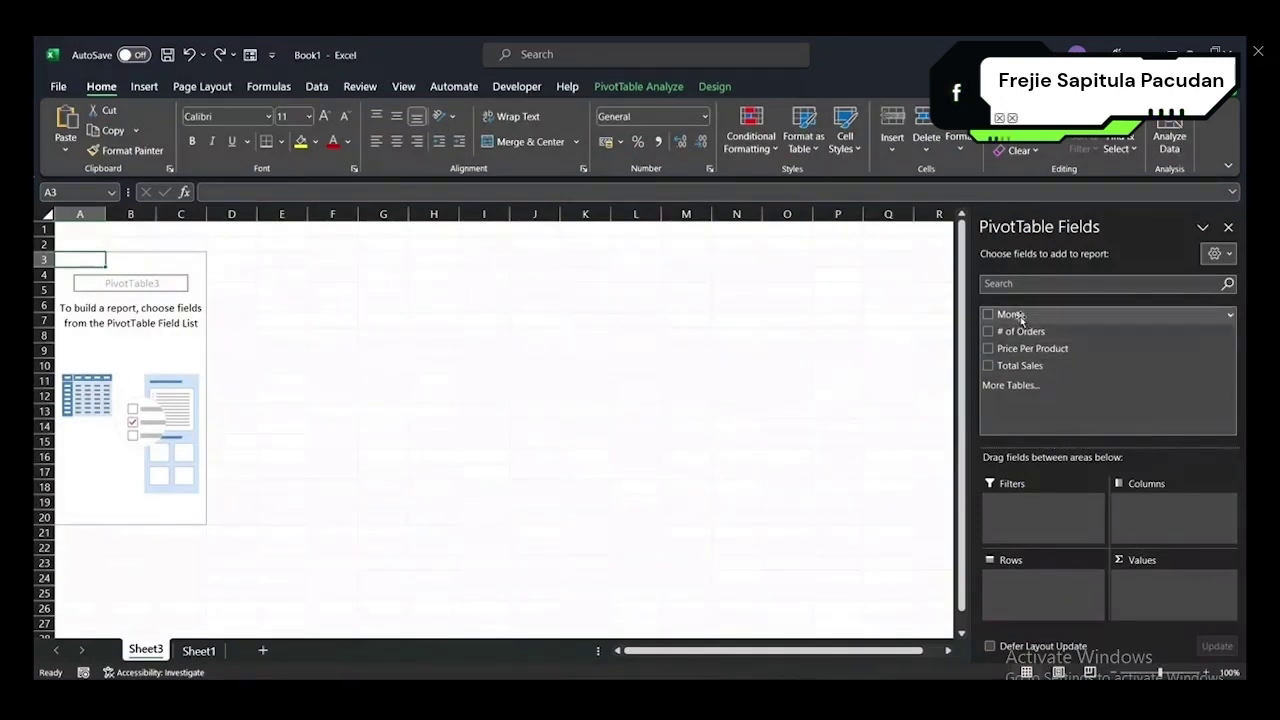
- Make Month the report filter, sum Total Sales as values, and filter to January
left_click_drag(1018, 316, 1038, 514)
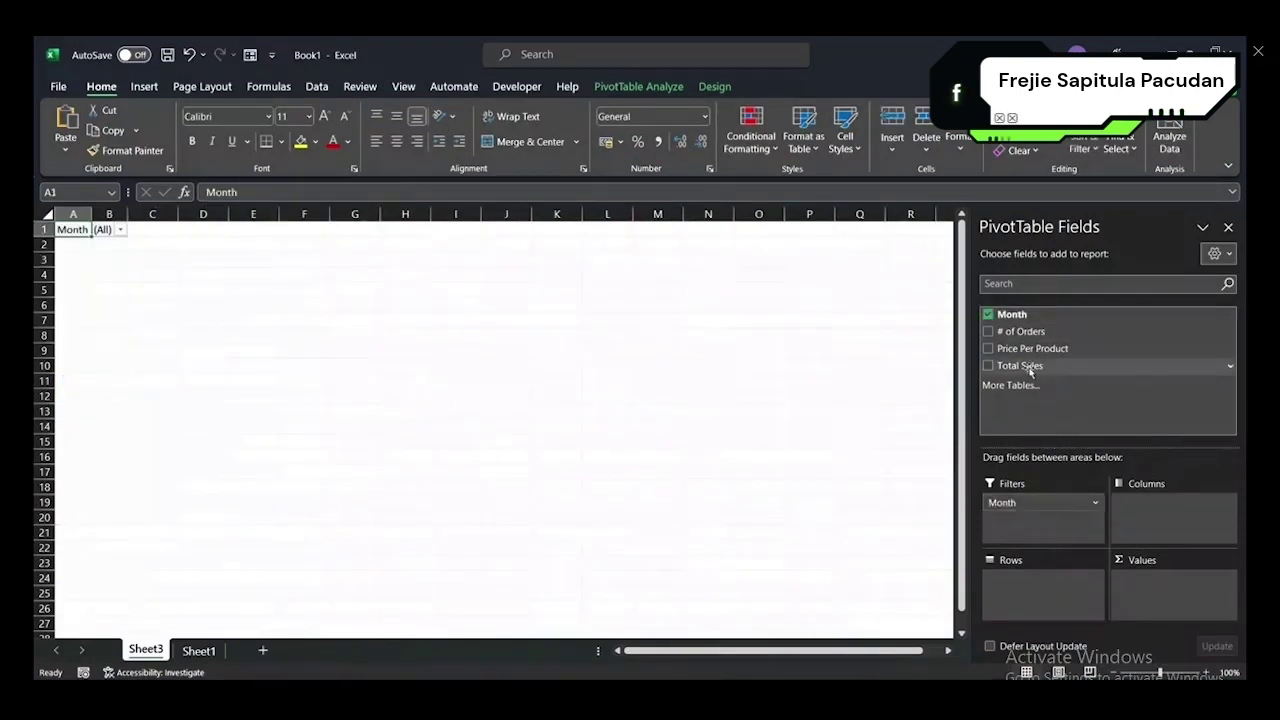
left_click_drag(1025, 366, 1155, 604)
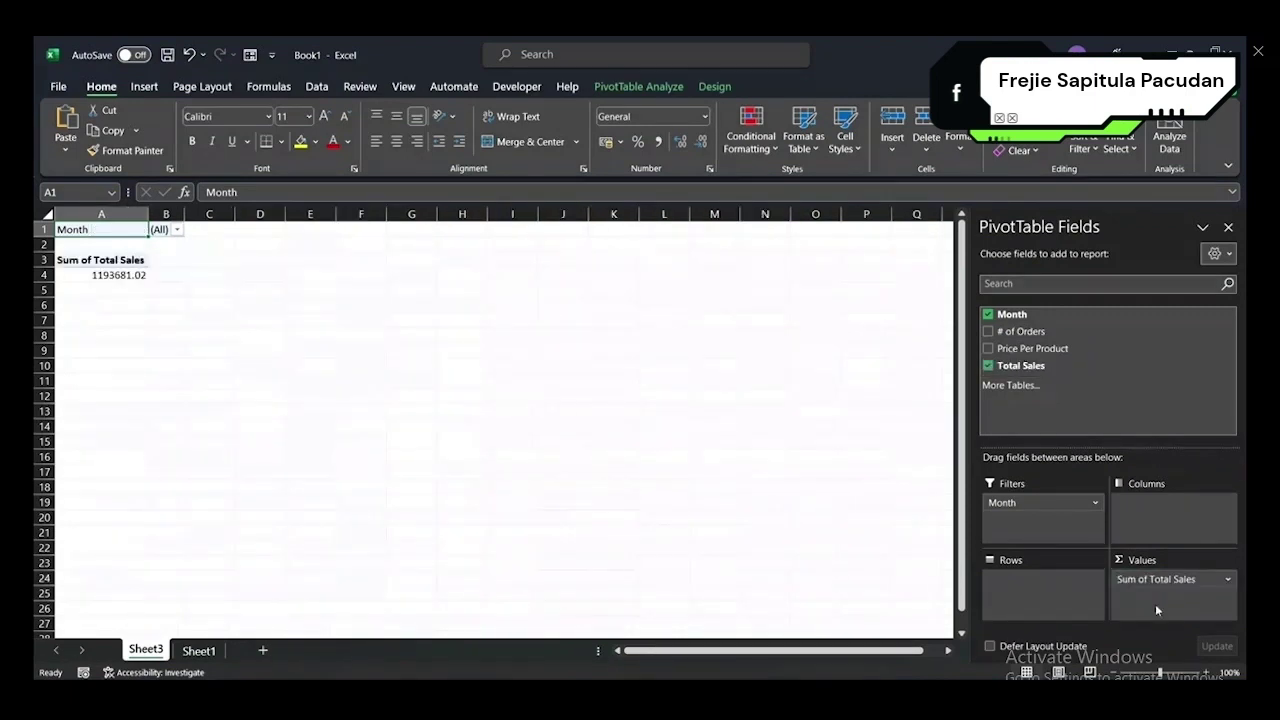
left_click(177, 230)
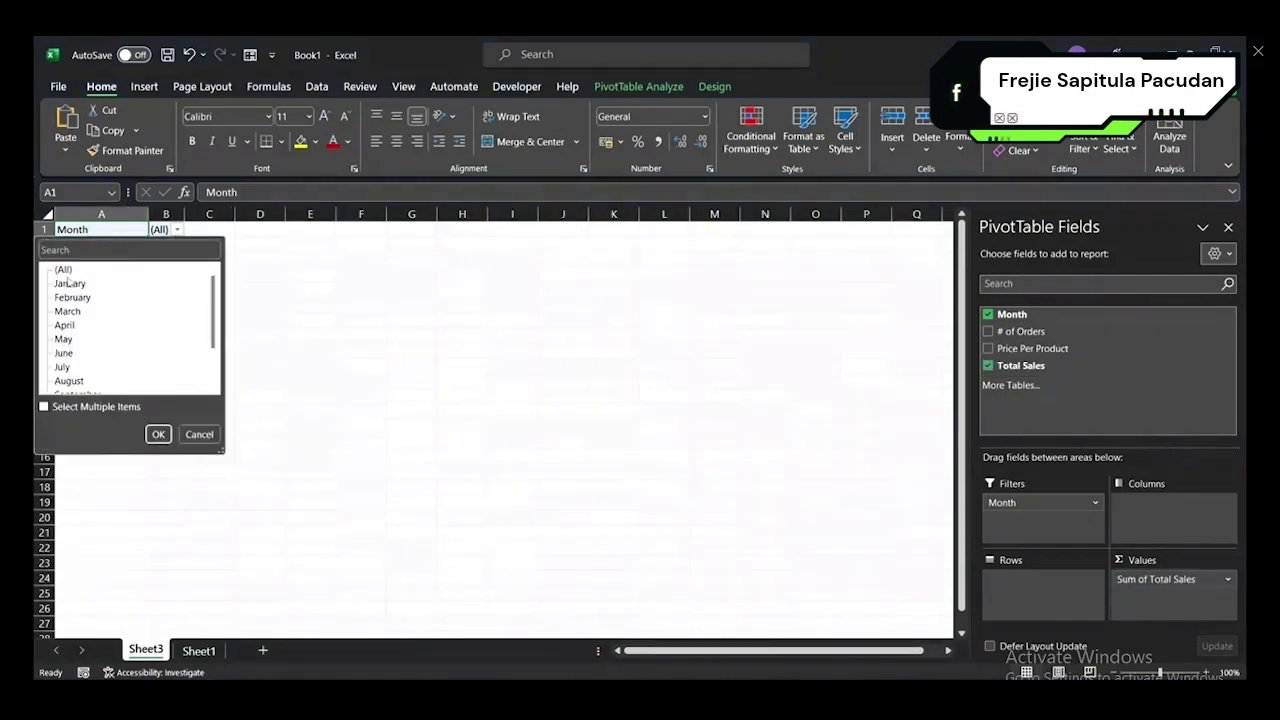
left_click(158, 434)
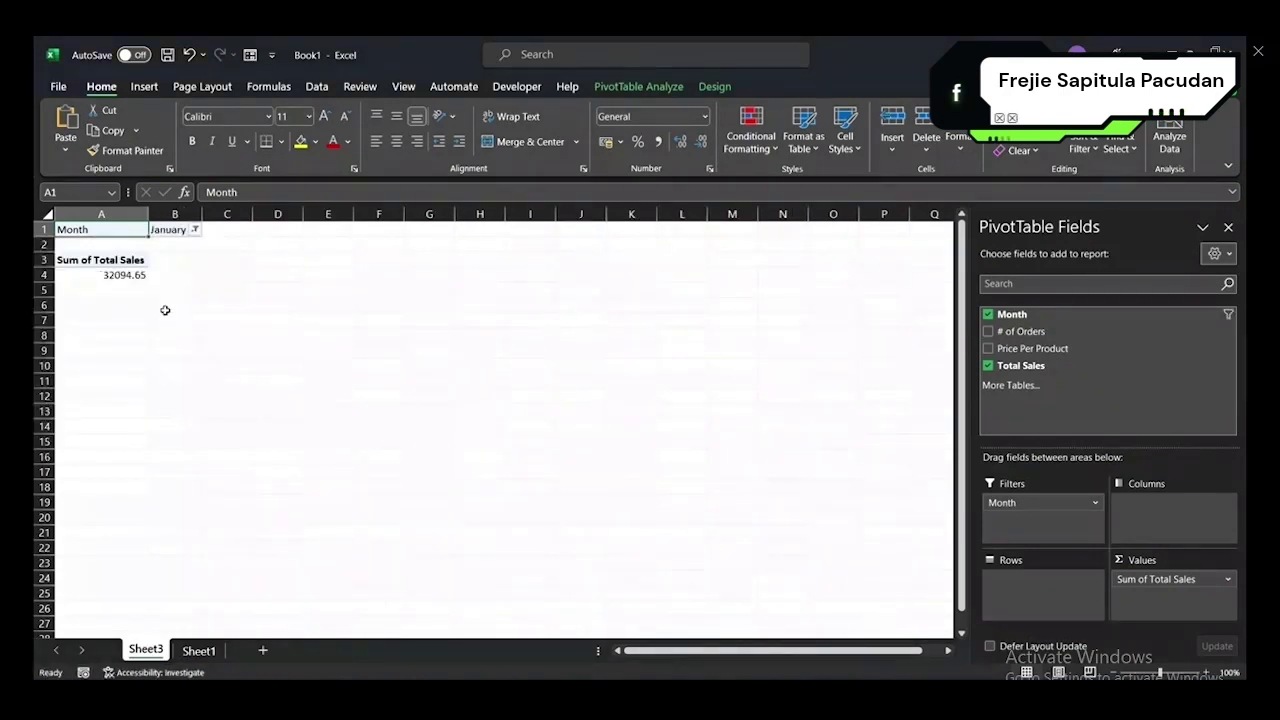
left_click(127, 274)
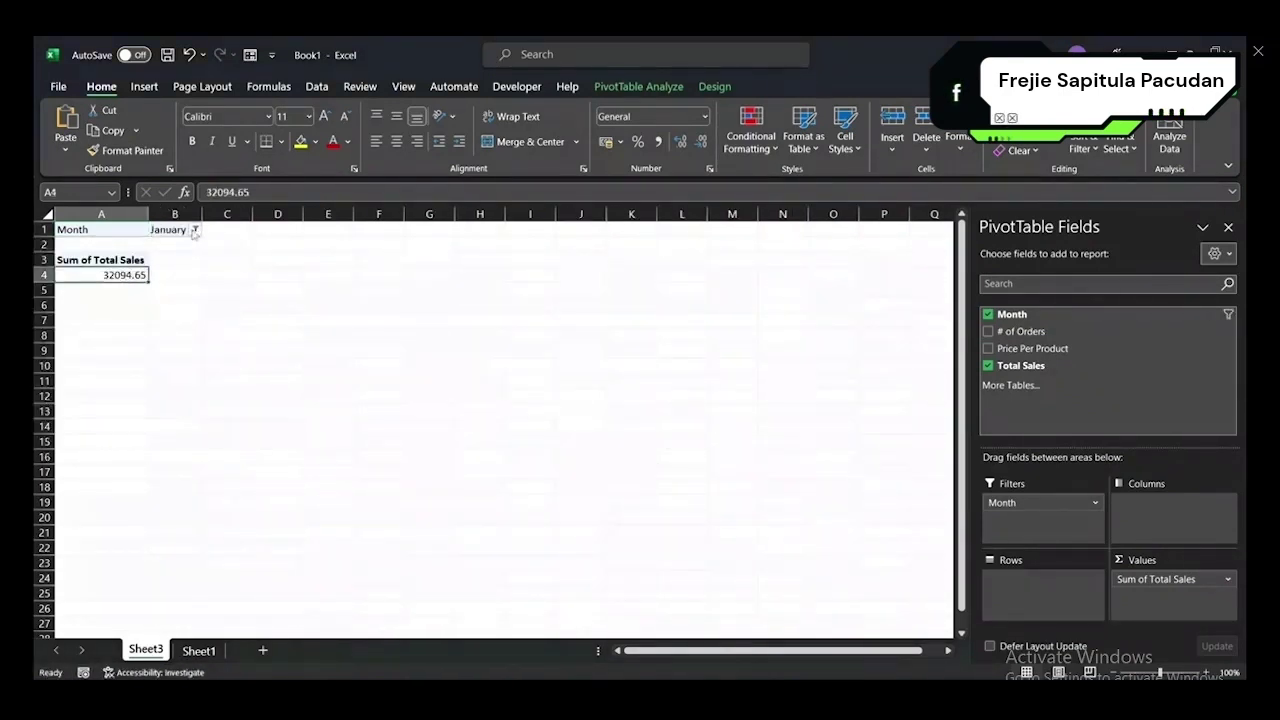
- Switch the Month filter to July, giving a Sum of Total Sales of 38093.65
left_click(195, 230)
left_click(62, 367)
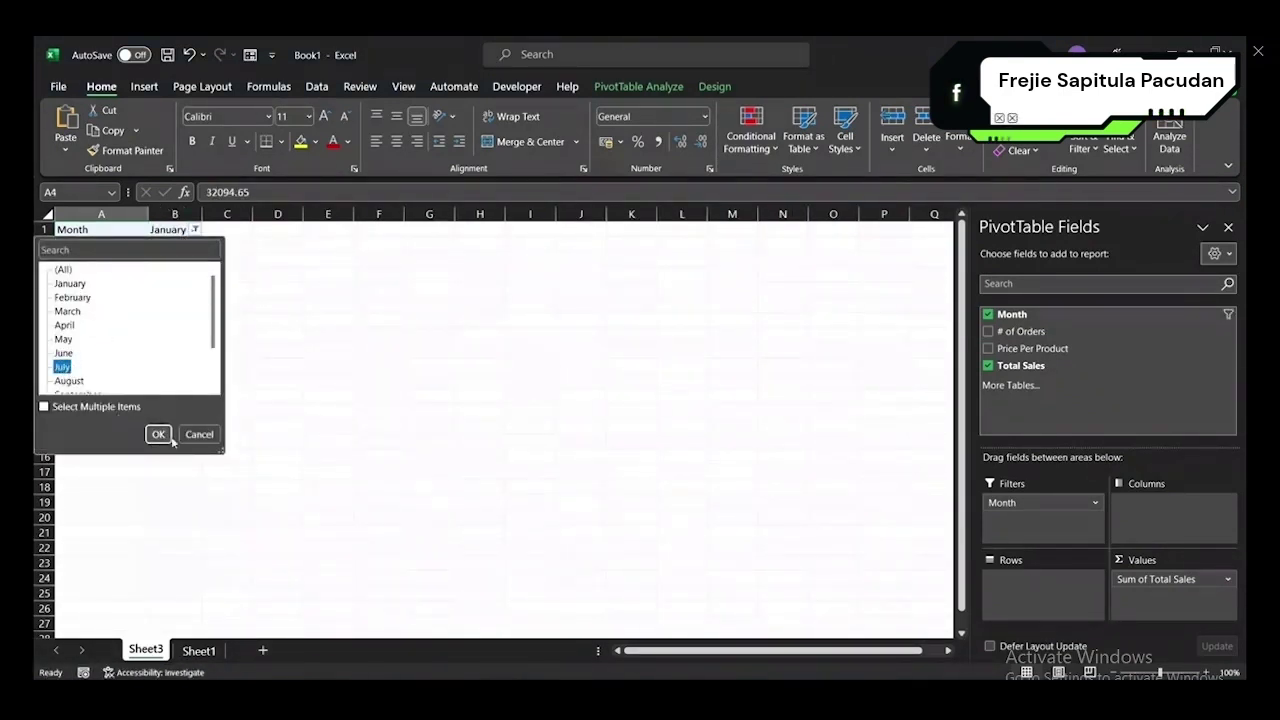
left_click(158, 434)
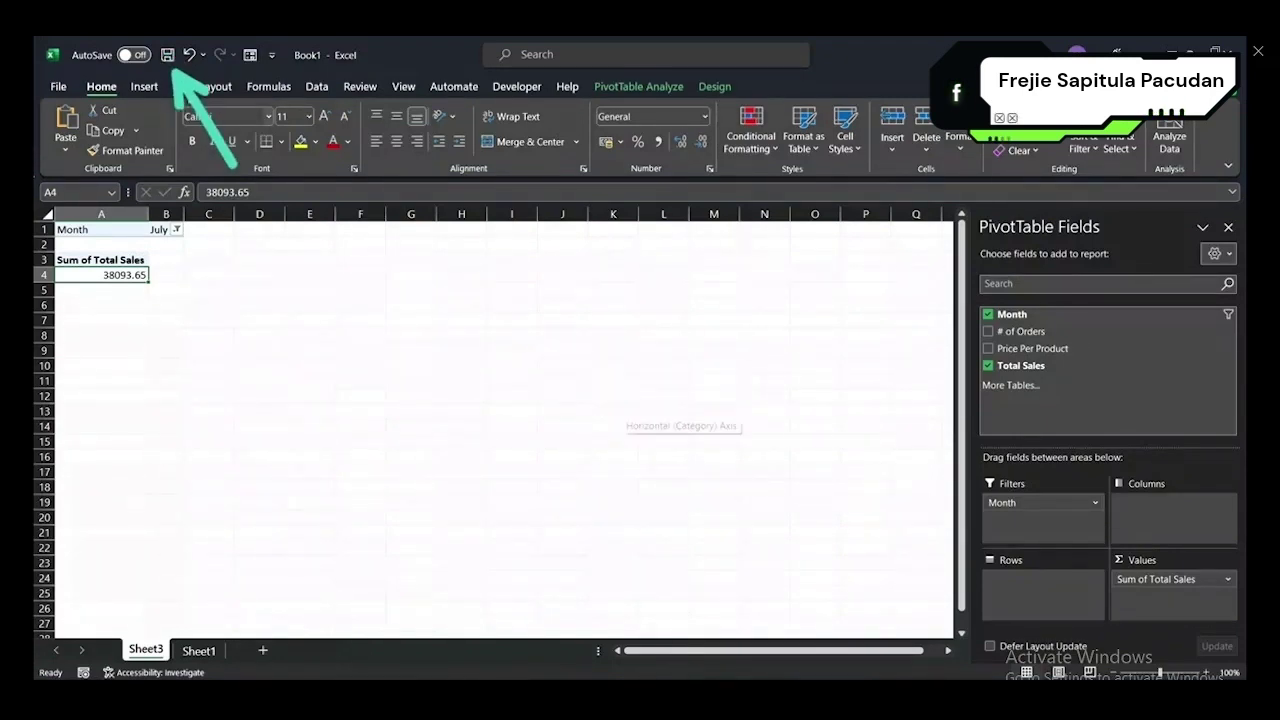
- Save the workbook to OneDrive with the file name 'Summary of Sales 2022'
left_click(170, 56)
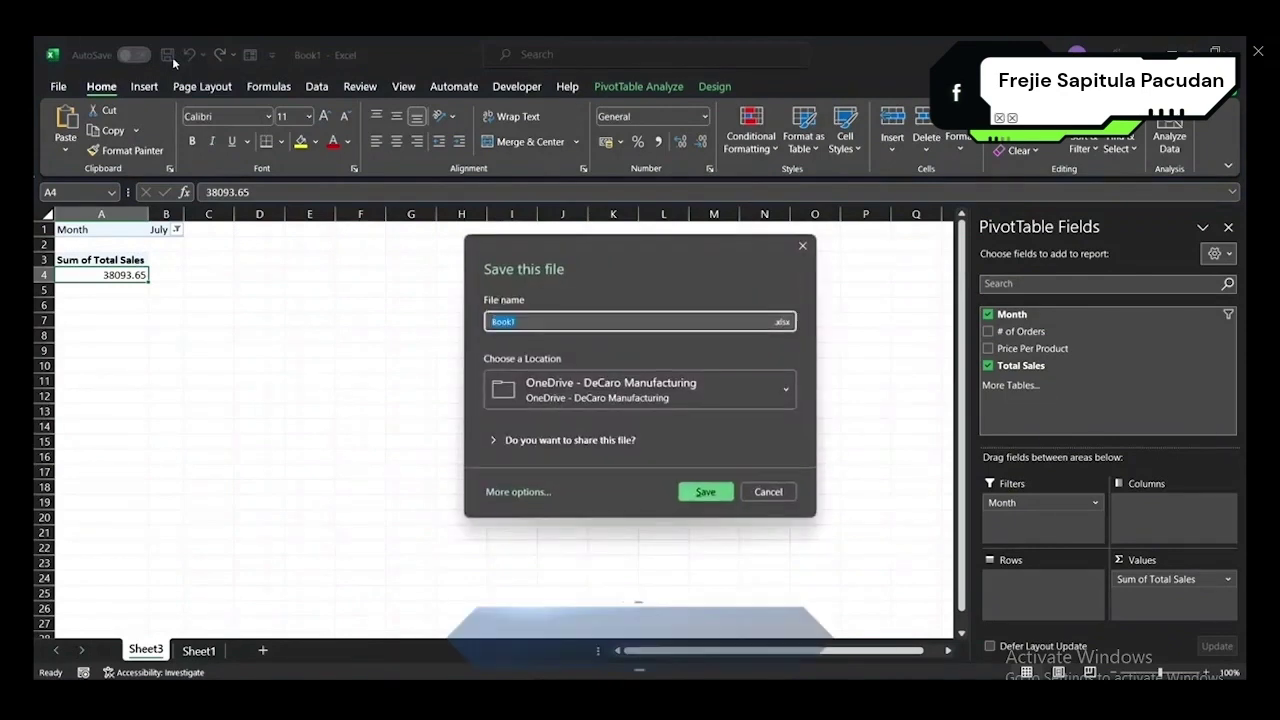
type("Summary of Sale")
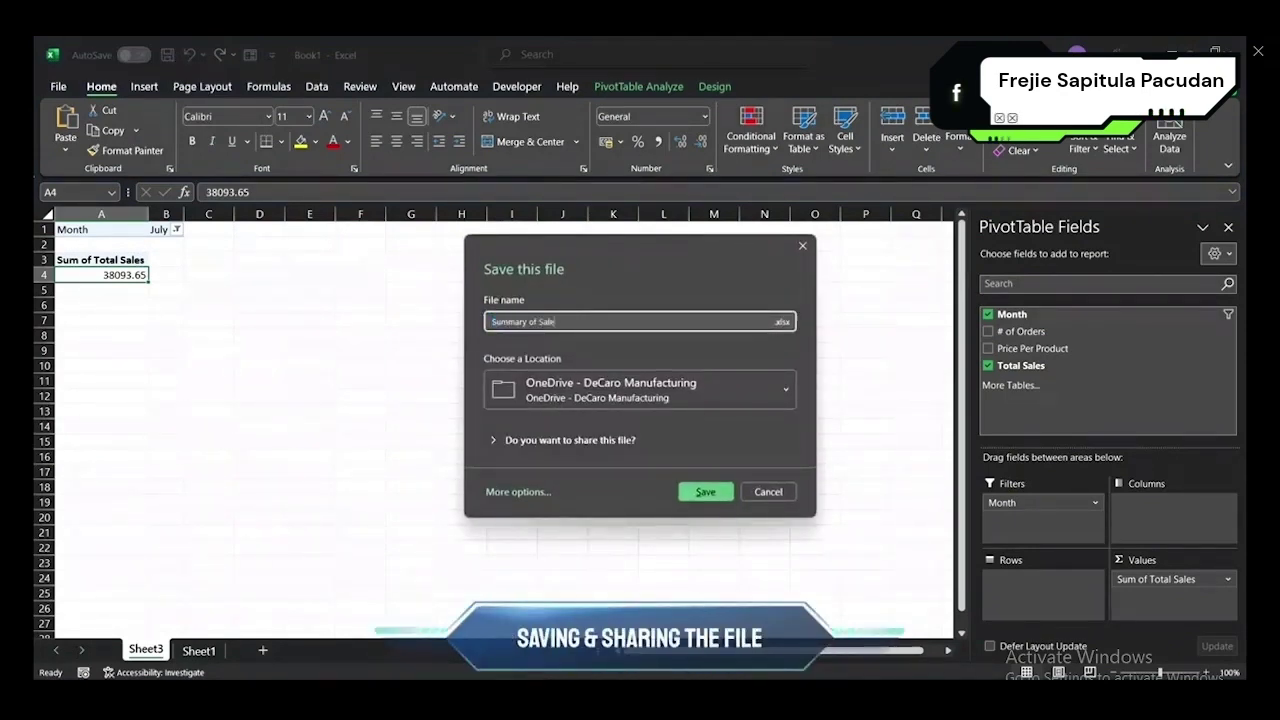
type("s 20222")
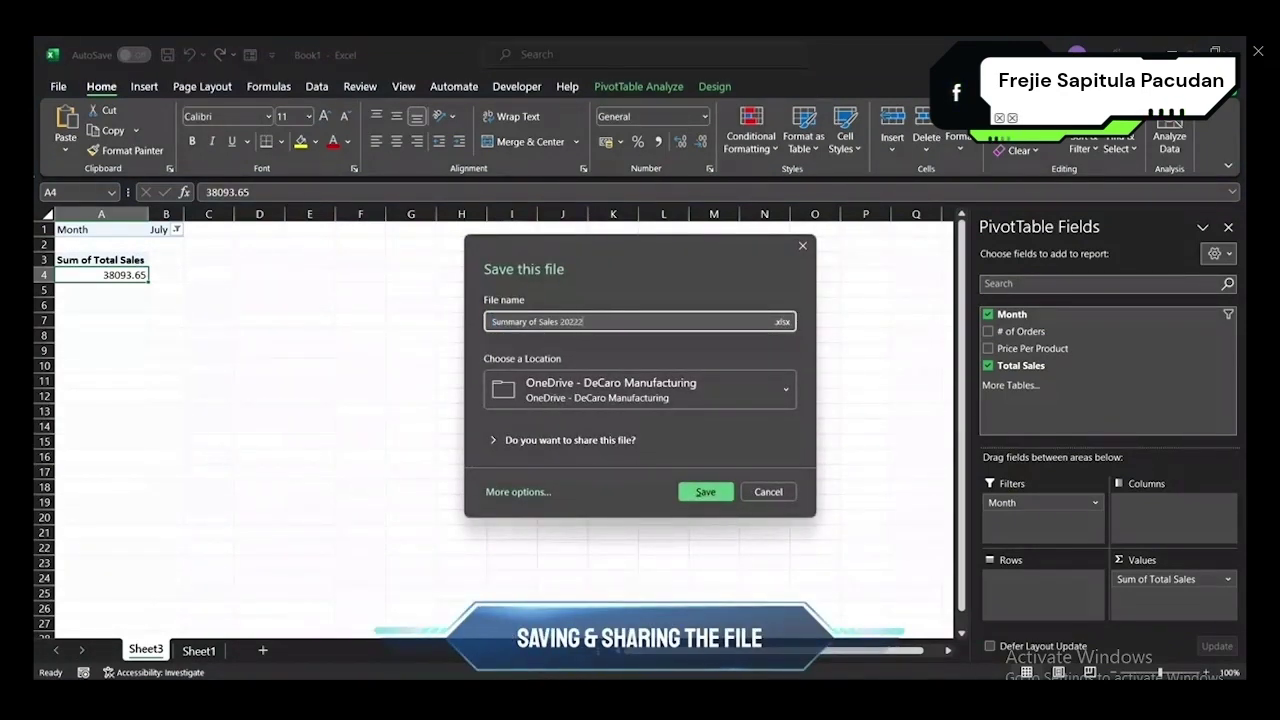
key("BackSpace")
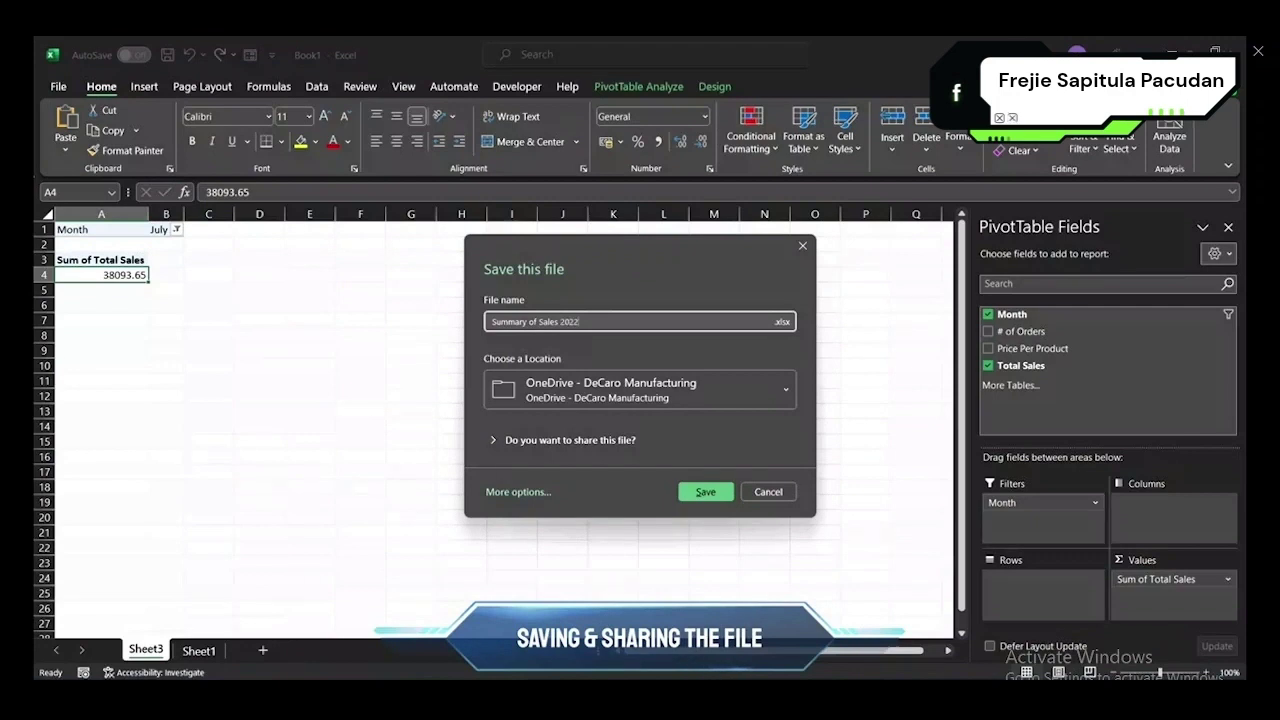
left_click(705, 492)
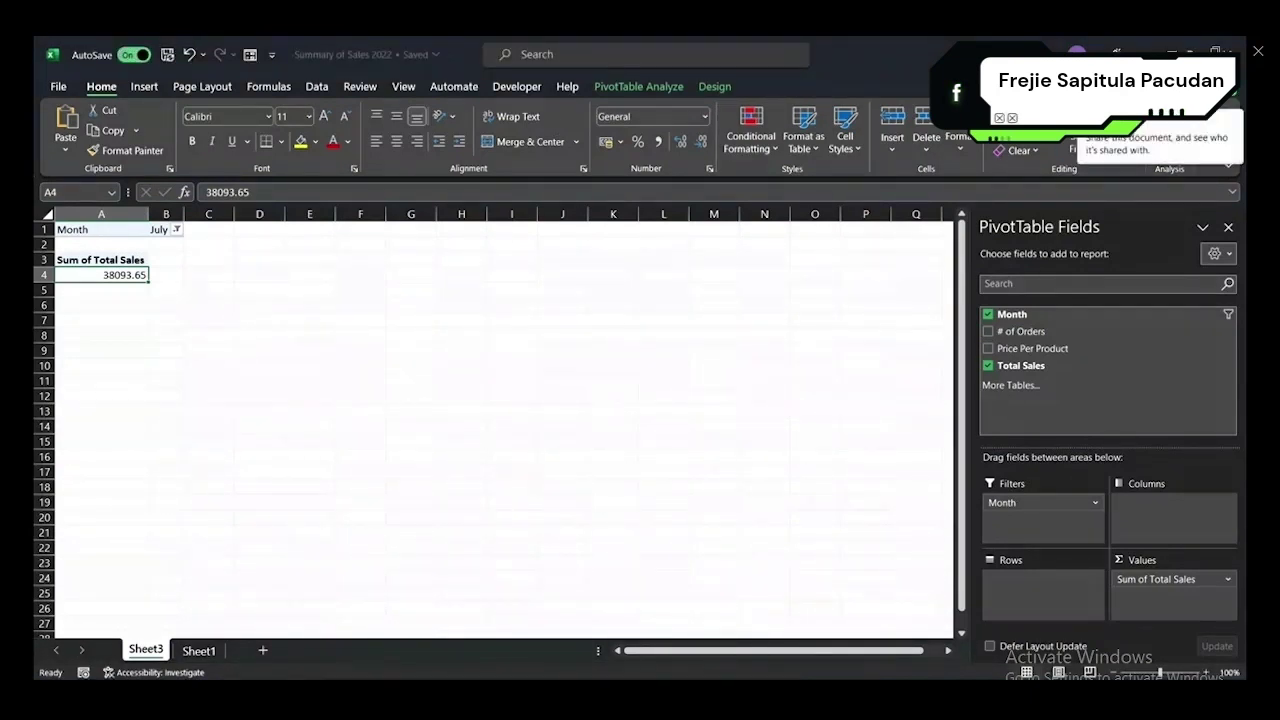
- Open the Share dialog and keep the link as anyone-can-edit before adding recipients
left_click(1200, 88)
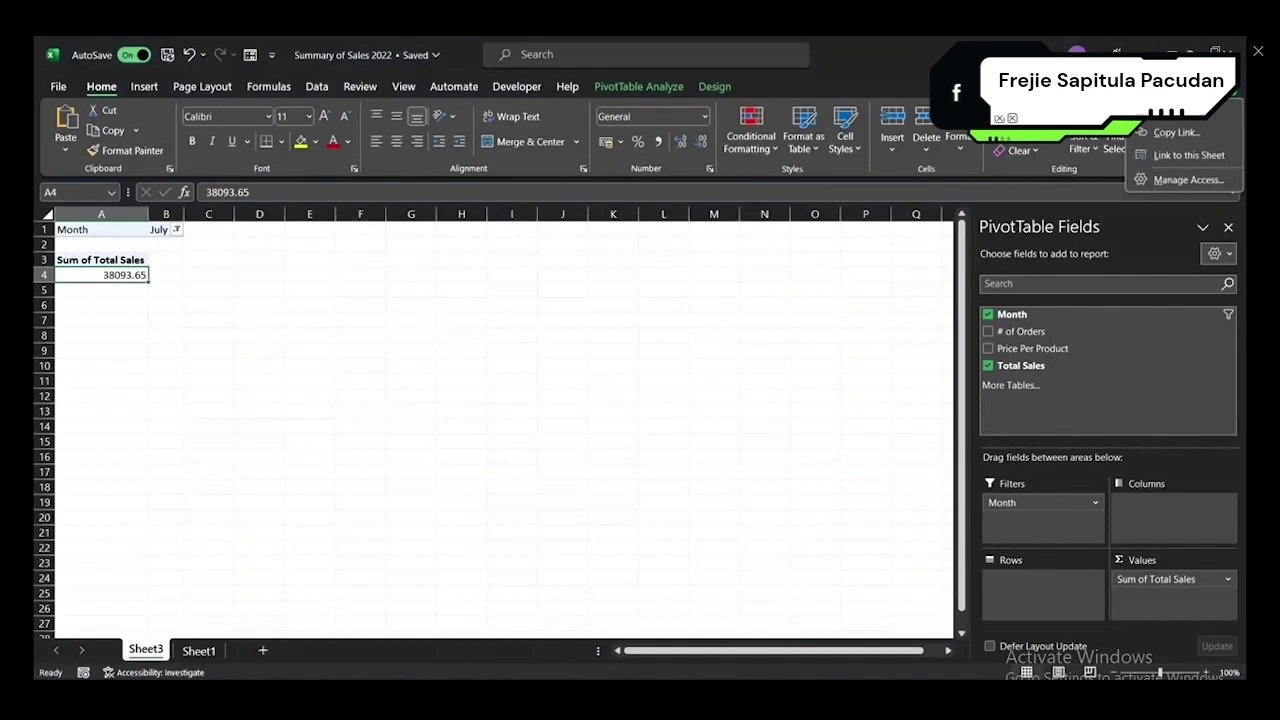
left_click(1168, 131)
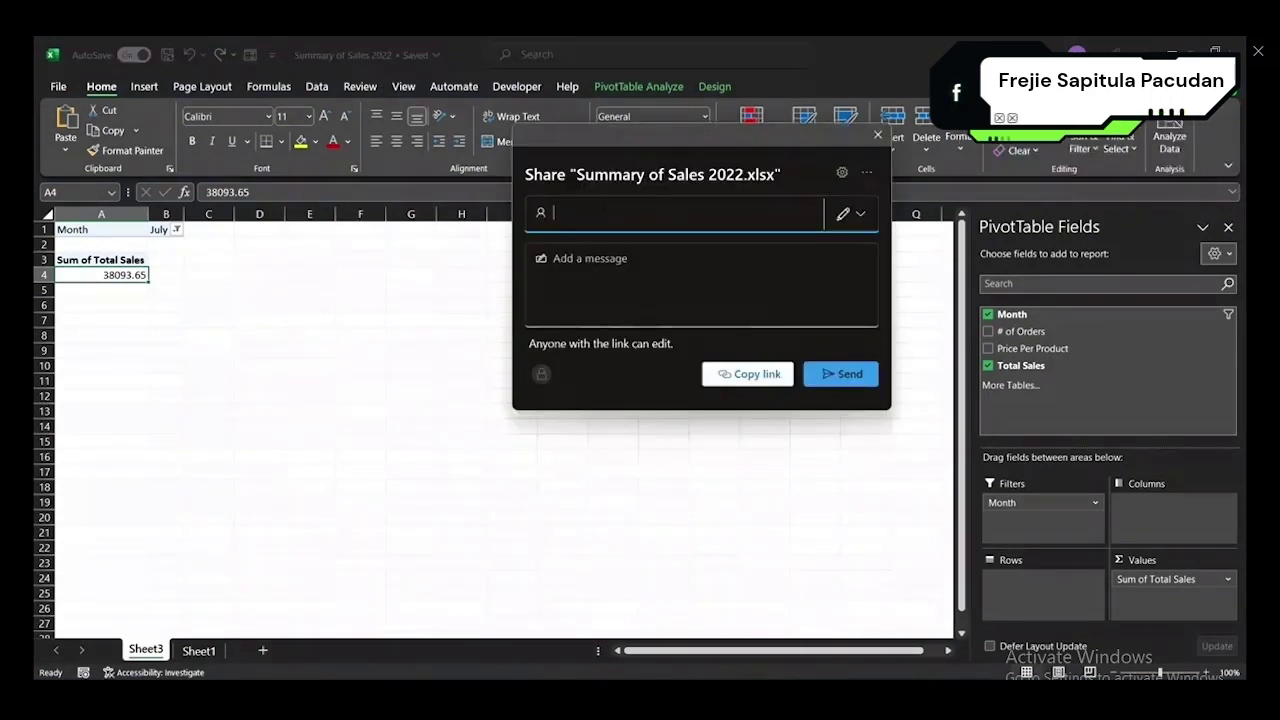
left_click(850, 213)
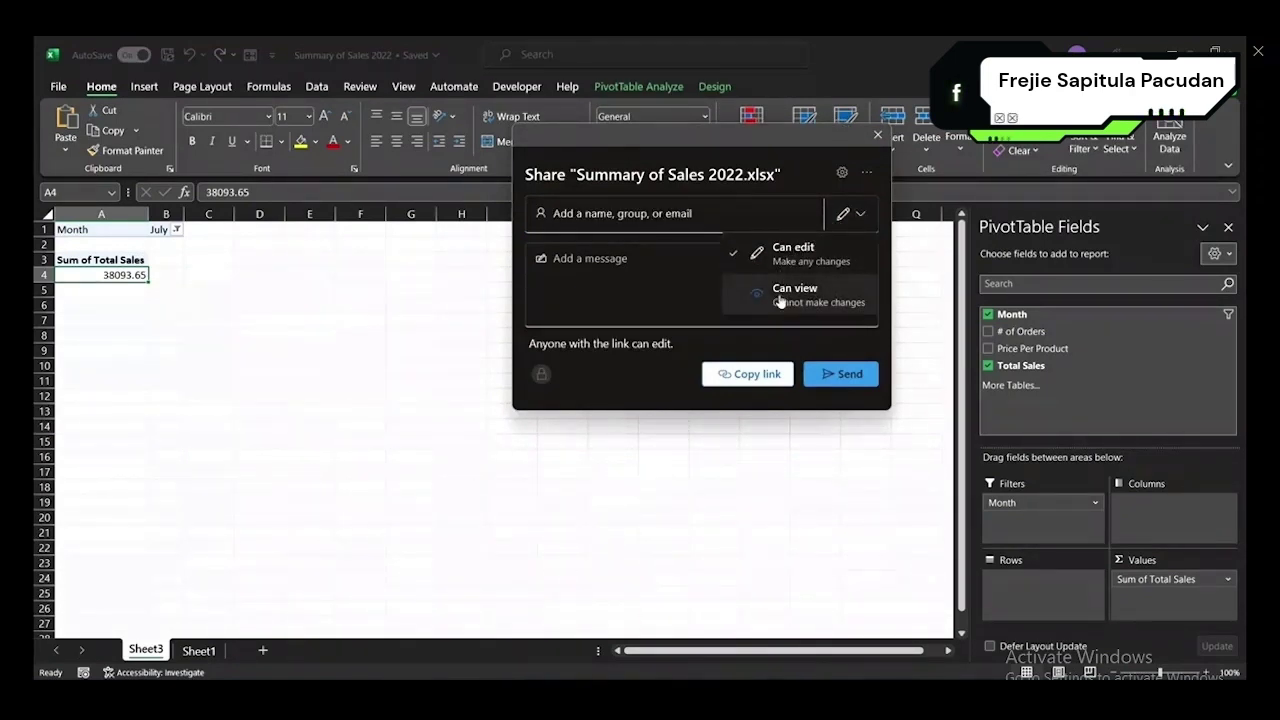
left_click(713, 229)
left_click(788, 177)
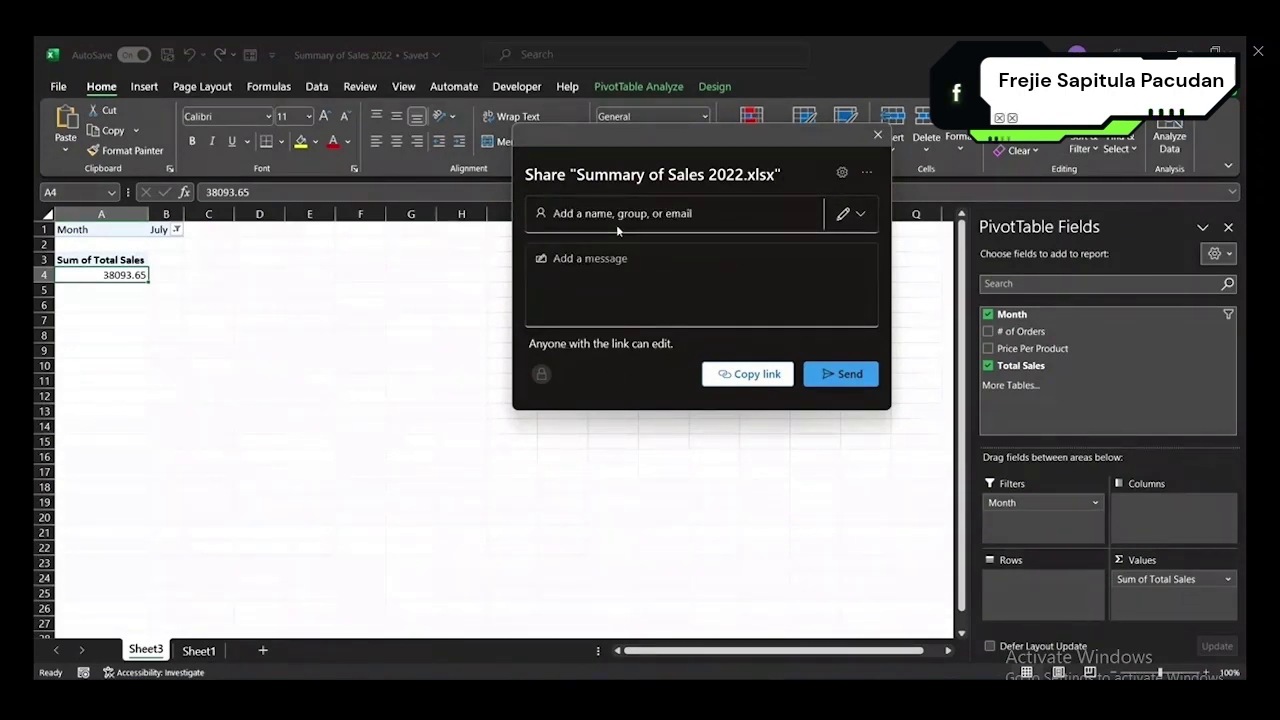